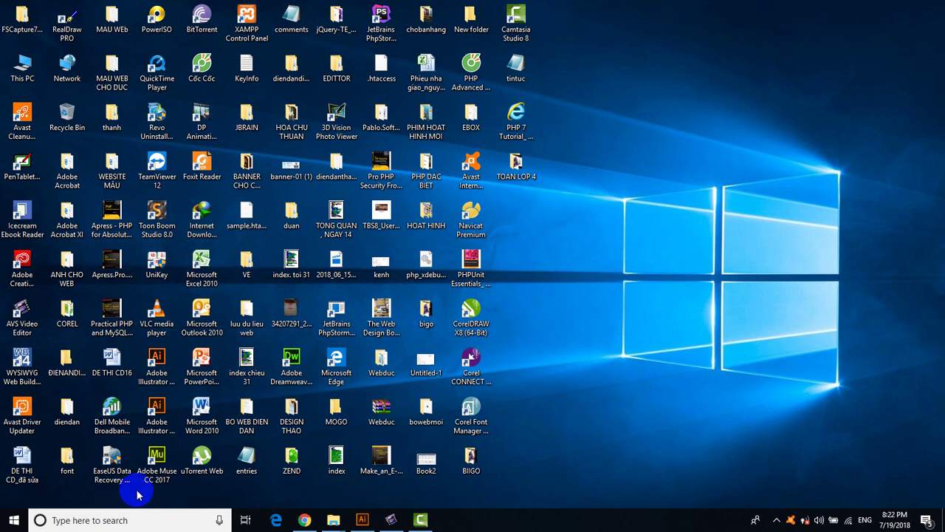
Open WYSIWYG Web Builder 14 from the desktop.
{"action": "left_click", "coordinate": [24, 356]}
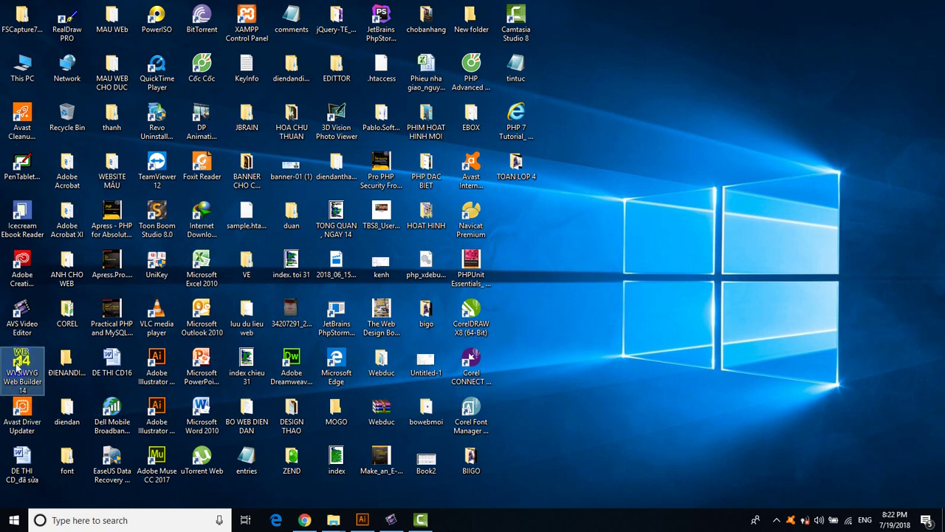
{"action": "double_click", "coordinate": [17, 359]}
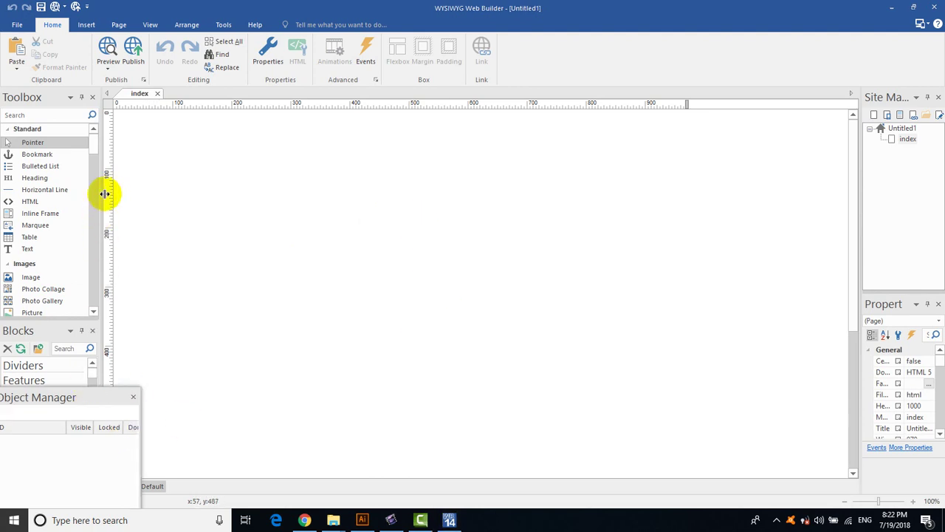
Place a vertical ruler guide at about 100 px on the blank index page and close the Object Manager.
{"action": "left_click_drag", "start_coordinate": [104, 194], "coordinate": [174, 198]}
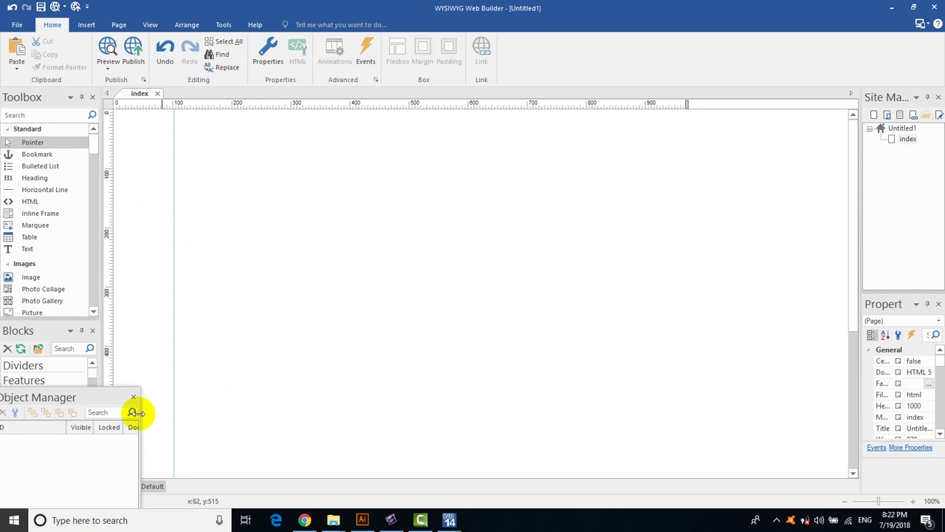
{"action": "left_click", "coordinate": [133, 397]}
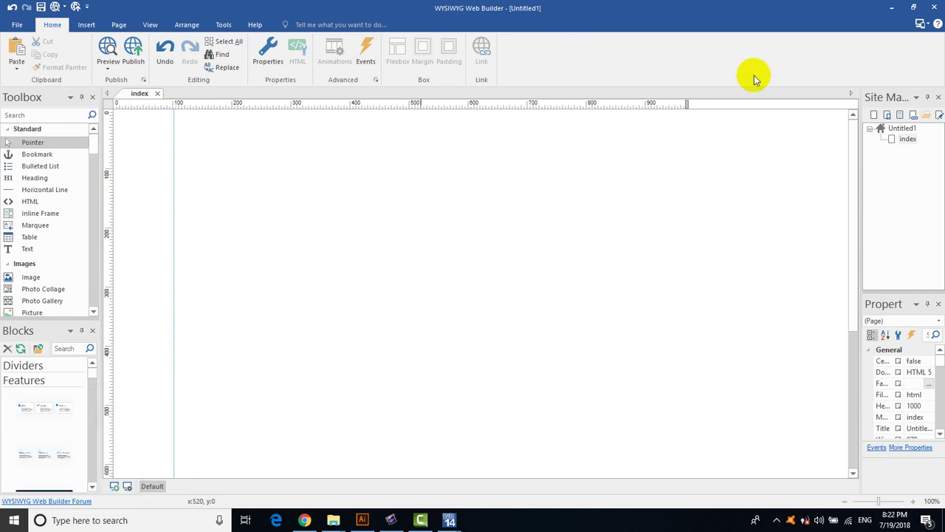
{"action": "left_click_drag", "start_coordinate": [854, 241], "coordinate": [859, 194]}
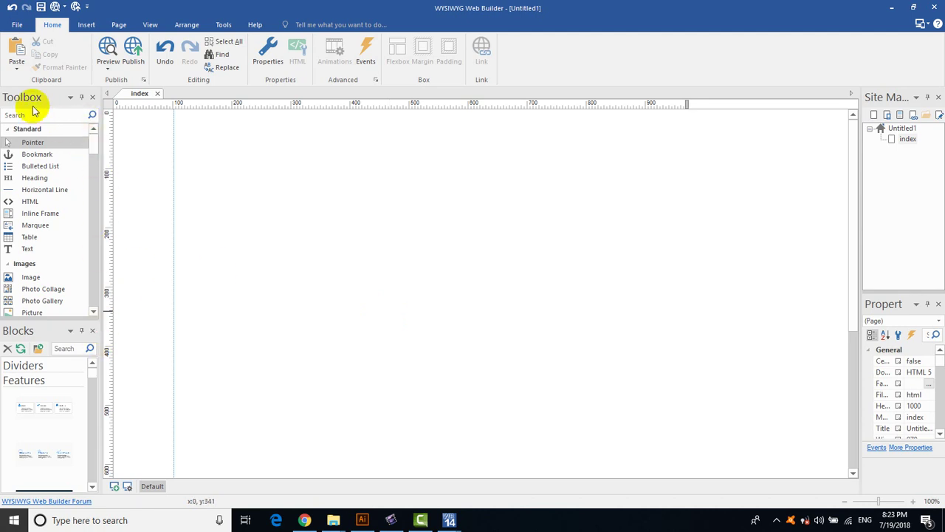
Undock the Toolbox, float it over the blank page and enlarge it to list more tools.
{"action": "left_click_drag", "start_coordinate": [20, 97], "coordinate": [226, 127]}
{"action": "left_click_drag", "start_coordinate": [292, 344], "coordinate": [351, 472]}
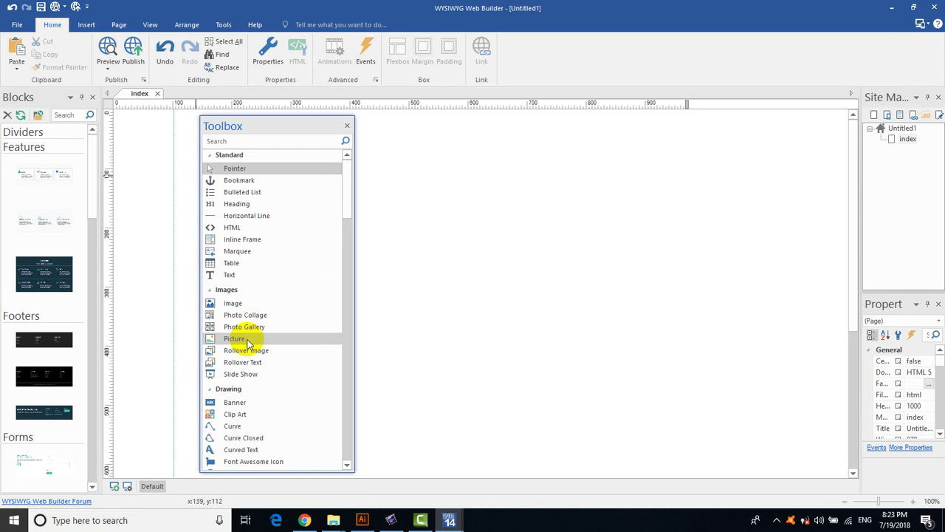
Look through every Toolbox category from Standard to Content Management System, and return to the start of the list.
{"action": "left_click", "coordinate": [347, 188]}
{"action": "left_click_drag", "start_coordinate": [347, 188], "coordinate": [348, 197]}
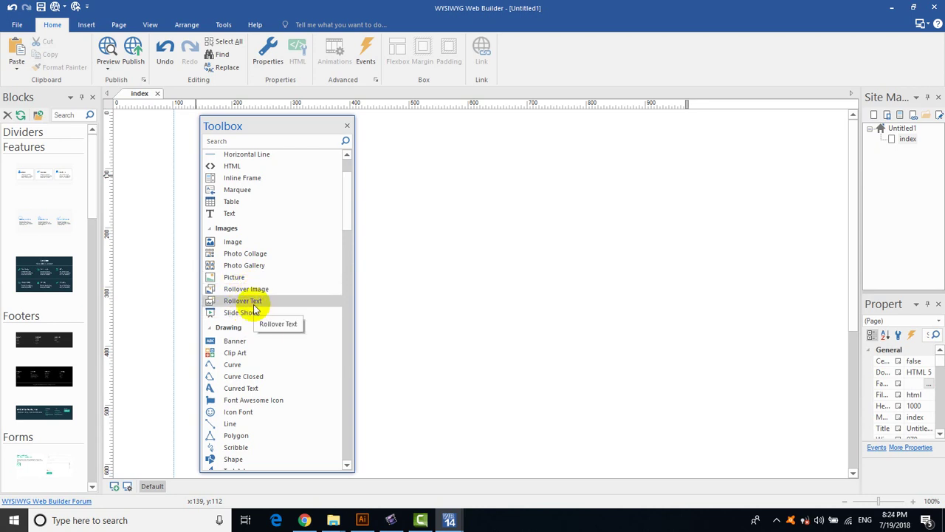
{"action": "scroll", "coordinate": [255, 310], "scroll_direction": "down", "scroll_amount": 1}
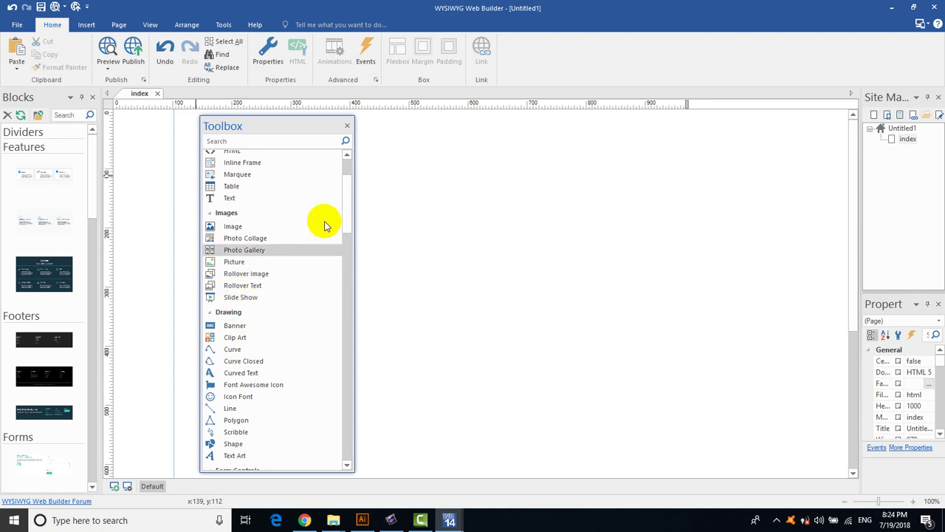
{"action": "left_click_drag", "start_coordinate": [344, 194], "coordinate": [347, 219]}
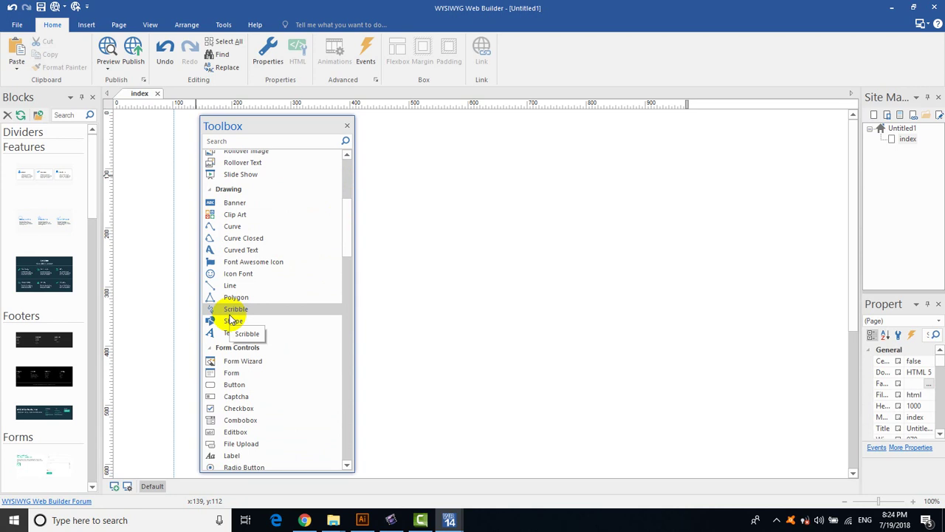
{"action": "left_click", "coordinate": [223, 307]}
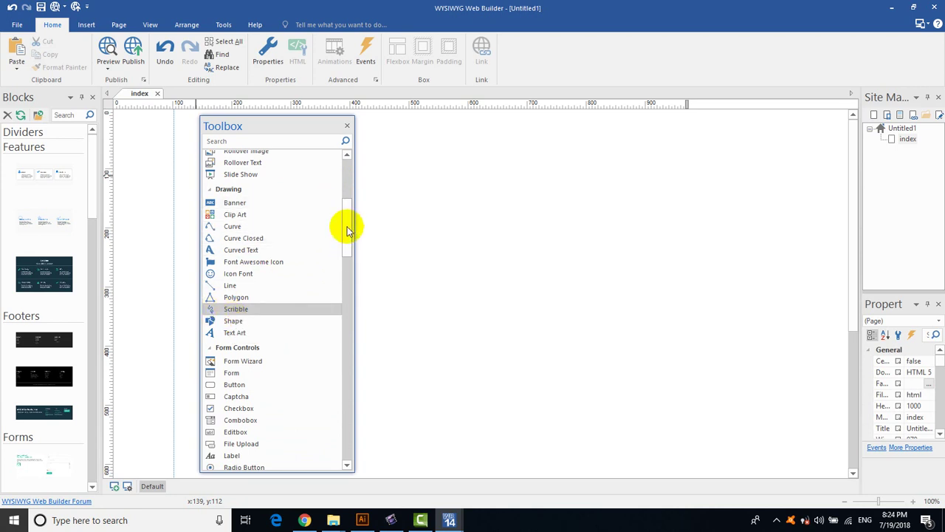
{"action": "mouse_move", "coordinate": [347, 226]}
{"action": "left_mouse_down"}
{"action": "mouse_move", "coordinate": [346, 266]}
{"action": "mouse_move", "coordinate": [348, 249]}
{"action": "left_mouse_up"}
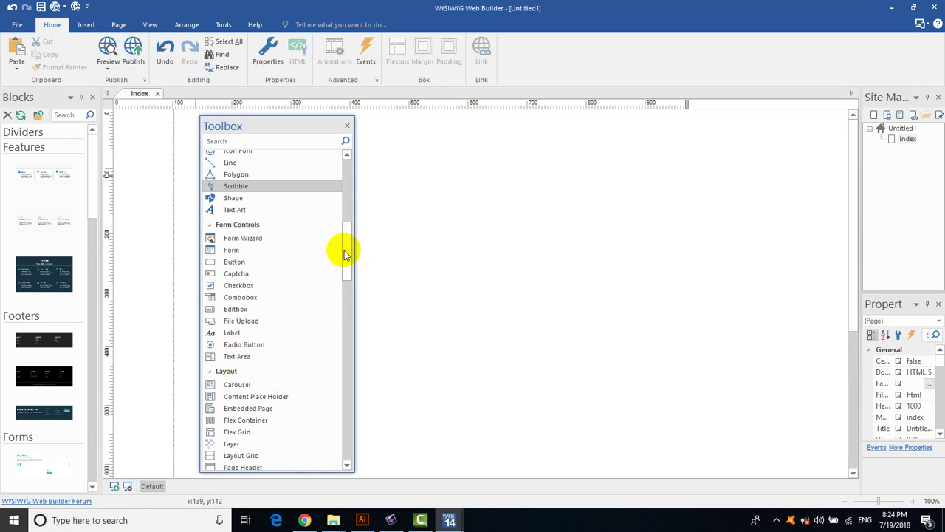
{"action": "left_click_drag", "start_coordinate": [340, 249], "coordinate": [344, 281]}
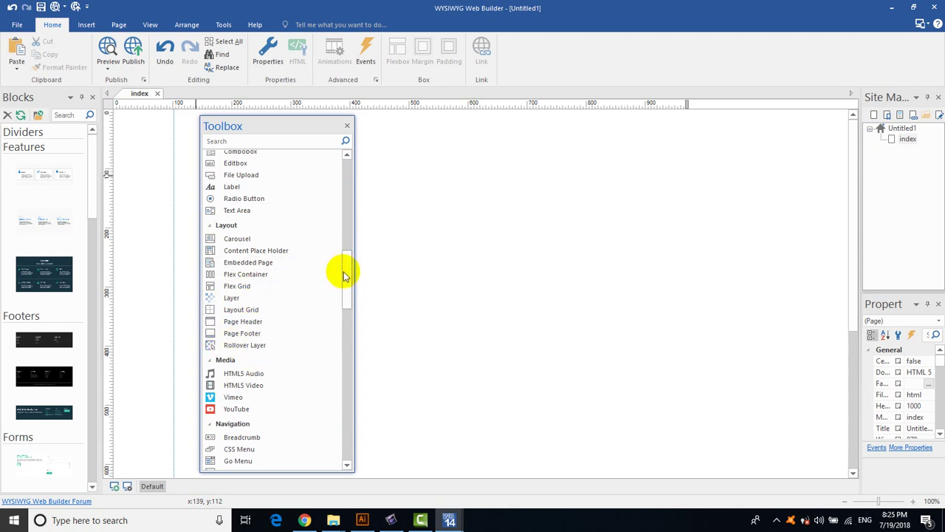
{"action": "left_click_drag", "start_coordinate": [344, 274], "coordinate": [345, 301]}
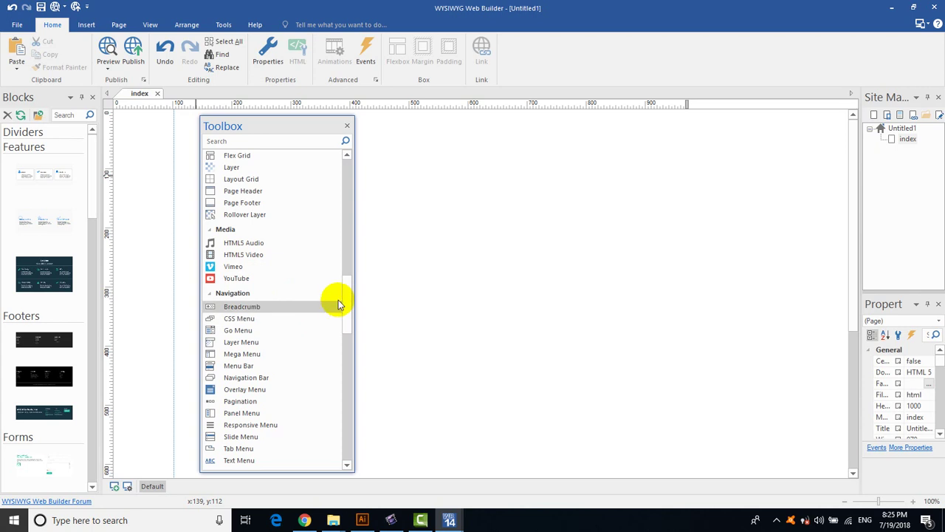
{"action": "left_click_drag", "start_coordinate": [346, 292], "coordinate": [344, 308]}
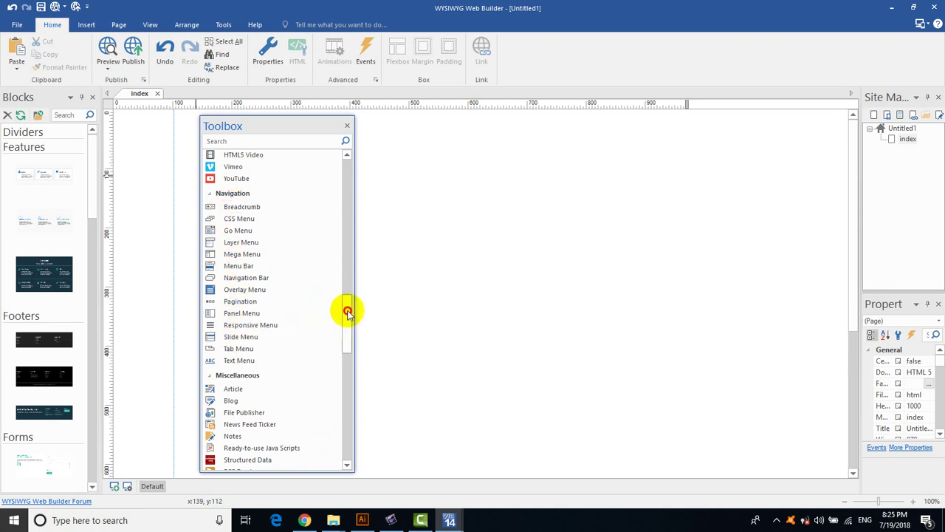
{"action": "left_click_drag", "start_coordinate": [347, 311], "coordinate": [345, 338]}
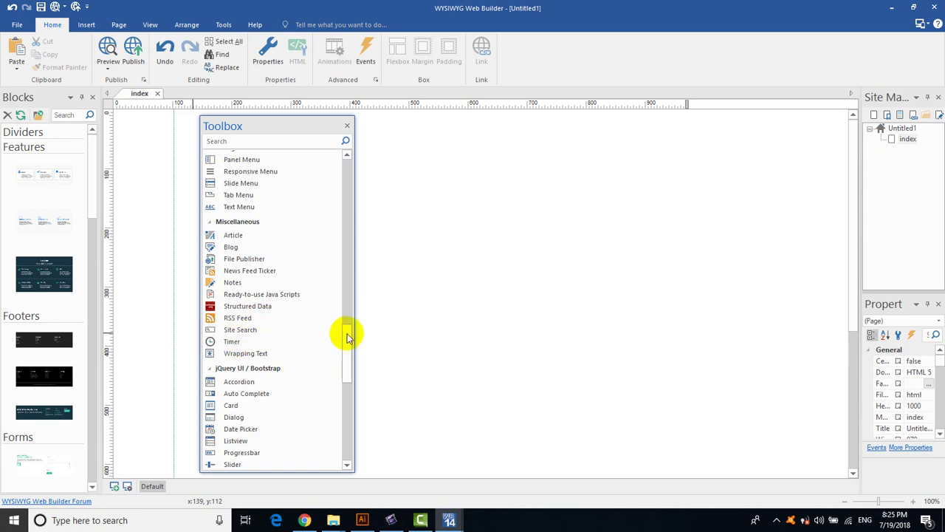
{"action": "left_click_drag", "start_coordinate": [347, 336], "coordinate": [348, 359]}
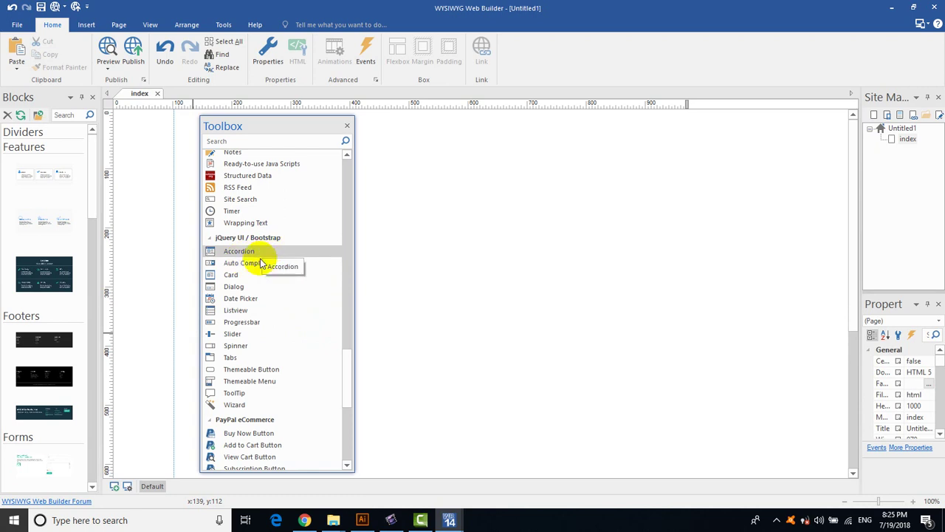
{"action": "left_click", "coordinate": [224, 265]}
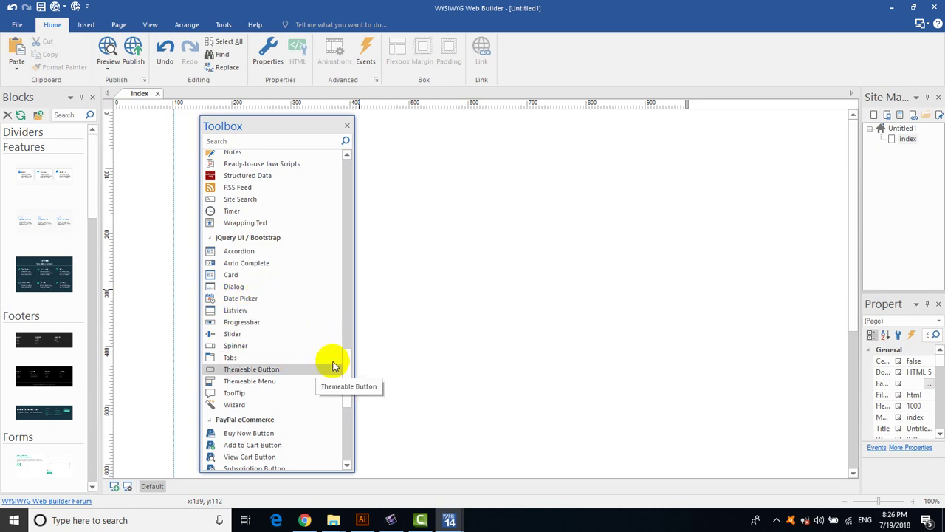
{"action": "left_click_drag", "start_coordinate": [348, 351], "coordinate": [340, 387]}
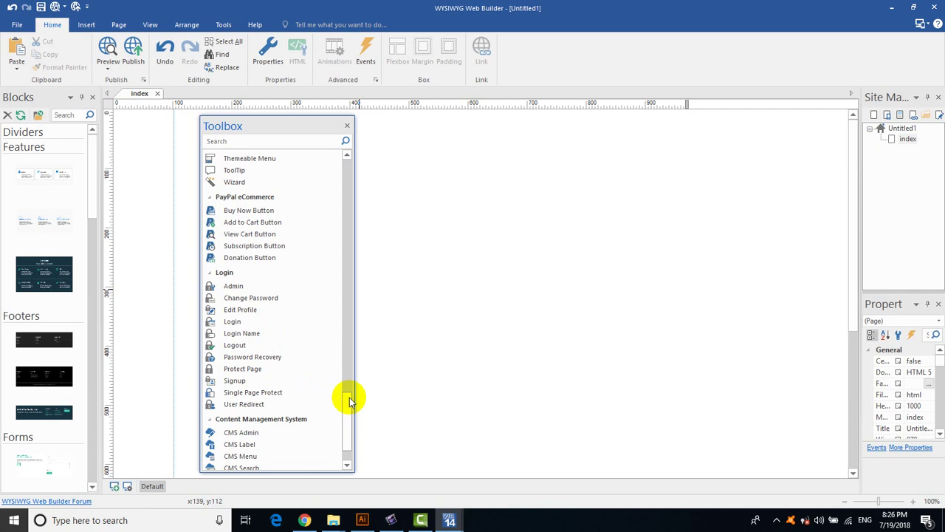
{"action": "left_click_drag", "start_coordinate": [348, 396], "coordinate": [347, 418]}
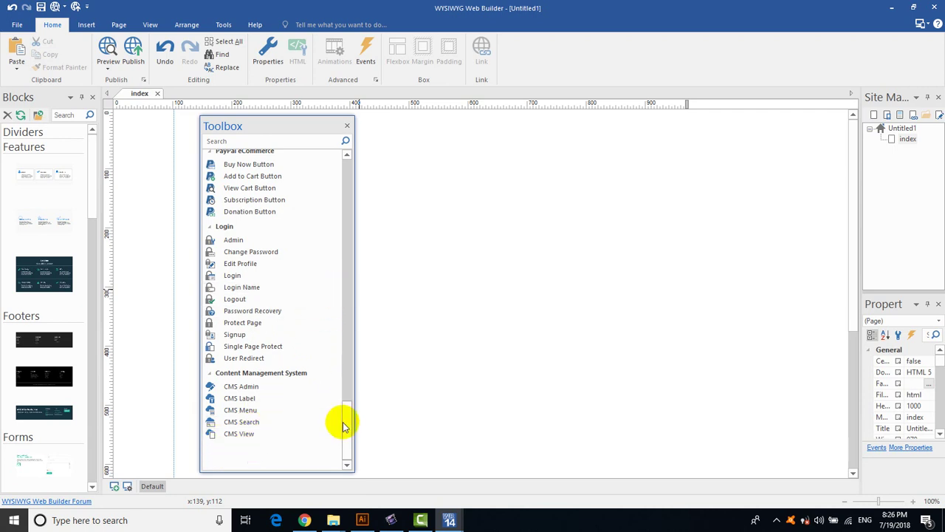
{"action": "left_click_drag", "start_coordinate": [342, 426], "coordinate": [344, 168]}
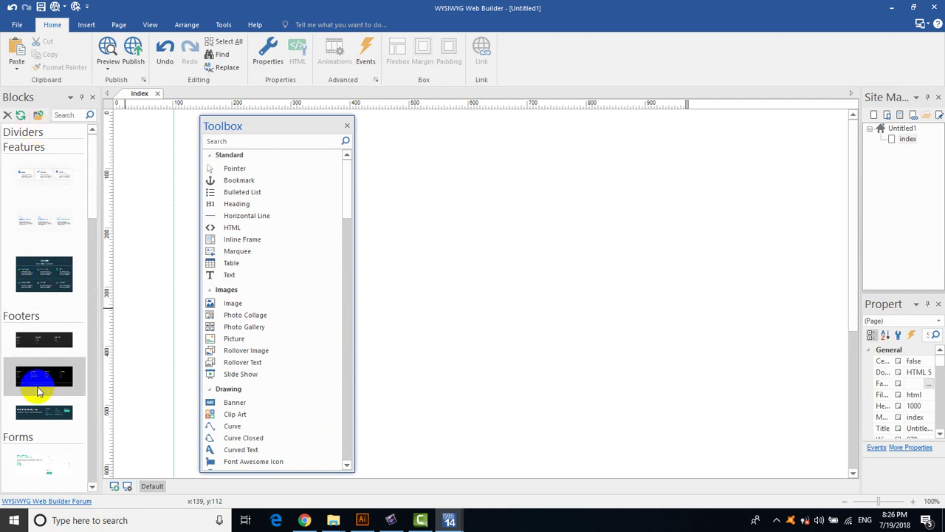
Look through the ready-made blocks from Features to Photo Gallery and return to the first category.
{"action": "scroll", "coordinate": [33, 384], "scroll_direction": "down", "scroll_amount": 5}
{"action": "scroll", "coordinate": [46, 337], "scroll_direction": "down", "scroll_amount": 10}
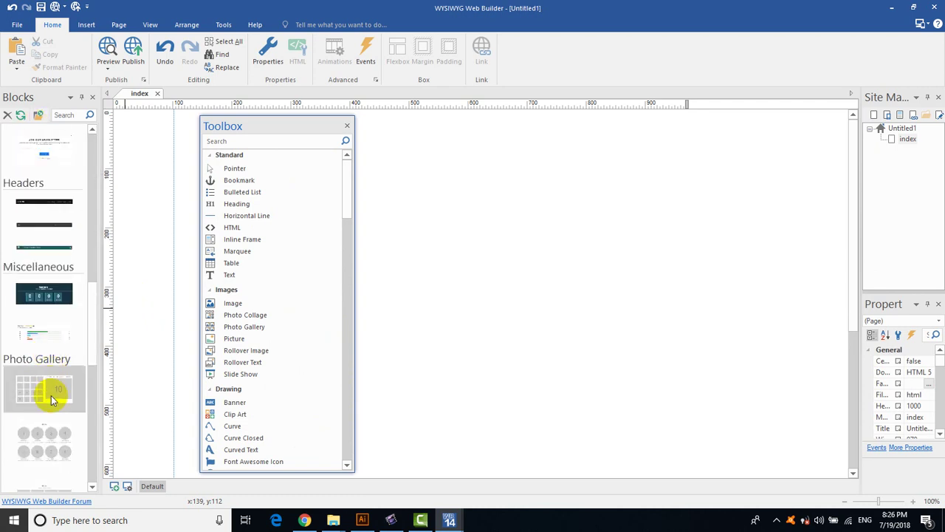
{"action": "scroll", "coordinate": [51, 398], "scroll_direction": "up", "scroll_amount": 15}
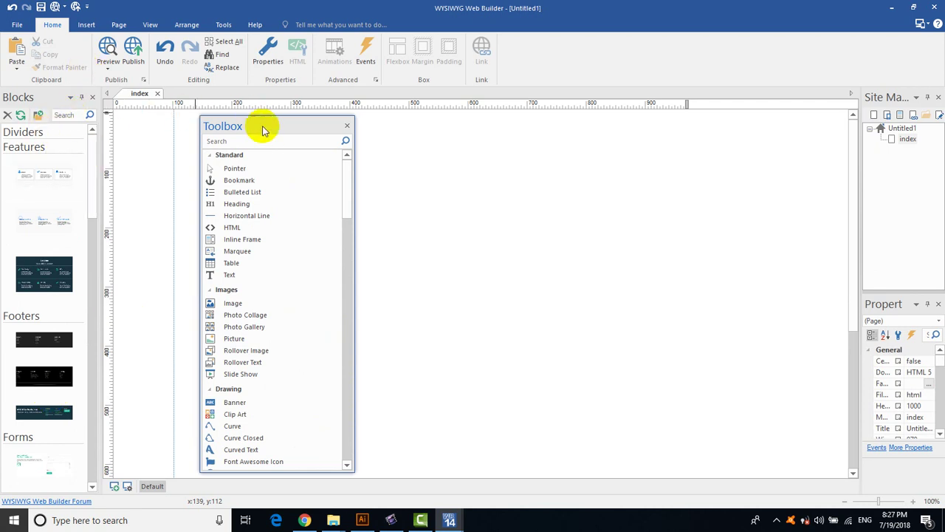
Move the floating Toolbox off the middle of the page so that it mostly overlaps the Blocks list.
{"action": "left_click_drag", "start_coordinate": [248, 123], "coordinate": [63, 120]}
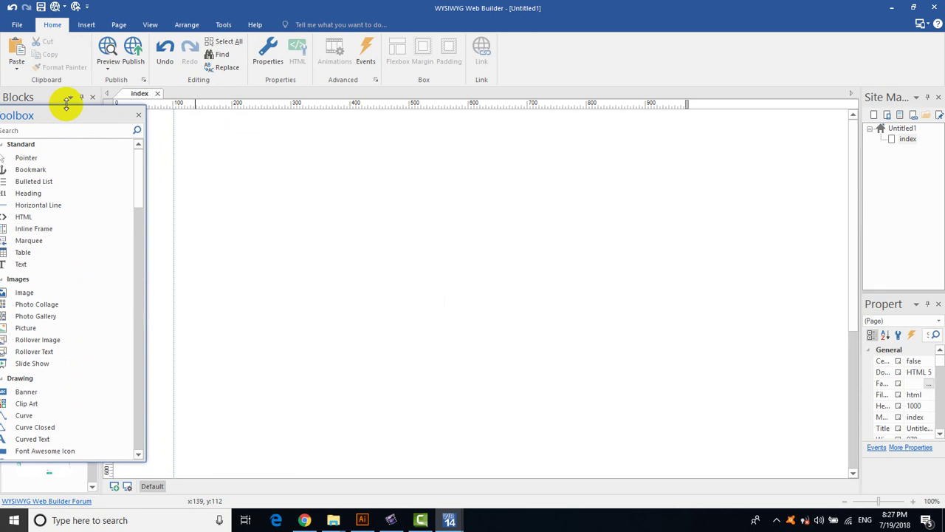
{"action": "left_click_drag", "start_coordinate": [72, 114], "coordinate": [90, 124]}
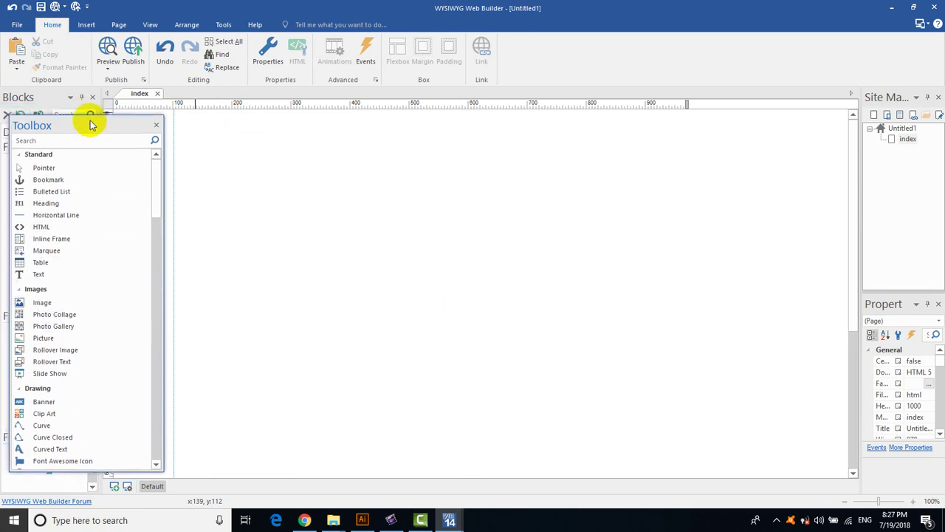
Review the commands available for inserting content, managing pages, changing the view and arranging objects.
{"action": "left_click", "coordinate": [87, 26]}
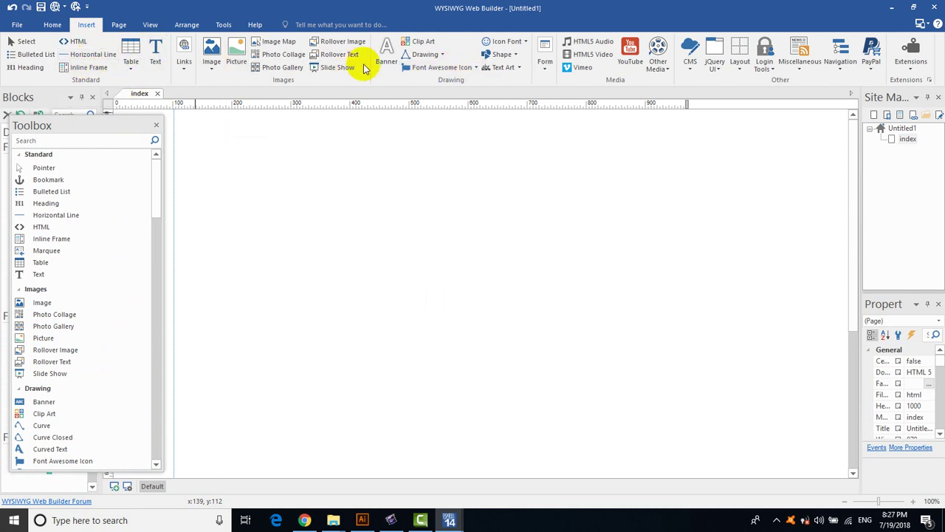
{"action": "left_click", "coordinate": [120, 25]}
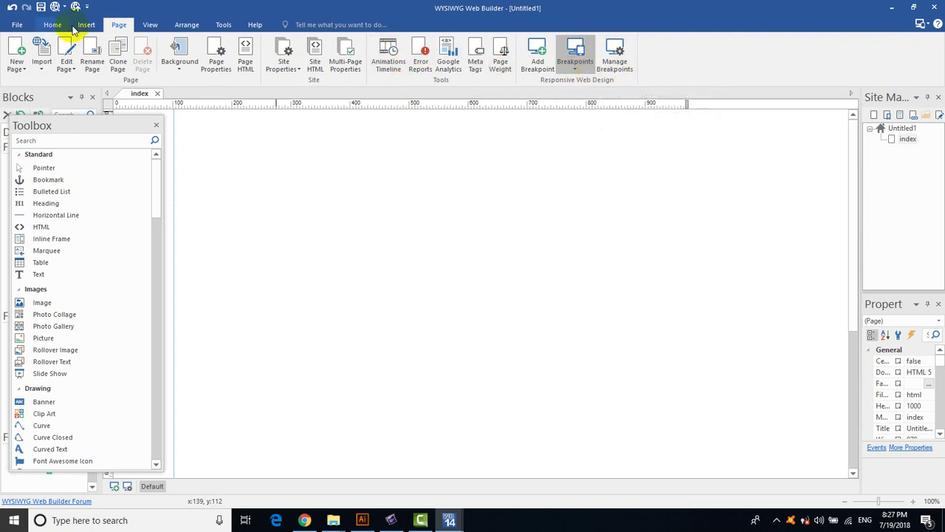
{"action": "left_click", "coordinate": [150, 27]}
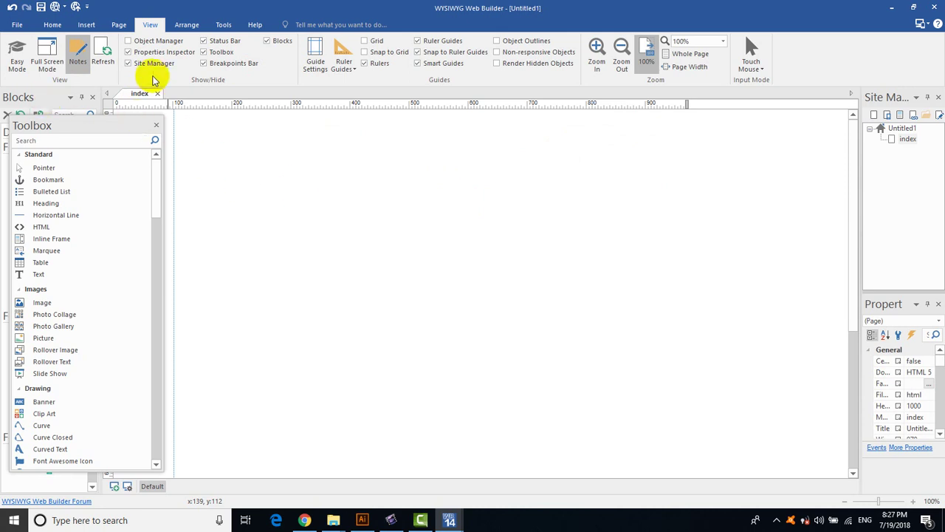
{"action": "left_click", "coordinate": [186, 25]}
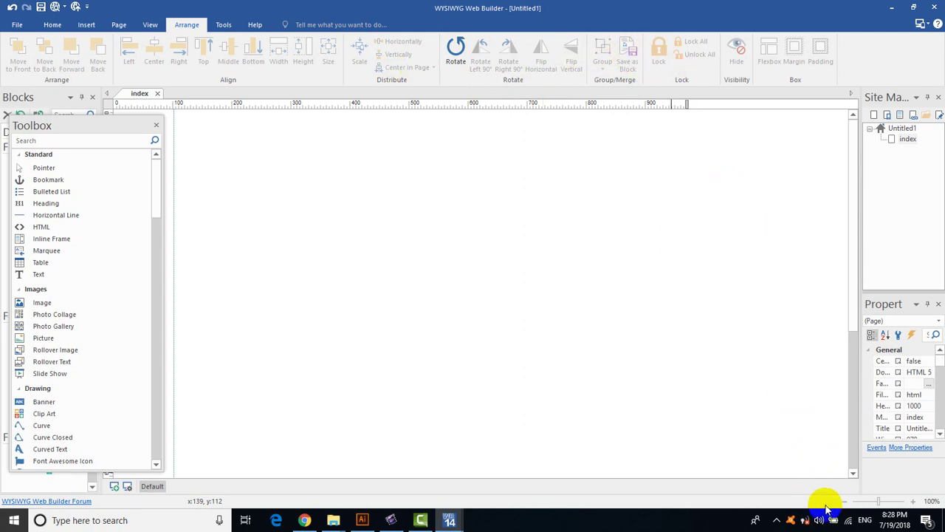
{"action": "left_click", "coordinate": [777, 521]}
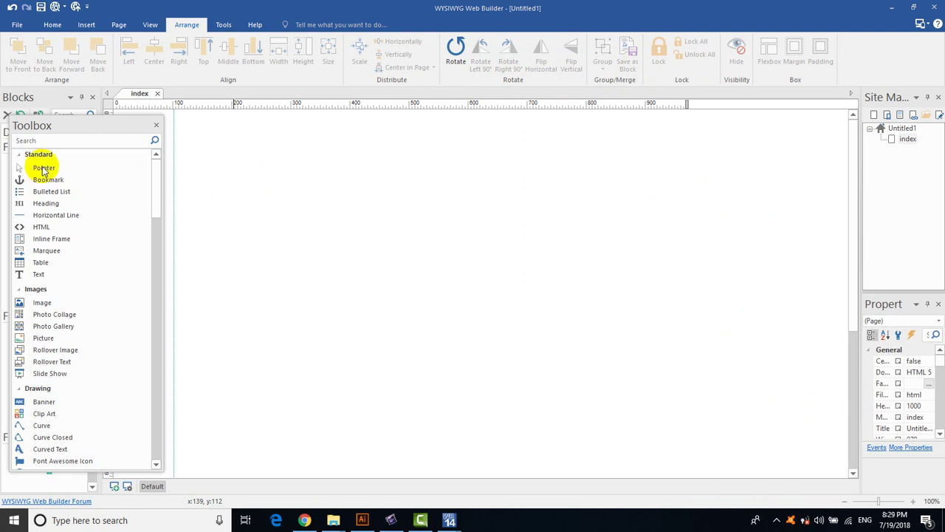
Lower the floating Toolbox over the Blocks list and narrow it to about the same width.
{"action": "left_click_drag", "start_coordinate": [69, 122], "coordinate": [59, 183]}
{"action": "left_click_drag", "start_coordinate": [46, 193], "coordinate": [68, 163]}
{"action": "left_click_drag", "start_coordinate": [162, 176], "coordinate": [101, 178]}
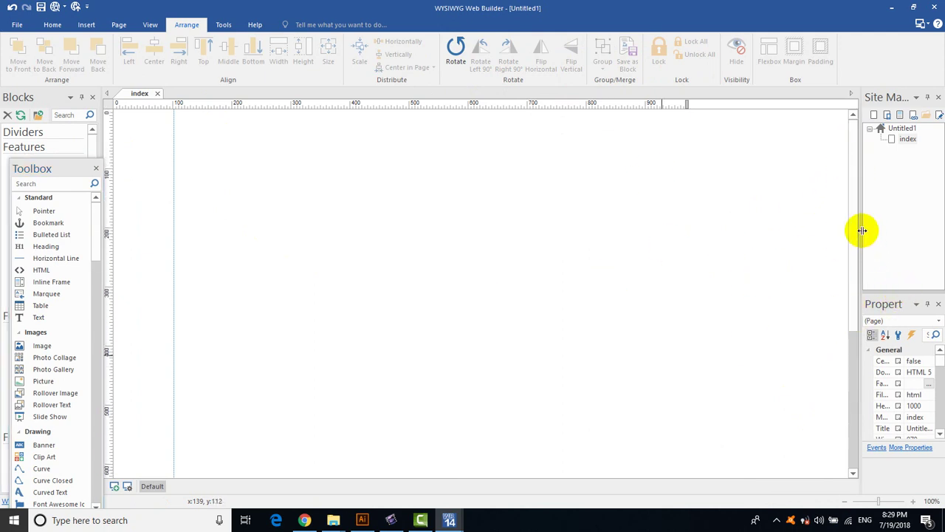
Widen the Site Manager and Properties area and look through the index page's general and background properties.
{"action": "left_click_drag", "start_coordinate": [861, 228], "coordinate": [795, 232]}
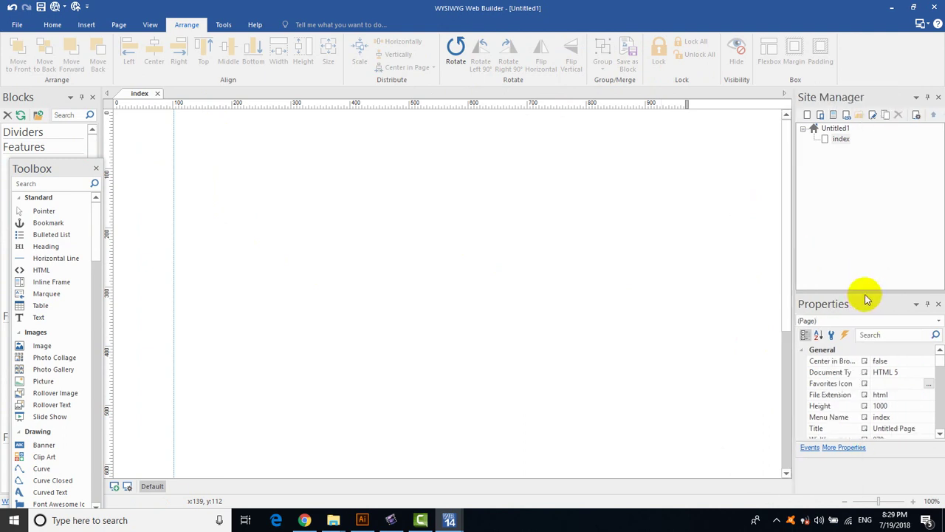
{"action": "scroll", "coordinate": [882, 376], "scroll_direction": "down", "scroll_amount": 1}
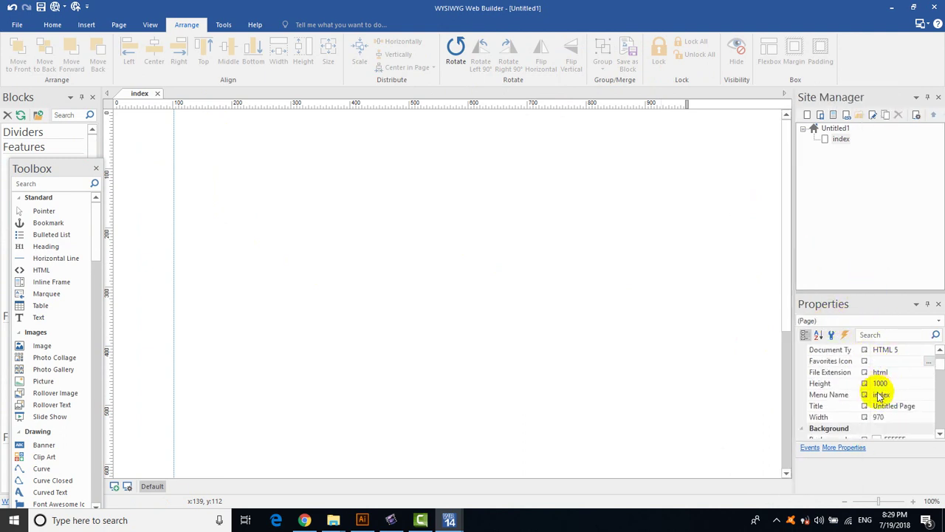
{"action": "scroll", "coordinate": [879, 391], "scroll_direction": "down", "scroll_amount": 2}
{"action": "scroll", "coordinate": [880, 388], "scroll_direction": "up", "scroll_amount": 4}
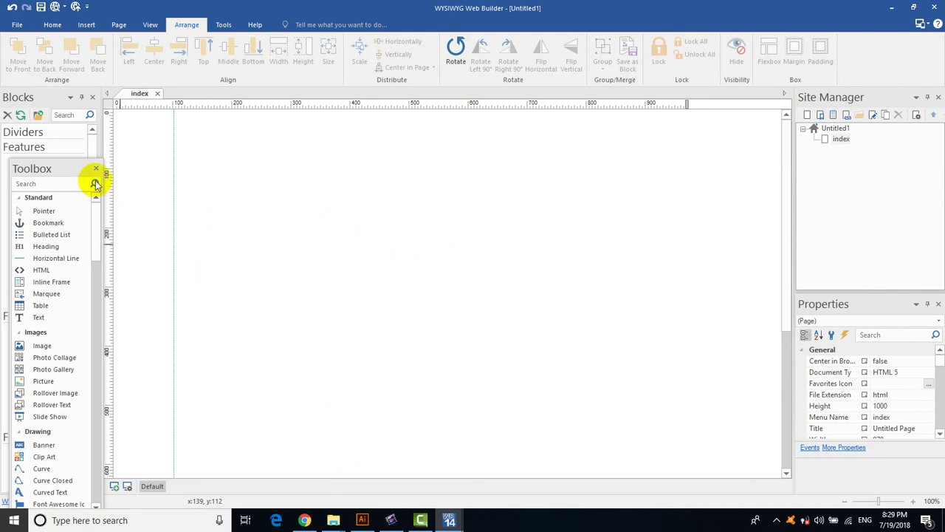
Raise the narrowed Toolbox so that its full height fits over the Blocks list, clear of the page.
{"action": "left_click_drag", "start_coordinate": [44, 167], "coordinate": [40, 133]}
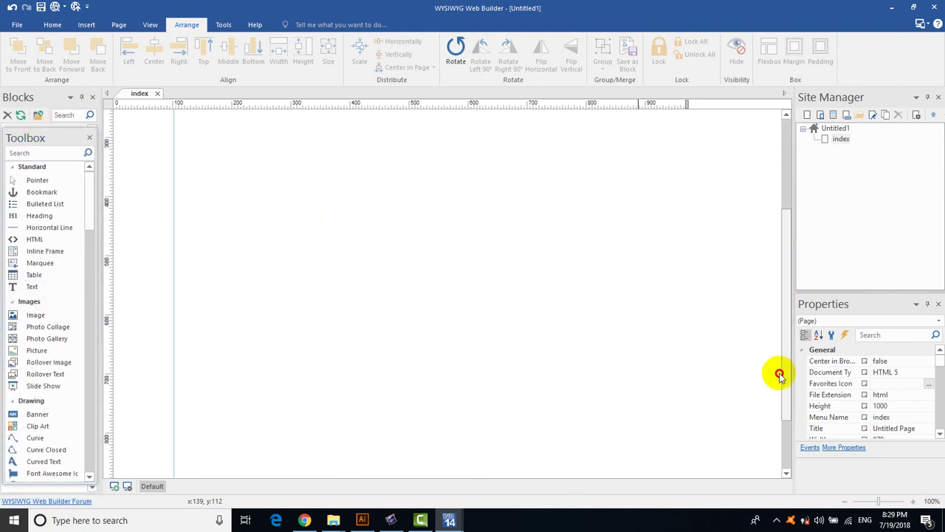
{"action": "mouse_move", "coordinate": [58, 138]}
{"action": "left_mouse_down"}
{"action": "mouse_move", "coordinate": [58, 148]}
{"action": "mouse_move", "coordinate": [61, 139]}
{"action": "left_mouse_up"}
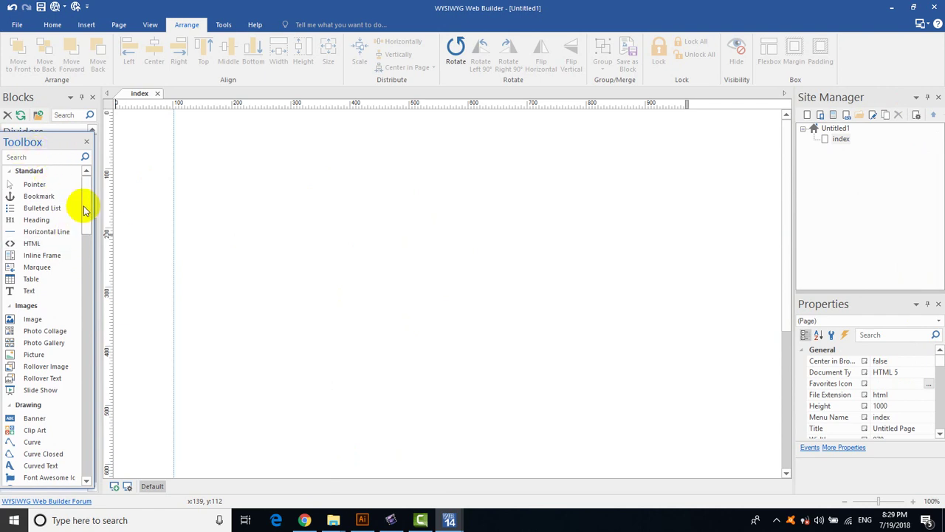
Open the index page's properties and change its title to "Diệt côn trùng", reviewing the page width and height fields.
{"action": "right_click", "coordinate": [834, 142]}
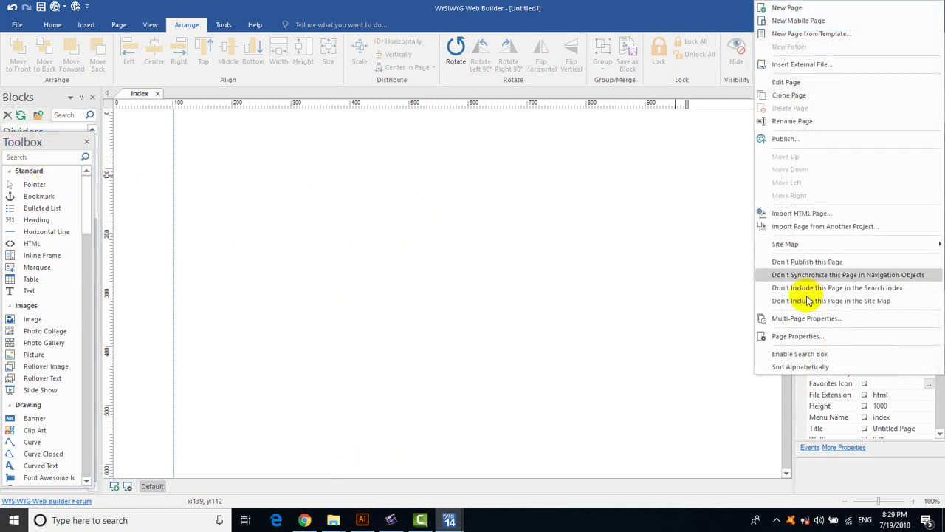
{"action": "left_click", "coordinate": [797, 336]}
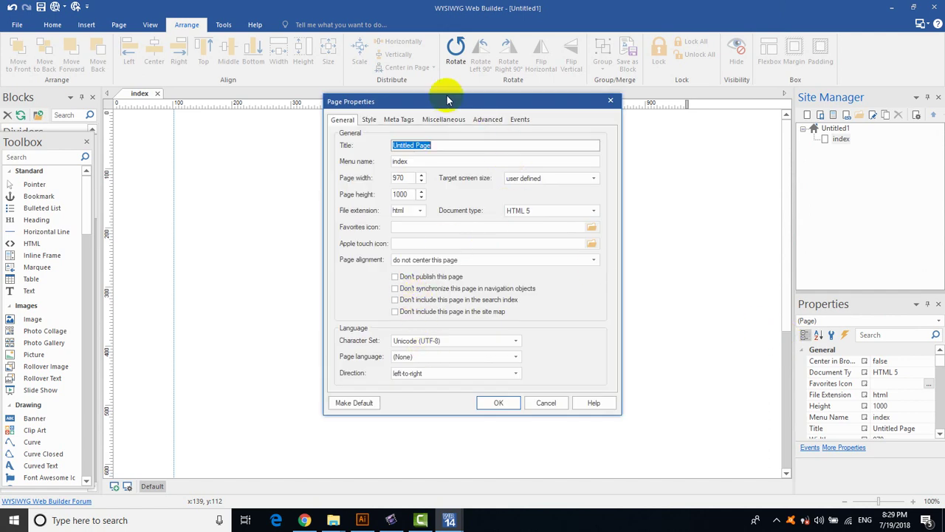
{"action": "left_click_drag", "start_coordinate": [447, 102], "coordinate": [421, 116]}
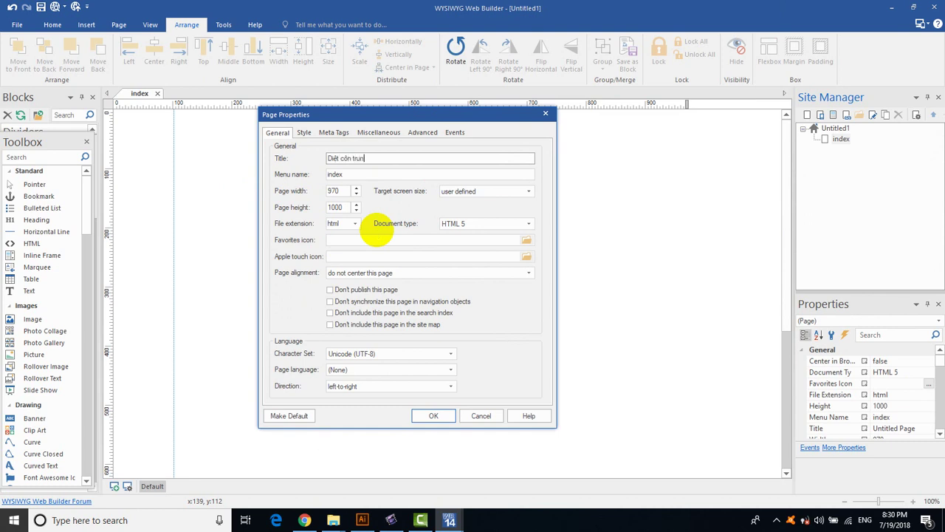
{"action": "double_click", "coordinate": [338, 190]}
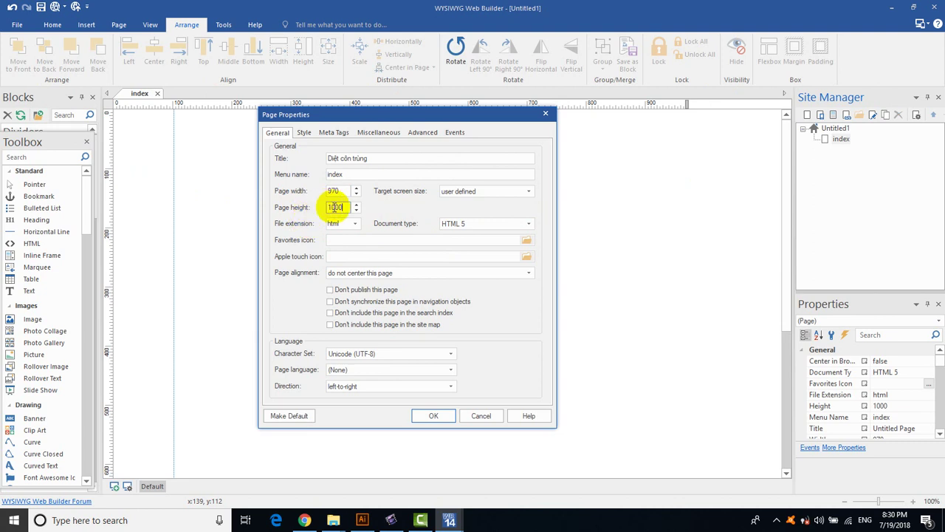
{"action": "left_click", "coordinate": [343, 206]}
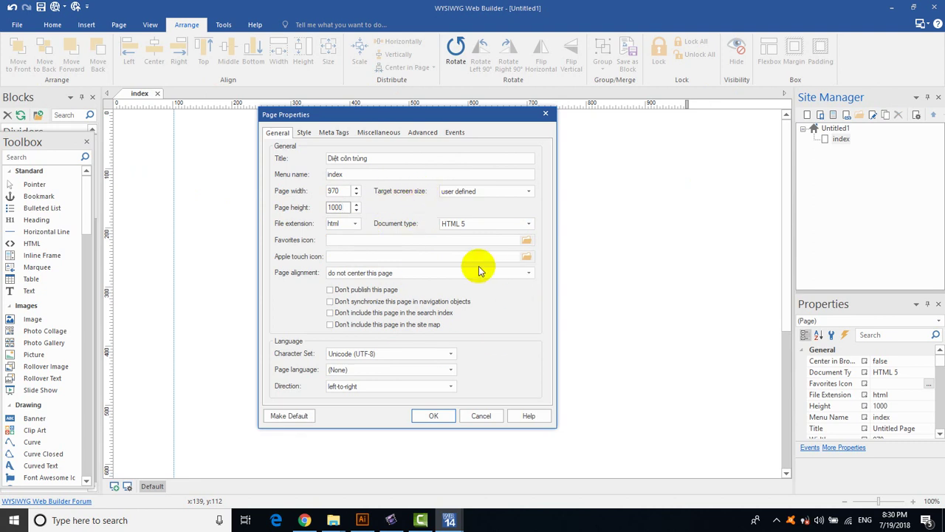
{"action": "left_click_drag", "start_coordinate": [468, 111], "coordinate": [497, 110]}
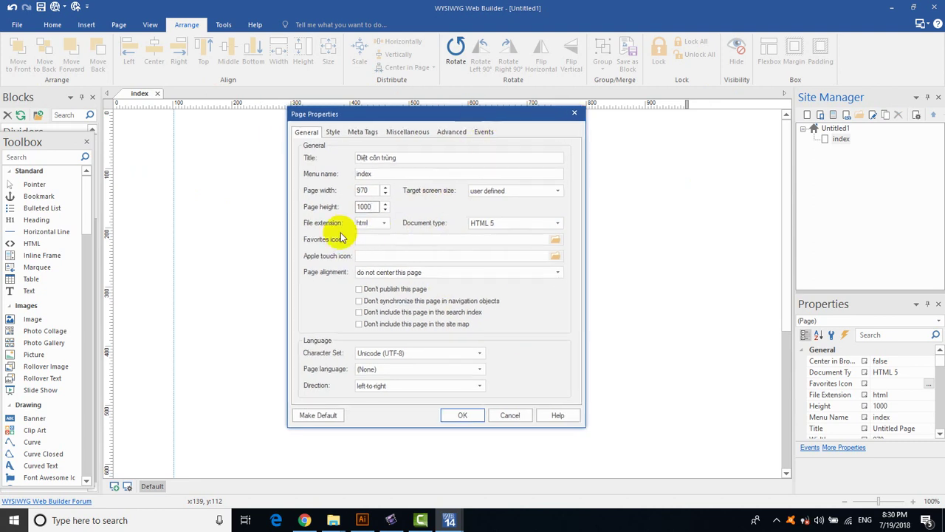
Try the aspx and asp file extensions for the index page and settle on php.
{"action": "left_click", "coordinate": [384, 223]}
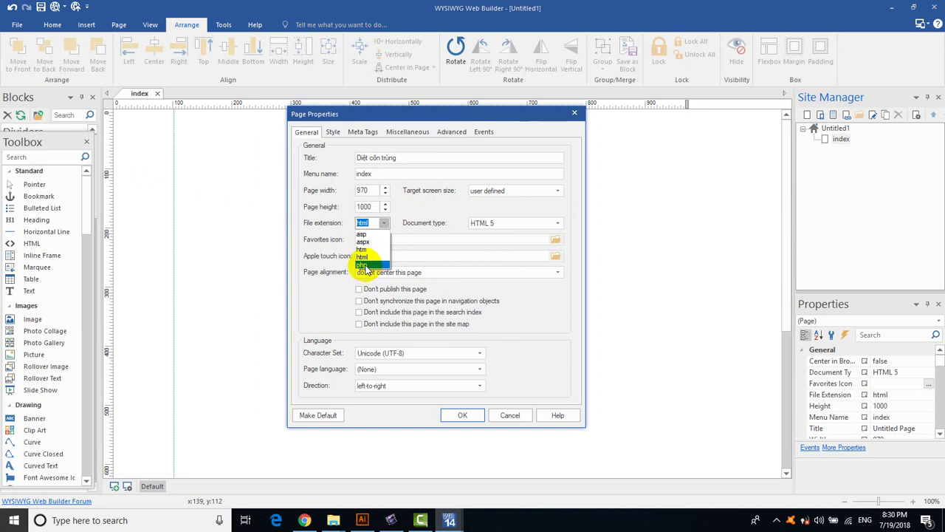
{"action": "left_click", "coordinate": [380, 223]}
{"action": "left_click", "coordinate": [381, 223]}
{"action": "left_click", "coordinate": [371, 242]}
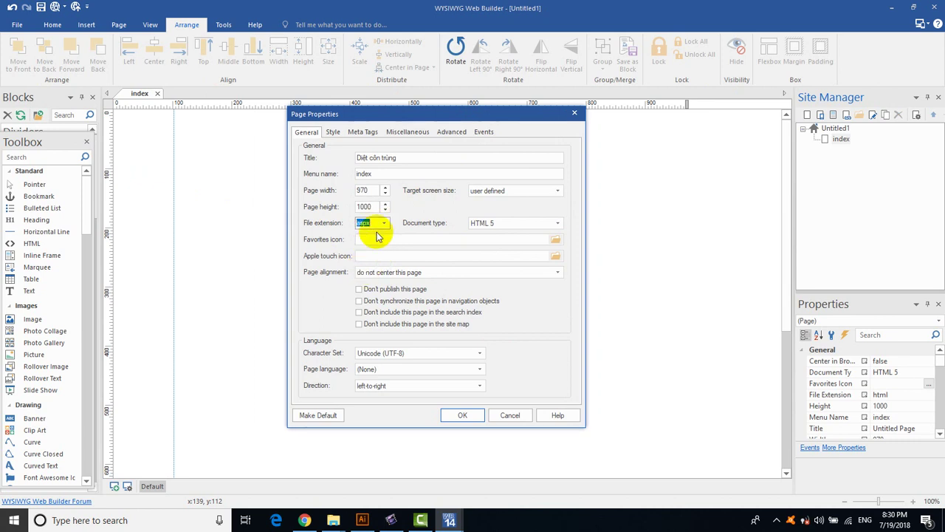
{"action": "left_click", "coordinate": [385, 223]}
{"action": "left_click", "coordinate": [361, 234]}
{"action": "left_click", "coordinate": [387, 223]}
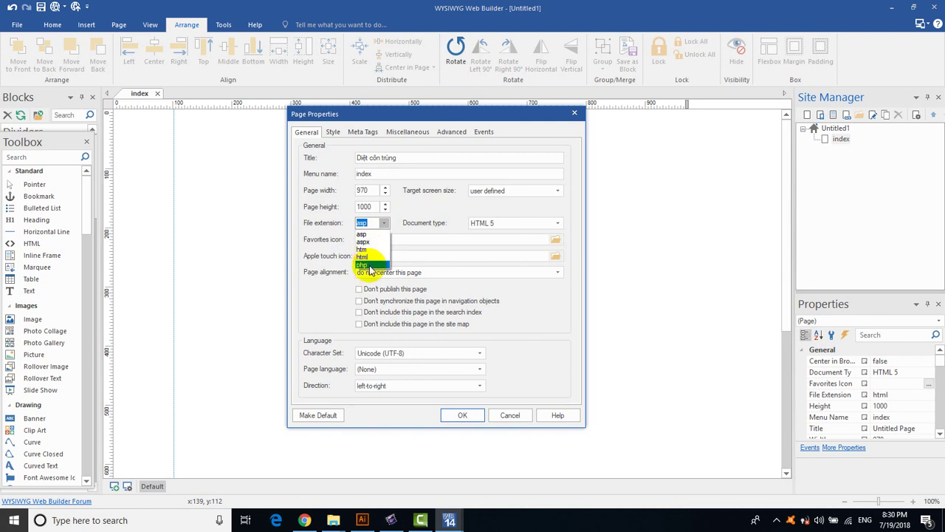
{"action": "left_click", "coordinate": [369, 266]}
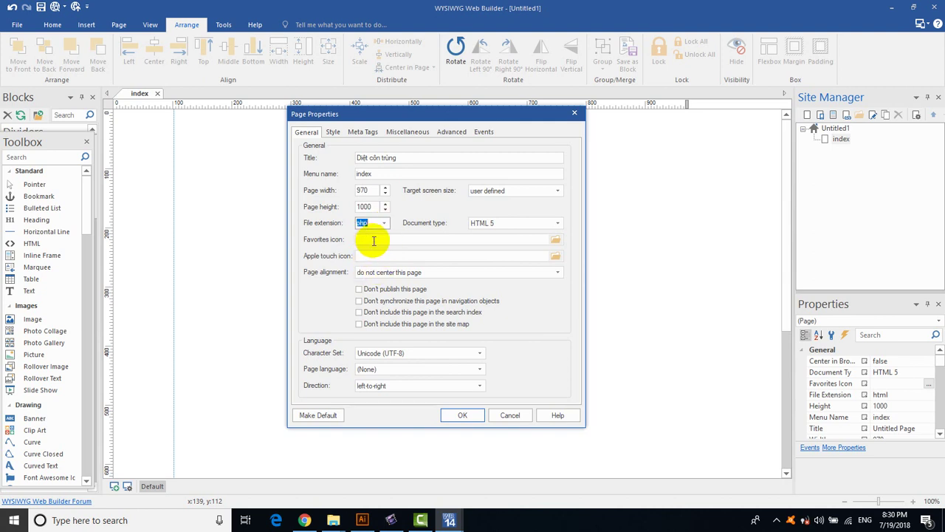
Look over the index page's favorites icon field and the available page alignment and page language options.
{"action": "left_click", "coordinate": [375, 239]}
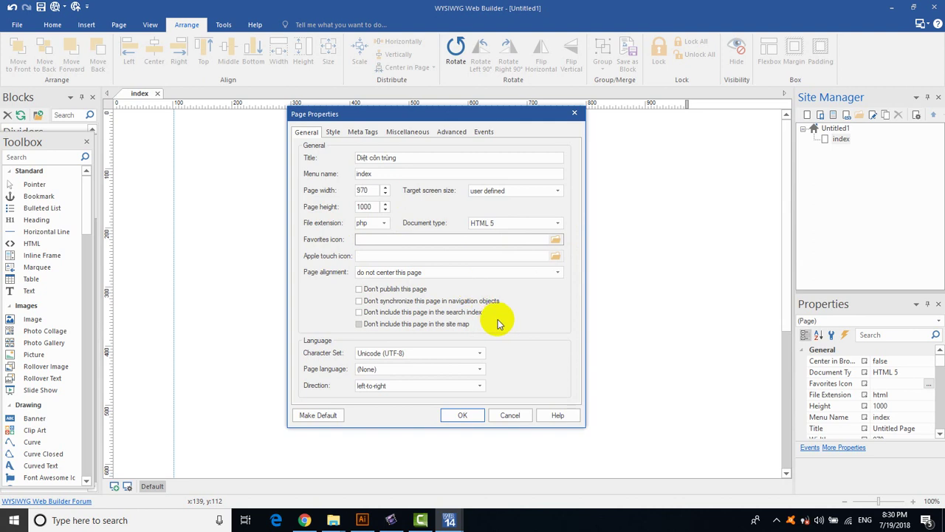
{"action": "left_click", "coordinate": [557, 273]}
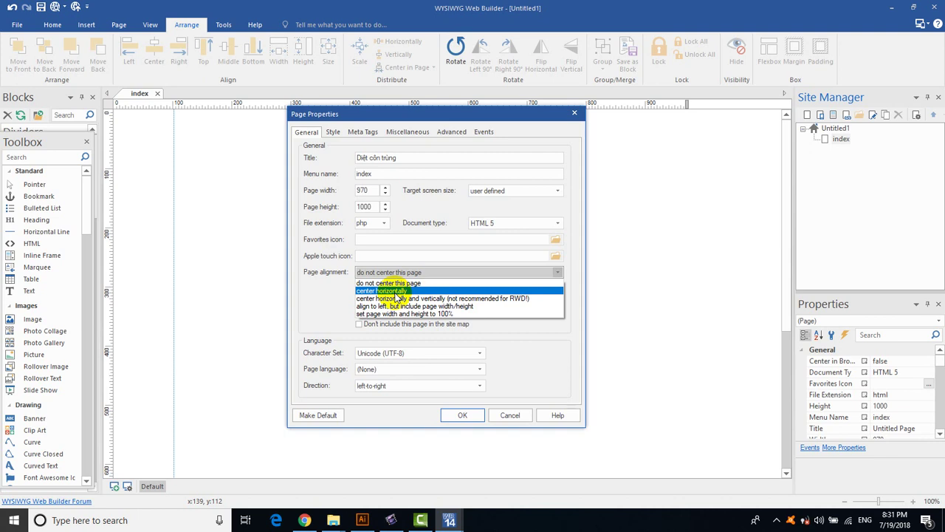
{"action": "left_click", "coordinate": [550, 349]}
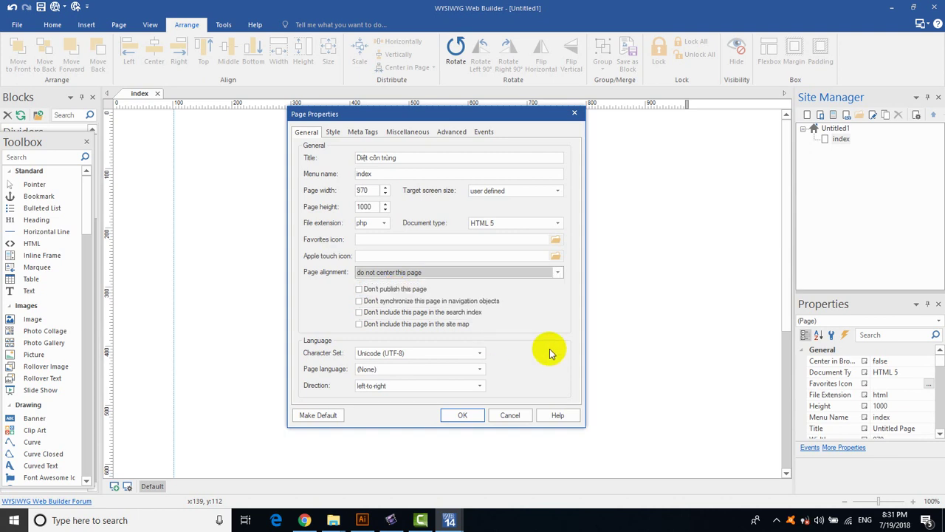
{"action": "left_click", "coordinate": [478, 369]}
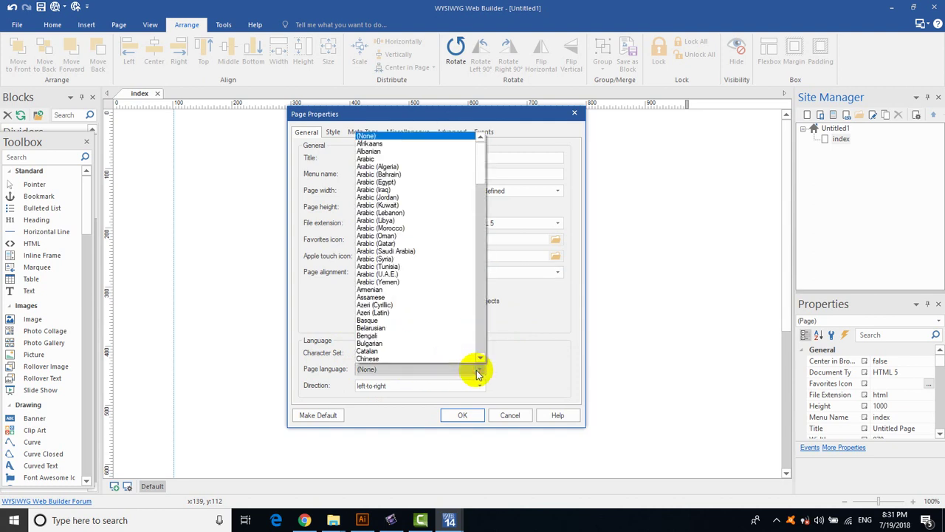
{"action": "left_click", "coordinate": [478, 371]}
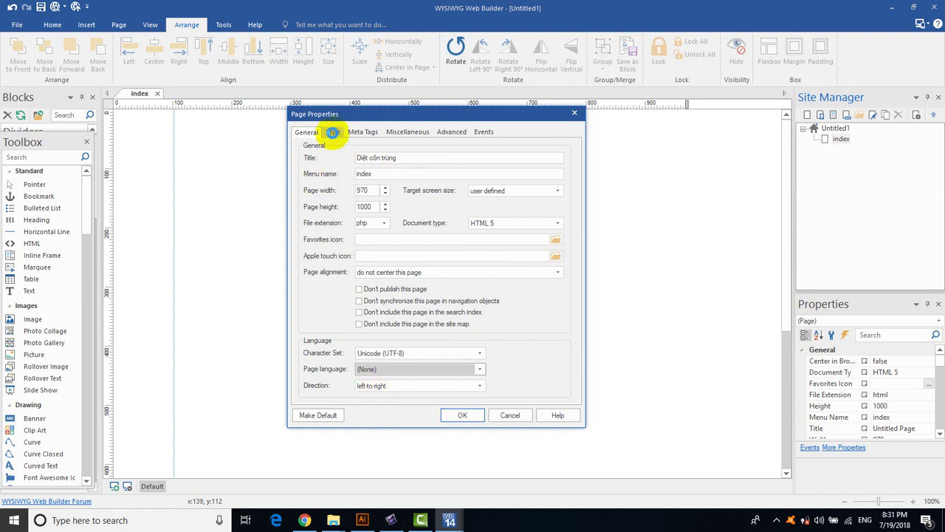
In the page's style settings, set the active link color to dark green and the hover link color to bright yellow-green.
{"action": "left_click", "coordinate": [333, 132]}
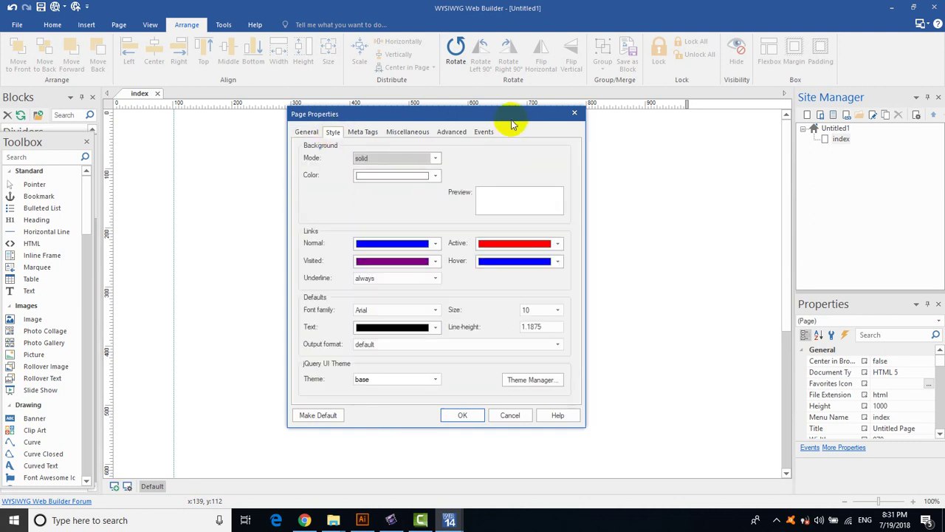
{"action": "left_click_drag", "start_coordinate": [512, 122], "coordinate": [521, 127]}
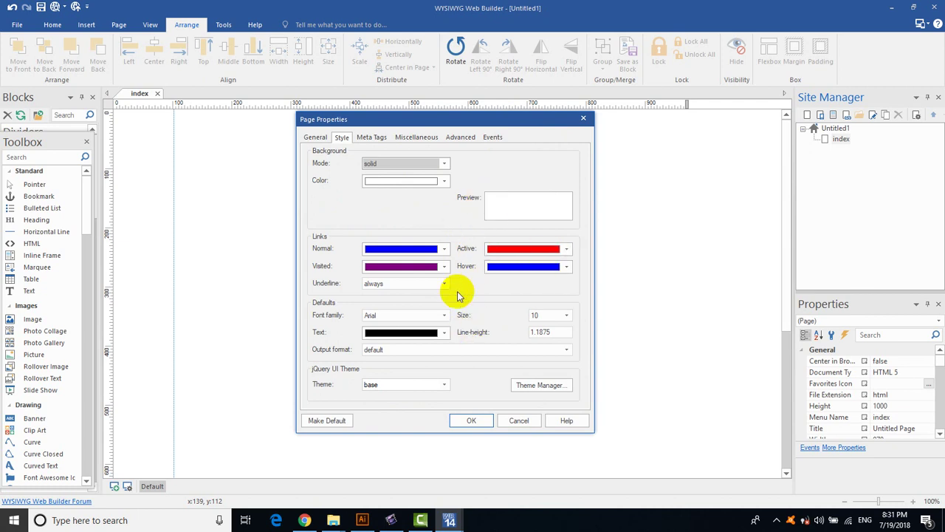
{"action": "left_click", "coordinate": [567, 249]}
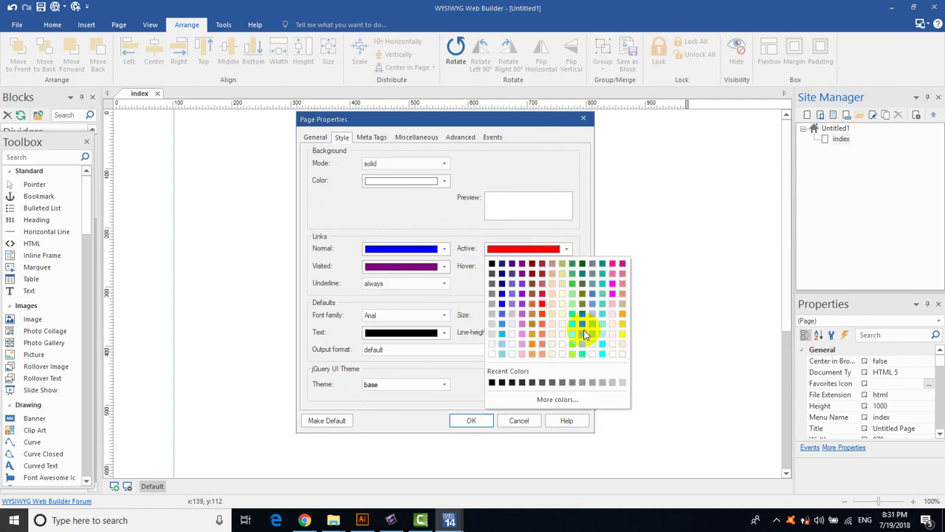
{"action": "left_click", "coordinate": [582, 326]}
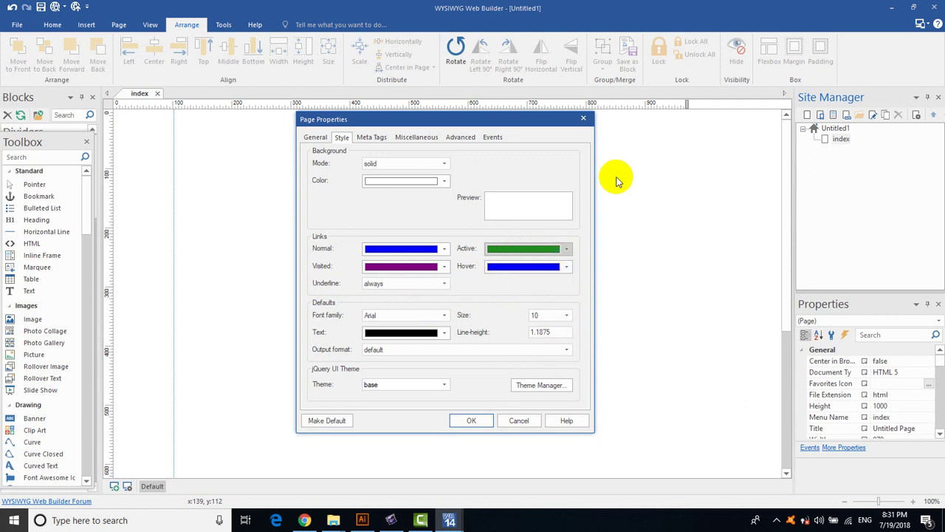
{"action": "left_click", "coordinate": [566, 267]}
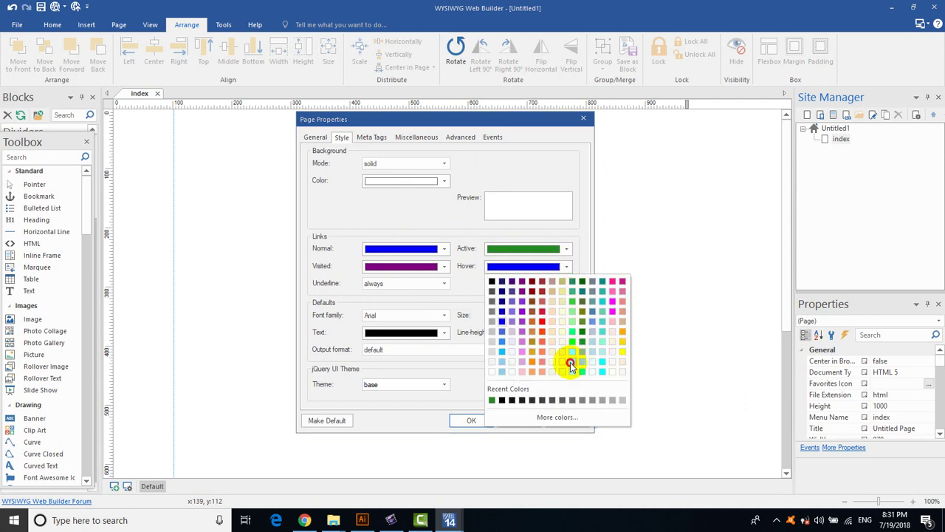
{"action": "left_click", "coordinate": [568, 362]}
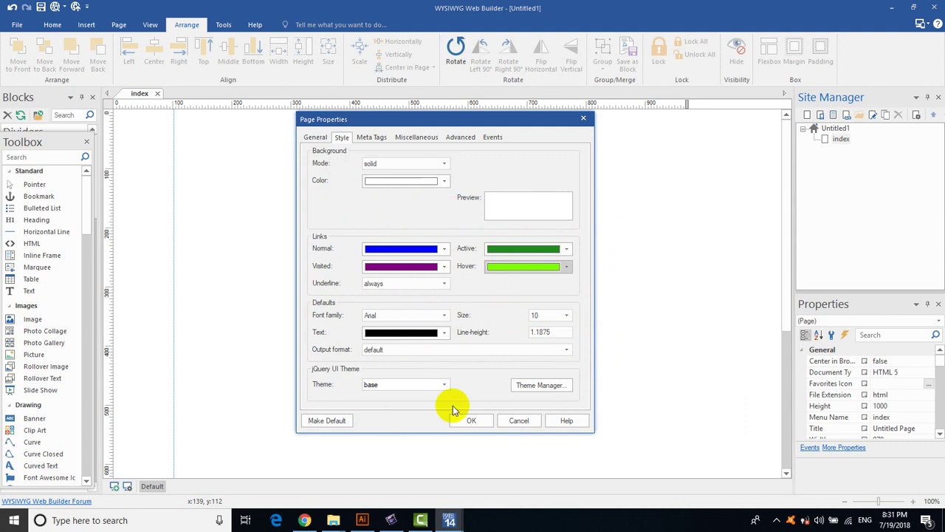
Preview the jQuery UI themes one after another in the Theme Manager, from base down to hot-sneaks, and close it.
{"action": "left_click", "coordinate": [540, 384]}
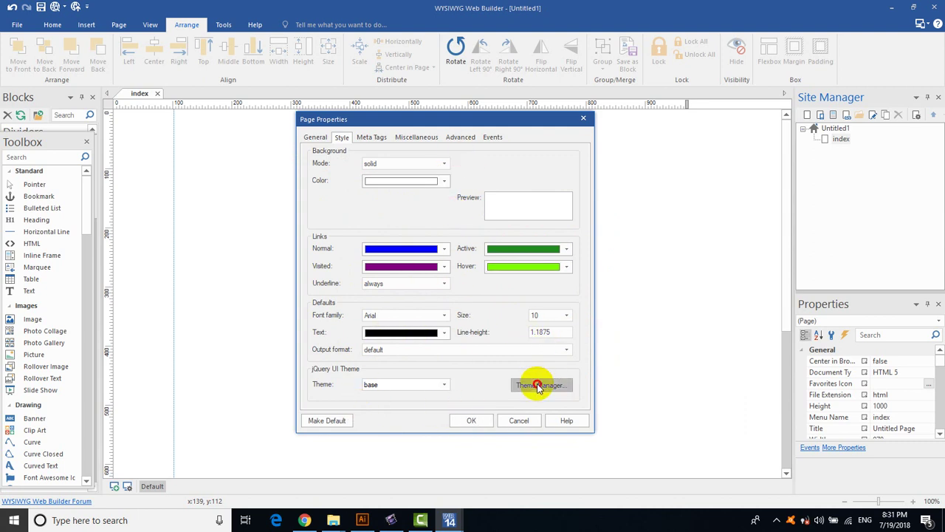
{"action": "left_click", "coordinate": [322, 192]}
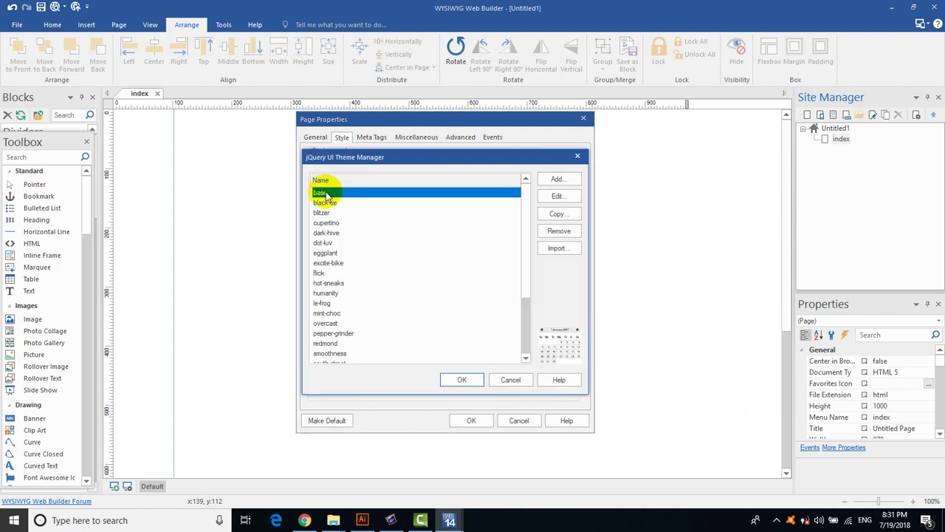
{"action": "left_click", "coordinate": [325, 202]}
{"action": "left_click", "coordinate": [323, 212]}
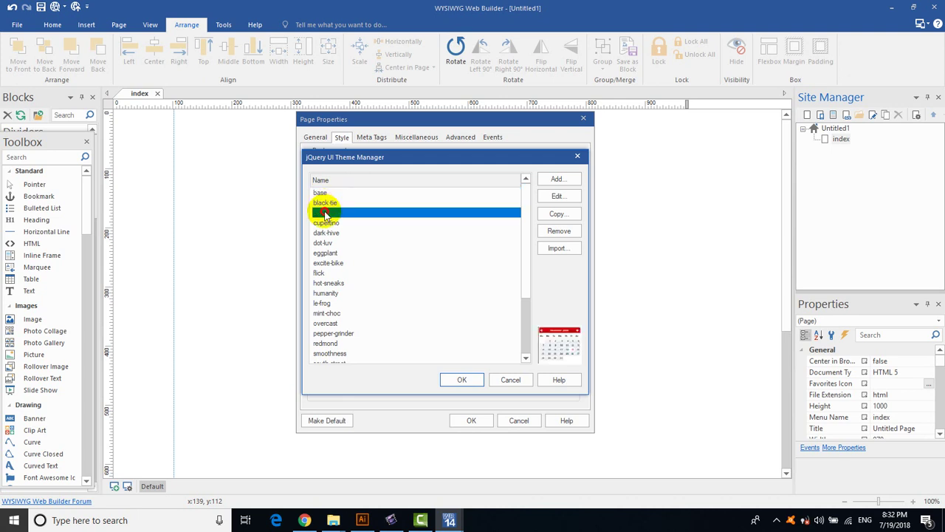
{"action": "left_click", "coordinate": [326, 222]}
{"action": "left_click", "coordinate": [326, 234]}
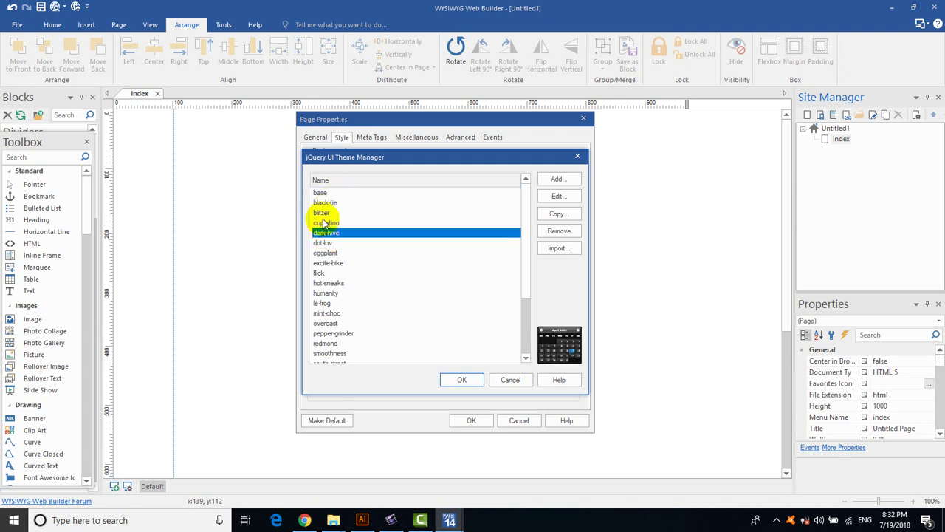
{"action": "left_click", "coordinate": [323, 223]}
{"action": "key", "text": "Down"}
{"action": "key", "text": "Down"}
{"action": "key", "text": "Down"}
{"action": "key", "text": "Down"}
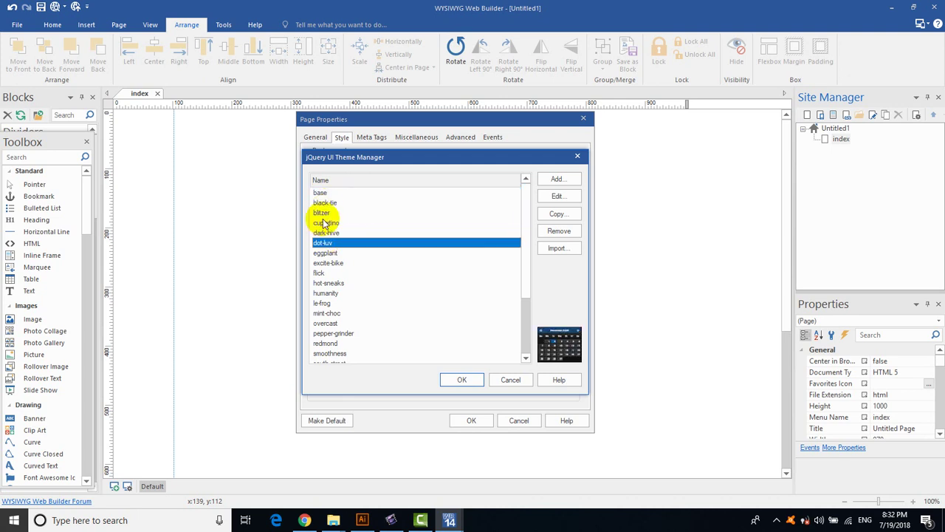
{"action": "key", "text": "Down"}
{"action": "key", "text": "Down"}
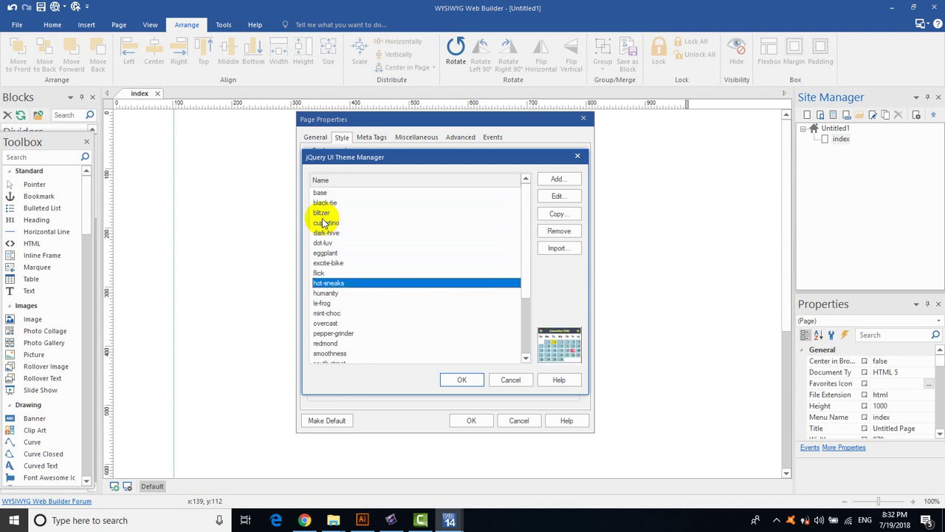
{"action": "left_click", "coordinate": [461, 379]}
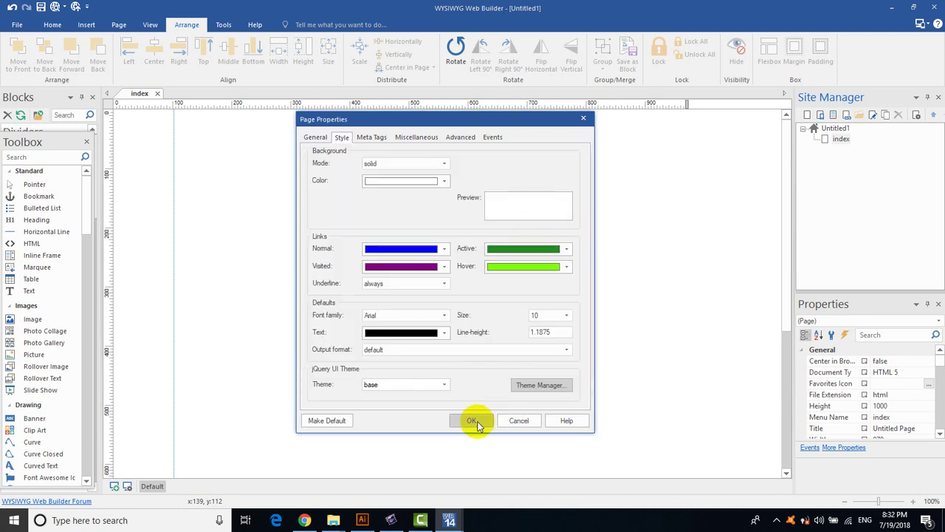
Set the author meta tag to "CONG TY DIET CON TRUNG" and keywords to "Con trùng, thuốc côn trùng, diệt chuột, diệt bọ gậy, diệt bọ chét,".
{"action": "left_click", "coordinate": [370, 137]}
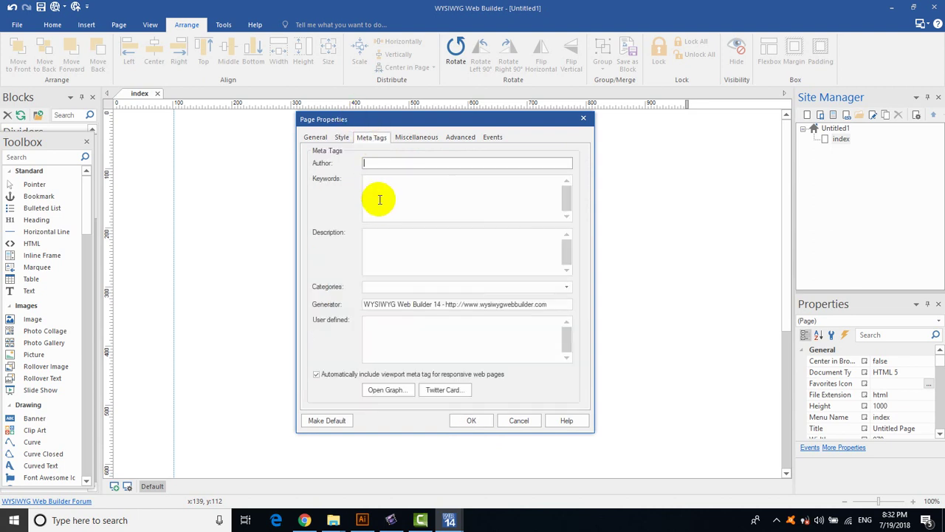
{"action": "left_click", "coordinate": [378, 164]}
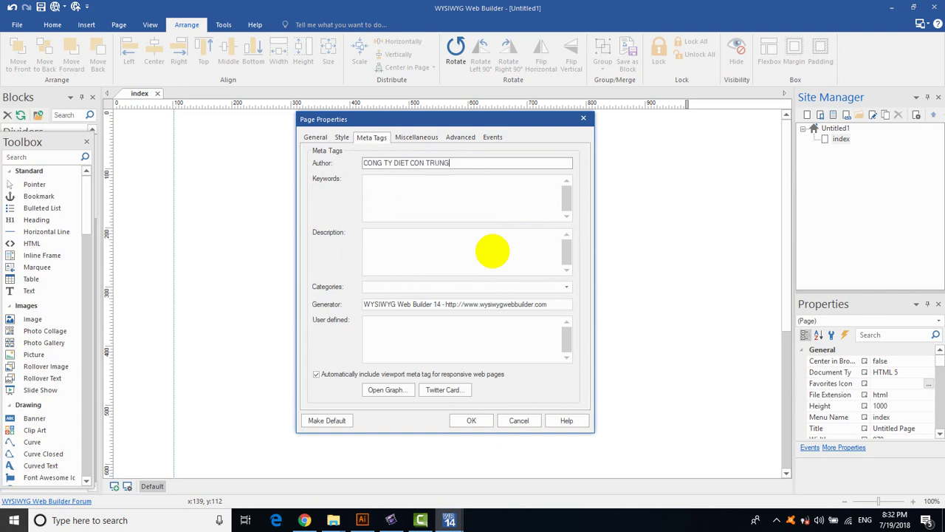
{"action": "left_click", "coordinate": [418, 188]}
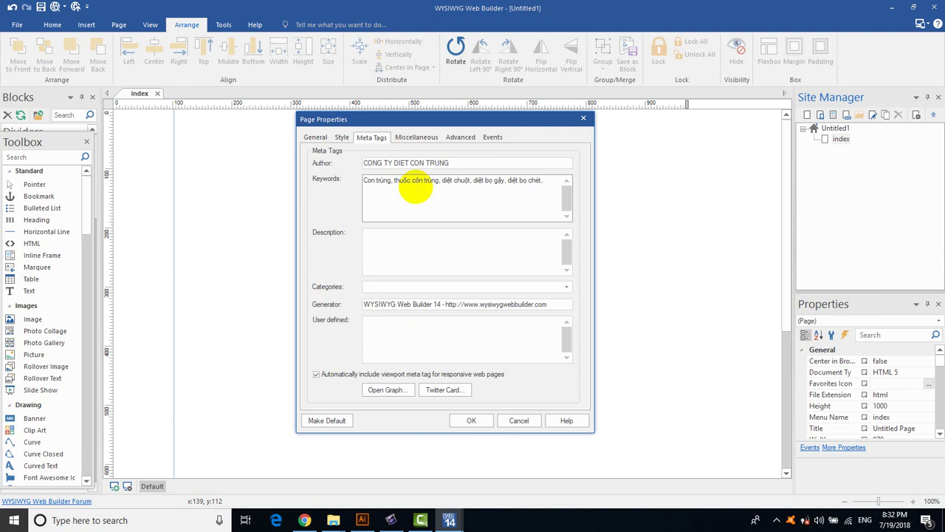
Copy the whole keywords text into the page's meta description.
{"action": "left_click", "coordinate": [425, 181]}
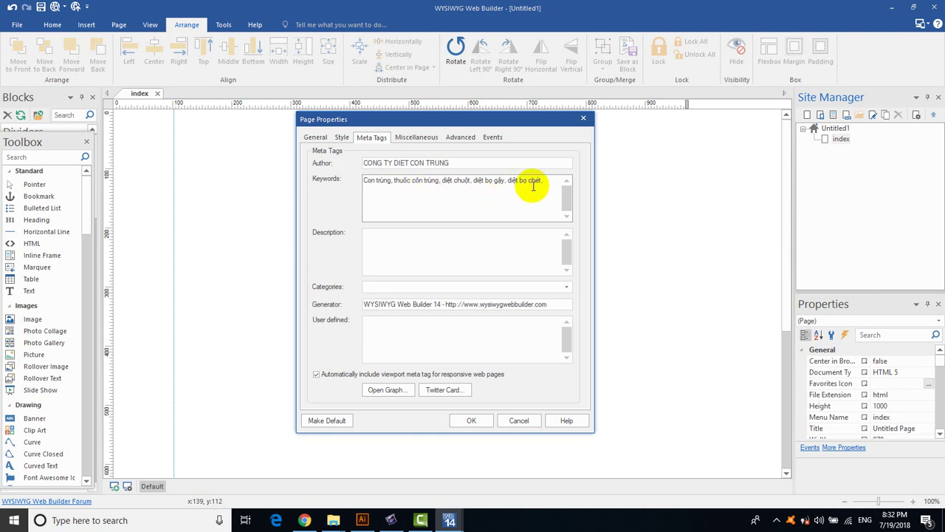
{"action": "left_click_drag", "start_coordinate": [543, 180], "coordinate": [356, 180]}
{"action": "right_click", "coordinate": [389, 186]}
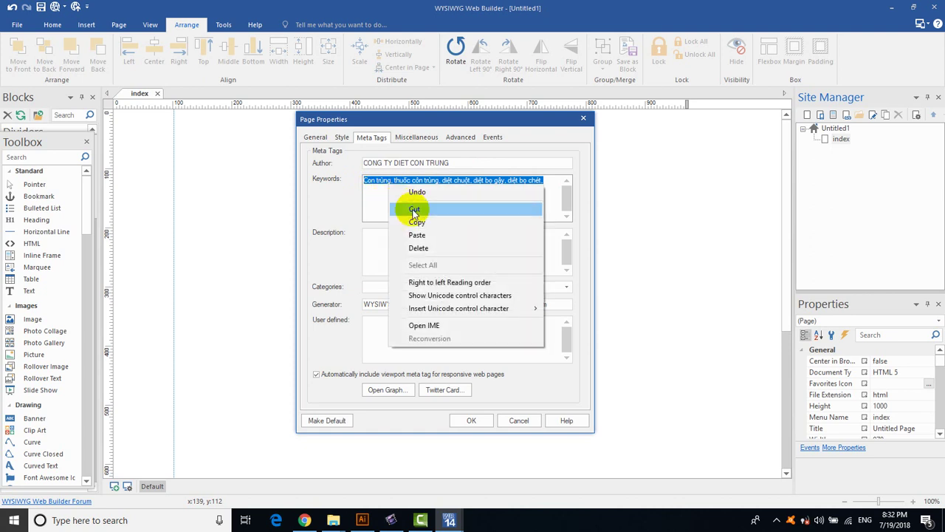
{"action": "left_click", "coordinate": [415, 220]}
{"action": "left_click", "coordinate": [393, 238]}
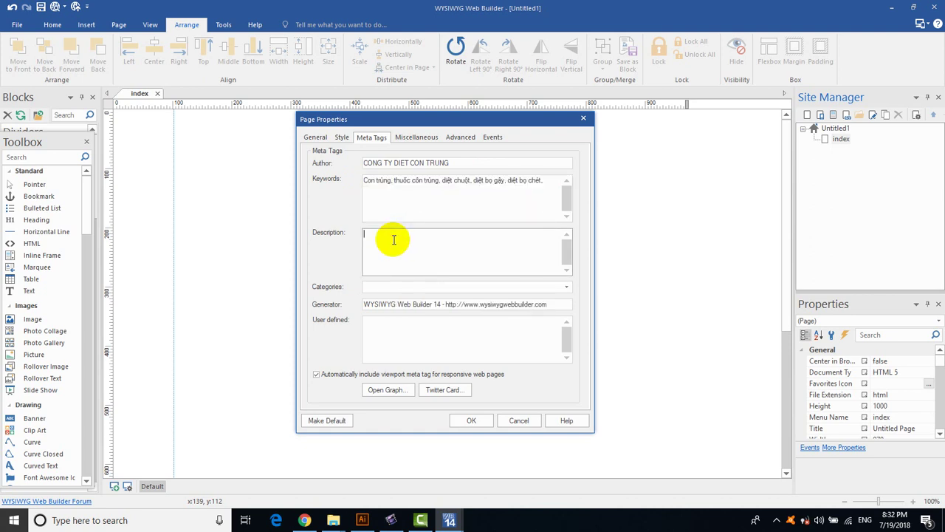
{"action": "key", "text": "ctrl+v"}
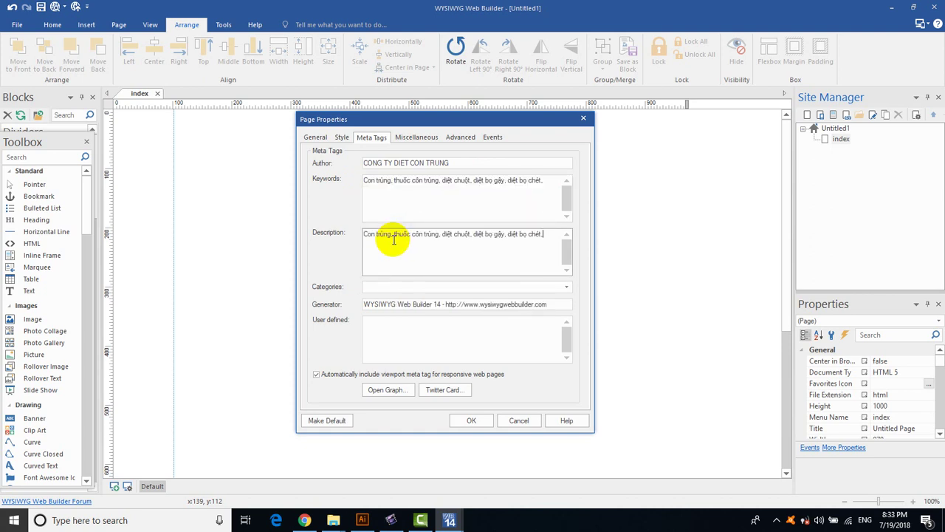
Review the generator and user-defined meta tags and apply the index page's property changes.
{"action": "left_click", "coordinate": [415, 303]}
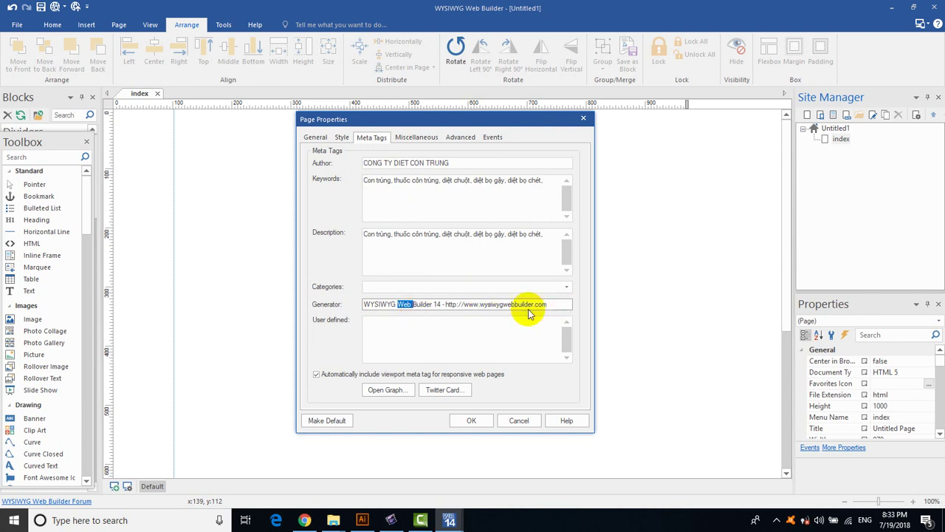
{"action": "left_click", "coordinate": [408, 327]}
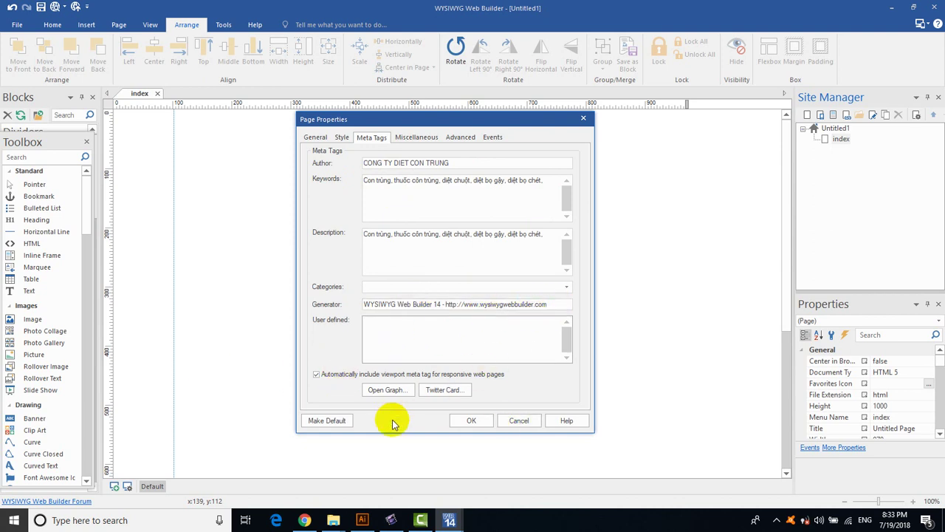
{"action": "left_click", "coordinate": [471, 420]}
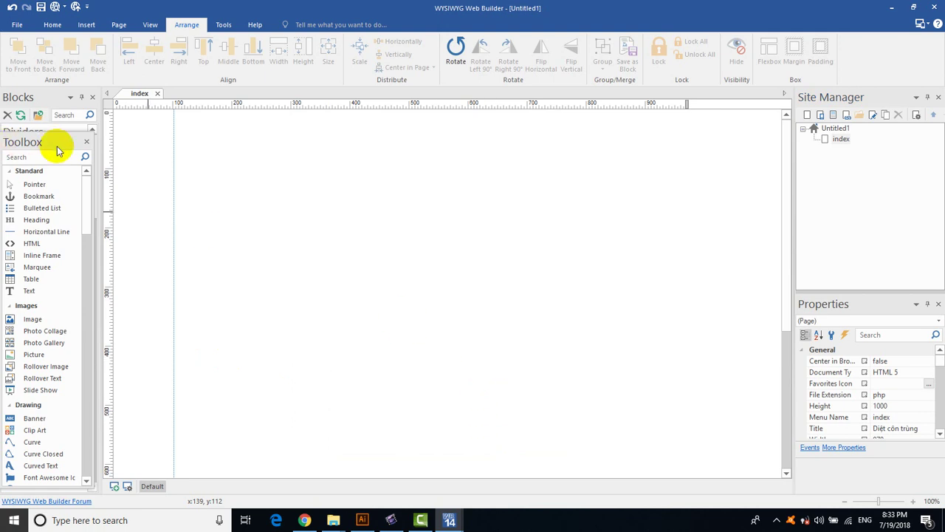
Move the floating Toolbox and add a Flex Container 970 px wide and 100 px high at the top of the index page.
{"action": "mouse_move", "coordinate": [57, 144]}
{"action": "left_mouse_down"}
{"action": "mouse_move", "coordinate": [38, 276]}
{"action": "mouse_move", "coordinate": [17, 230]}
{"action": "mouse_move", "coordinate": [56, 186]}
{"action": "mouse_move", "coordinate": [59, 134]}
{"action": "left_mouse_up"}
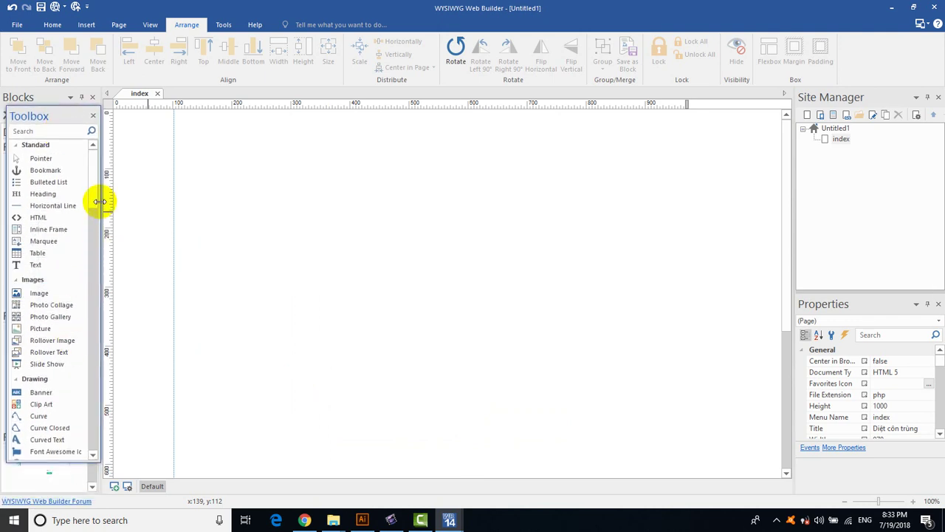
{"action": "left_click_drag", "start_coordinate": [96, 190], "coordinate": [103, 268]}
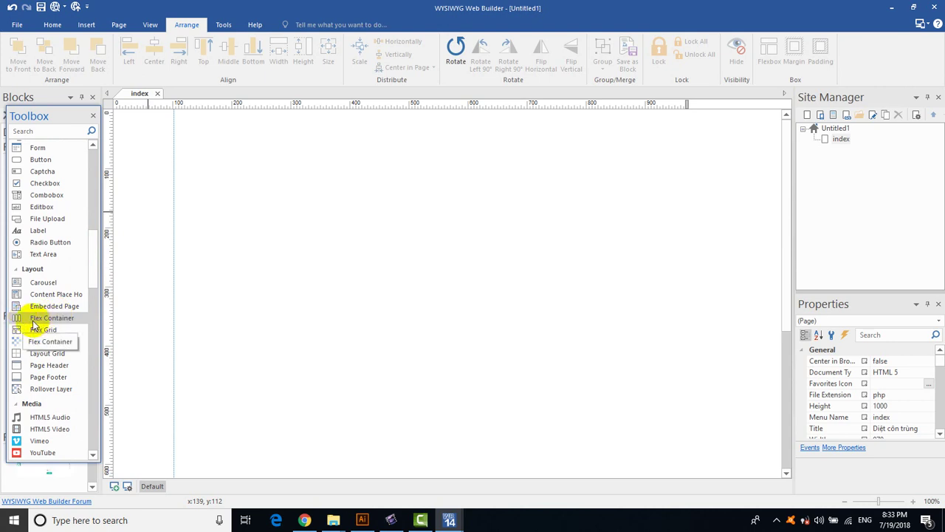
{"action": "left_click_drag", "start_coordinate": [33, 323], "coordinate": [246, 183]}
{"action": "left_click_drag", "start_coordinate": [337, 141], "coordinate": [392, 148]}
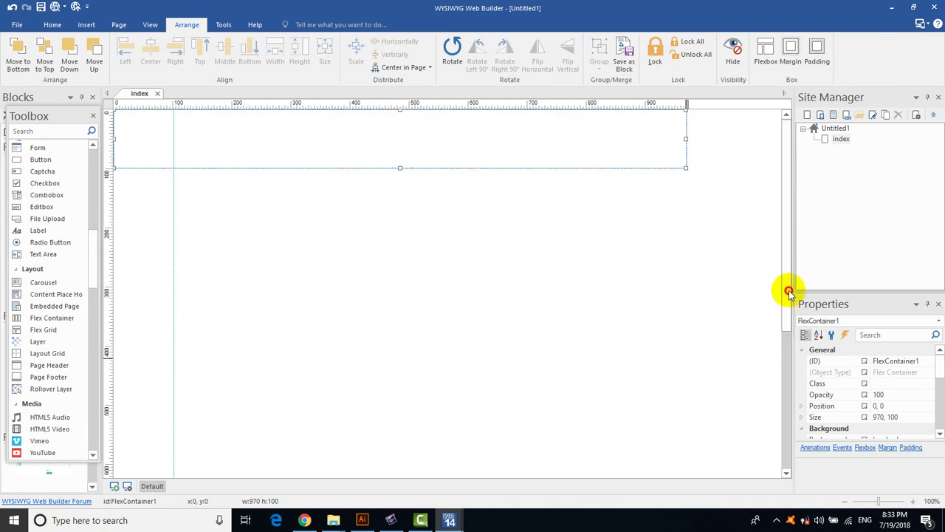
Look over the page's length and check its width and height in the general page properties.
{"action": "left_click_drag", "start_coordinate": [784, 268], "coordinate": [780, 177]}
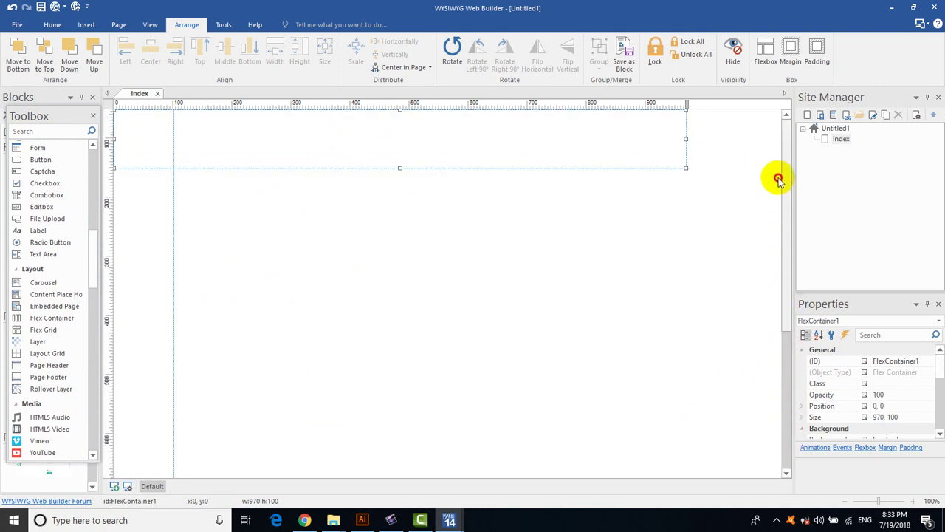
{"action": "left_click_drag", "start_coordinate": [785, 308], "coordinate": [781, 169]}
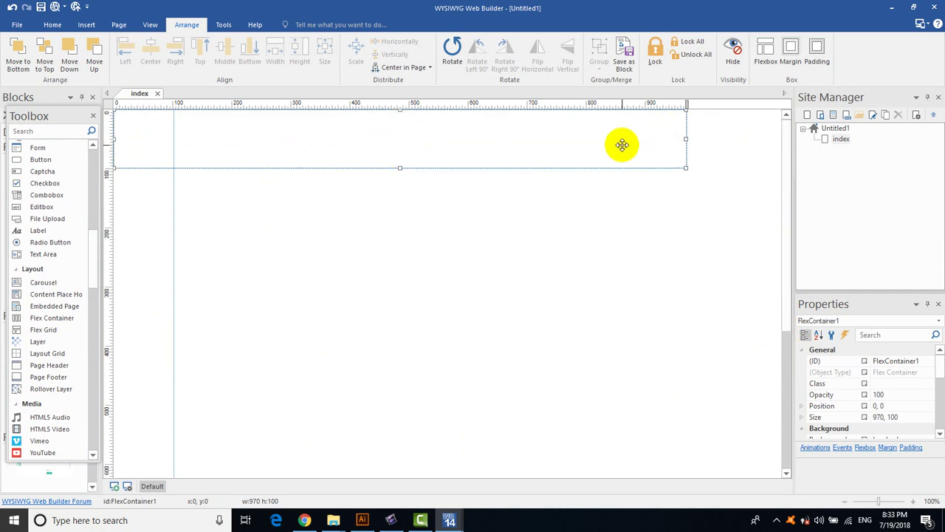
{"action": "right_click", "coordinate": [824, 143]}
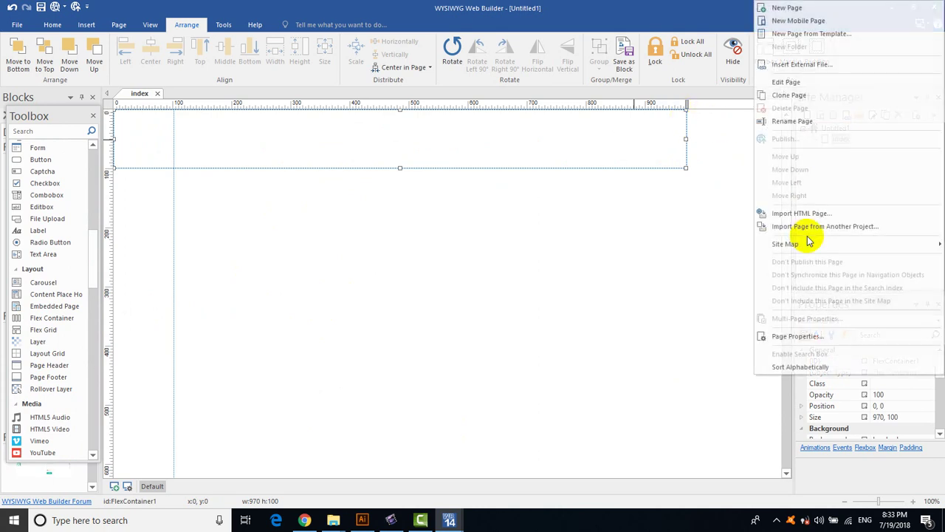
{"action": "left_click", "coordinate": [797, 336]}
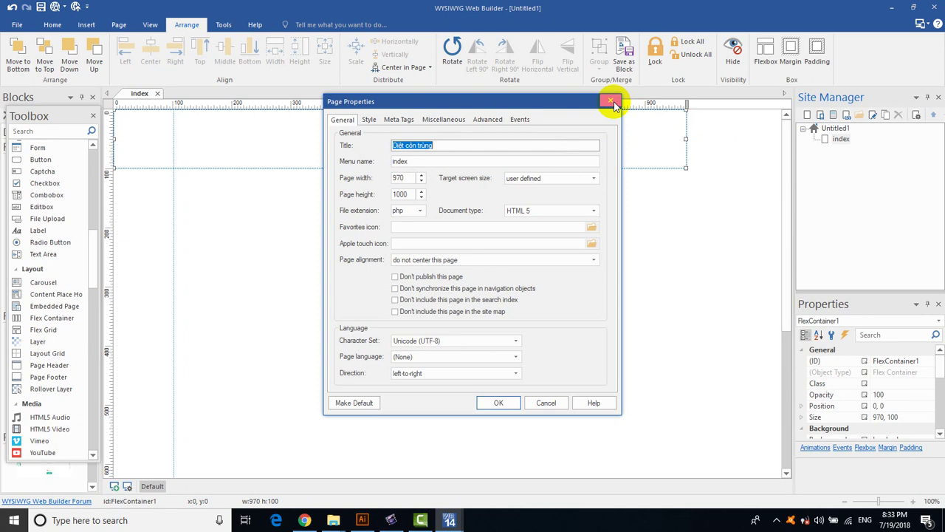
{"action": "left_click", "coordinate": [610, 101]}
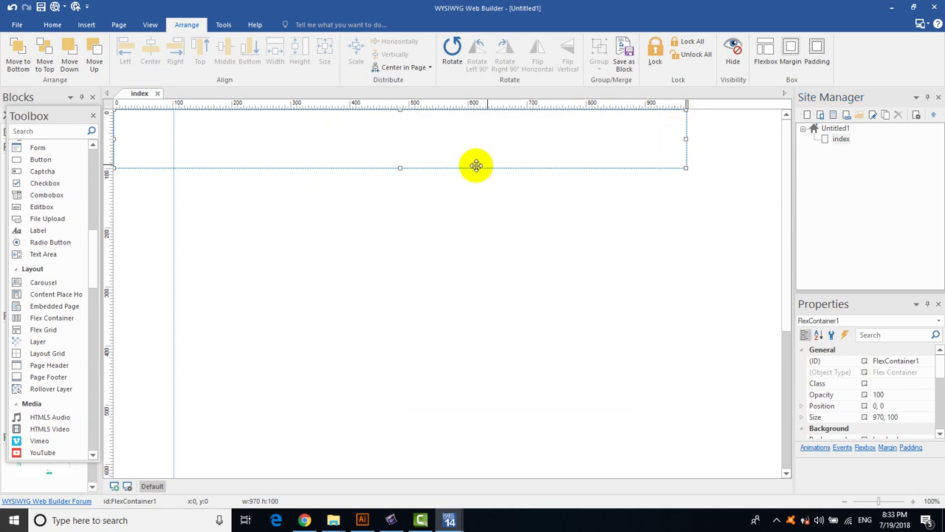
Stretch the flex container to a height of about 304 px and set its flex wrap to wrap.
{"action": "left_click_drag", "start_coordinate": [399, 167], "coordinate": [400, 288]}
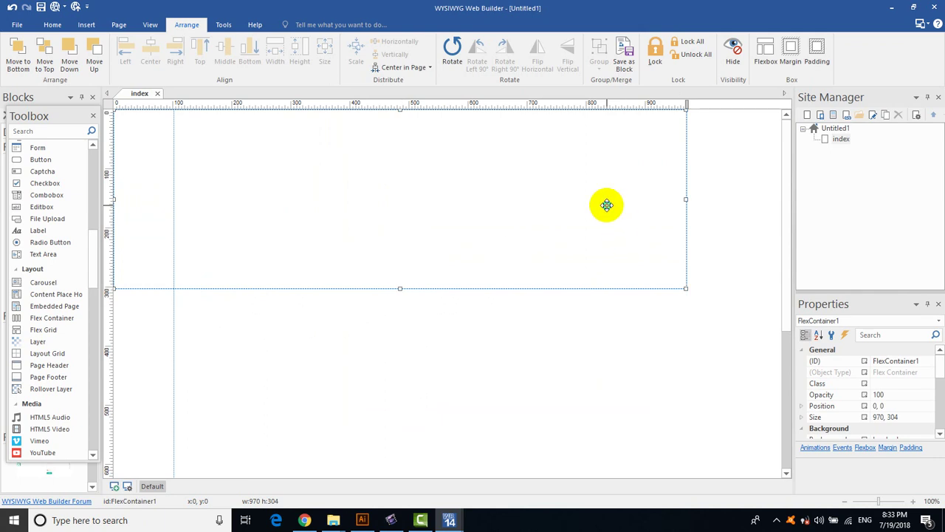
{"action": "right_click", "coordinate": [606, 205]}
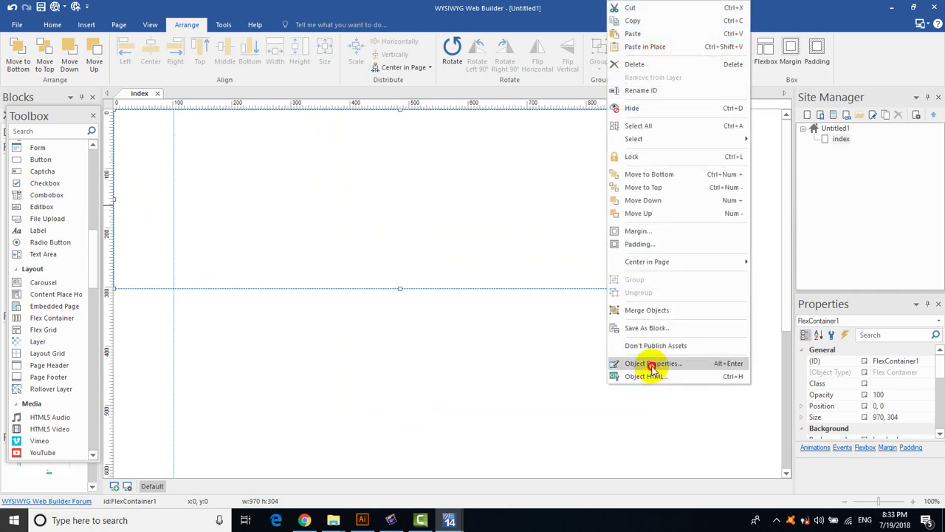
{"action": "left_click", "coordinate": [652, 364]}
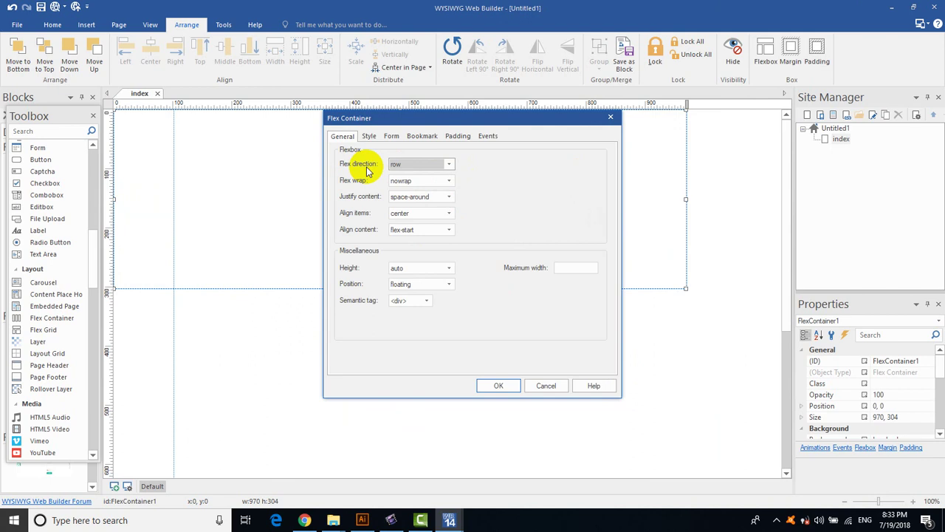
{"action": "left_click", "coordinate": [450, 181]}
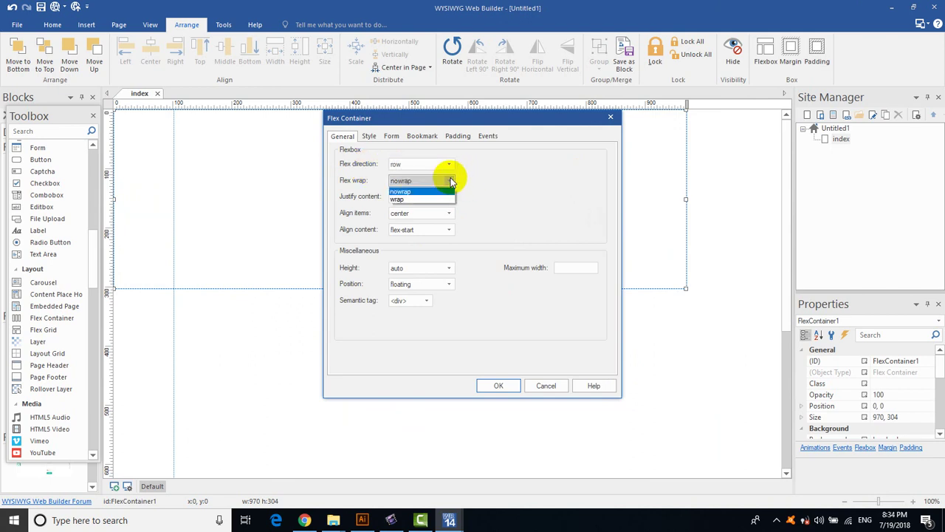
{"action": "left_click", "coordinate": [434, 199]}
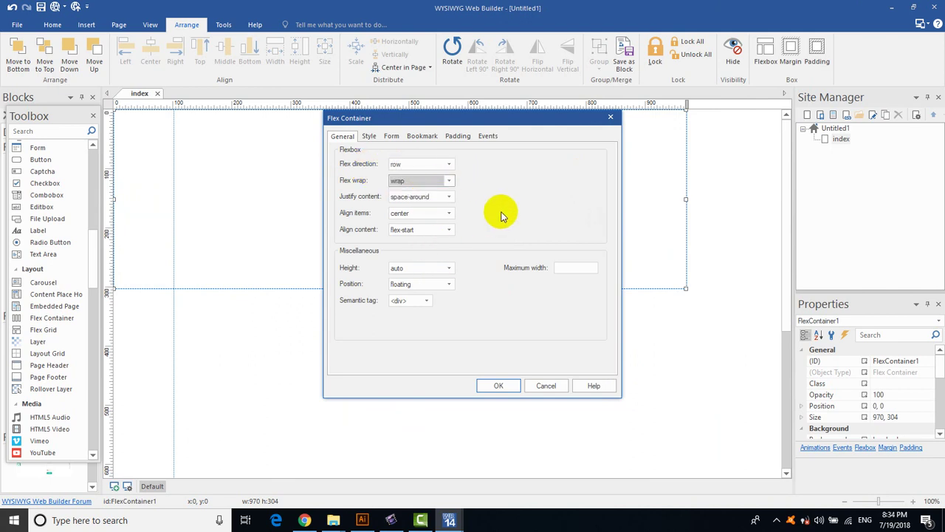
Set the flex container's justify content and align items to flex-start.
{"action": "left_click", "coordinate": [449, 198]}
{"action": "left_click", "coordinate": [438, 208]}
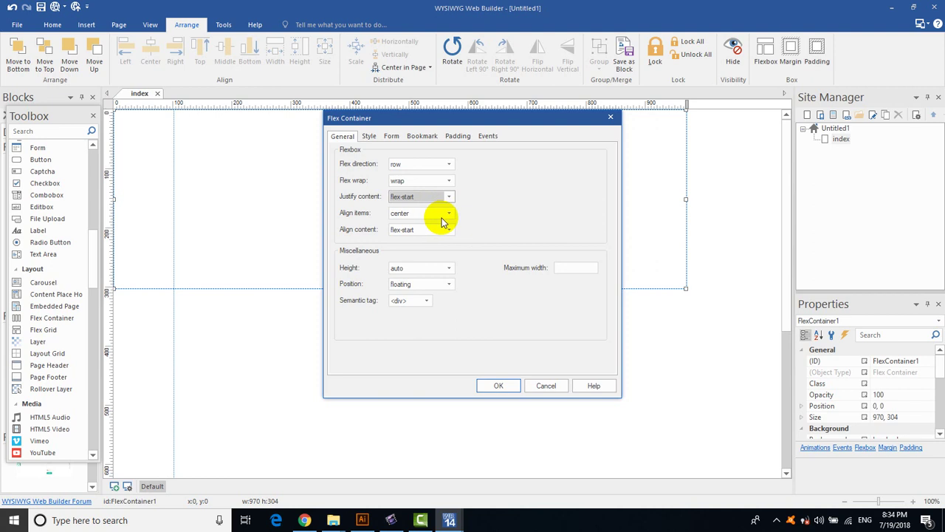
{"action": "left_click", "coordinate": [449, 213]}
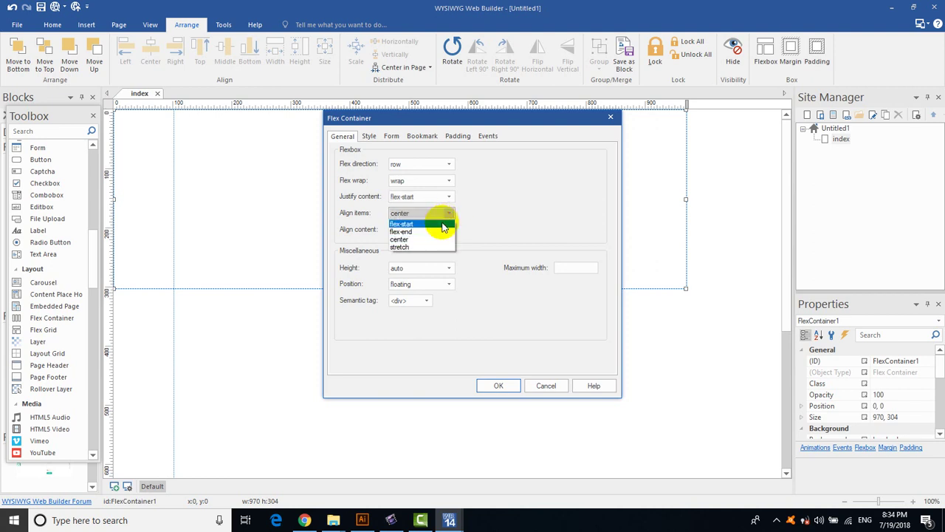
{"action": "left_click", "coordinate": [444, 225]}
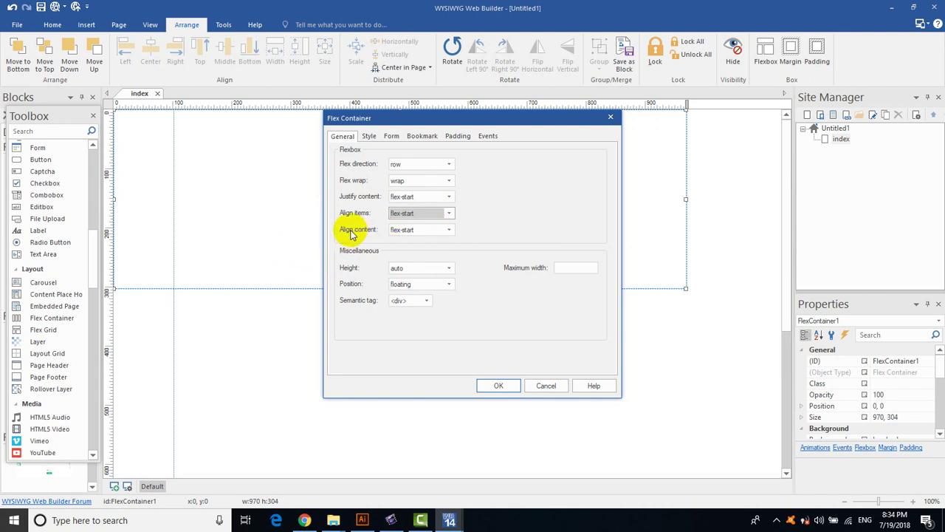
Try flex-end as the container's align content and return it to flex-start.
{"action": "left_click", "coordinate": [447, 231]}
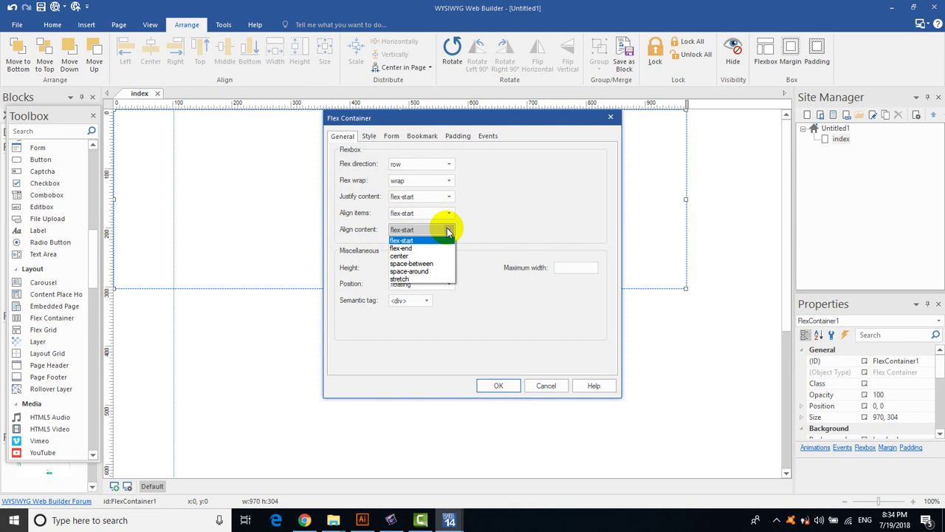
{"action": "left_click", "coordinate": [419, 248]}
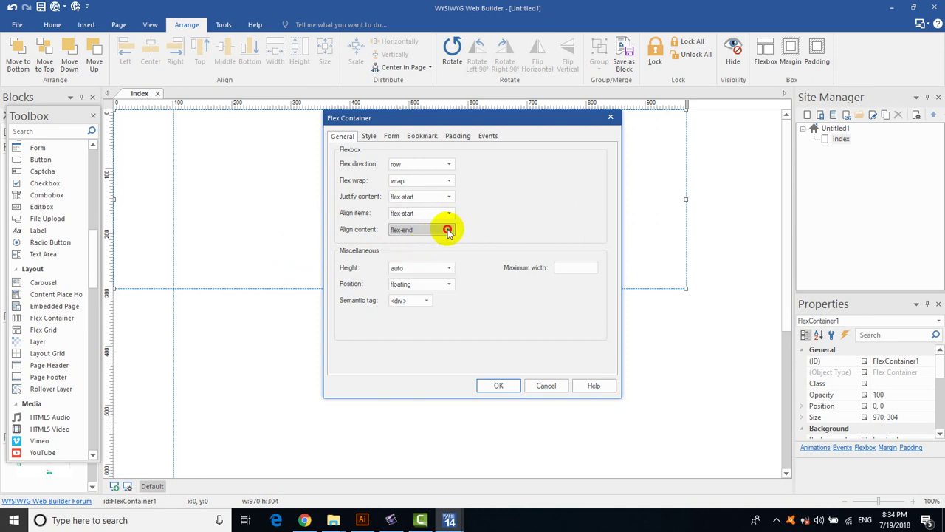
{"action": "left_click", "coordinate": [448, 231]}
{"action": "left_click", "coordinate": [432, 239]}
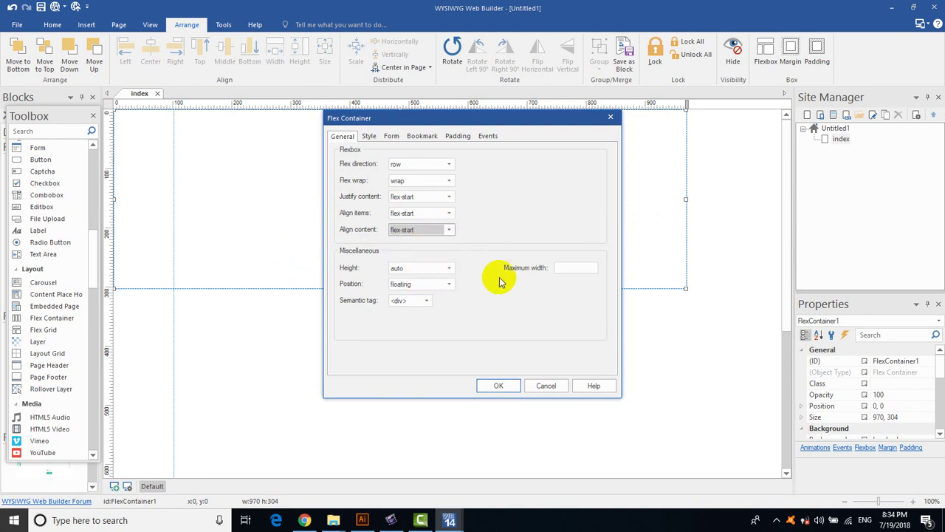
Review the container's height and position options, trying a fixed position and returning it to floating.
{"action": "left_click_drag", "start_coordinate": [475, 119], "coordinate": [484, 117]}
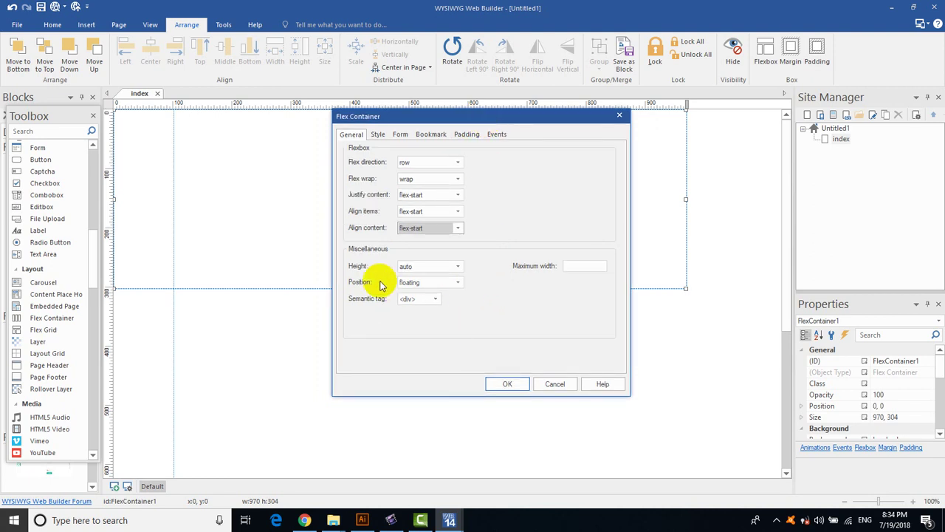
{"action": "left_click", "coordinate": [458, 268]}
{"action": "left_click", "coordinate": [458, 272]}
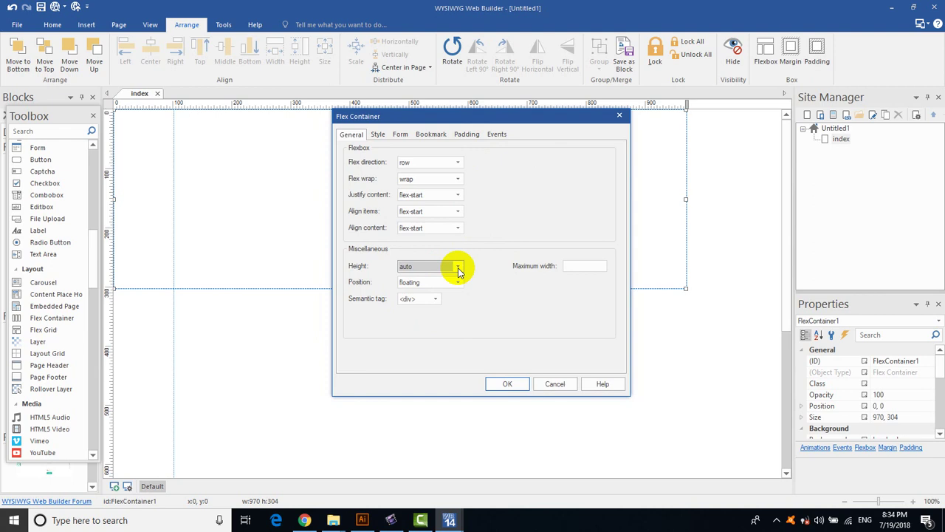
{"action": "left_click_drag", "start_coordinate": [492, 123], "coordinate": [487, 130]}
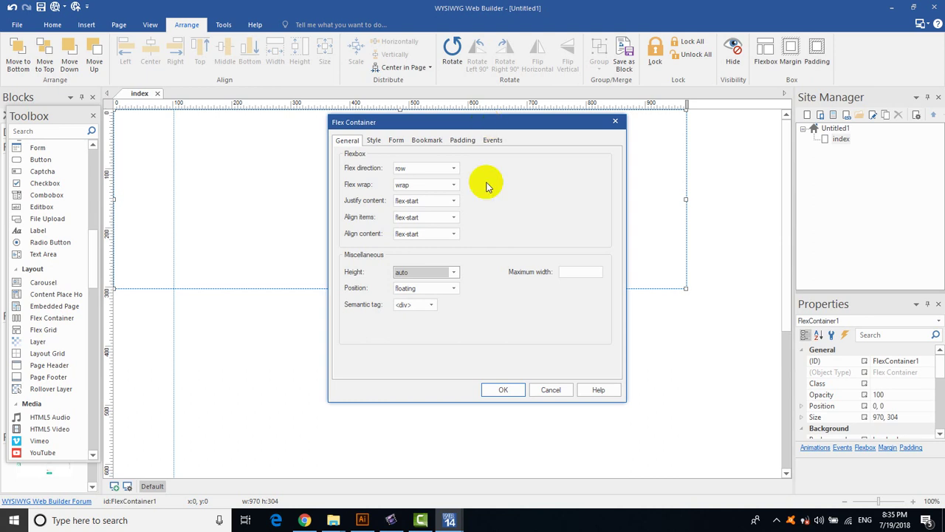
{"action": "left_click", "coordinate": [459, 289]}
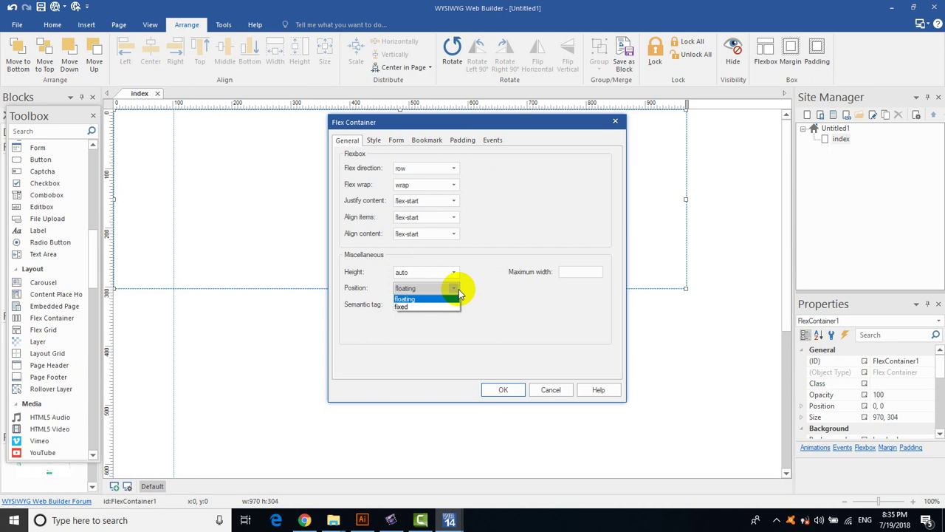
{"action": "left_click", "coordinate": [459, 289]}
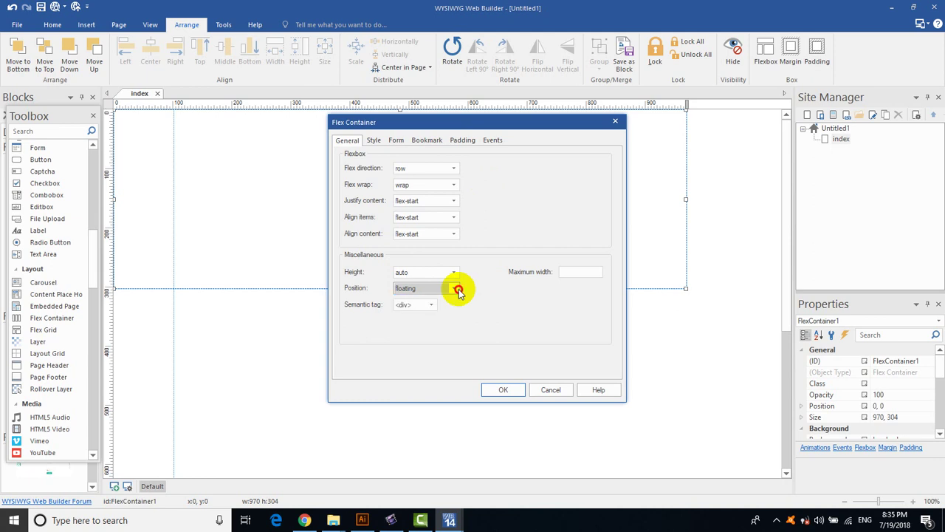
{"action": "left_click", "coordinate": [458, 289]}
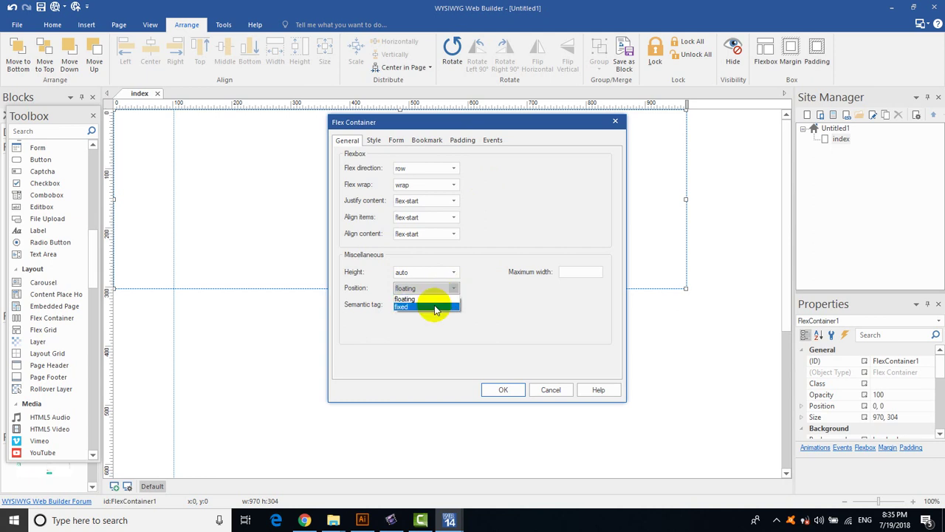
{"action": "left_click", "coordinate": [436, 307]}
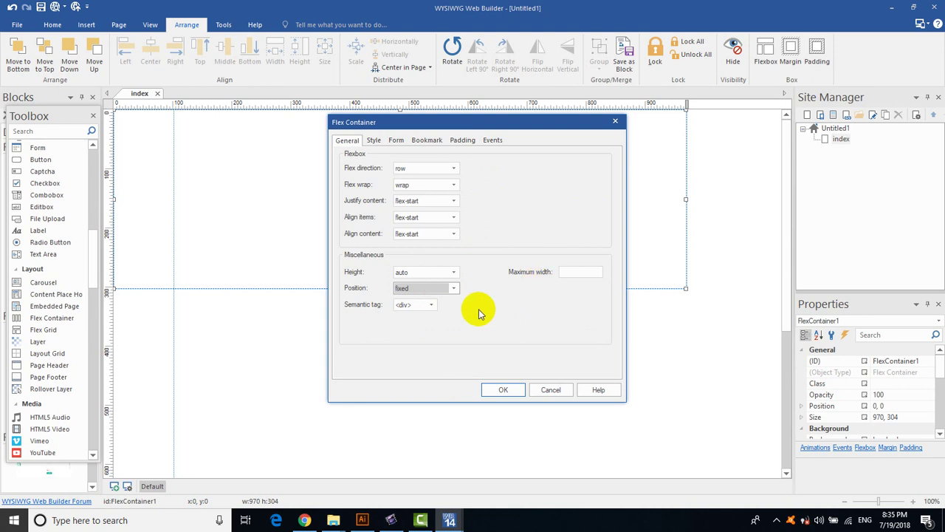
{"action": "left_click", "coordinate": [457, 293]}
{"action": "left_click", "coordinate": [447, 298]}
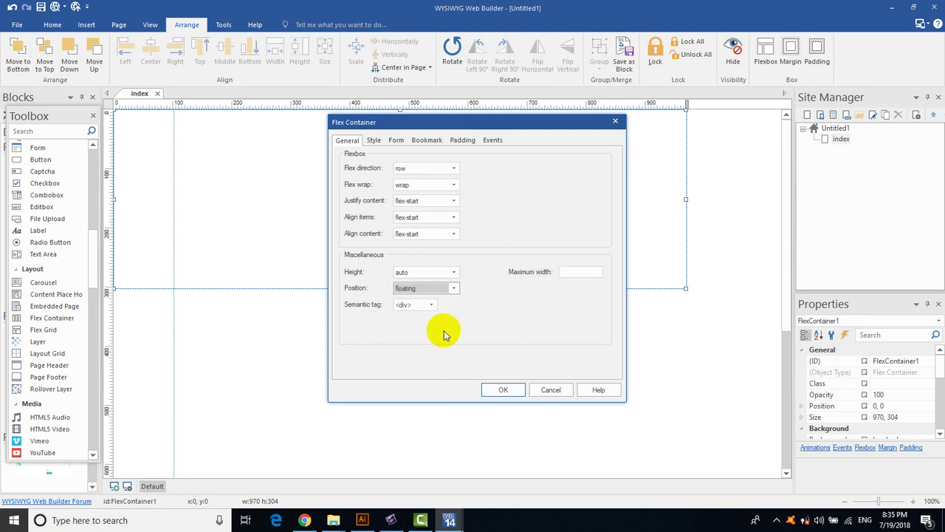
Set the container's height to fixed, its semantic tag to <header> and its maximum width to 970.
{"action": "left_click", "coordinate": [448, 272]}
{"action": "left_click", "coordinate": [432, 285]}
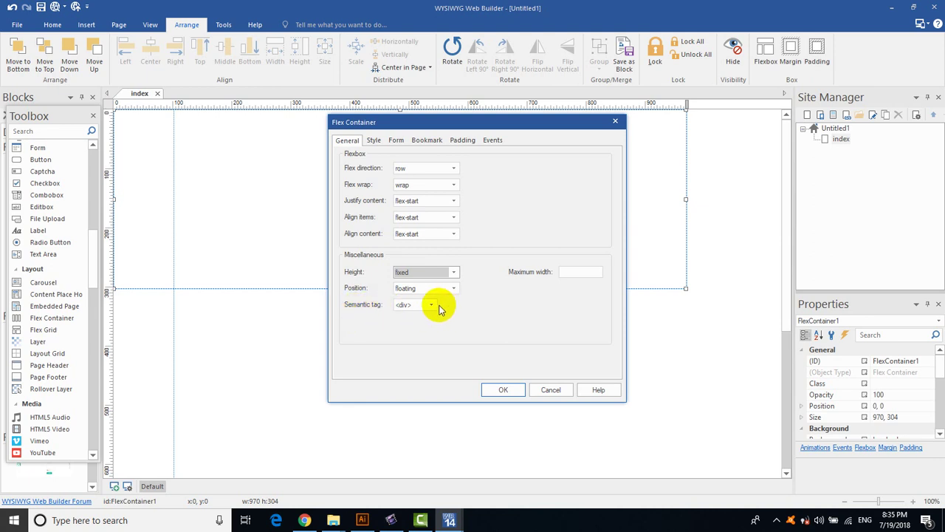
{"action": "left_click", "coordinate": [430, 305]}
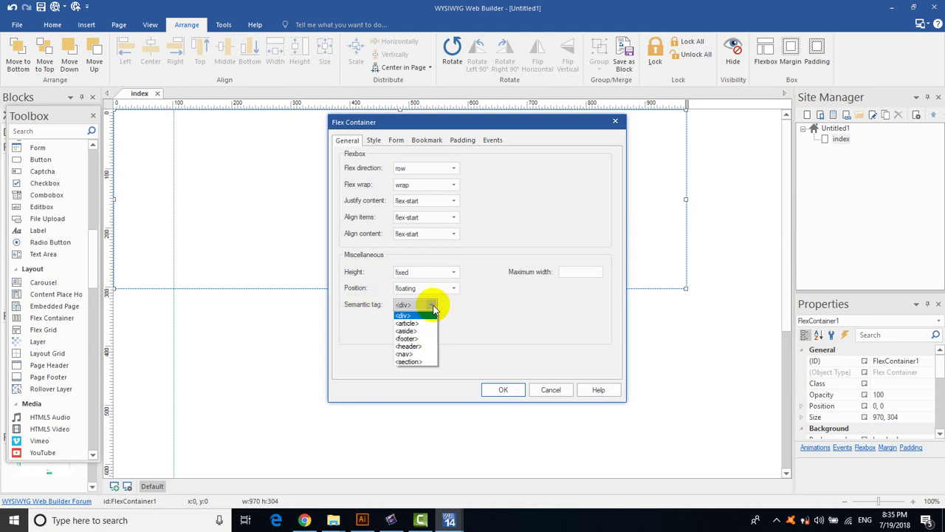
{"action": "left_click", "coordinate": [413, 346]}
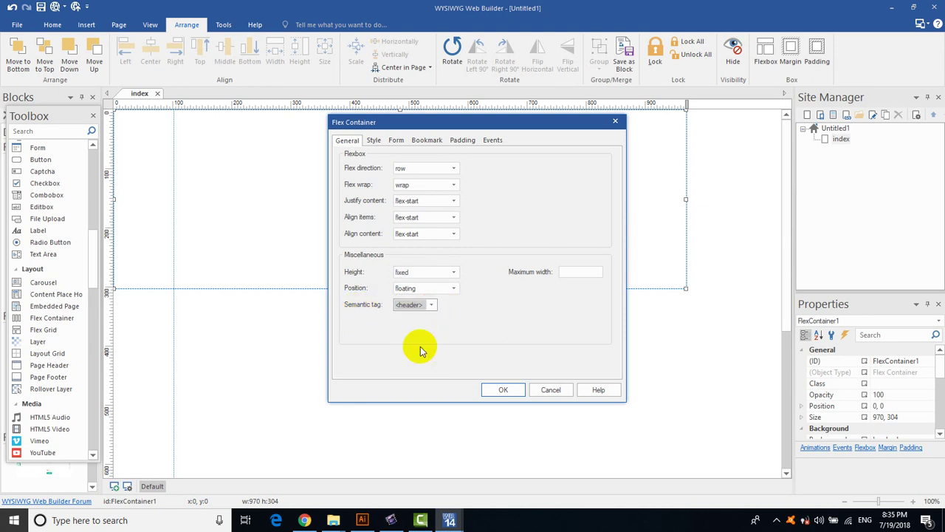
{"action": "left_click", "coordinate": [566, 272]}
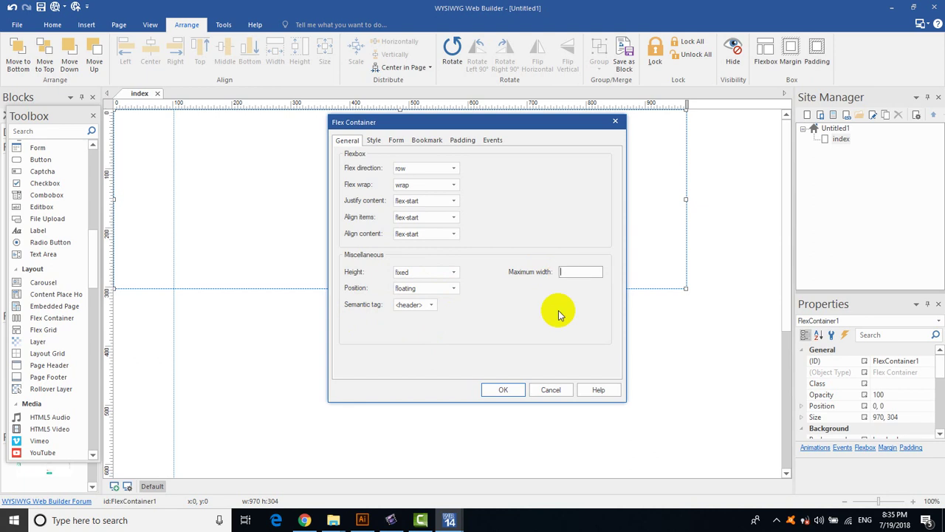
{"action": "type", "text": "970"}
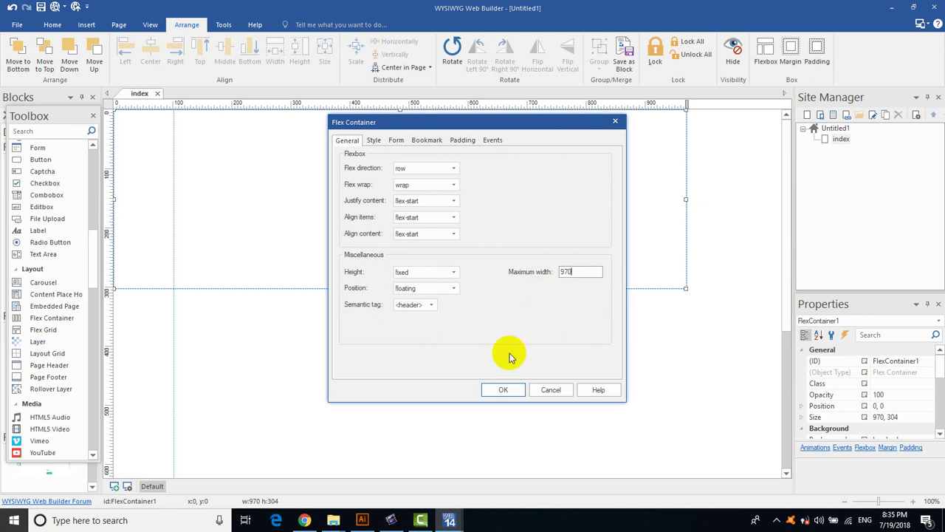
Set the flex container's background mode to image and load the background picture from the ANH CHO WEB folder.
{"action": "left_click_drag", "start_coordinate": [507, 123], "coordinate": [515, 121]}
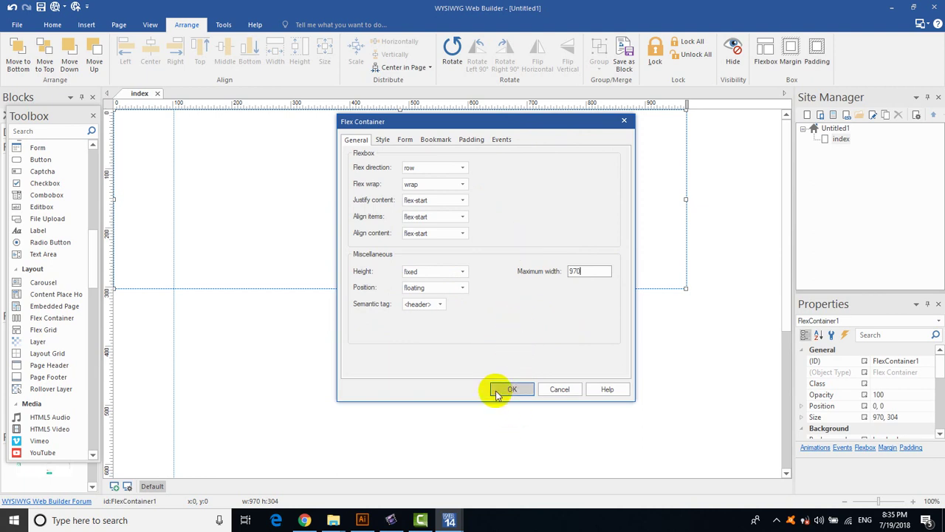
{"action": "left_click", "coordinate": [380, 142]}
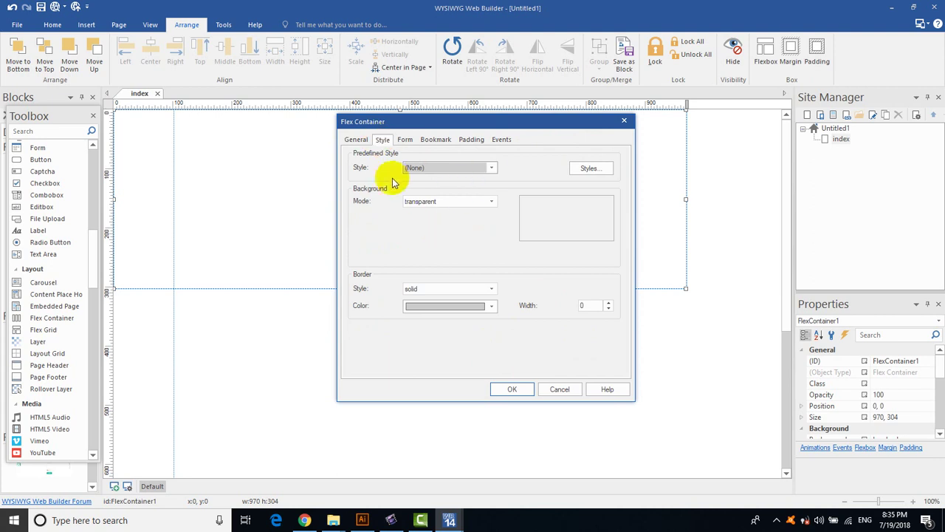
{"action": "left_click", "coordinate": [491, 170]}
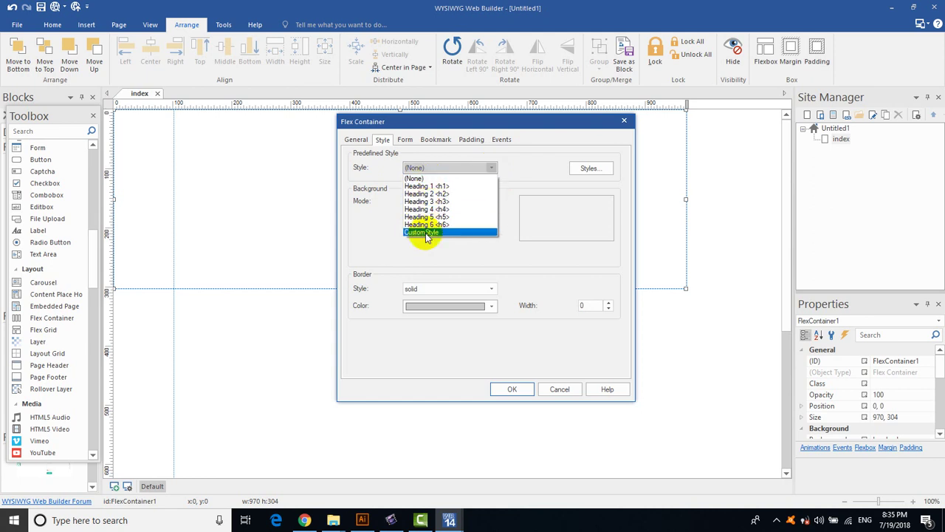
{"action": "left_click", "coordinate": [514, 161]}
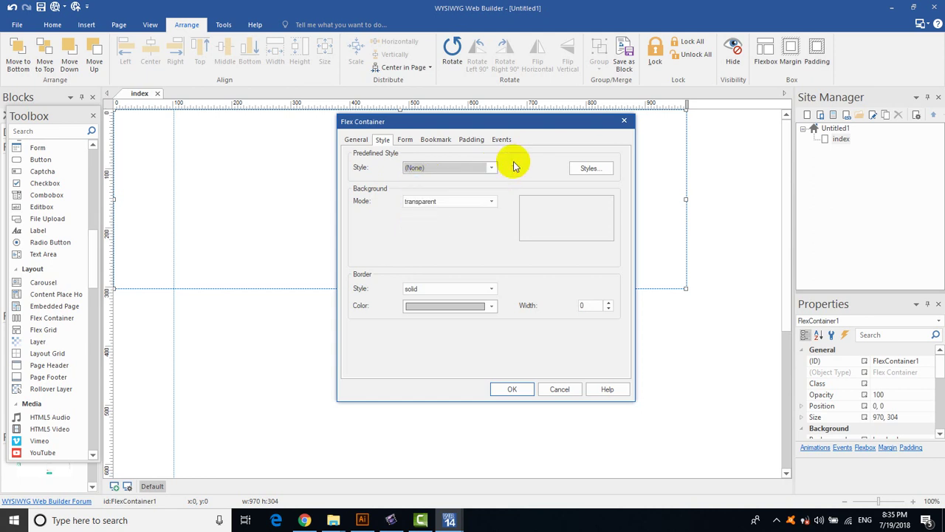
{"action": "left_click", "coordinate": [493, 202]}
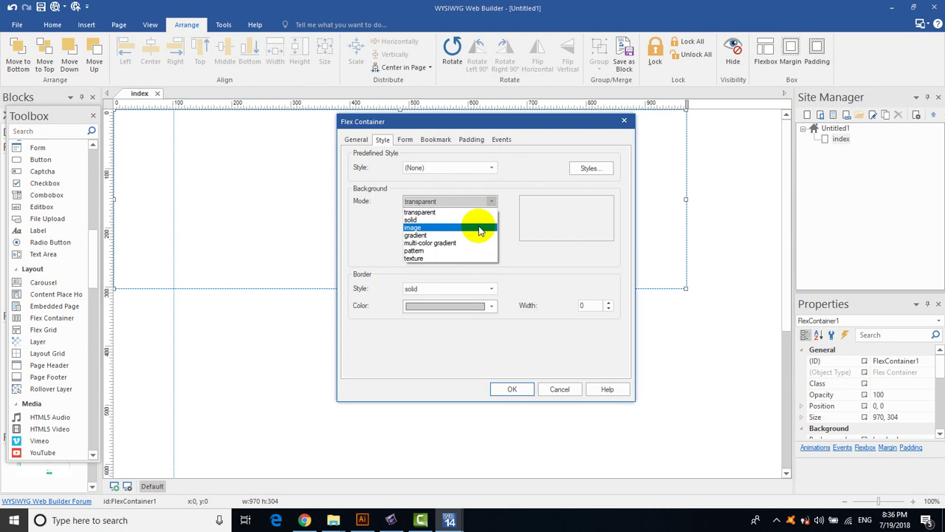
{"action": "left_click", "coordinate": [479, 230]}
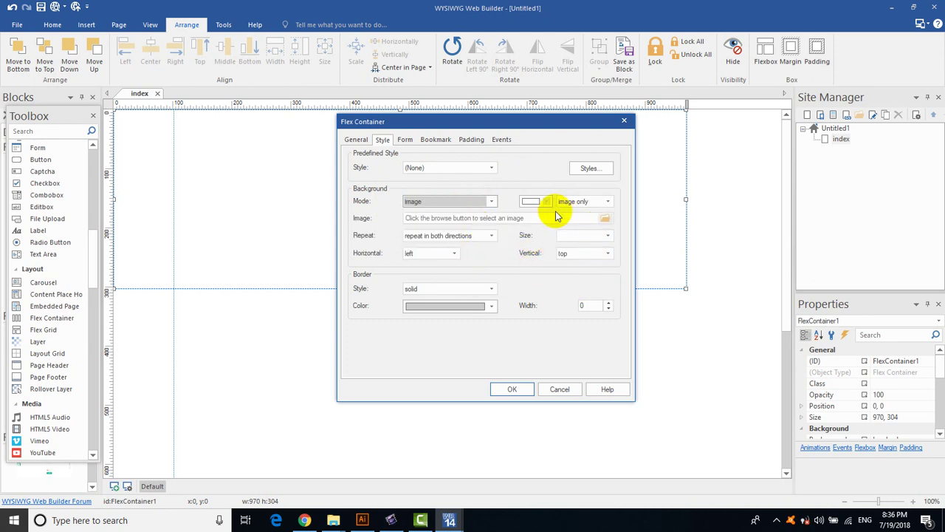
{"action": "left_click", "coordinate": [604, 220]}
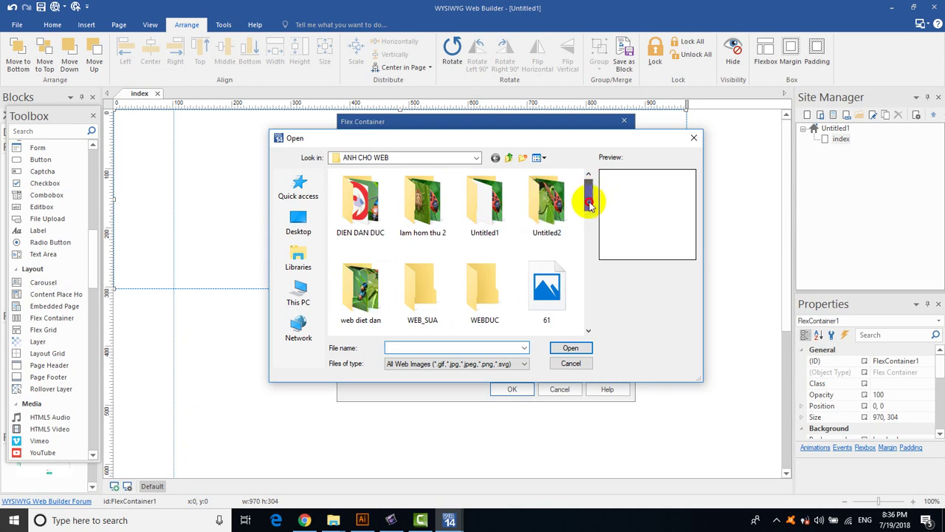
{"action": "left_click_drag", "start_coordinate": [588, 203], "coordinate": [592, 227]}
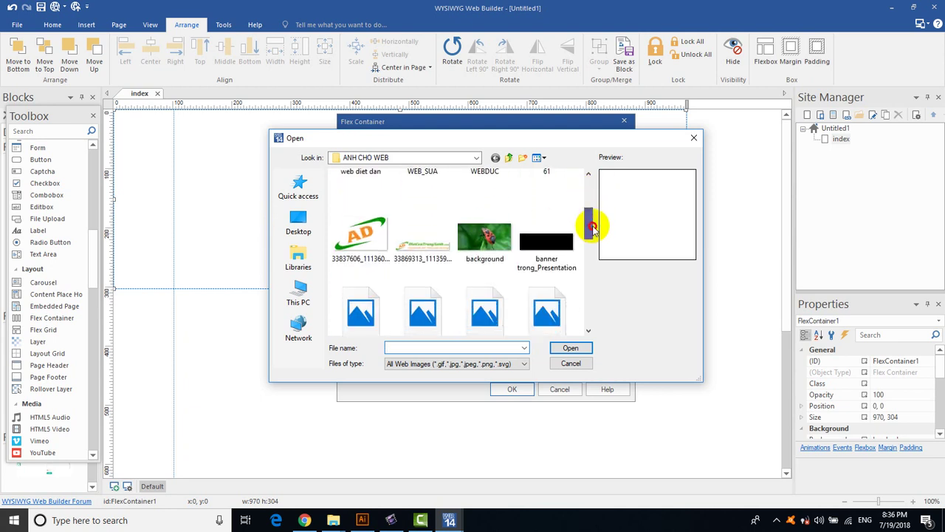
{"action": "double_click", "coordinate": [489, 242]}
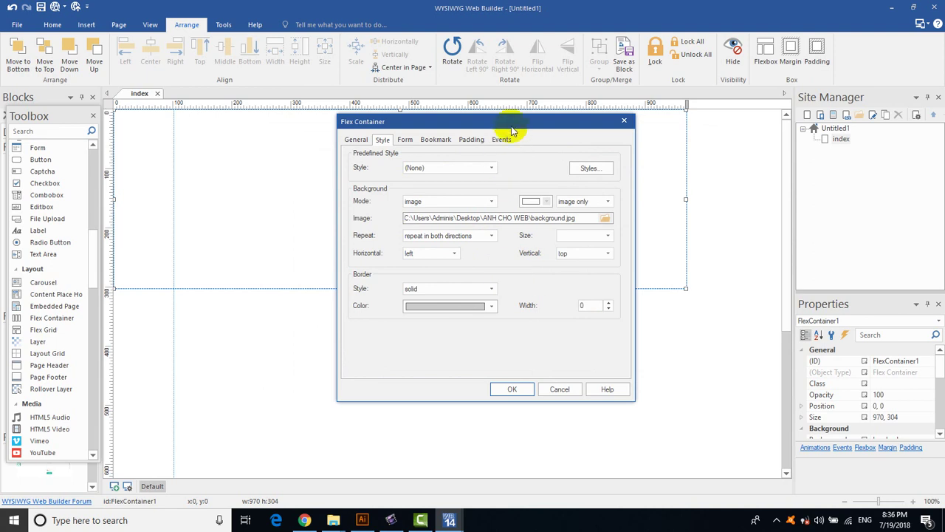
Set the background image's size to cover and apply the flex container's settings.
{"action": "left_click_drag", "start_coordinate": [509, 131], "coordinate": [439, 138]}
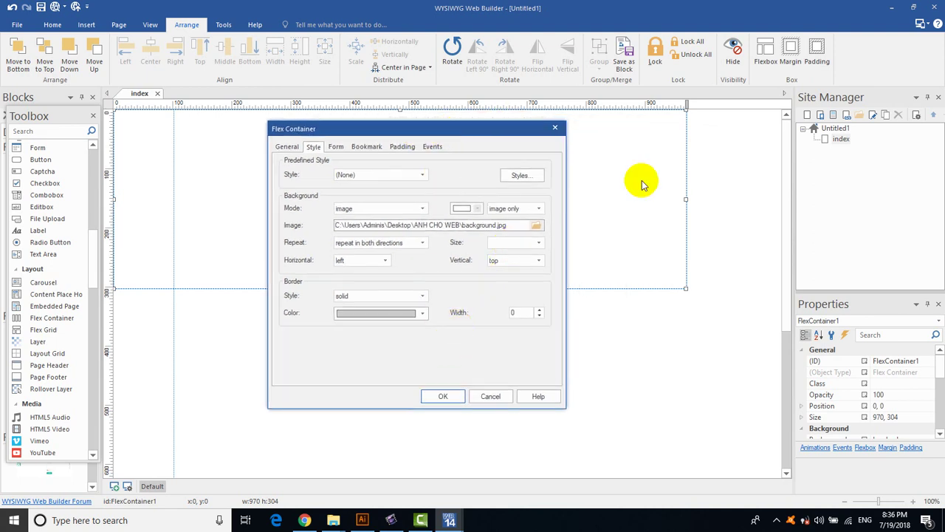
{"action": "left_click", "coordinate": [538, 243]}
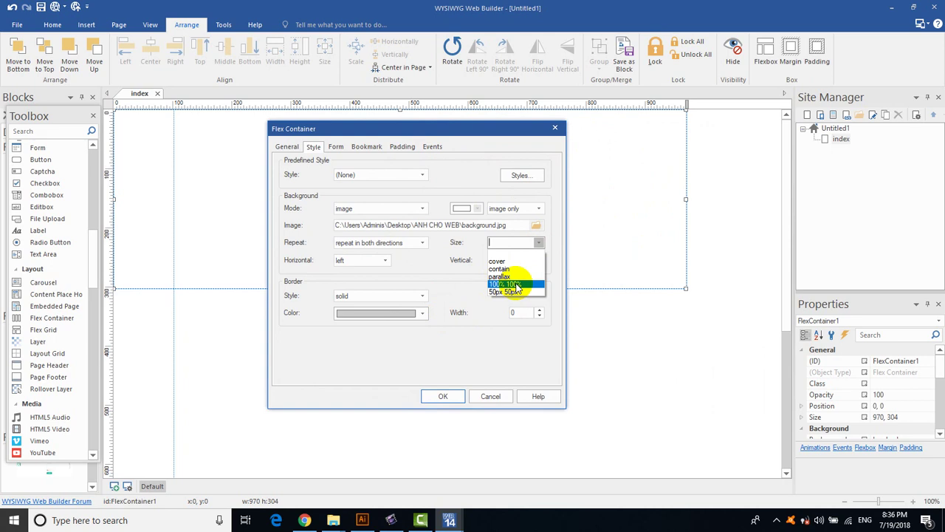
{"action": "left_click", "coordinate": [513, 263]}
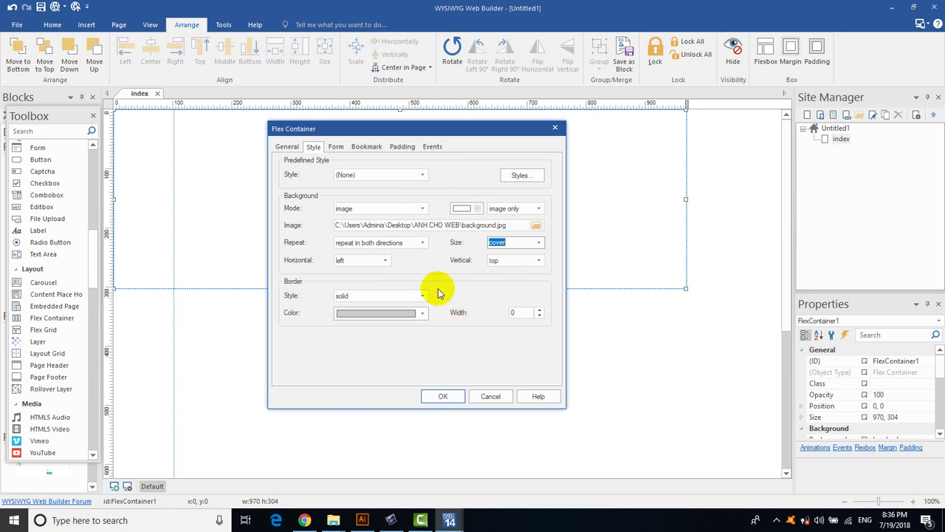
{"action": "left_click", "coordinate": [445, 396]}
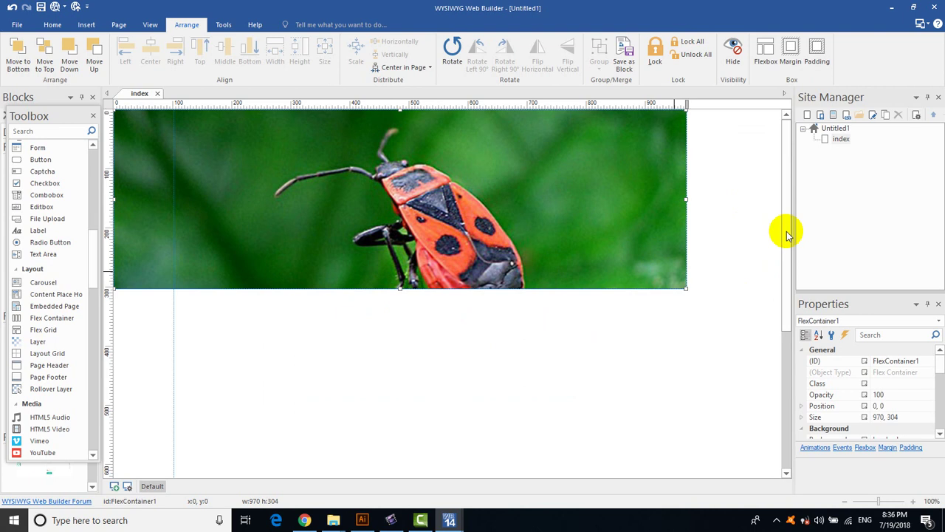
{"action": "left_click_drag", "start_coordinate": [784, 232], "coordinate": [785, 189]}
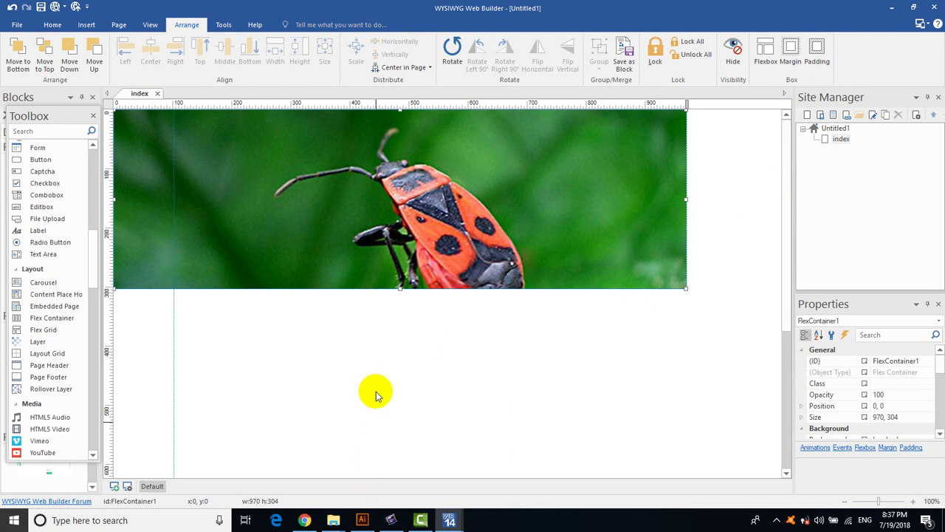
{"action": "left_click", "coordinate": [92, 242]}
{"action": "left_click_drag", "start_coordinate": [92, 242], "coordinate": [97, 282]}
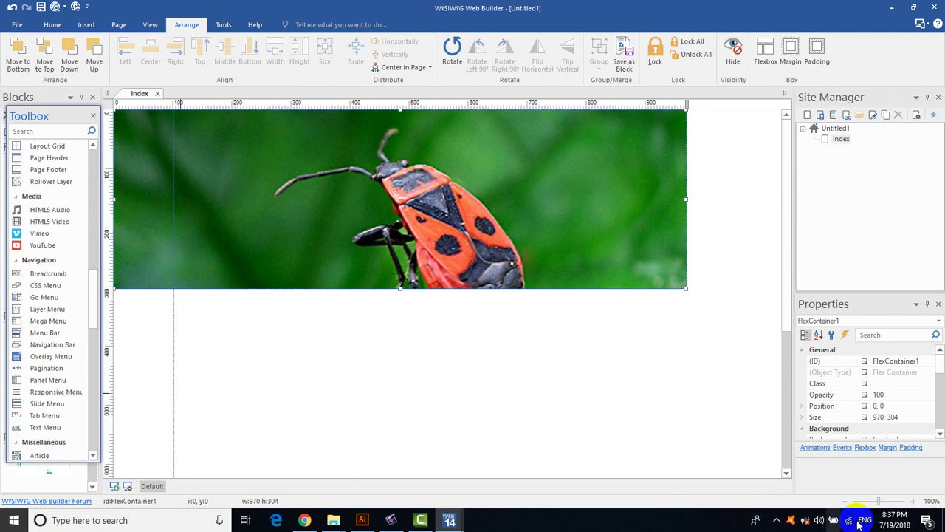
{"action": "left_click", "coordinate": [776, 521]}
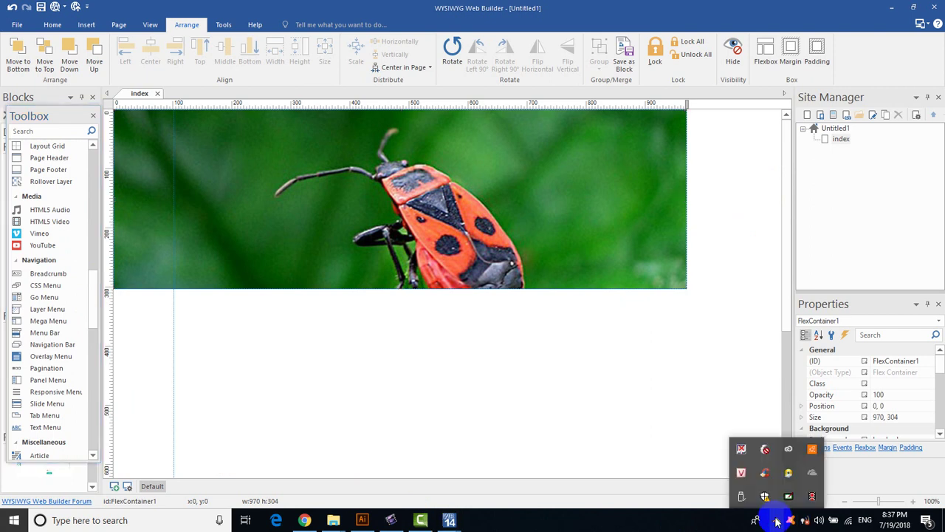
{"action": "left_click", "coordinate": [811, 497]}
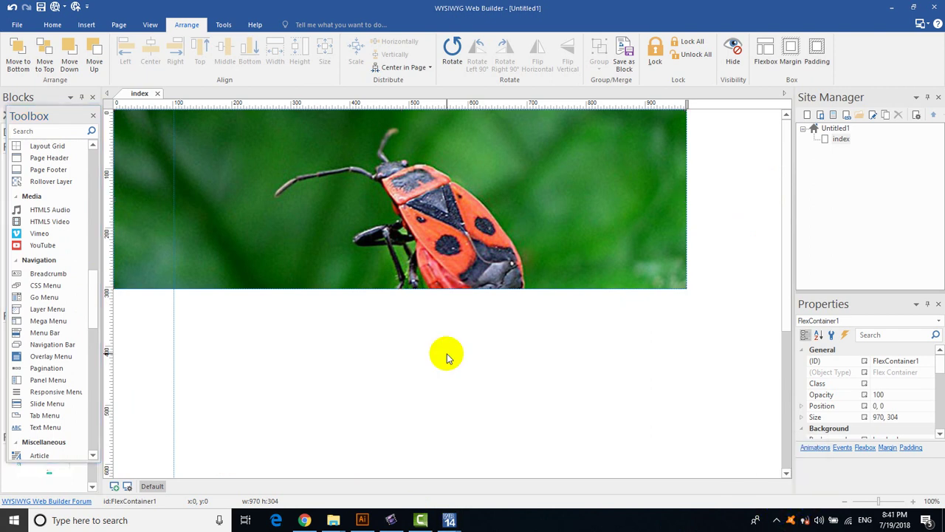
Set the vertical position of the flex container's background image to center and apply it.
{"action": "left_click", "coordinate": [486, 226]}
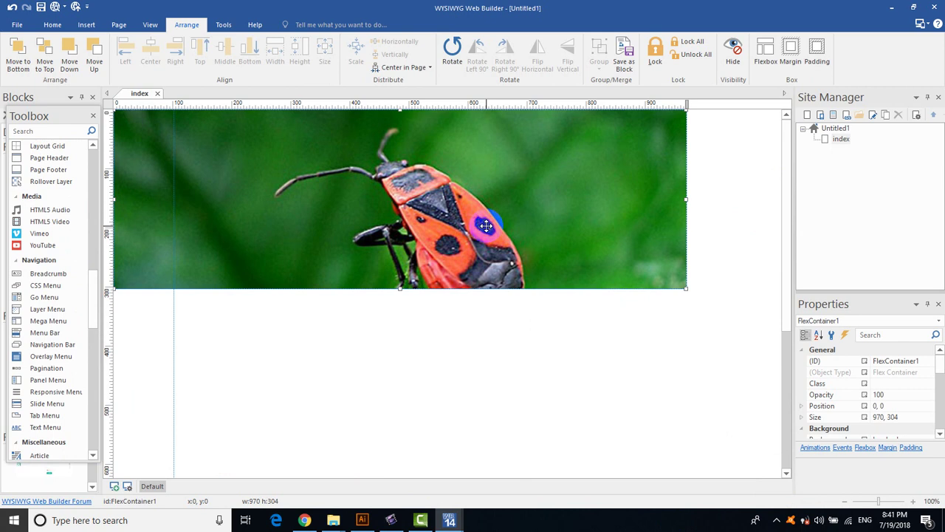
{"action": "right_click", "coordinate": [486, 226]}
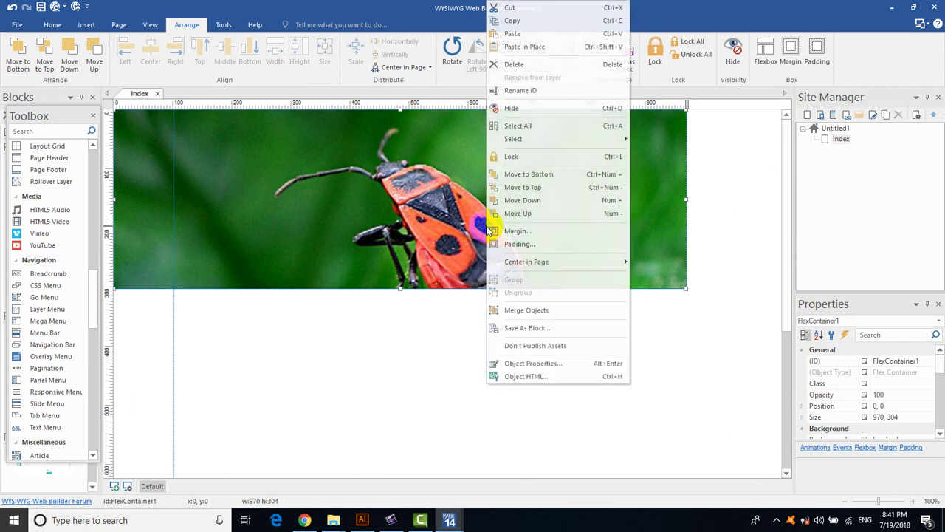
{"action": "left_click", "coordinate": [528, 364]}
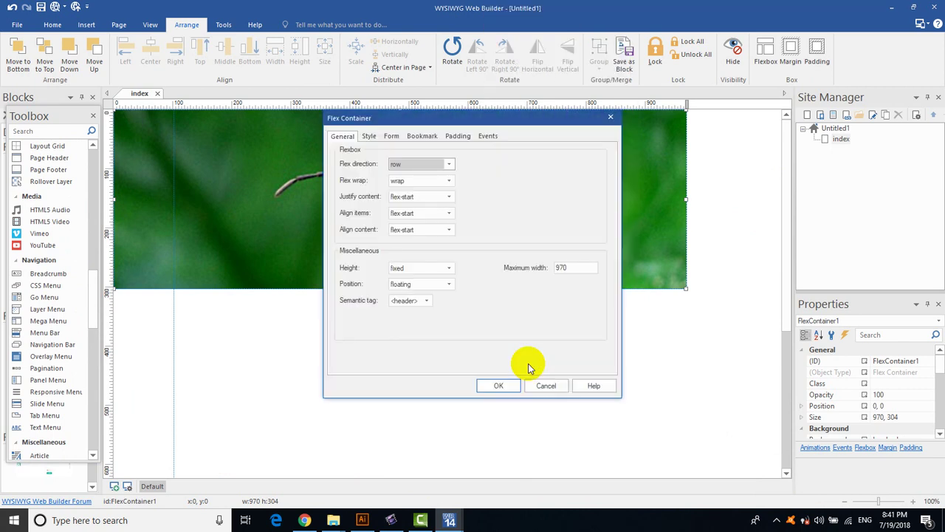
{"action": "left_click", "coordinate": [370, 136]}
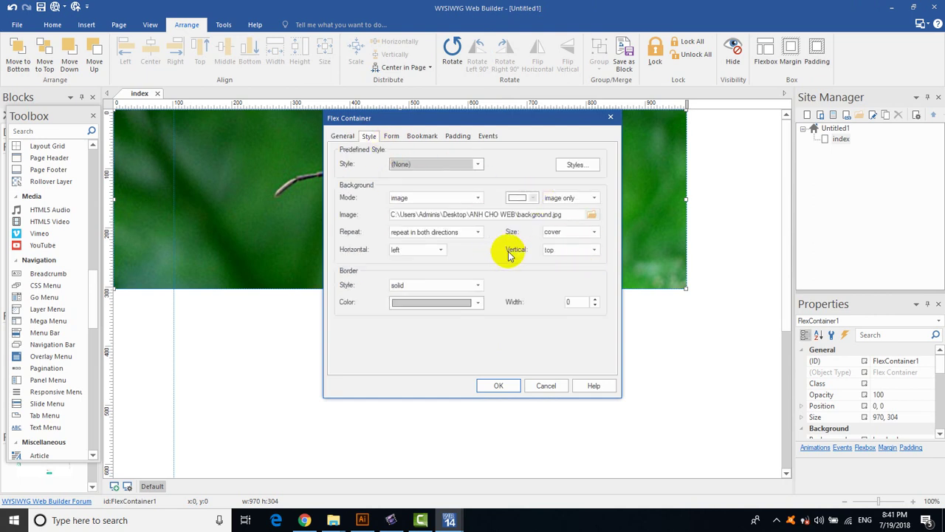
{"action": "left_click_drag", "start_coordinate": [530, 124], "coordinate": [579, 279]}
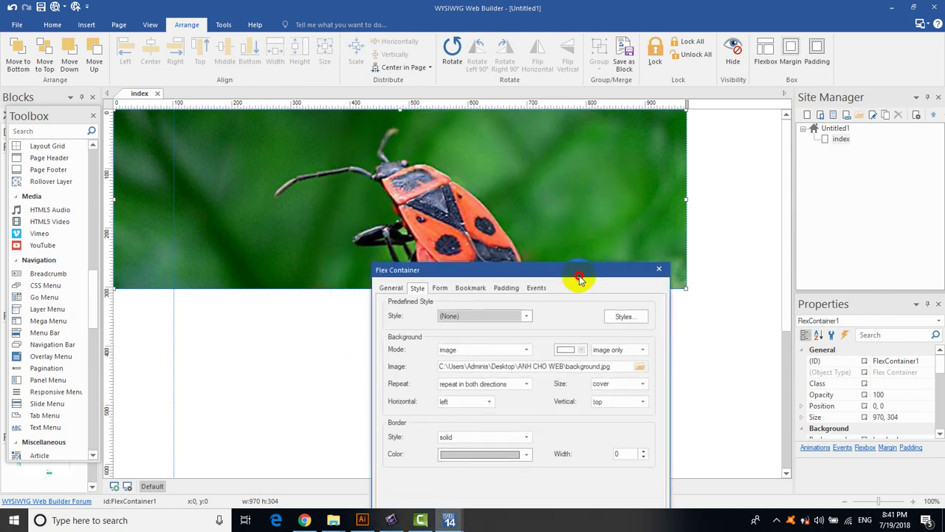
{"action": "left_click_drag", "start_coordinate": [517, 267], "coordinate": [458, 114]}
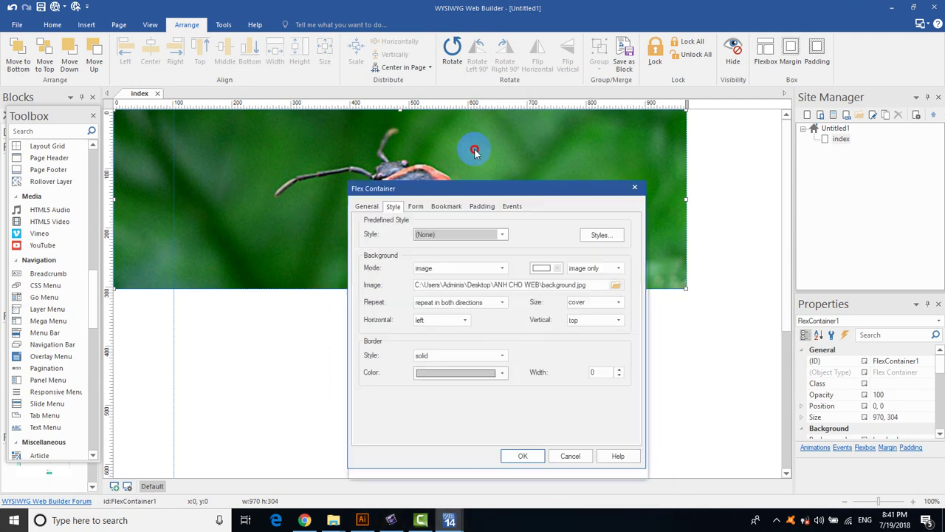
{"action": "left_click", "coordinate": [579, 251]}
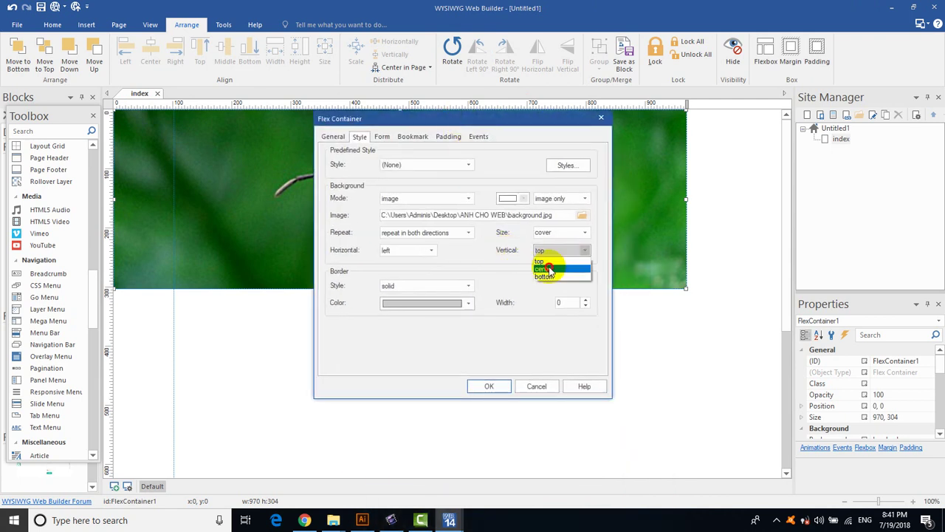
{"action": "left_click", "coordinate": [545, 269]}
{"action": "left_click", "coordinate": [483, 386]}
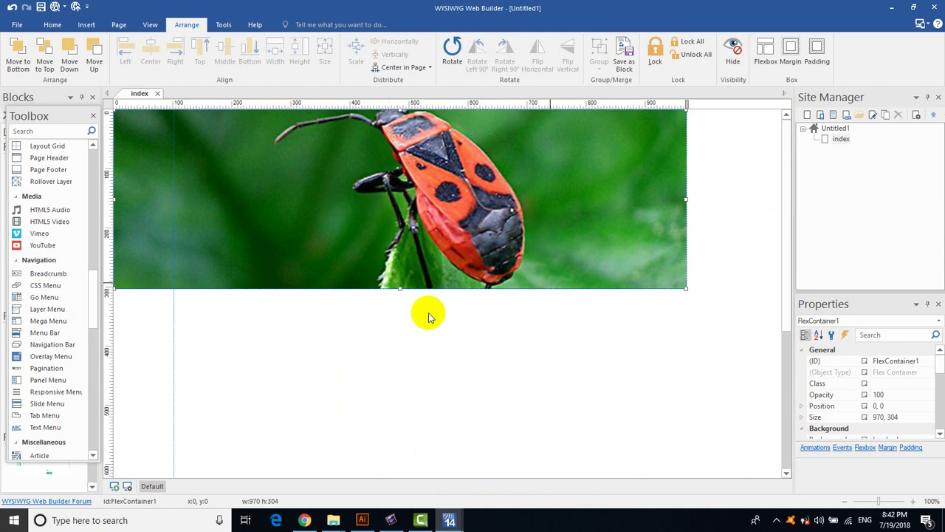
Save the project as "Thiet ke hoc tap" in the ANH CHO WEB folder.
{"action": "left_click", "coordinate": [433, 362]}
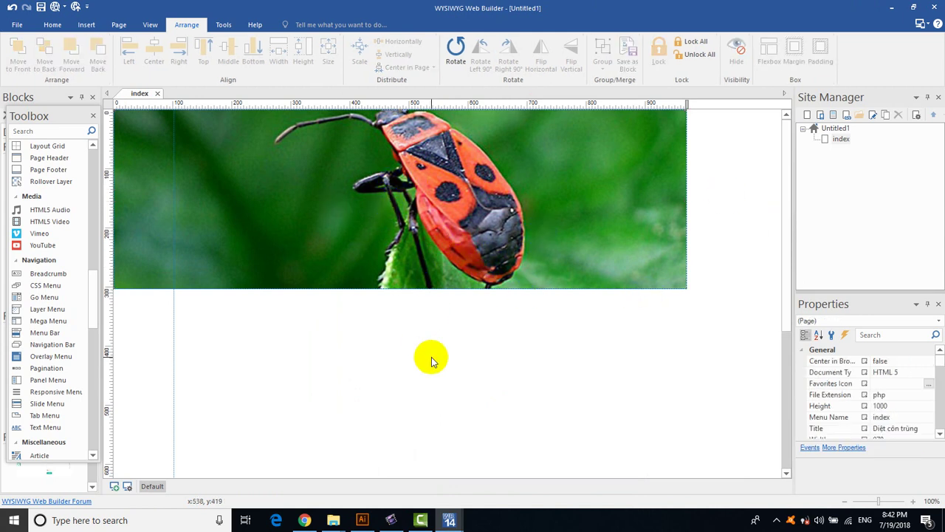
{"action": "key", "text": "ctrl+s"}
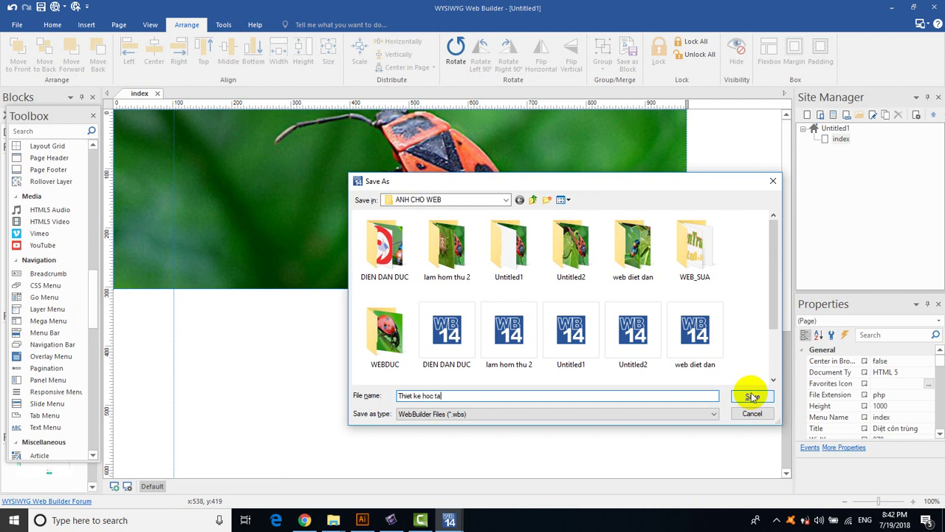
{"action": "left_click", "coordinate": [752, 396]}
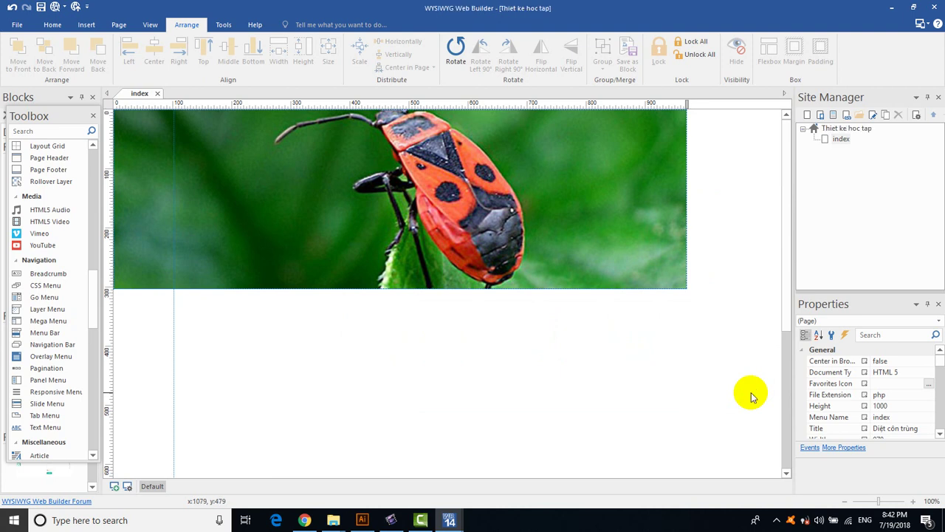
Insert a Panel Menu into the header's flex container.
{"action": "left_click", "coordinate": [789, 293]}
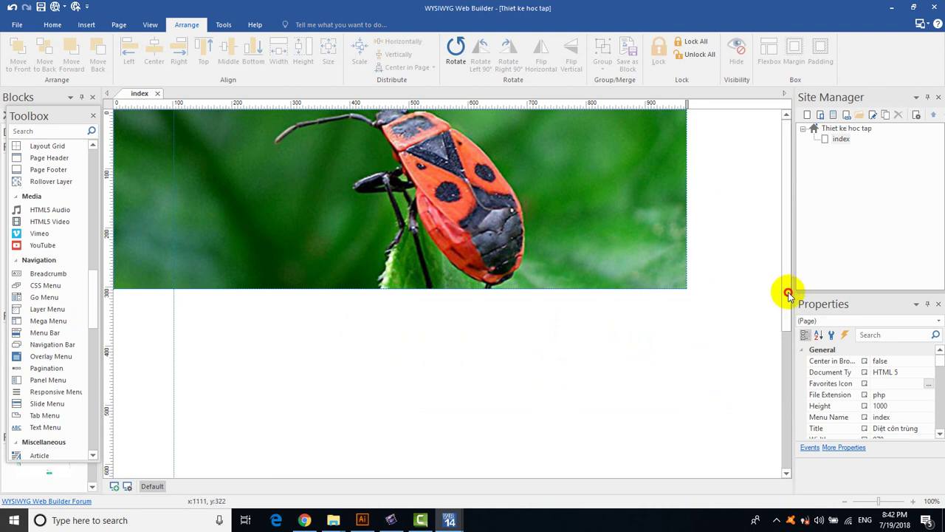
{"action": "left_click_drag", "start_coordinate": [789, 293], "coordinate": [787, 254]}
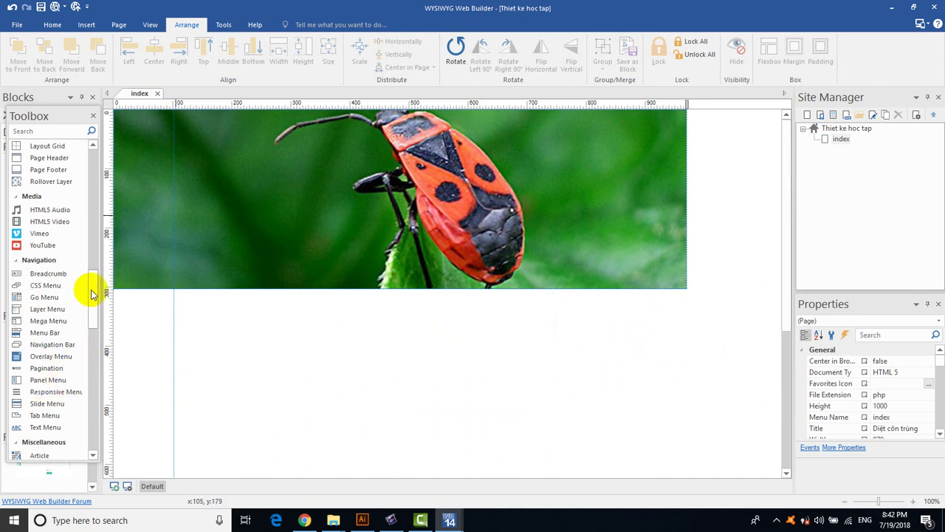
{"action": "left_click_drag", "start_coordinate": [92, 294], "coordinate": [90, 301]}
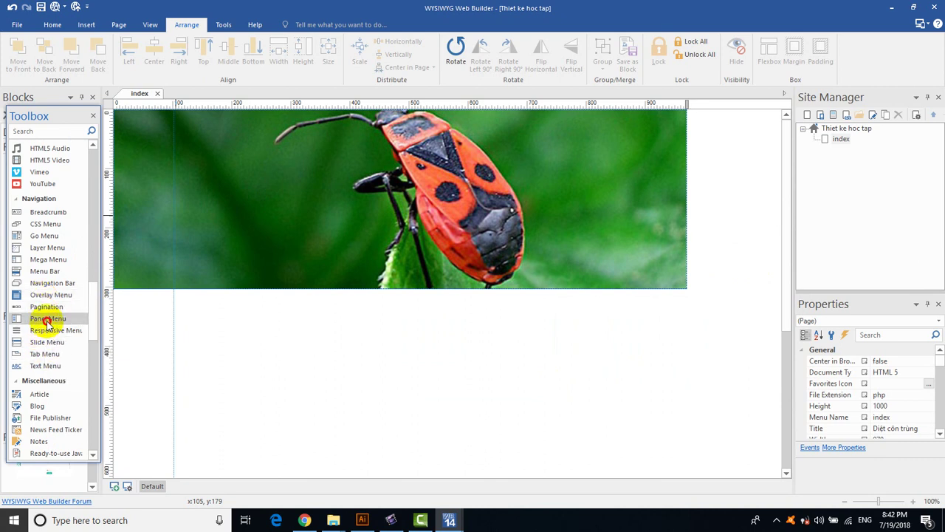
{"action": "left_click_drag", "start_coordinate": [47, 321], "coordinate": [280, 205]}
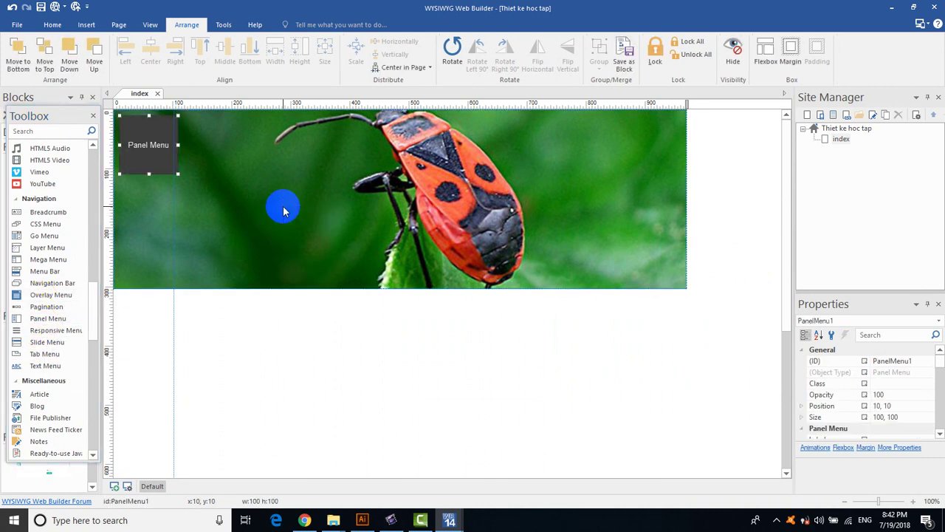
Resize the panel menu in the header to about 303 by 80 pixels.
{"action": "left_click_drag", "start_coordinate": [178, 145], "coordinate": [352, 160]}
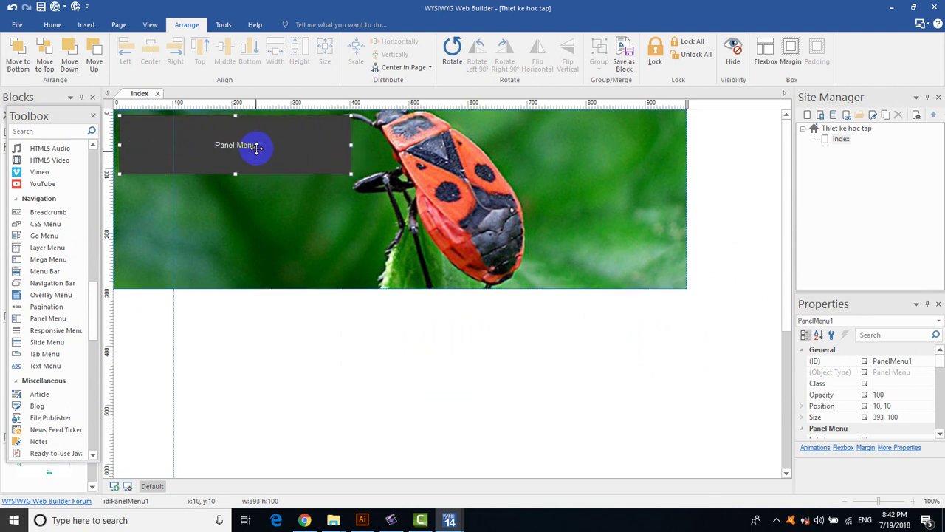
{"action": "left_click_drag", "start_coordinate": [253, 147], "coordinate": [397, 255]}
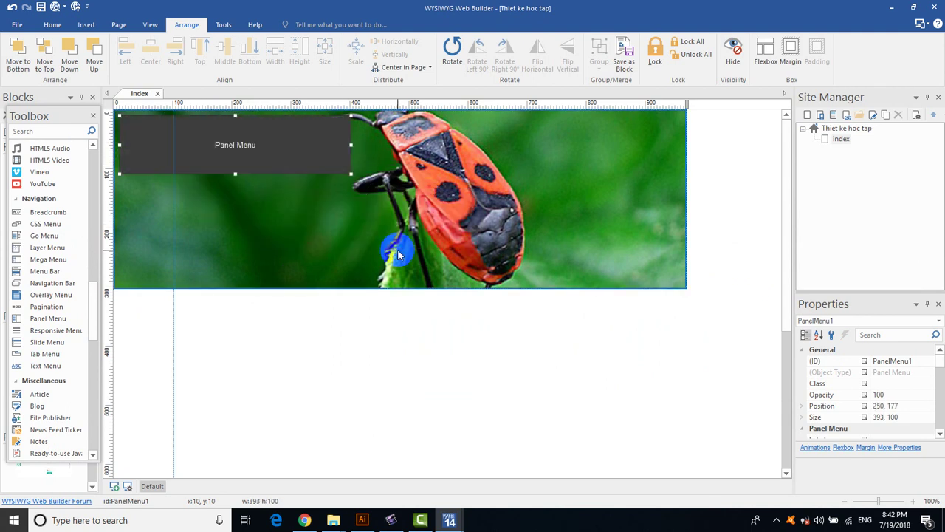
{"action": "left_click_drag", "start_coordinate": [350, 174], "coordinate": [297, 163]}
Set the LOGONHO image from the ANH CHO WEB folder as the panel menu's button image and apply it.
{"action": "right_click", "coordinate": [258, 145]}
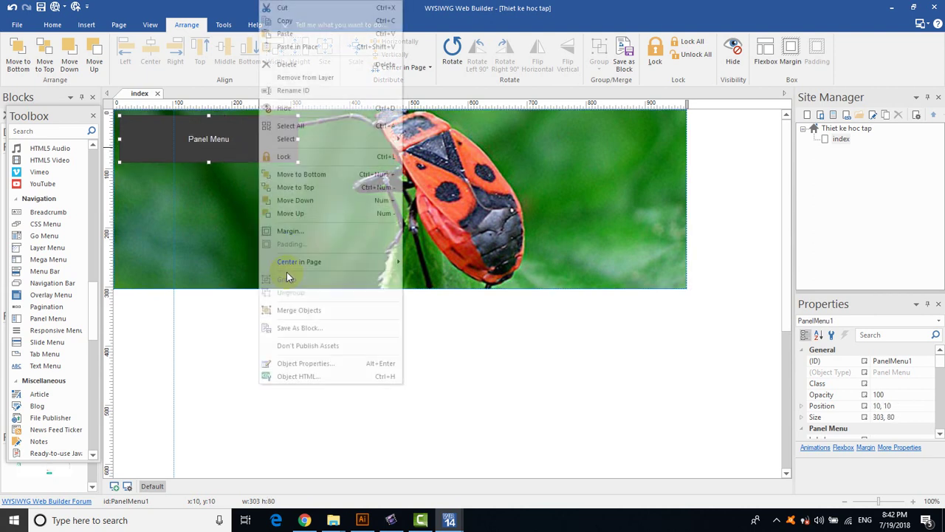
{"action": "left_click", "coordinate": [302, 364]}
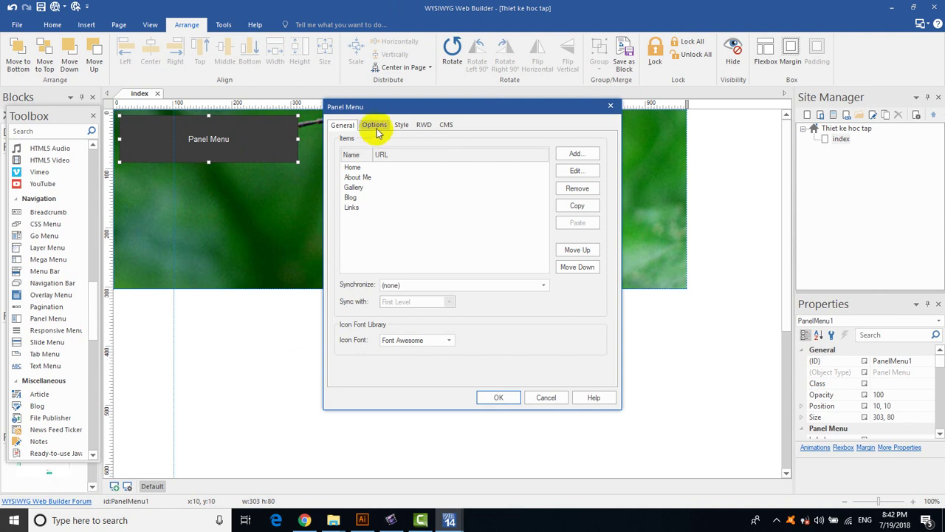
{"action": "left_click", "coordinate": [375, 126]}
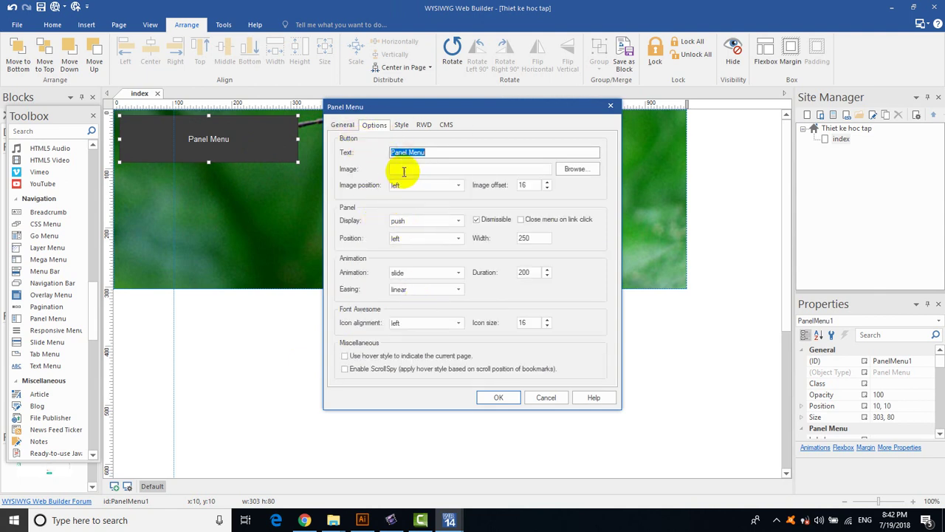
{"action": "left_click", "coordinate": [567, 169]}
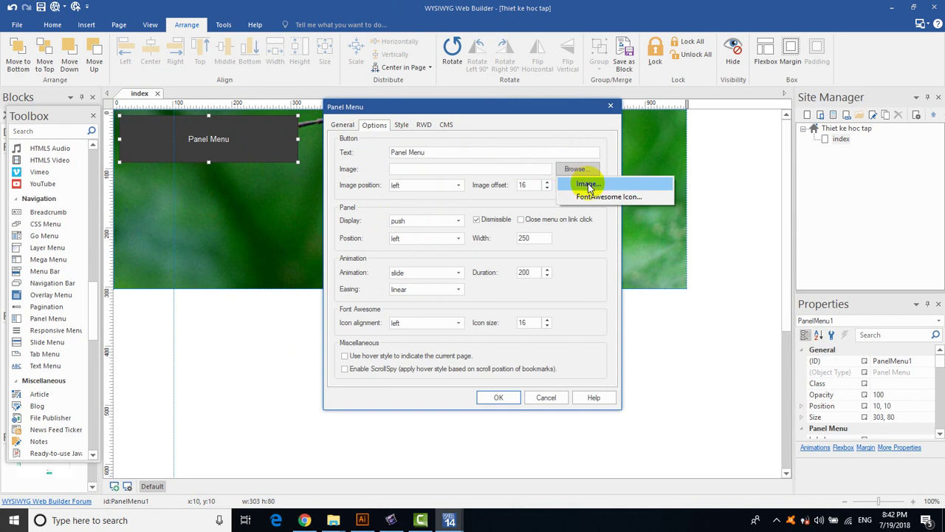
{"action": "left_click", "coordinate": [588, 185]}
{"action": "left_click_drag", "start_coordinate": [573, 194], "coordinate": [568, 309]}
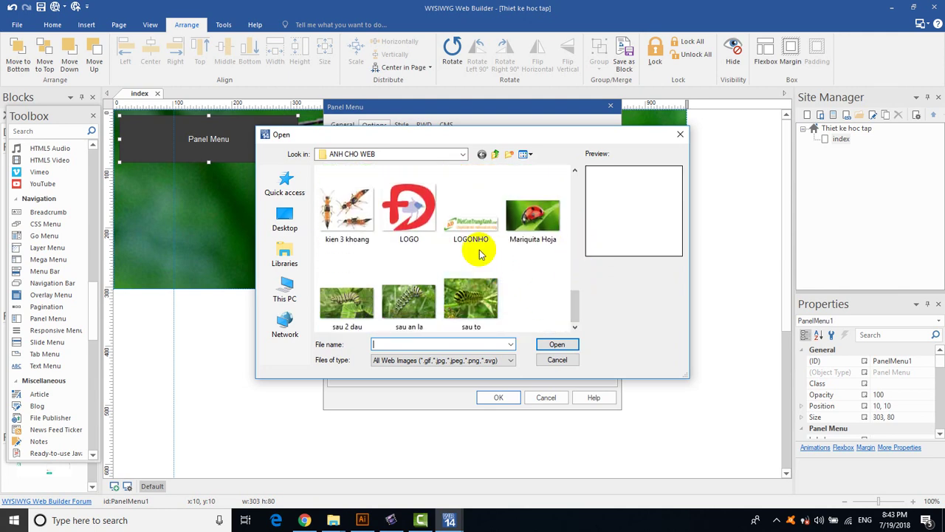
{"action": "double_click", "coordinate": [476, 220]}
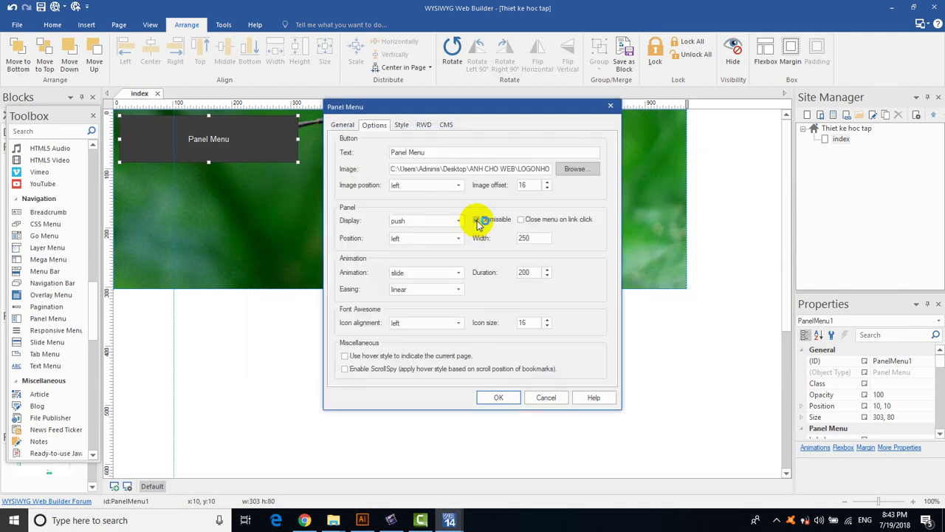
{"action": "left_click", "coordinate": [499, 397]}
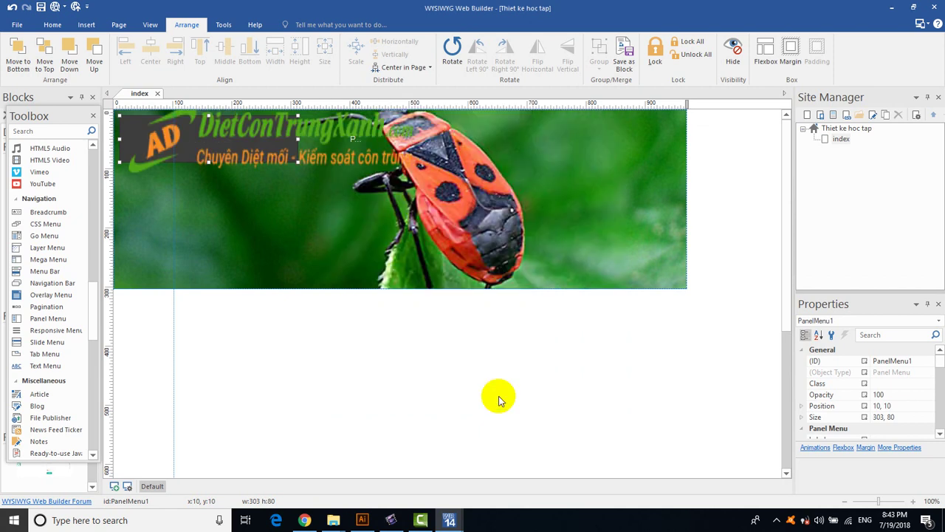
Set the panel menu's background color to olive 808000 and its hover background color to bright green 7FFF00.
{"action": "right_click", "coordinate": [237, 144]}
{"action": "left_click", "coordinate": [284, 365]}
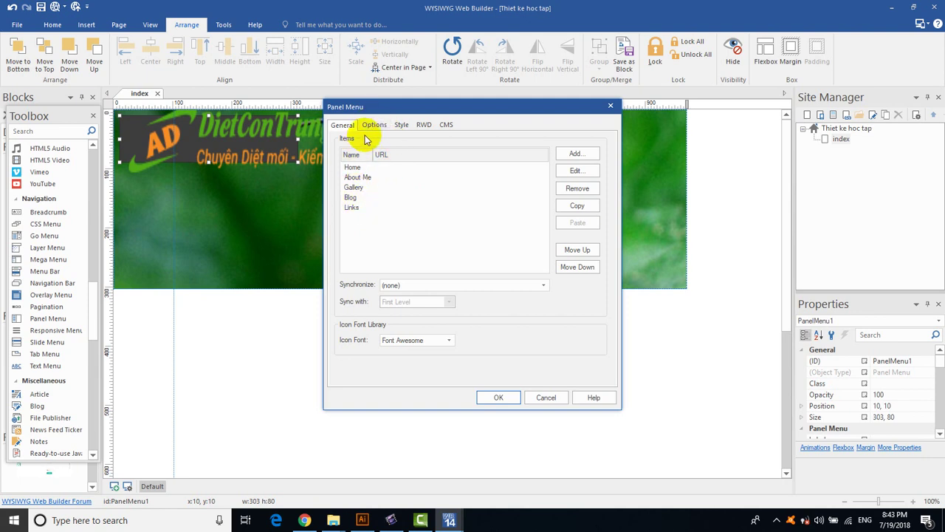
{"action": "left_click", "coordinate": [371, 125]}
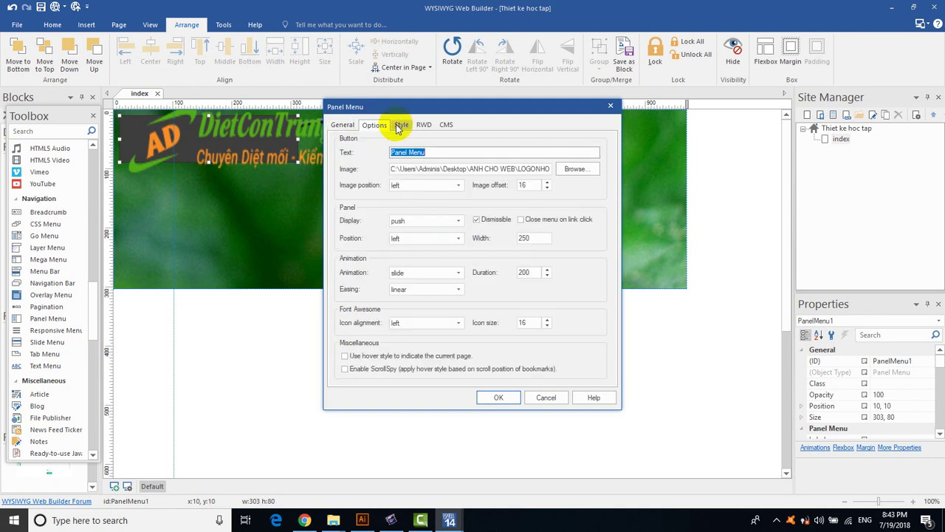
{"action": "left_click", "coordinate": [399, 126]}
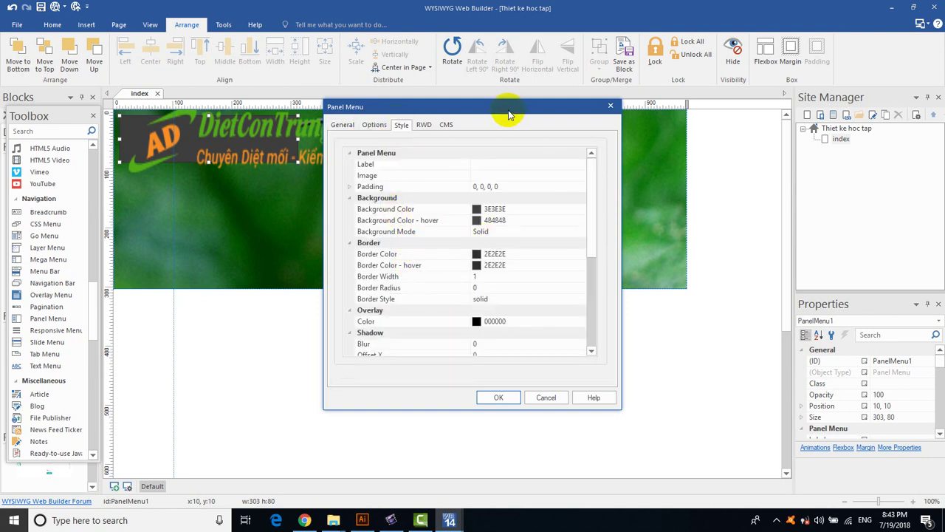
{"action": "left_click_drag", "start_coordinate": [508, 115], "coordinate": [588, 187]}
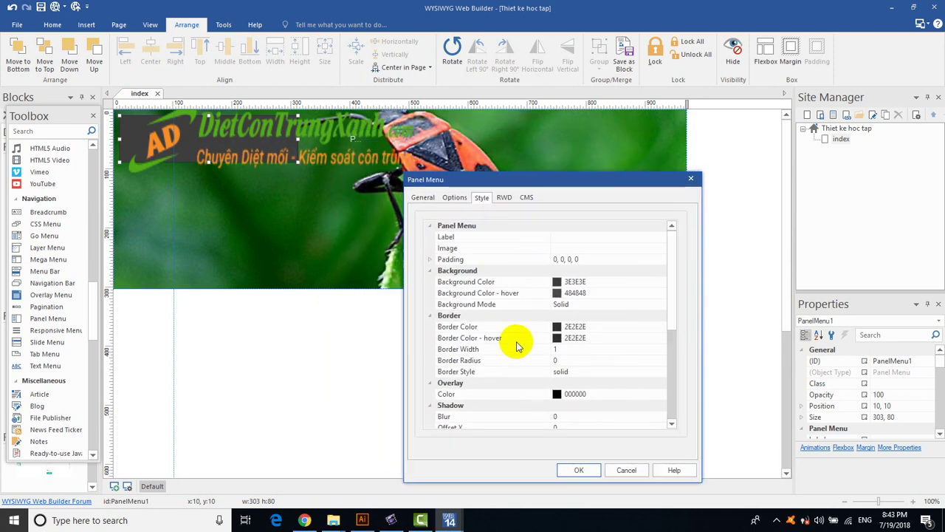
{"action": "left_click", "coordinate": [660, 282]}
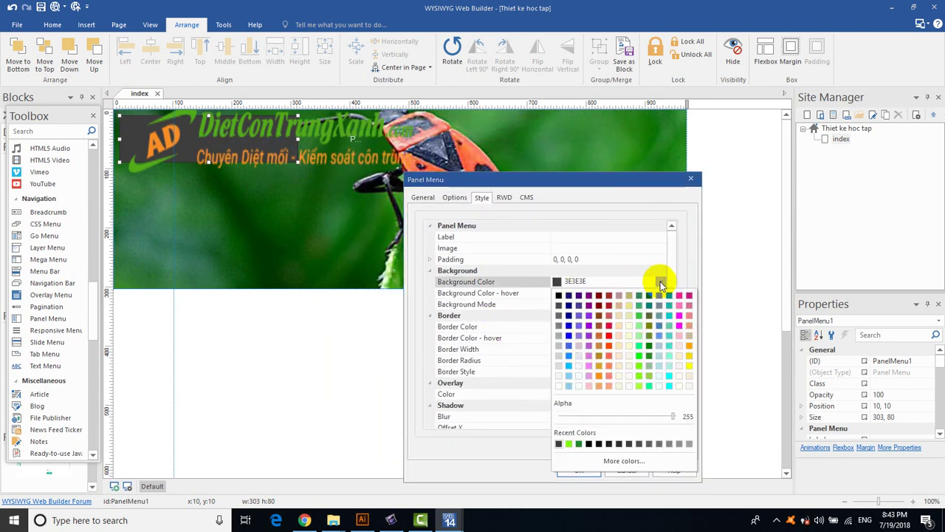
{"action": "left_click", "coordinate": [648, 326]}
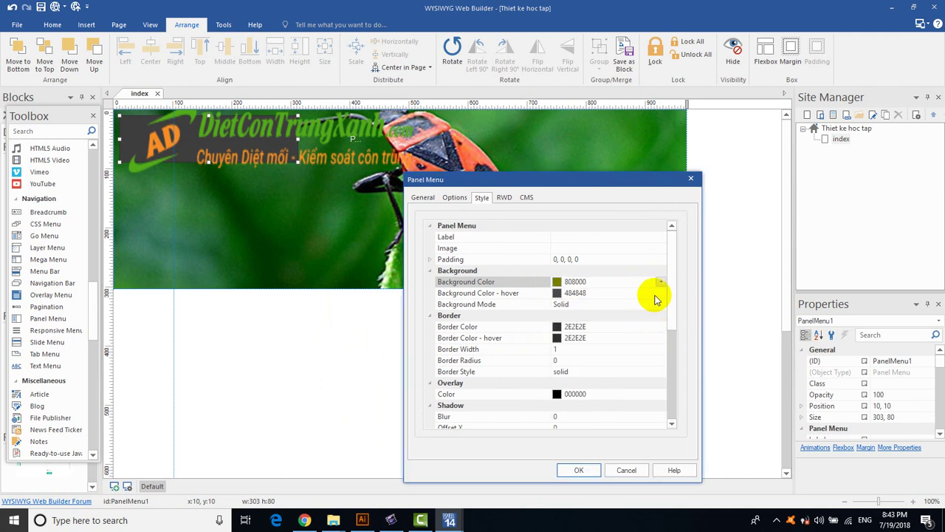
{"action": "left_click", "coordinate": [660, 293]}
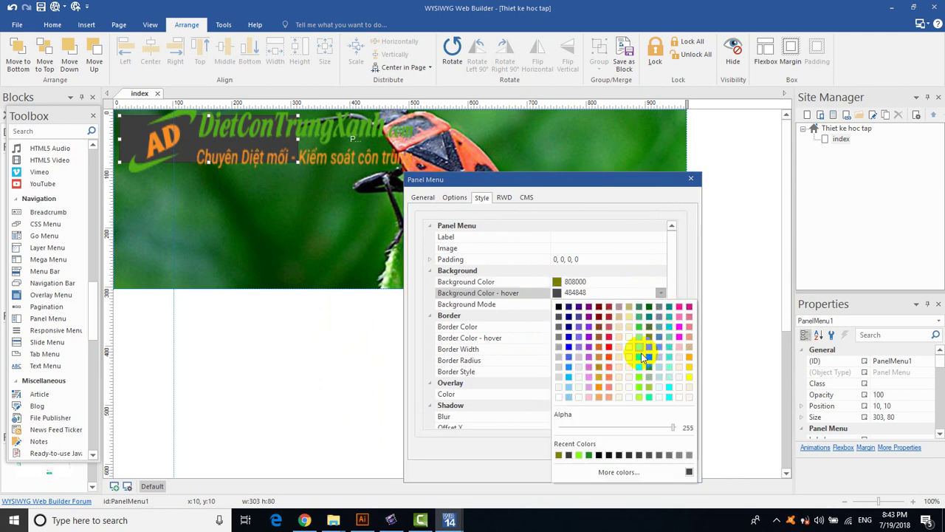
{"action": "left_click", "coordinate": [638, 386]}
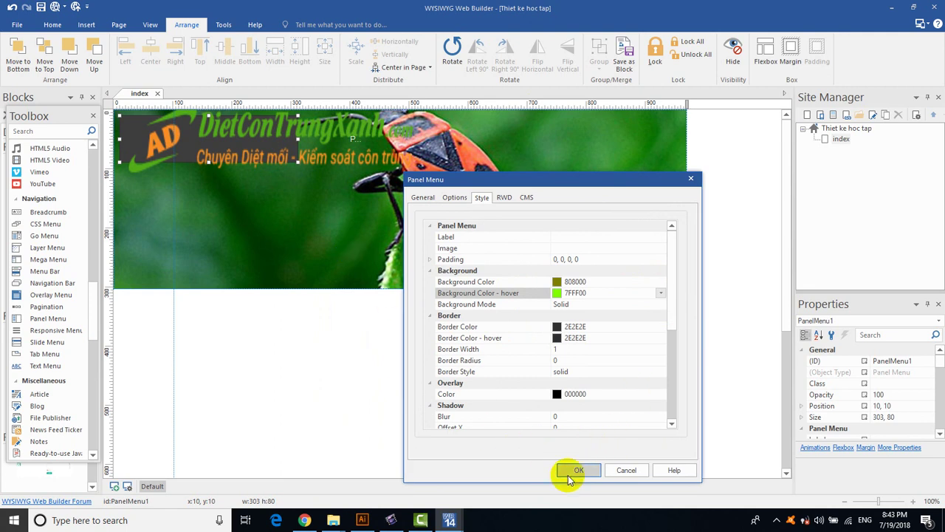
Set the panel menu's border color to 8FBC8F and its hover border color to 9ACD32.
{"action": "left_click", "coordinate": [645, 325]}
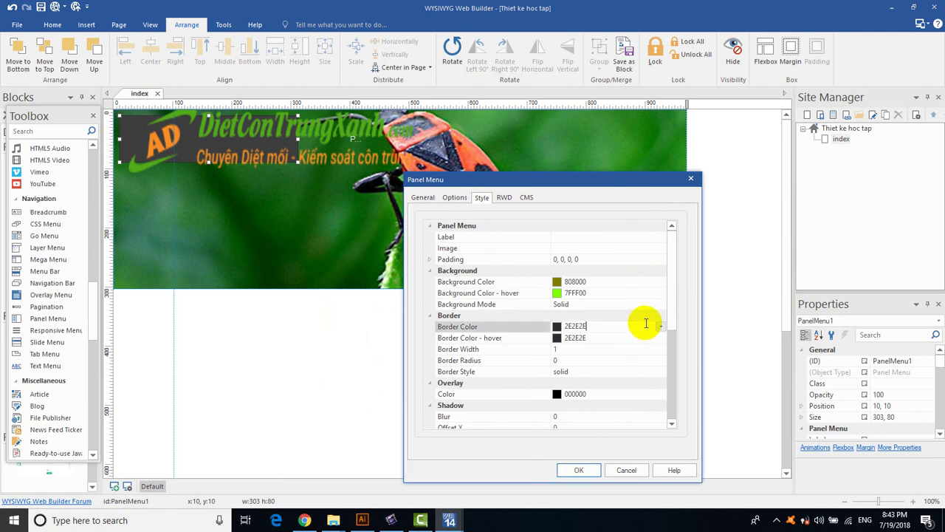
{"action": "left_click", "coordinate": [661, 325]}
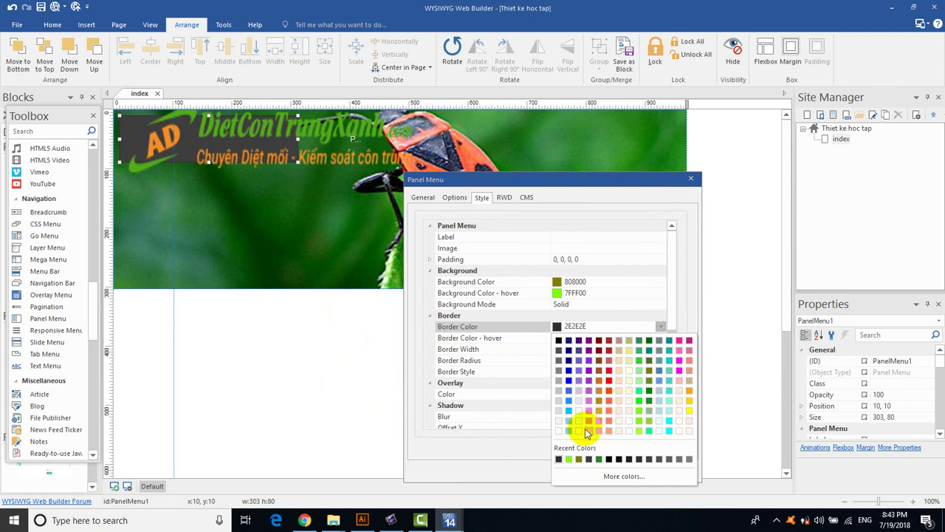
{"action": "left_click", "coordinate": [649, 417]}
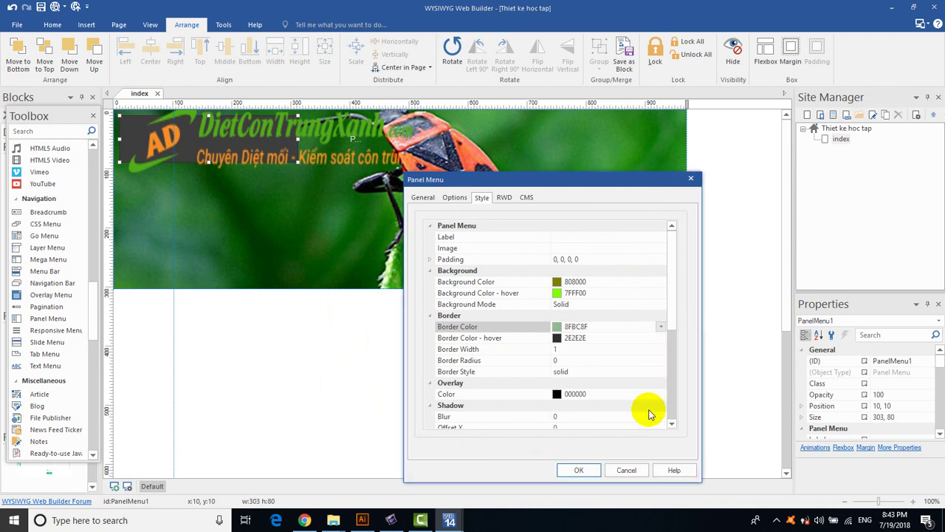
{"action": "left_click", "coordinate": [662, 340]}
{"action": "left_click", "coordinate": [645, 438]}
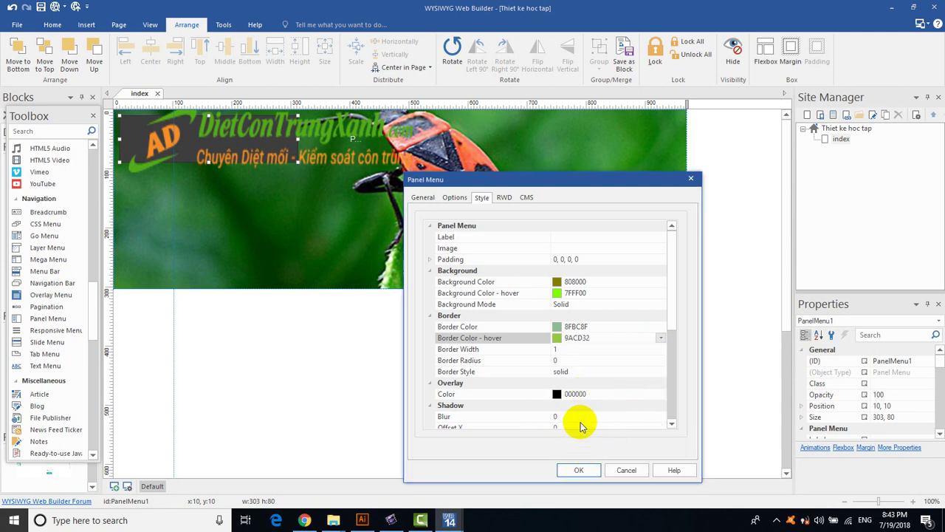
Set the panel menu's overlay color to 9ACD32 and apply the style changes.
{"action": "left_click", "coordinate": [639, 394]}
{"action": "left_click", "coordinate": [660, 394]}
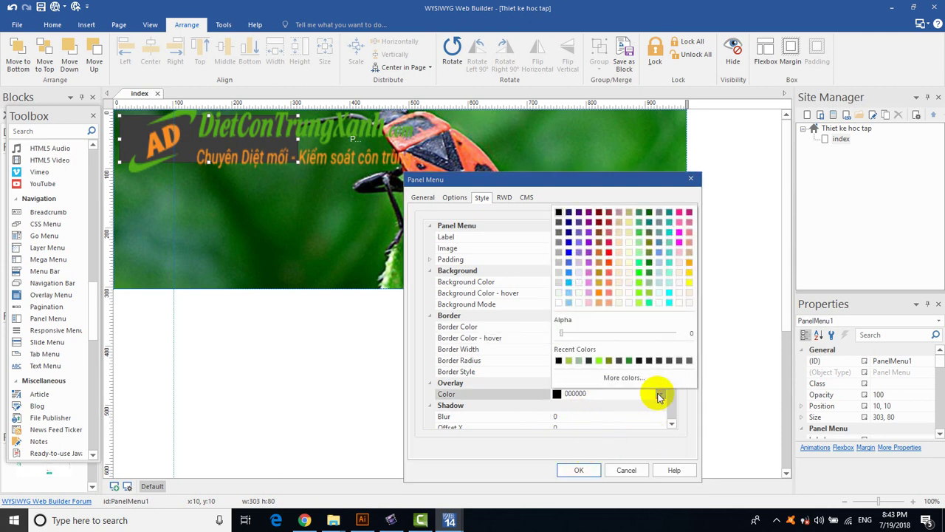
{"action": "left_click", "coordinate": [654, 296]}
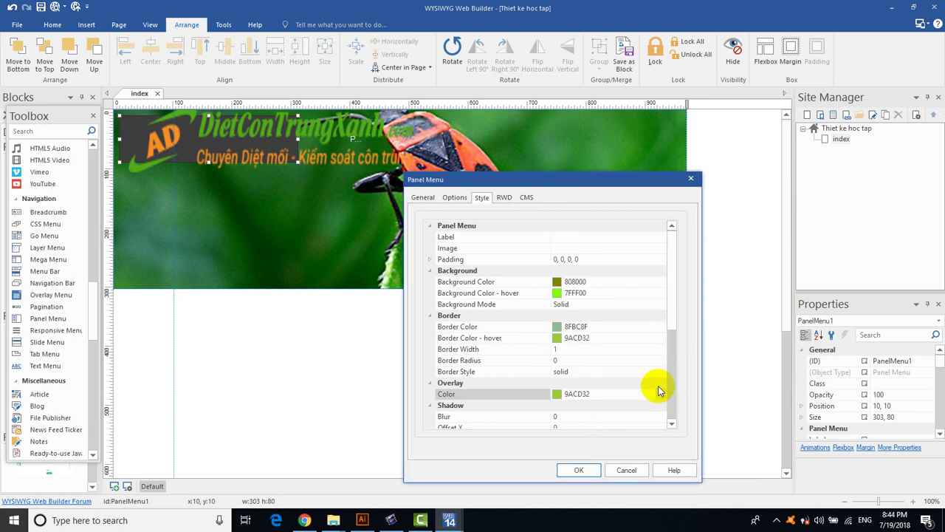
{"action": "left_click", "coordinate": [581, 470]}
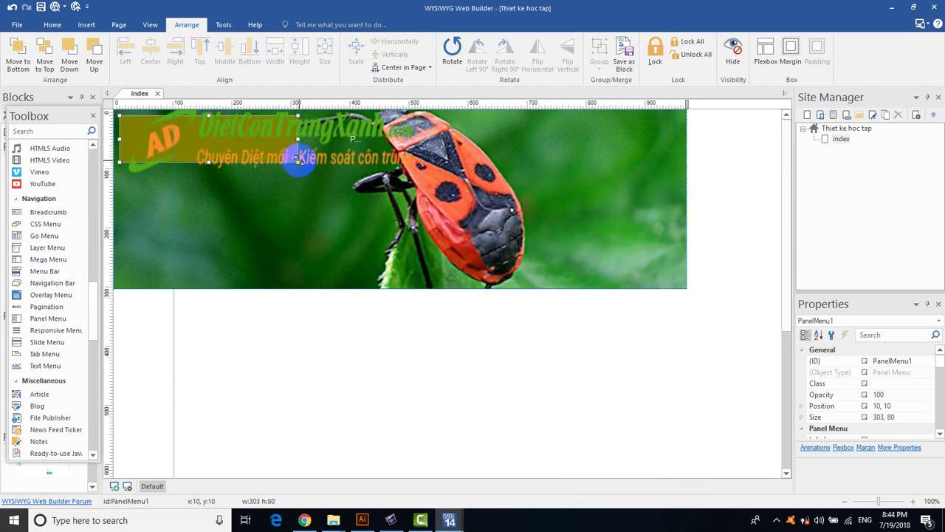
Enlarge the panel menu to about 522 by 120 pixels so it encloses the logo.
{"action": "left_click_drag", "start_coordinate": [297, 161], "coordinate": [425, 185]}
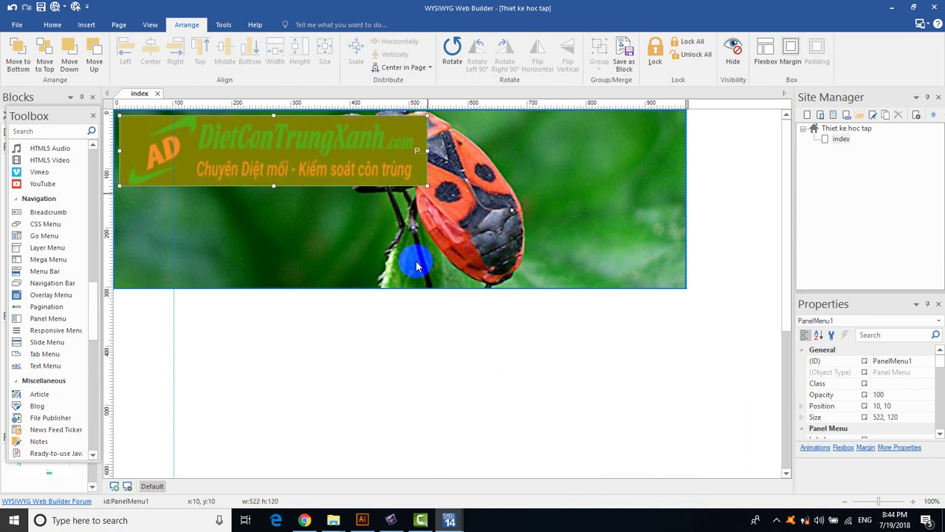
{"action": "left_click", "coordinate": [397, 332]}
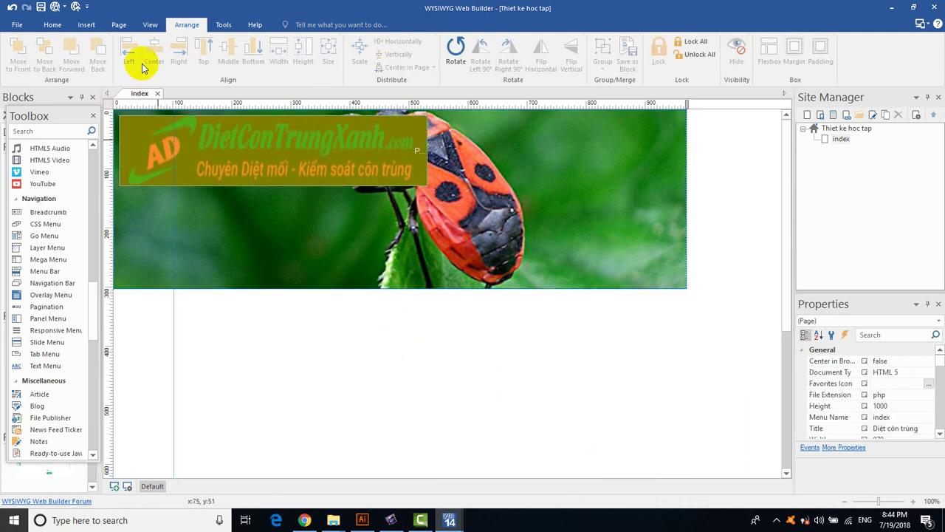
Preview the page in the browser, test opening and closing the panel menu through its logo, and close the preview.
{"action": "left_click", "coordinate": [51, 26]}
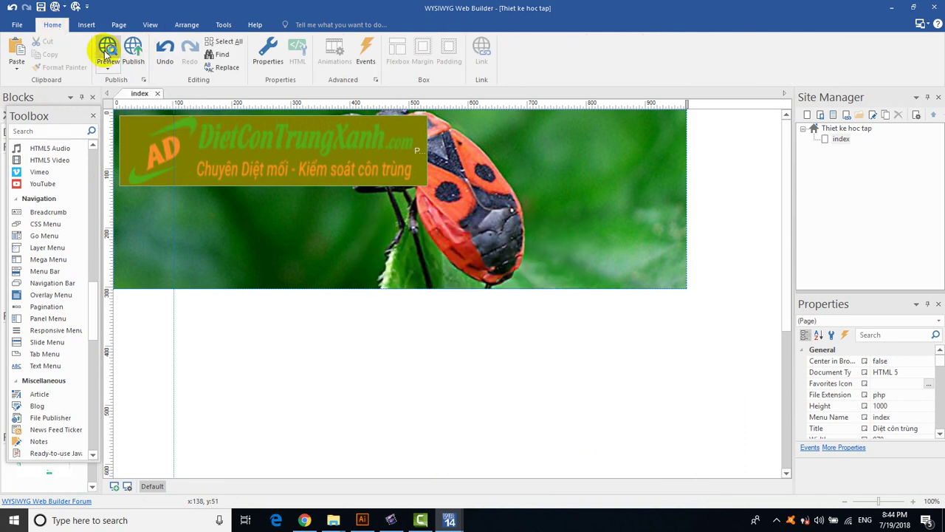
{"action": "left_click", "coordinate": [107, 53]}
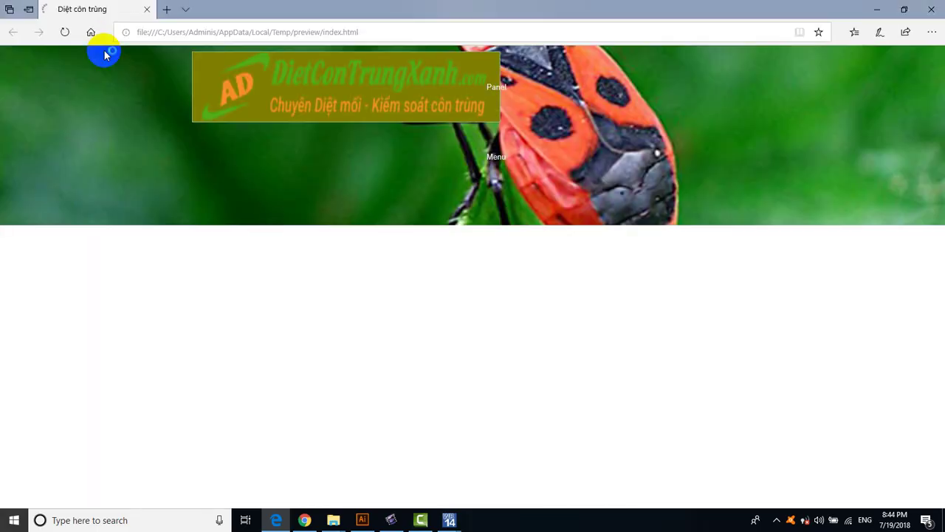
{"action": "left_click", "coordinate": [305, 99]}
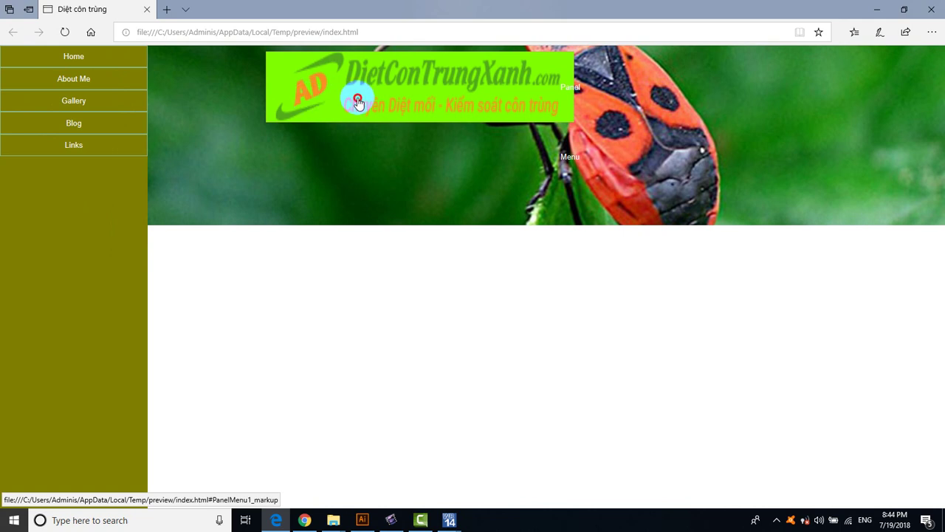
{"action": "left_click", "coordinate": [357, 100]}
{"action": "left_click", "coordinate": [358, 101]}
{"action": "left_click", "coordinate": [359, 102]}
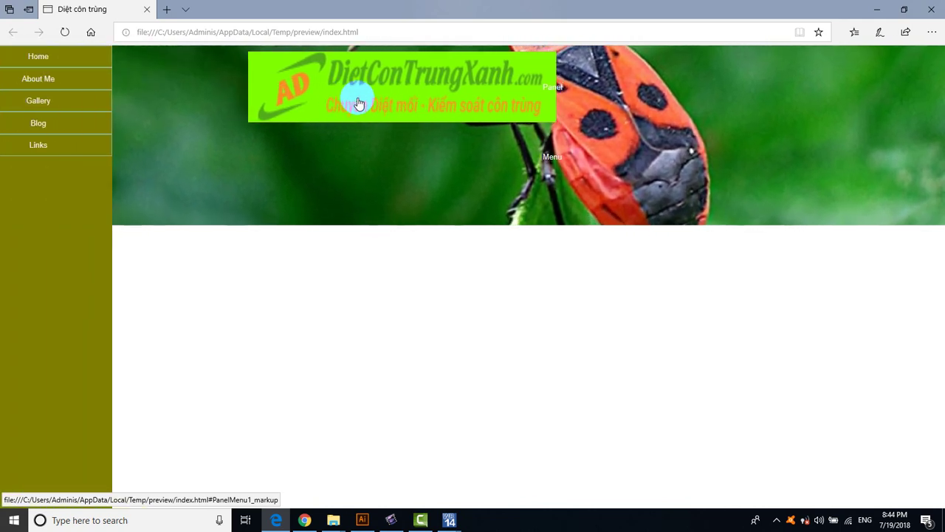
{"action": "left_click", "coordinate": [358, 103]}
{"action": "left_click", "coordinate": [359, 102]}
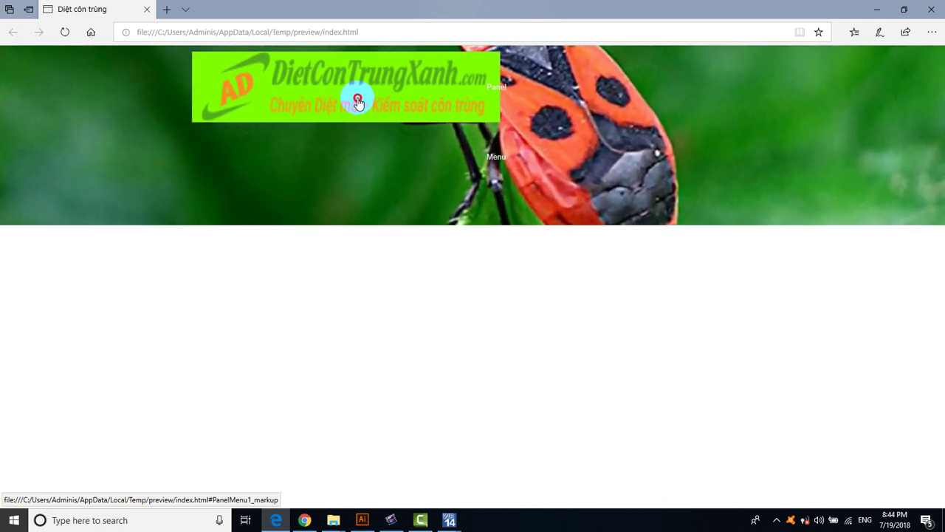
{"action": "left_click", "coordinate": [358, 103]}
{"action": "left_click", "coordinate": [358, 103]}
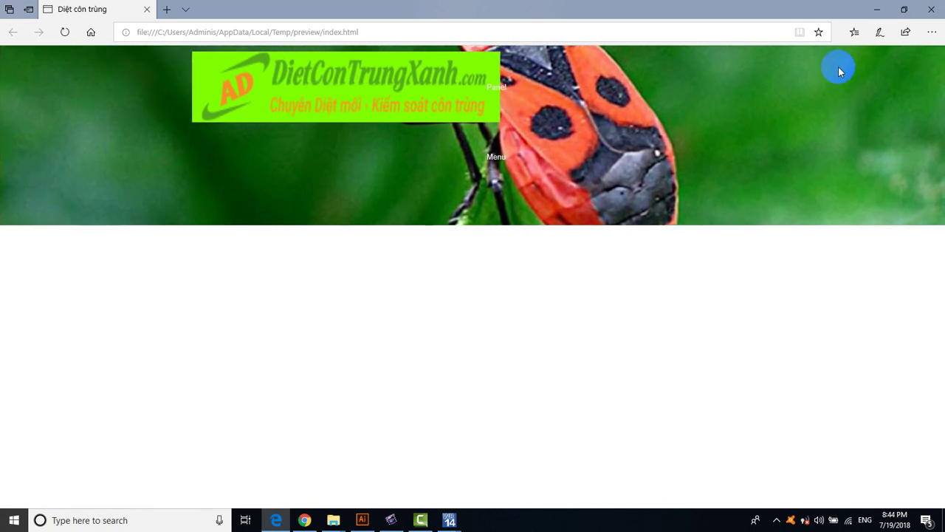
{"action": "left_click", "coordinate": [938, 10]}
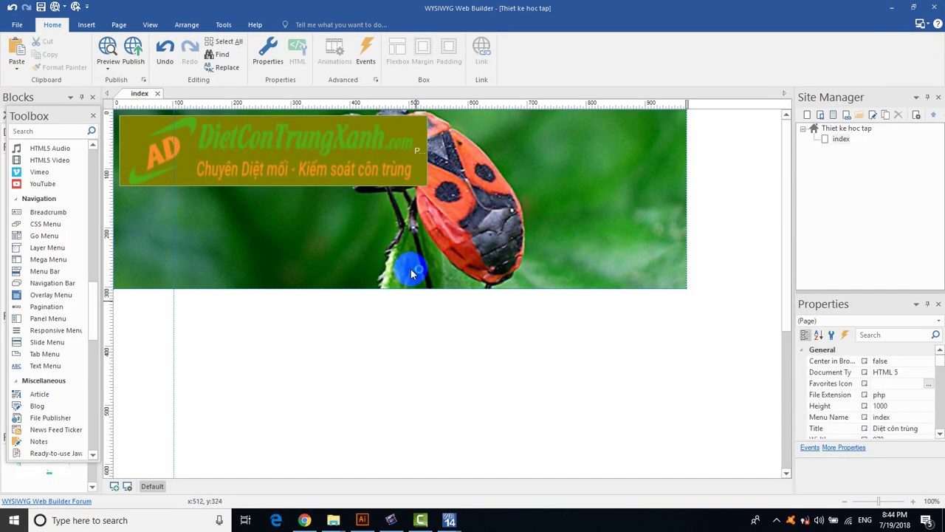
Change the panel menu's button text to "CỔNG WEBSITE" and apply it.
{"action": "left_click", "coordinate": [348, 156]}
{"action": "double_click", "coordinate": [348, 157]}
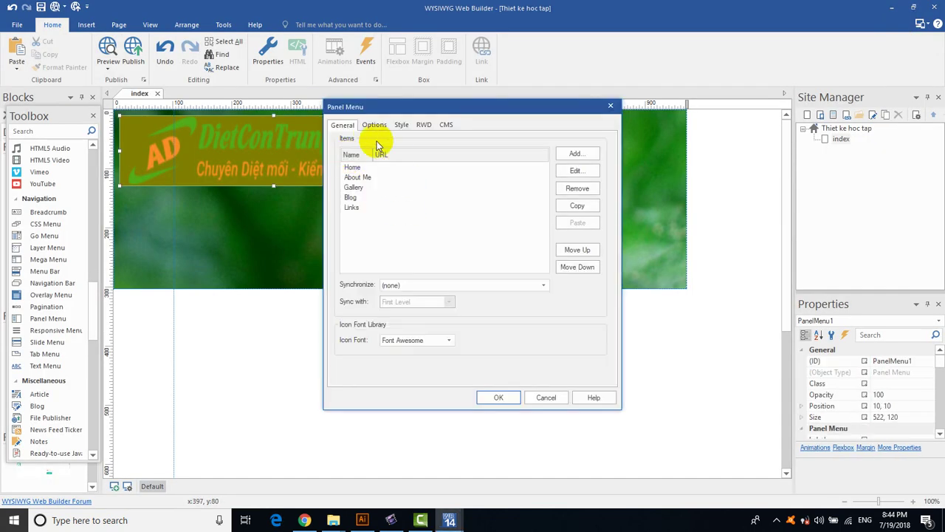
{"action": "left_click", "coordinate": [371, 125]}
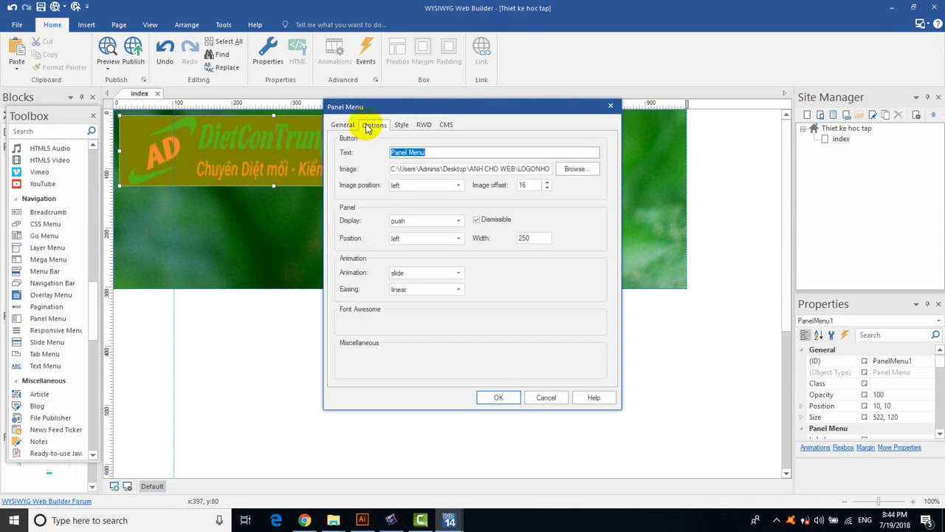
{"action": "left_click", "coordinate": [307, 153]}
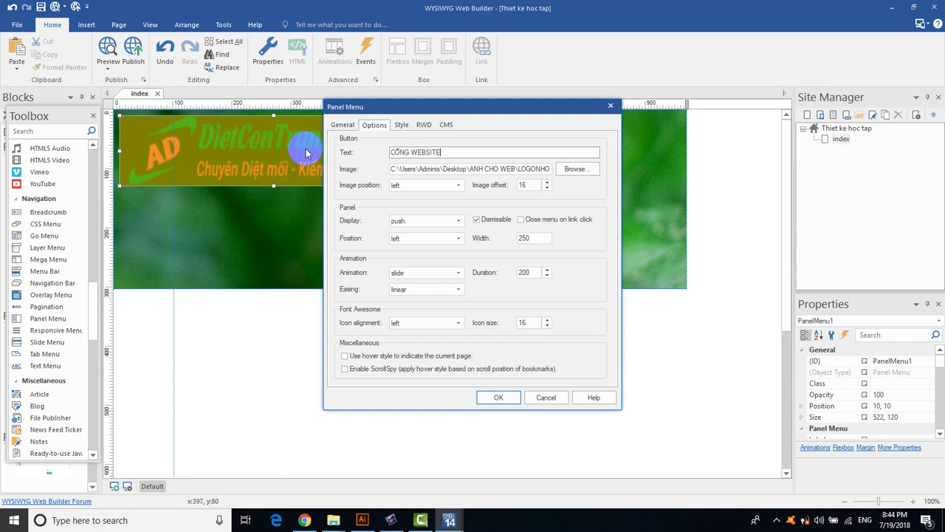
{"action": "left_click", "coordinate": [499, 398]}
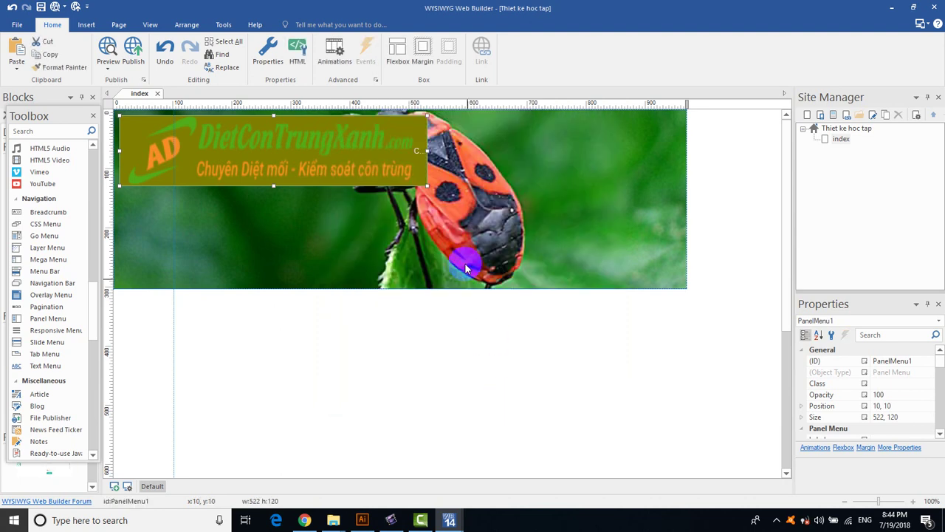
Enlarge the panel menu to 680 by 145 pixels so its button text fits beside the logo.
{"action": "left_click_drag", "start_coordinate": [426, 184], "coordinate": [520, 200]}
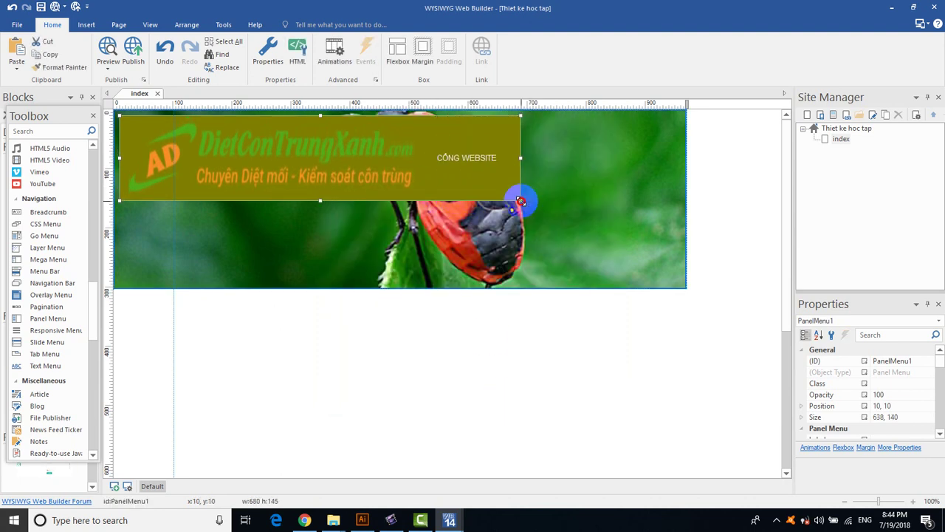
{"action": "left_click", "coordinate": [504, 358]}
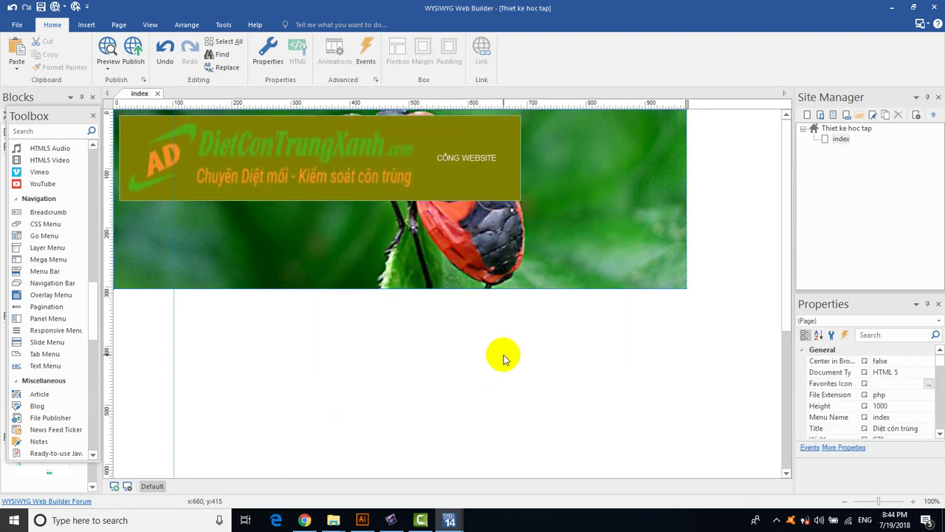
Preview the page in the browser, check the opened panel menu at different window sizes, and close the preview.
{"action": "left_click", "coordinate": [108, 50]}
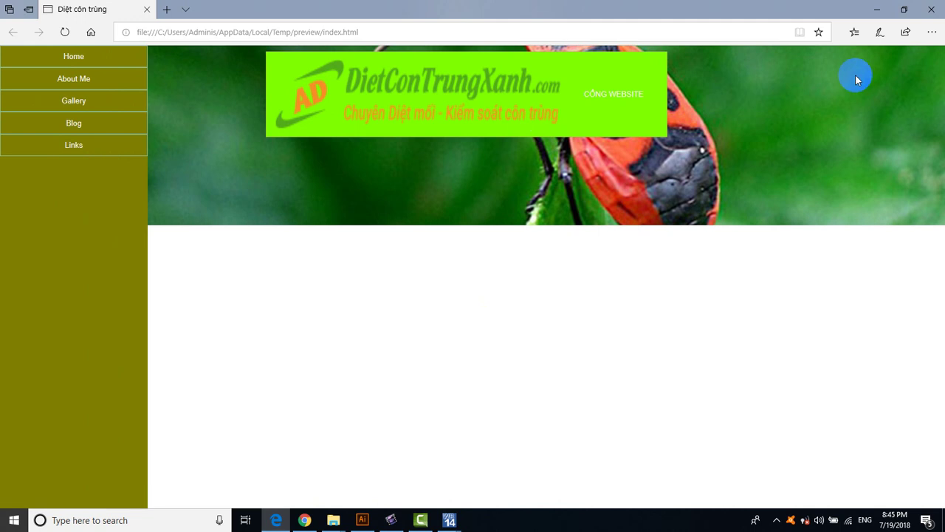
{"action": "left_click", "coordinate": [908, 15]}
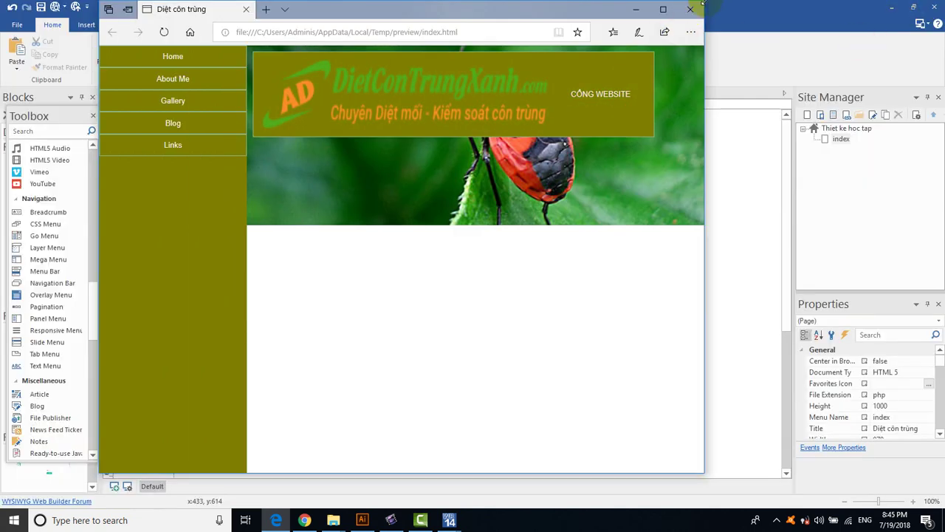
{"action": "left_click_drag", "start_coordinate": [677, 16], "coordinate": [908, 34]}
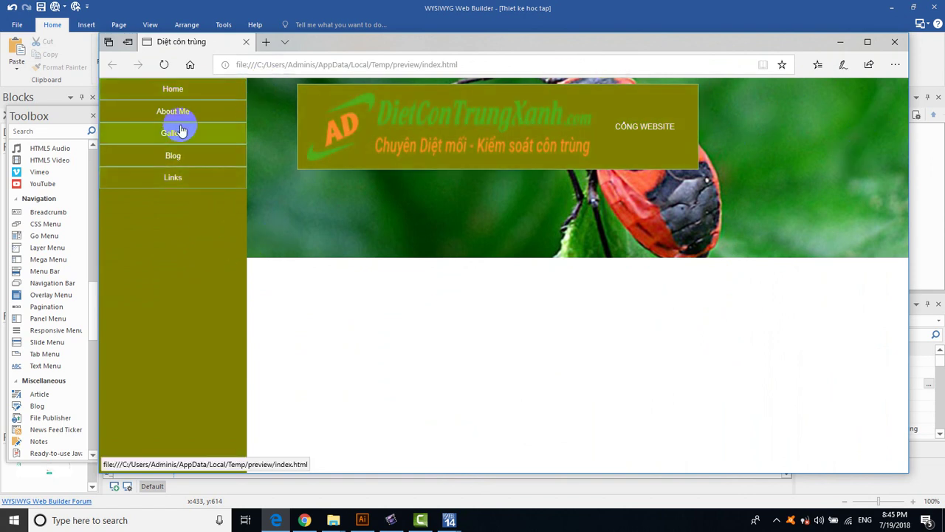
{"action": "left_click", "coordinate": [895, 41]}
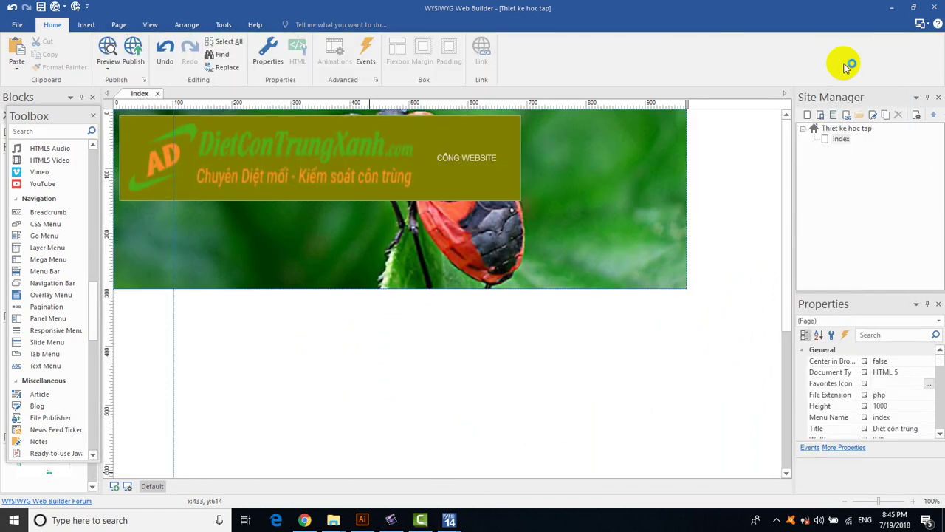
Open the panel menu's properties and examine the link settings and page choices of the Home item.
{"action": "double_click", "coordinate": [271, 175]}
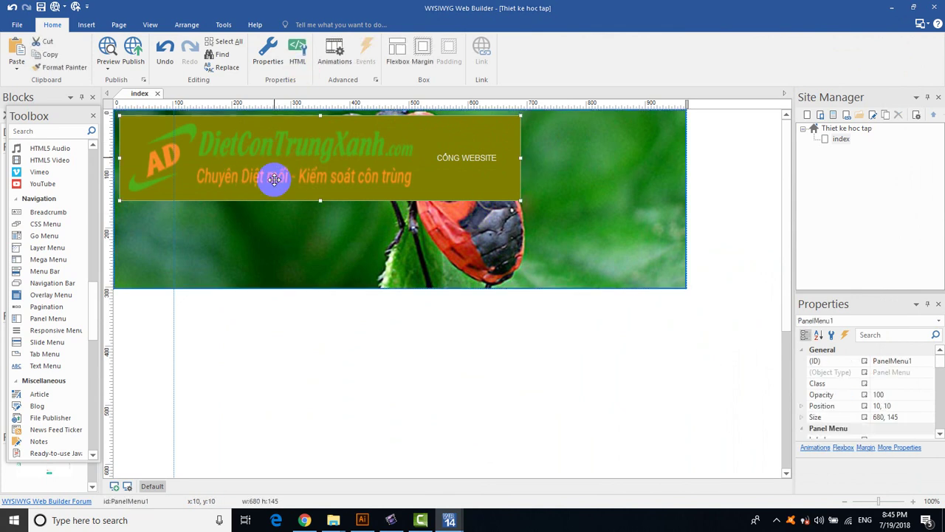
{"action": "left_click", "coordinate": [362, 169]}
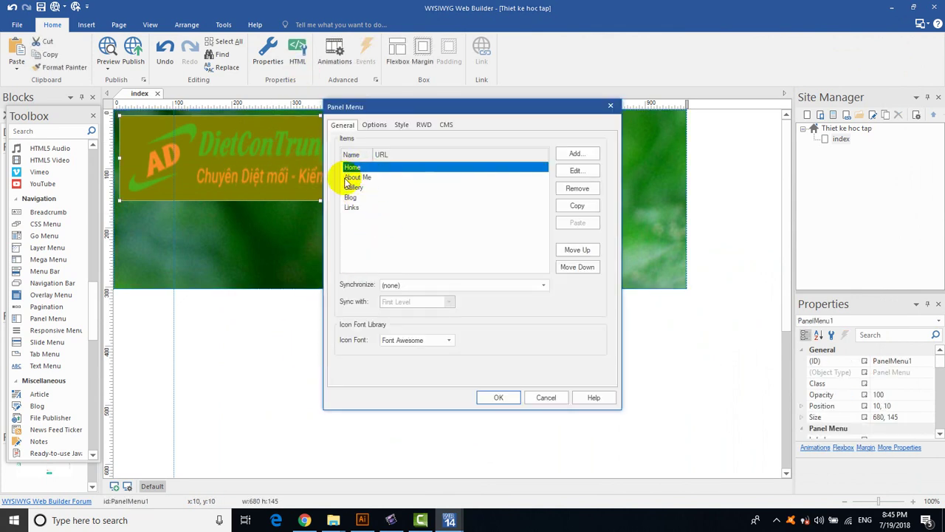
{"action": "left_click", "coordinate": [575, 170]}
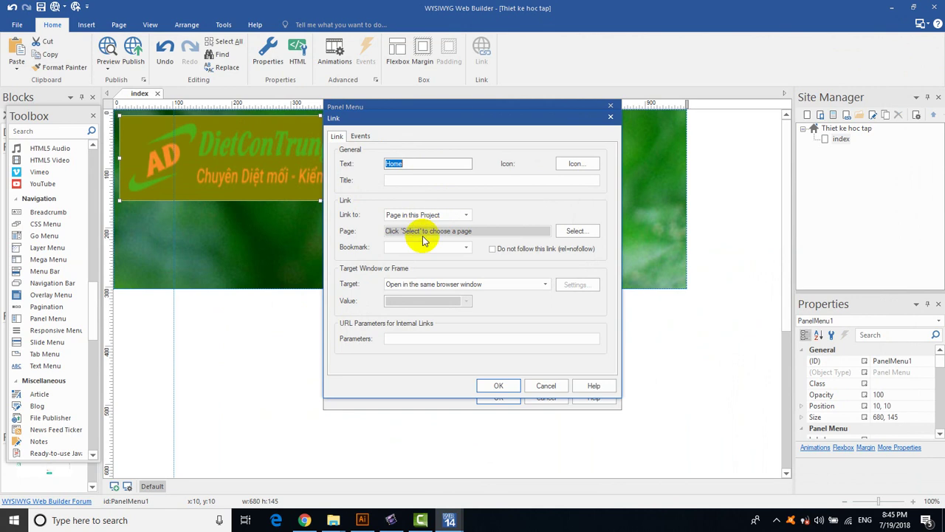
{"action": "left_click_drag", "start_coordinate": [485, 120], "coordinate": [731, 146]}
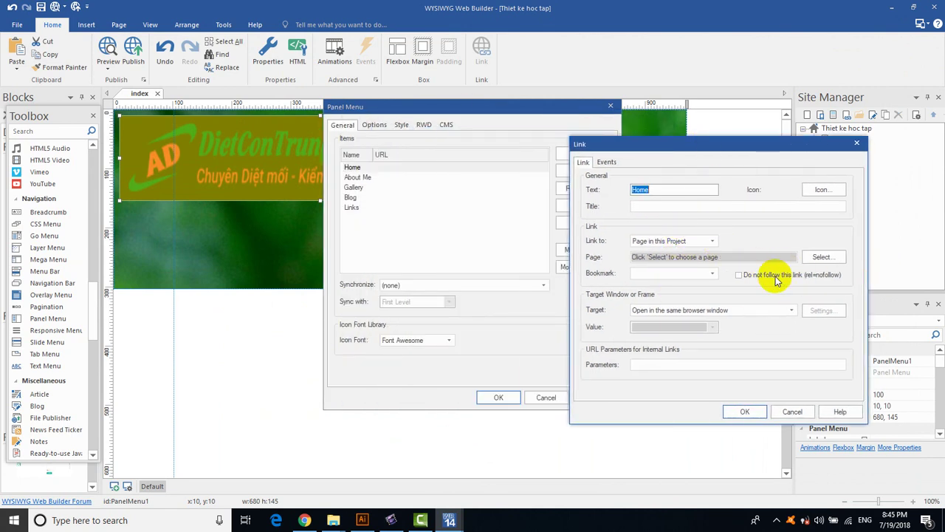
{"action": "left_click", "coordinate": [819, 258]}
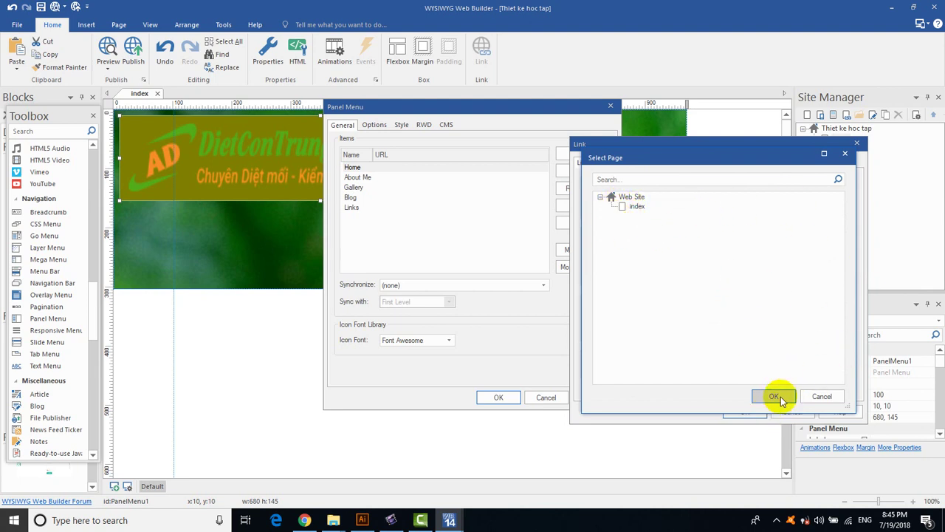
{"action": "left_click", "coordinate": [833, 398]}
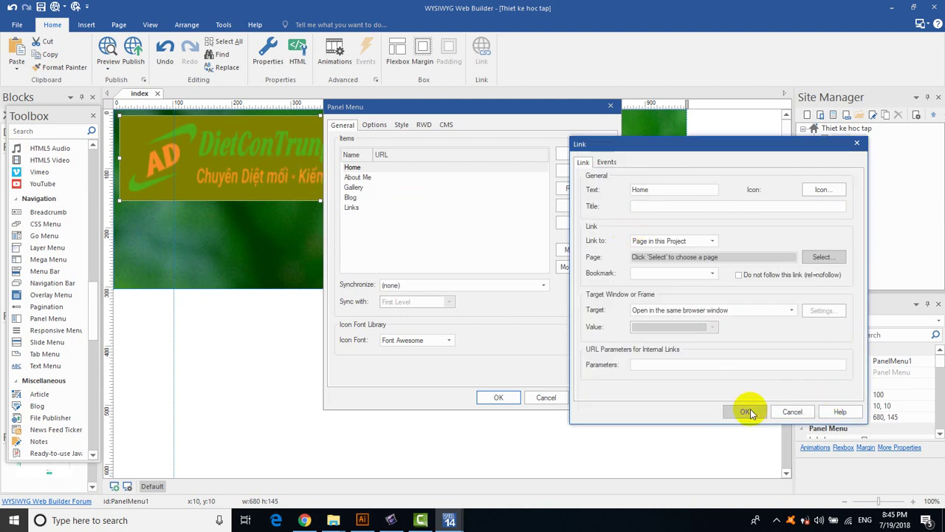
{"action": "left_click", "coordinate": [744, 411]}
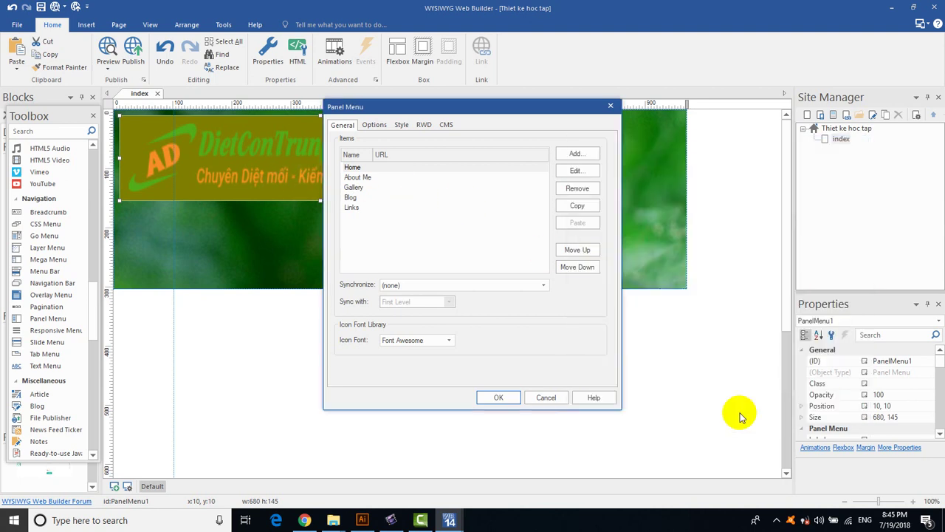
Change the Home menu item's text to "Giới thiệu" and its title to "introduction".
{"action": "left_click", "coordinate": [366, 179]}
{"action": "left_click_drag", "start_coordinate": [367, 178], "coordinate": [359, 200]}
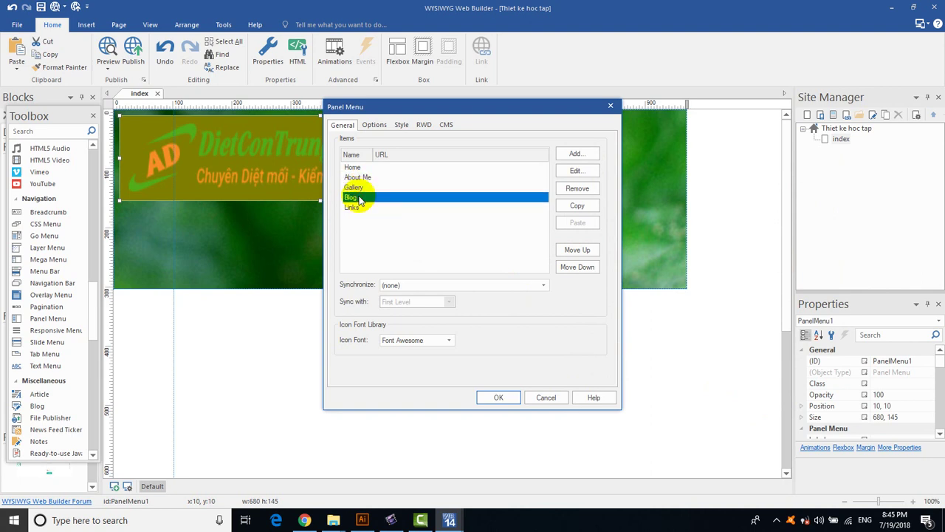
{"action": "left_click", "coordinate": [473, 168]}
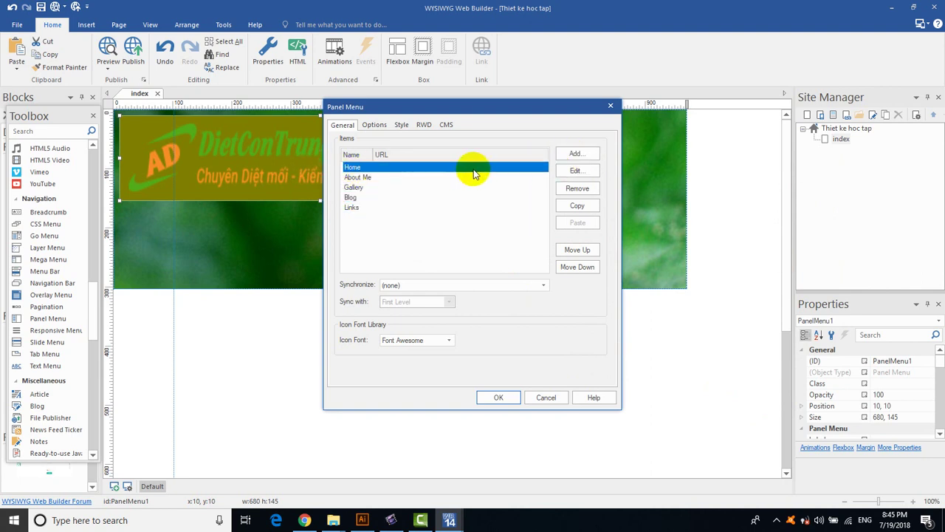
{"action": "left_click", "coordinate": [574, 171]}
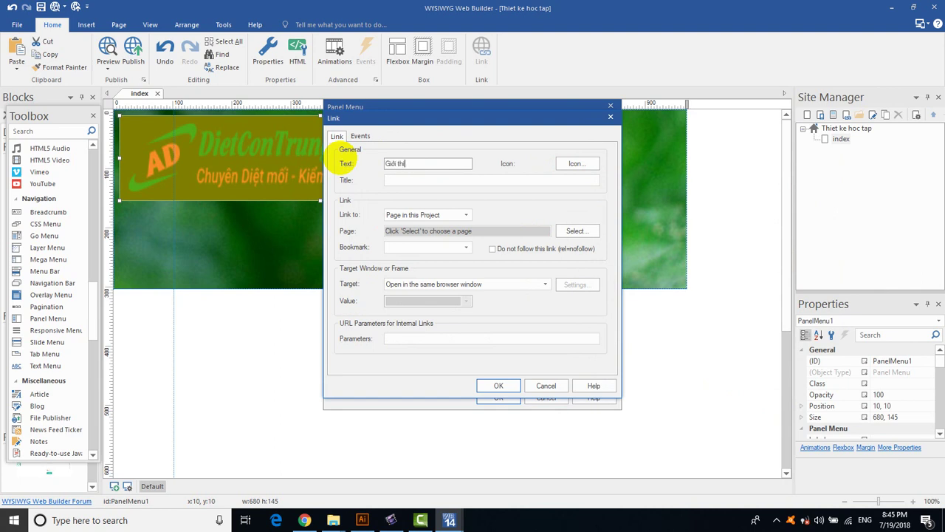
{"action": "left_click", "coordinate": [431, 181]}
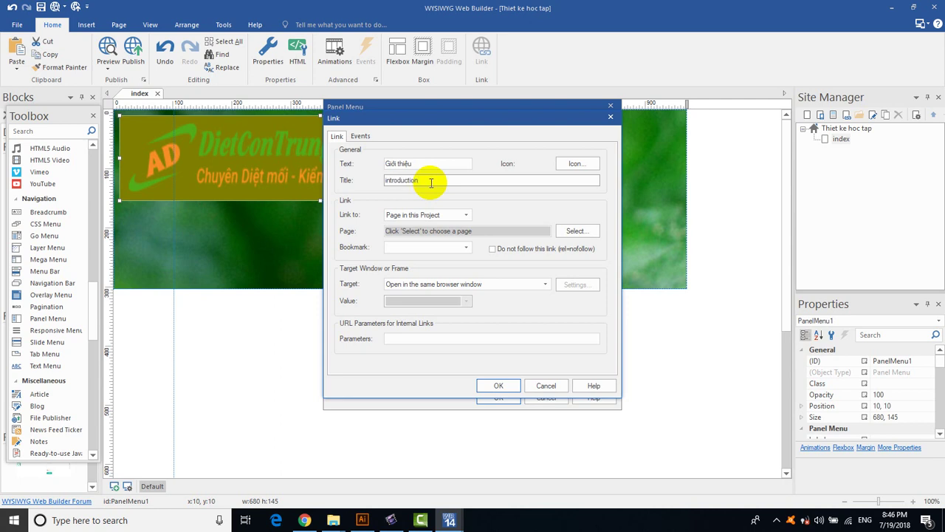
{"action": "left_click", "coordinate": [487, 385]}
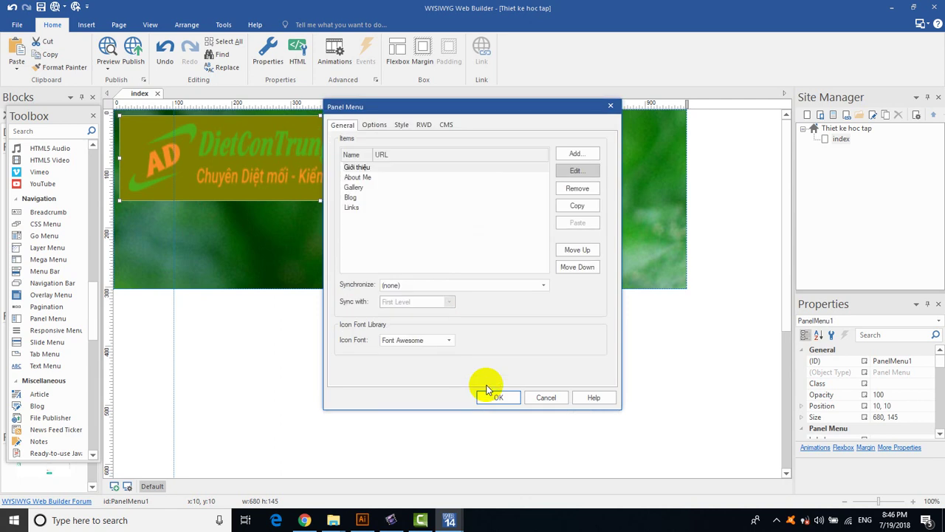
Rename the About Me menu item to "Products".
{"action": "left_click", "coordinate": [360, 181]}
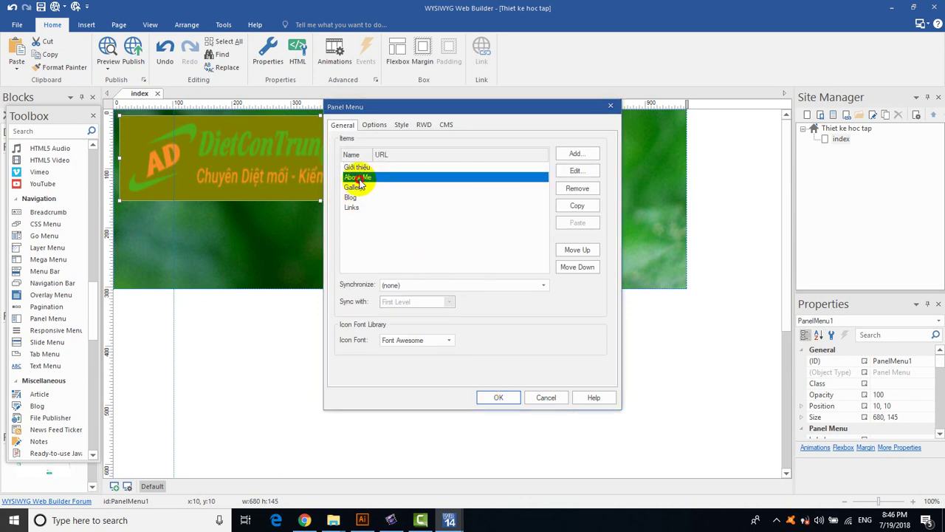
{"action": "double_click", "coordinate": [360, 185]}
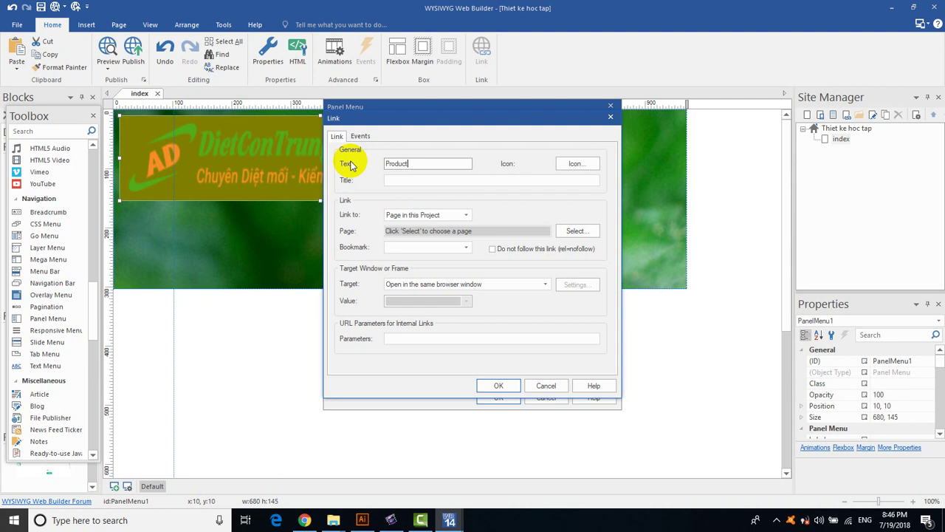
{"action": "left_click", "coordinate": [488, 385]}
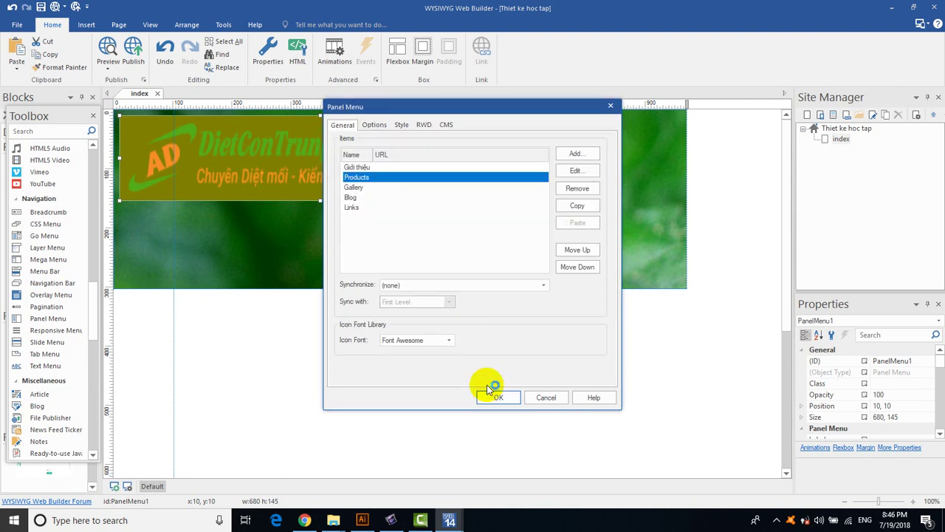
Rename the Gallery menu item to "Diễn đàn" and the Blog item to "Liên hệ".
{"action": "double_click", "coordinate": [355, 187]}
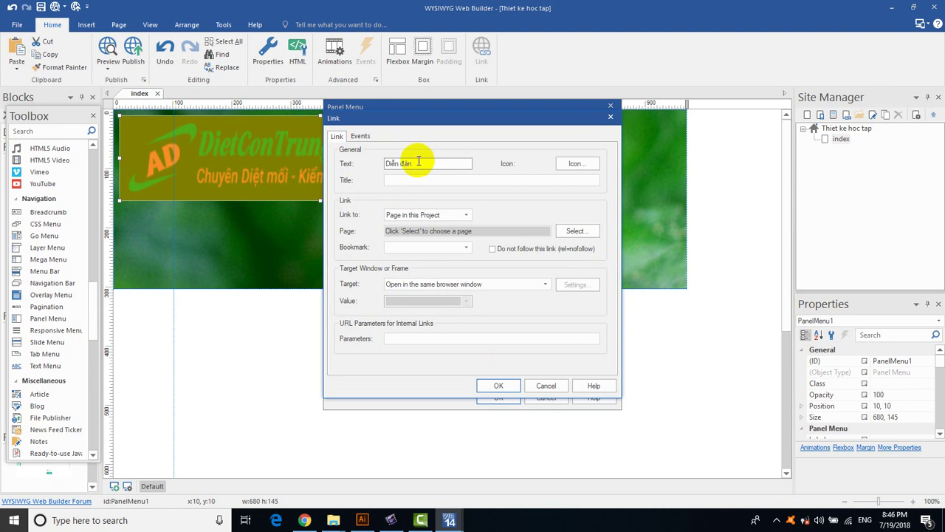
{"action": "left_click", "coordinate": [494, 384]}
{"action": "left_click", "coordinate": [360, 198]}
{"action": "double_click", "coordinate": [360, 198]}
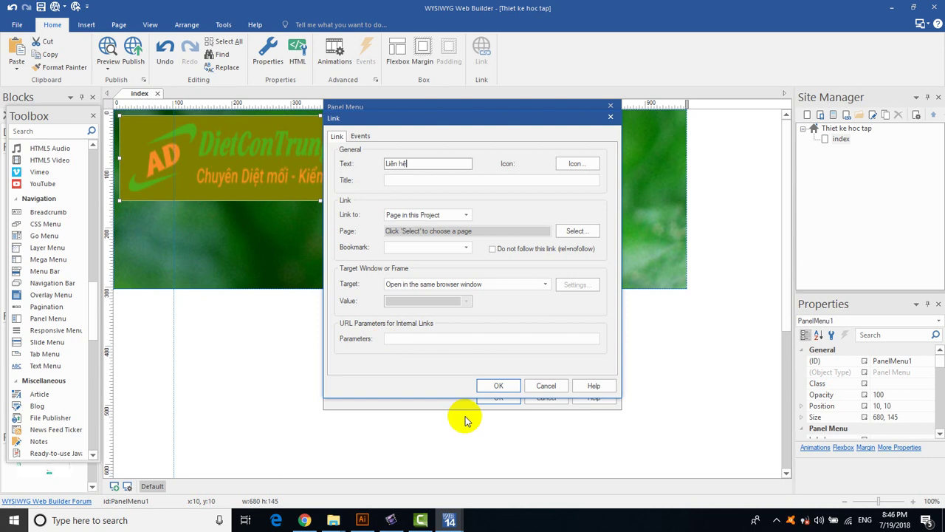
{"action": "left_click", "coordinate": [489, 385]}
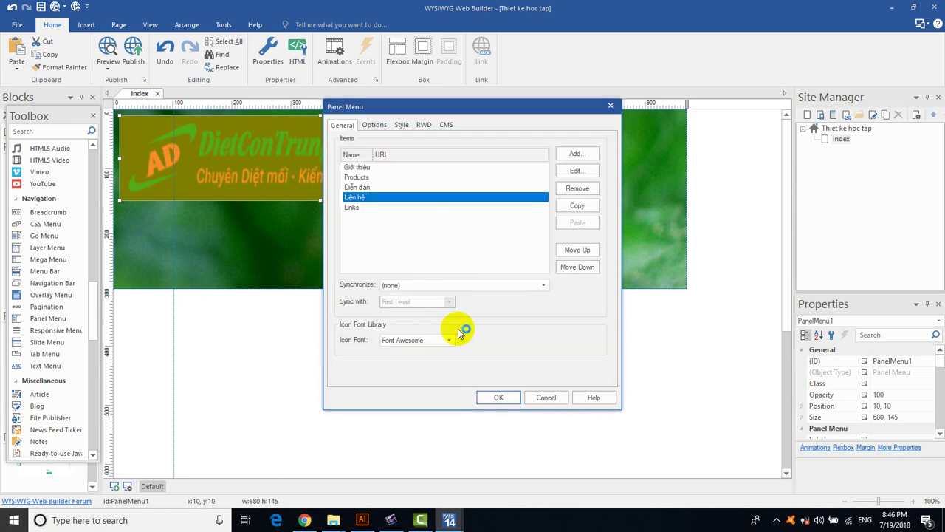
Rename the Links menu item to "DIch vu", keep it linked to a page in this project, and apply the panel menu changes.
{"action": "double_click", "coordinate": [355, 207]}
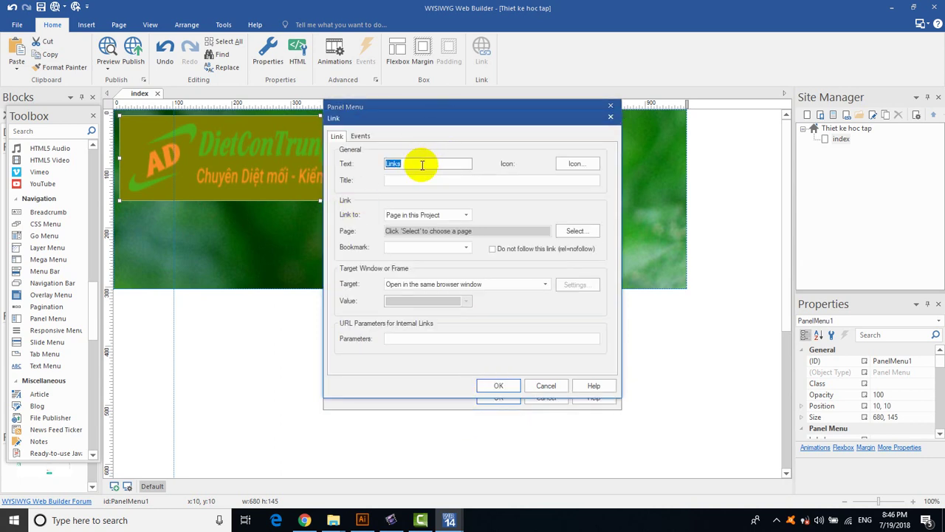
{"action": "left_click_drag", "start_coordinate": [421, 163], "coordinate": [362, 165]}
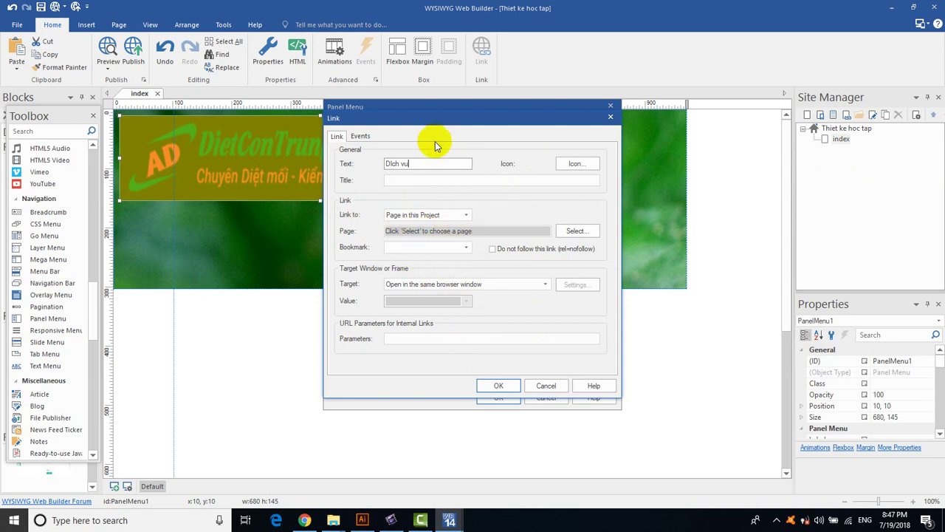
{"action": "left_click", "coordinate": [460, 219]}
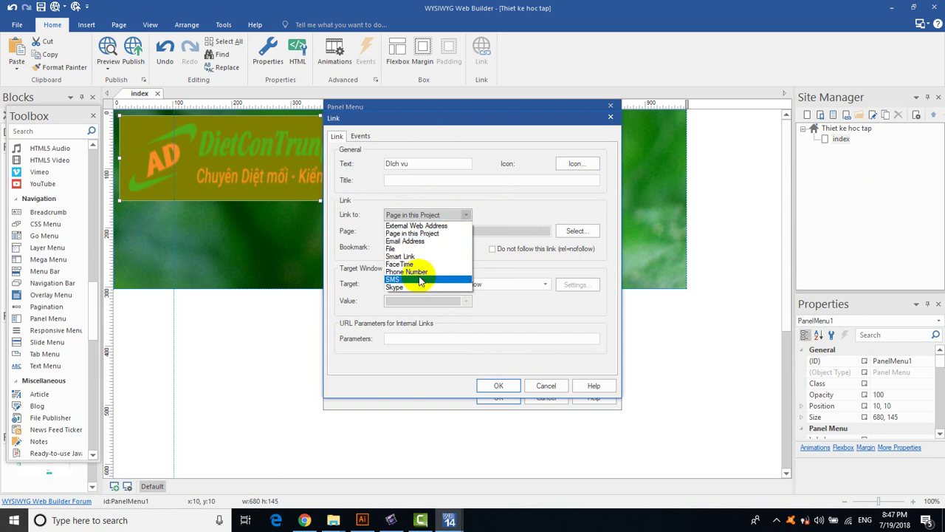
{"action": "left_click", "coordinate": [538, 206]}
{"action": "left_click", "coordinate": [493, 385]}
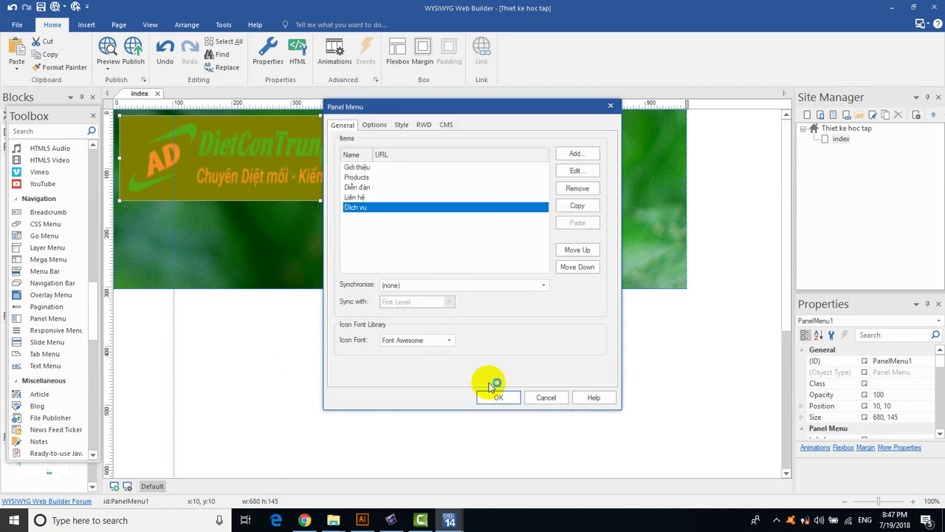
{"action": "left_click", "coordinate": [494, 398]}
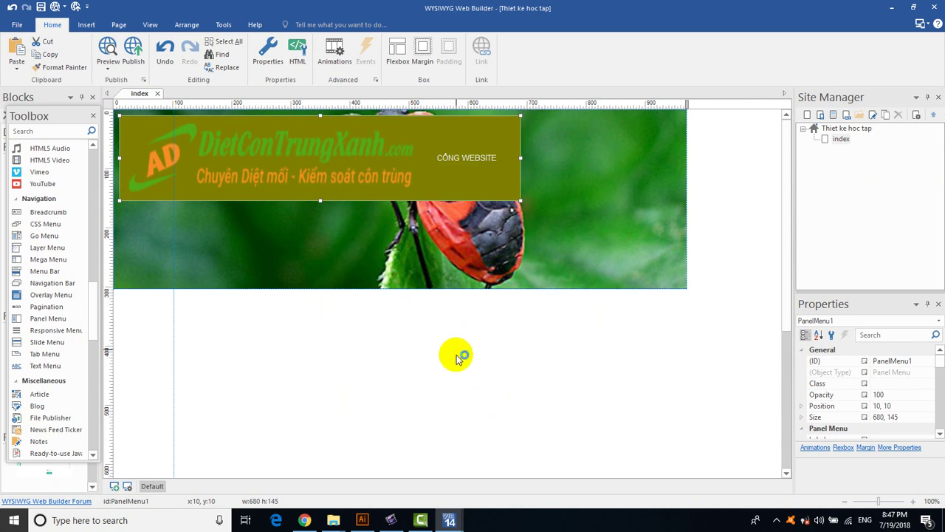
Preview the page in the browser, open the panel menu to check the renamed items, and close the preview.
{"action": "left_click", "coordinate": [456, 360]}
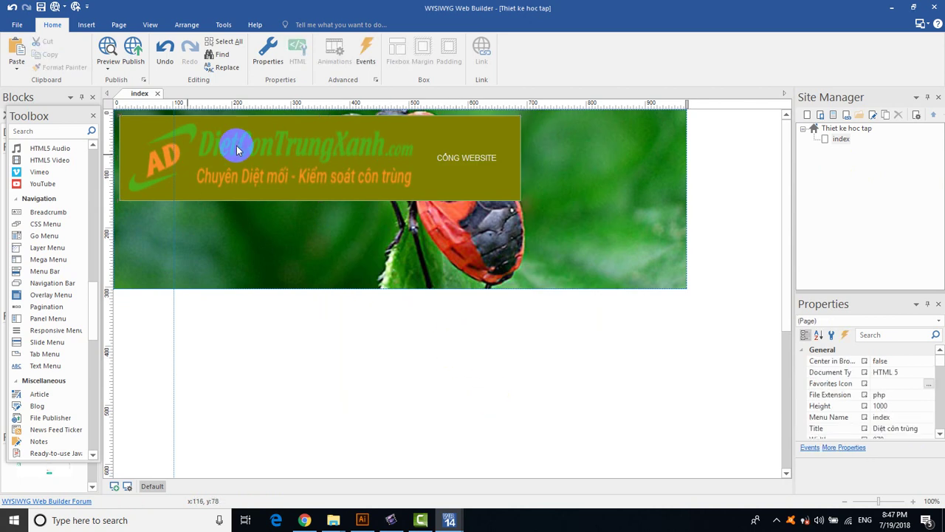
{"action": "left_click", "coordinate": [108, 55]}
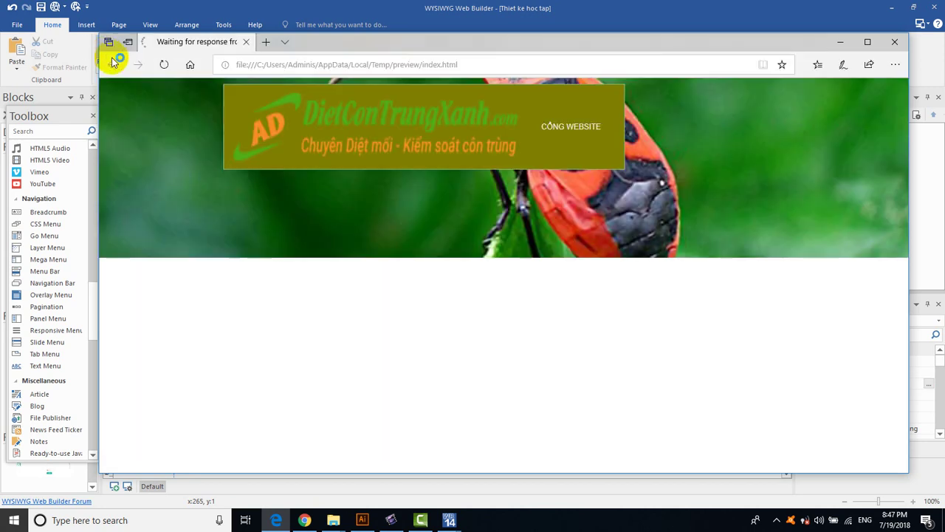
{"action": "left_click", "coordinate": [455, 152]}
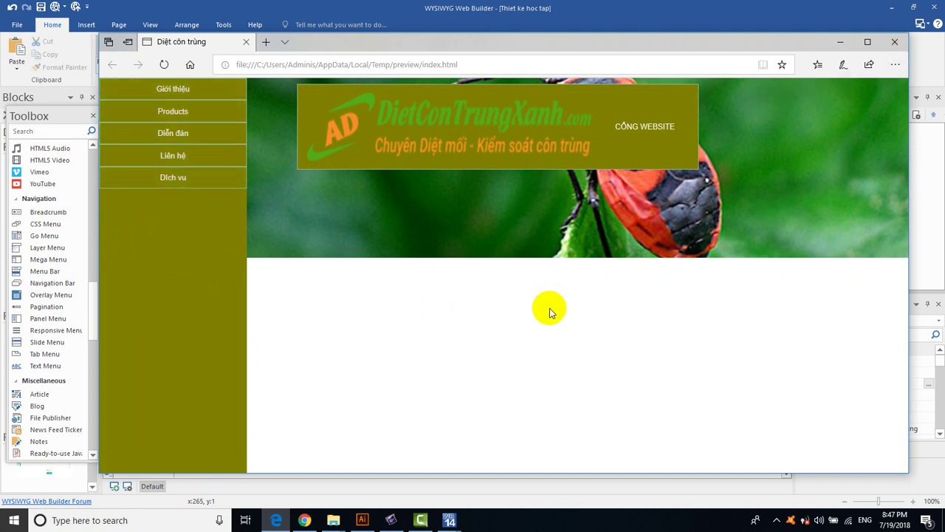
{"action": "left_click_drag", "start_coordinate": [548, 310], "coordinate": [553, 374]}
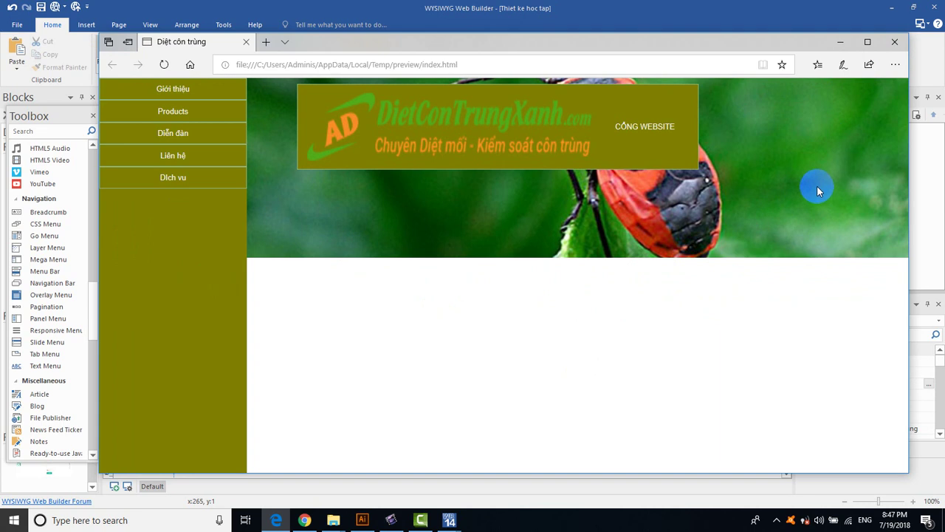
{"action": "left_click", "coordinate": [895, 42]}
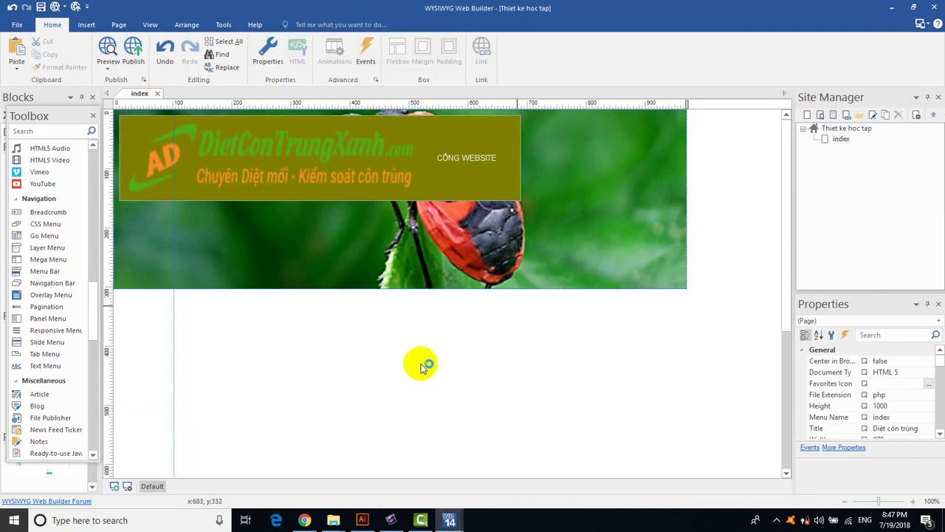
{"action": "left_click_drag", "start_coordinate": [788, 290], "coordinate": [779, 314]}
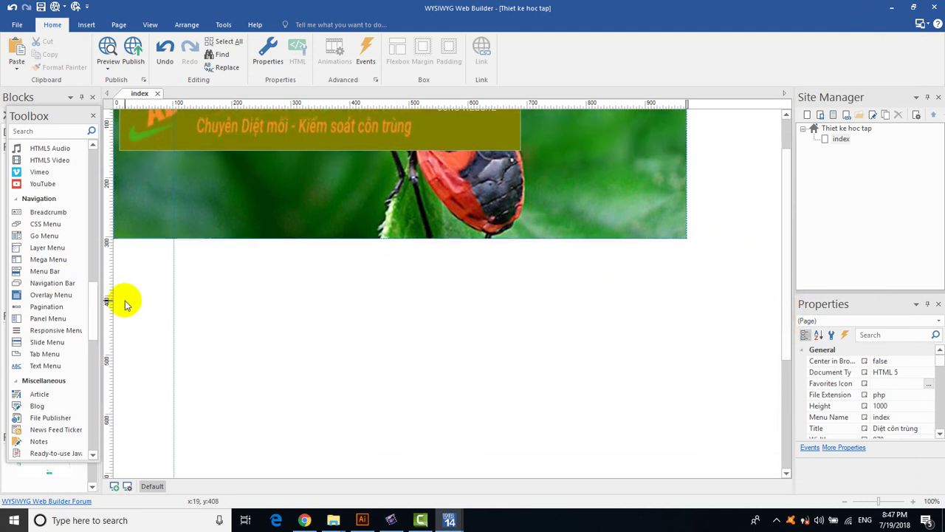
Add a flex container directly below the header image and reduce its height to 76 px.
{"action": "left_click_drag", "start_coordinate": [93, 302], "coordinate": [81, 268]}
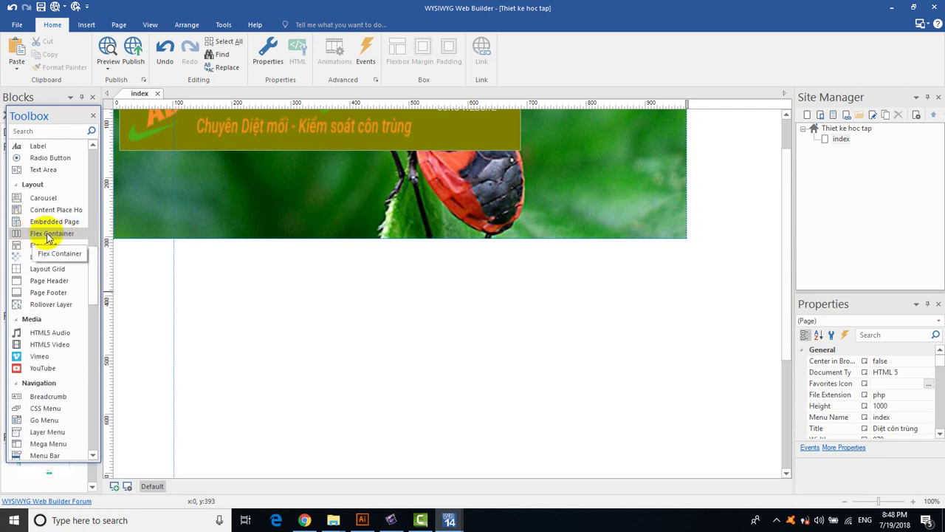
{"action": "left_click_drag", "start_coordinate": [31, 237], "coordinate": [117, 244]}
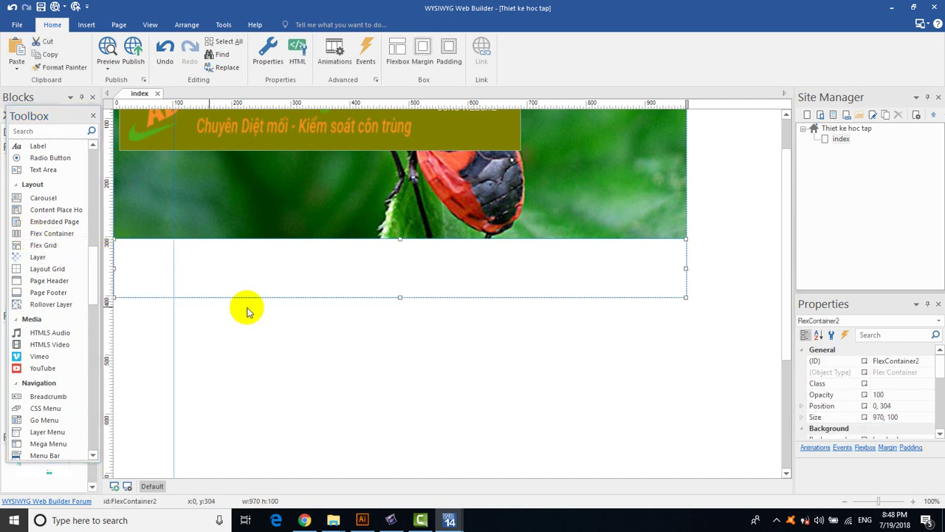
{"action": "left_click_drag", "start_coordinate": [399, 296], "coordinate": [398, 283]}
Give the new flex container below the header a solid yellow-green background.
{"action": "right_click", "coordinate": [541, 265]}
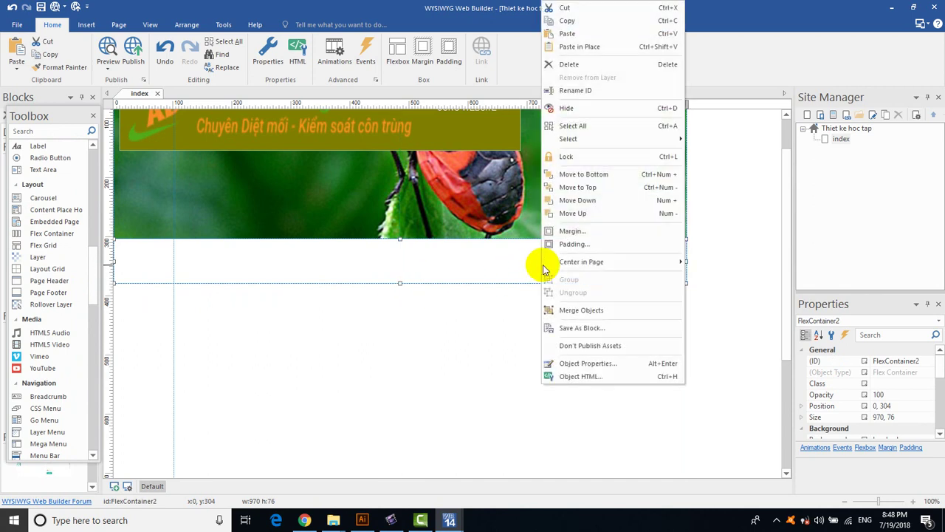
{"action": "left_click", "coordinate": [591, 363]}
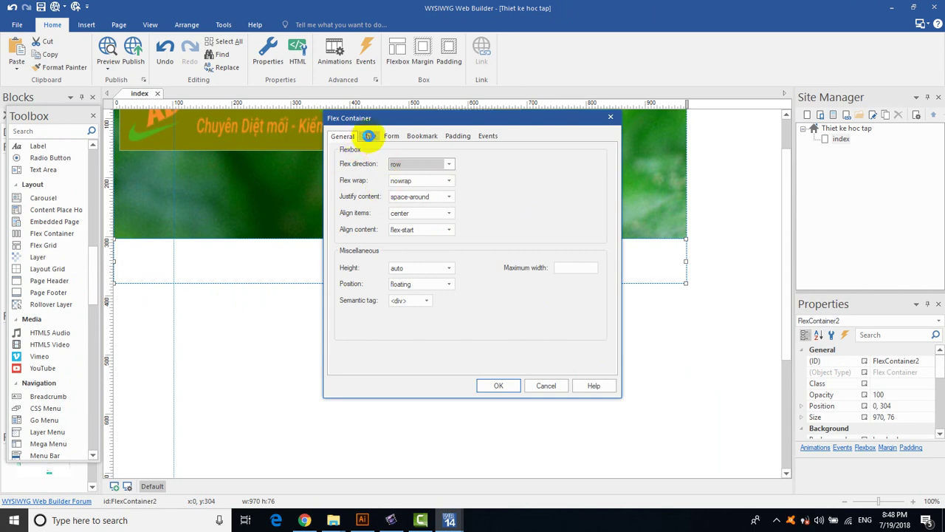
{"action": "left_click", "coordinate": [368, 135]}
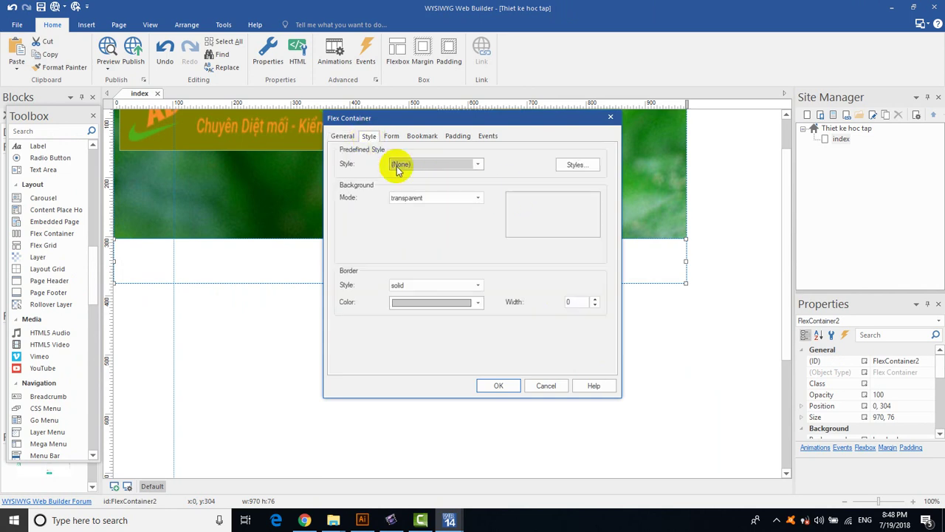
{"action": "left_click", "coordinate": [477, 165]}
{"action": "left_click", "coordinate": [477, 165]}
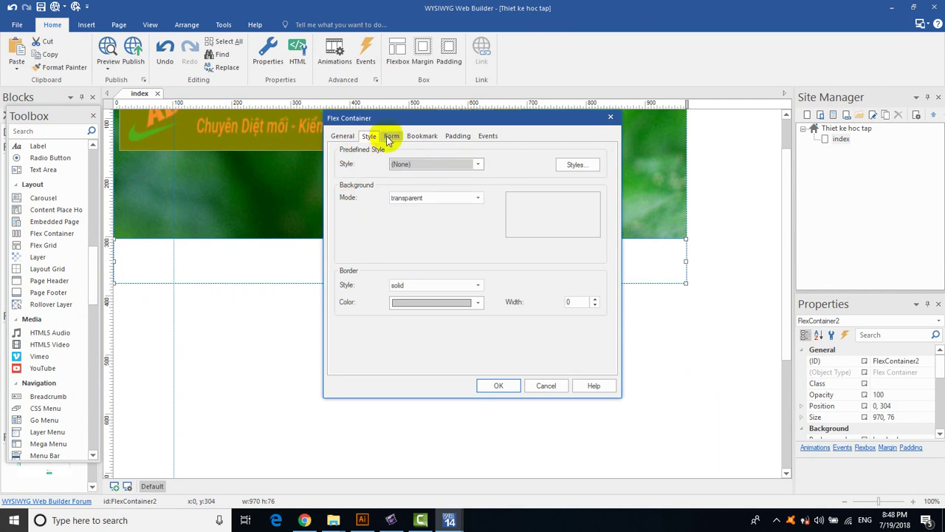
{"action": "left_click", "coordinate": [447, 197]}
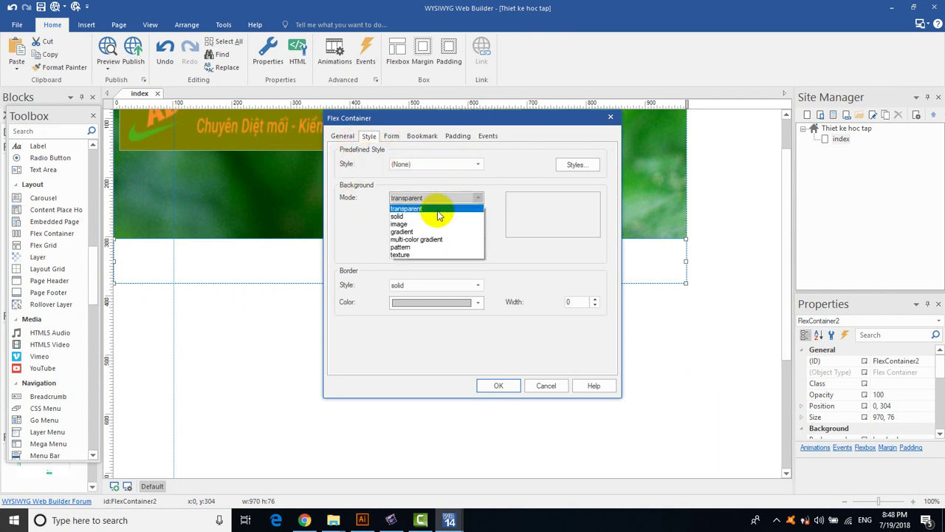
{"action": "left_click", "coordinate": [423, 217]}
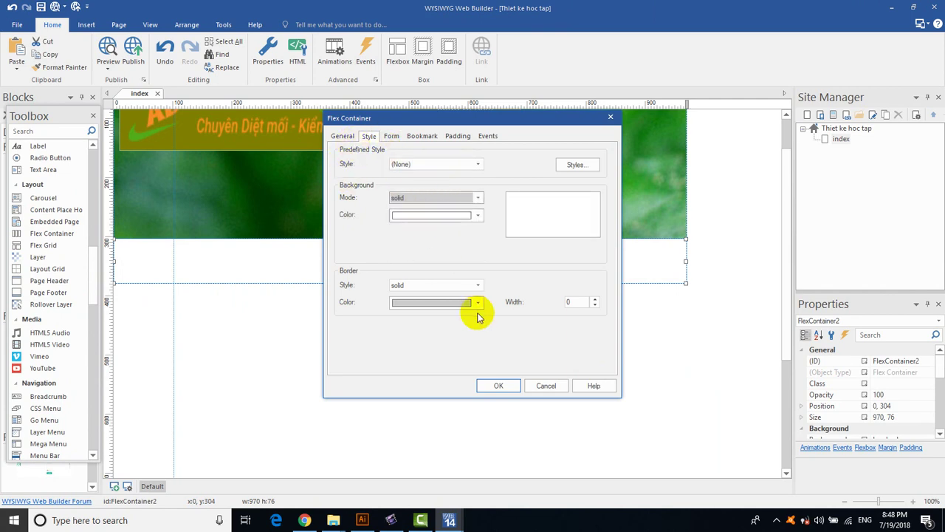
{"action": "left_click", "coordinate": [477, 215]}
{"action": "left_click", "coordinate": [485, 308]}
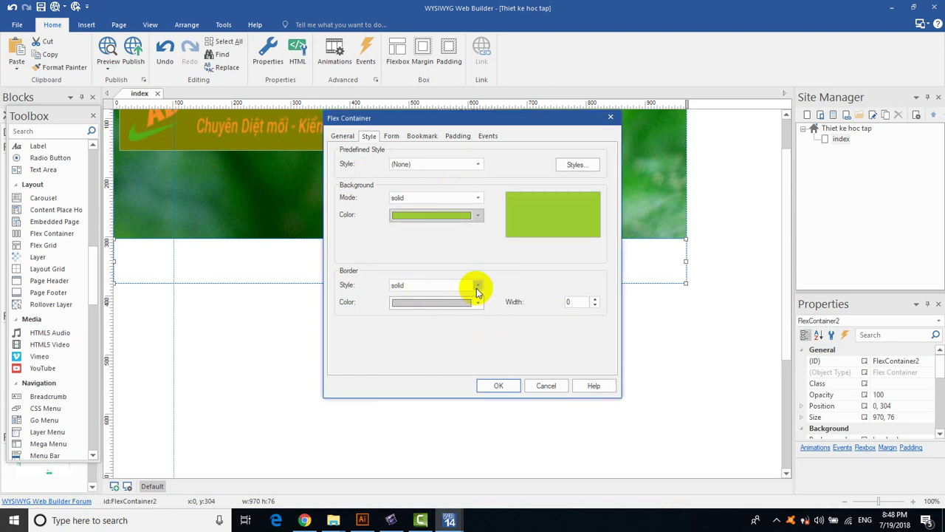
Set the flex container's border style to dashed with colour #80003B and apply the style changes.
{"action": "left_click", "coordinate": [476, 288]}
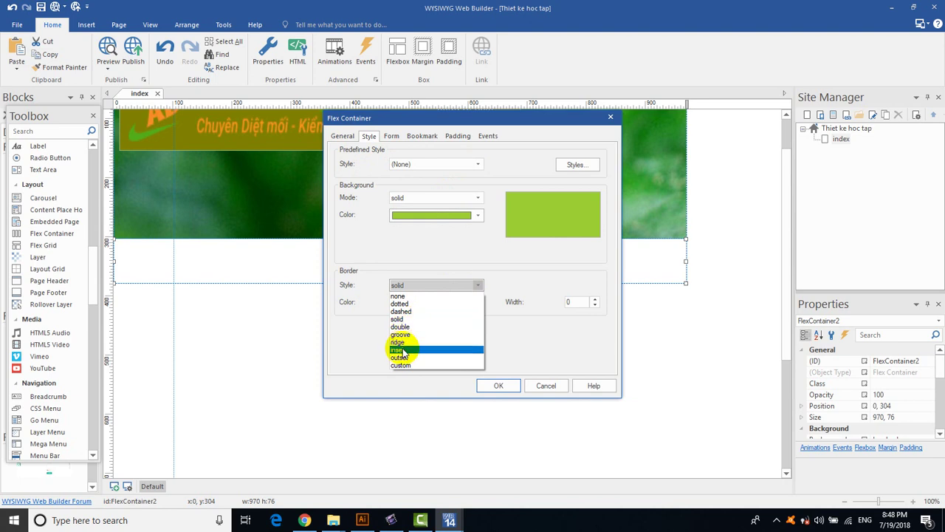
{"action": "left_click", "coordinate": [404, 311]}
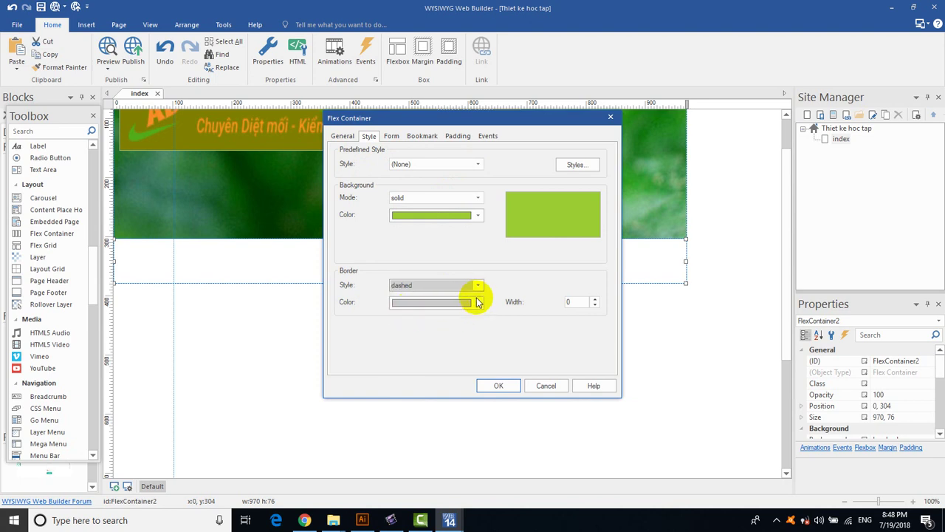
{"action": "left_click", "coordinate": [478, 303]}
{"action": "left_click", "coordinate": [446, 358]}
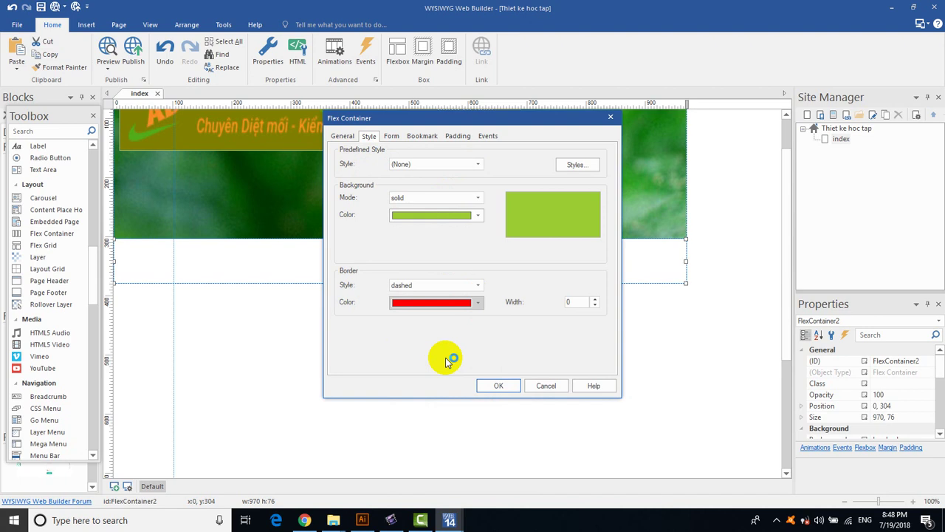
{"action": "left_click", "coordinate": [476, 302]}
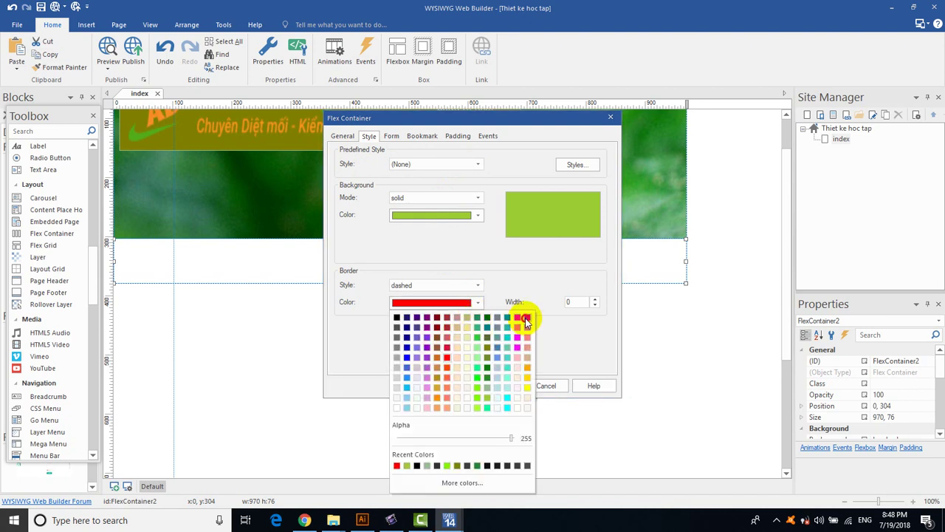
{"action": "left_click", "coordinate": [524, 320]}
{"action": "left_click", "coordinate": [476, 302]}
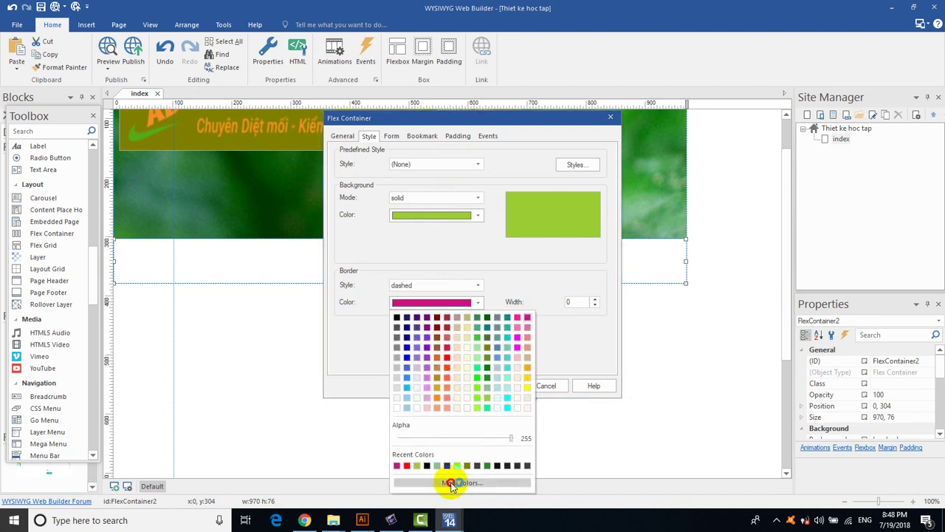
{"action": "left_click", "coordinate": [452, 484]}
{"action": "left_click", "coordinate": [470, 214]}
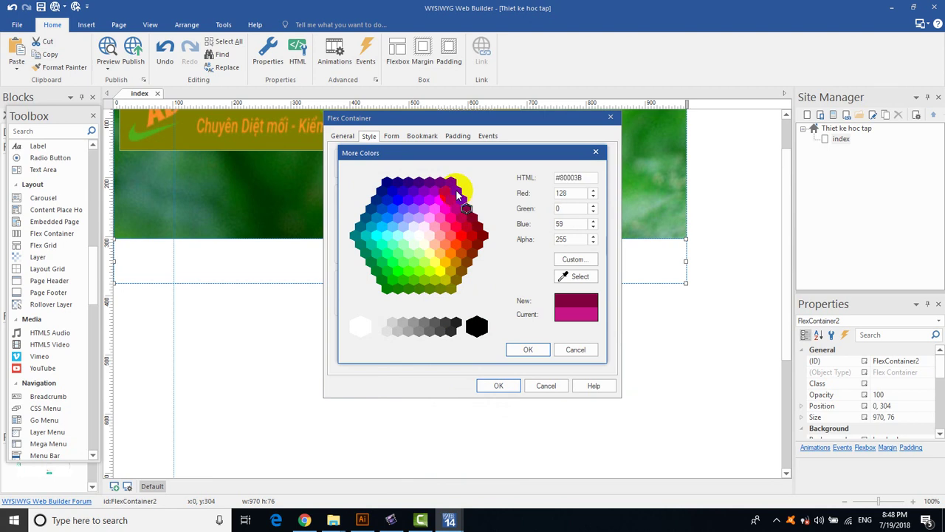
{"action": "left_click", "coordinate": [527, 349]}
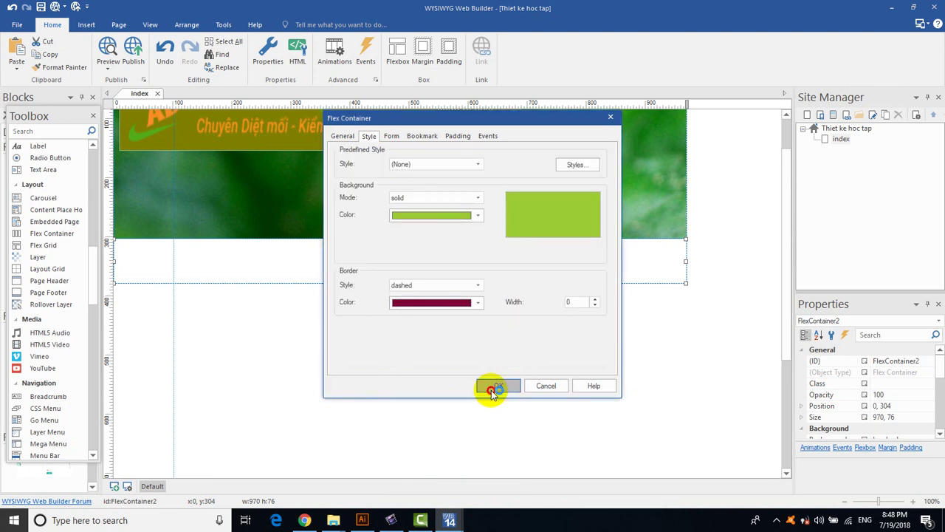
{"action": "left_click", "coordinate": [491, 387]}
{"action": "left_click", "coordinate": [583, 338]}
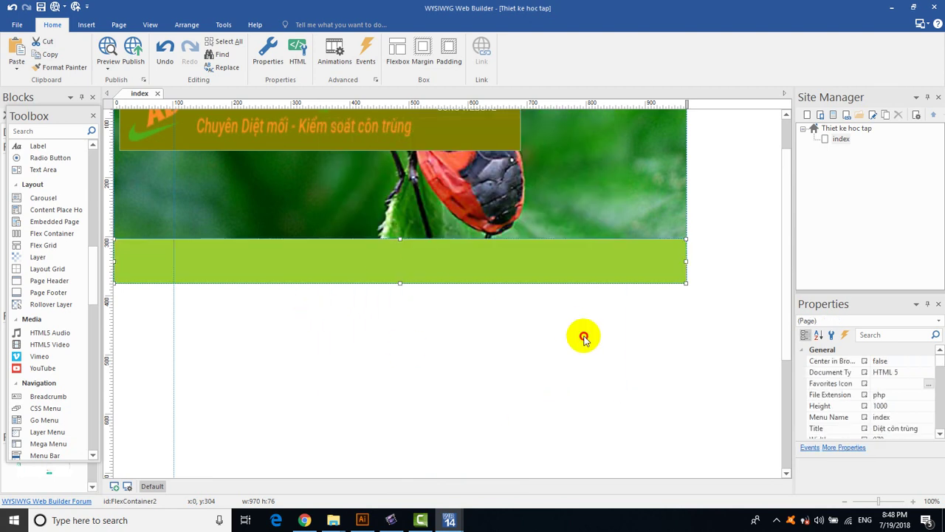
{"action": "left_click", "coordinate": [460, 263]}
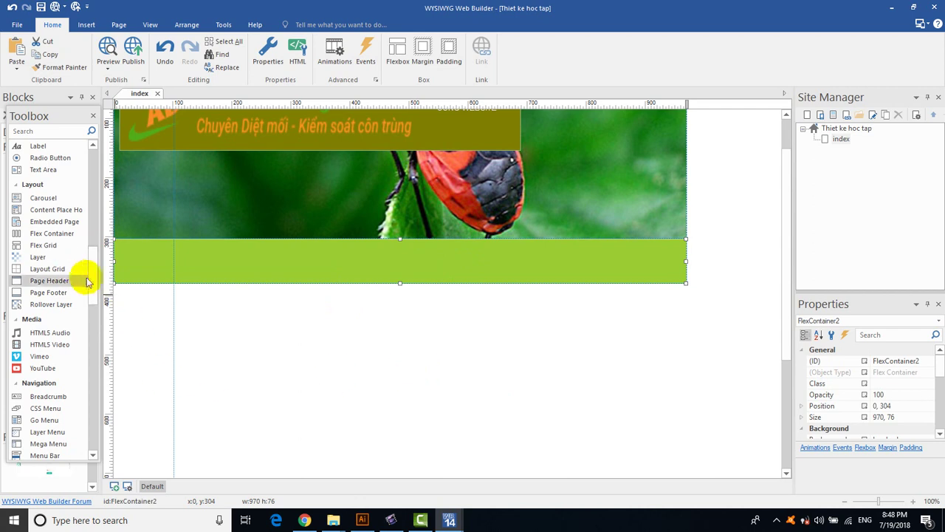
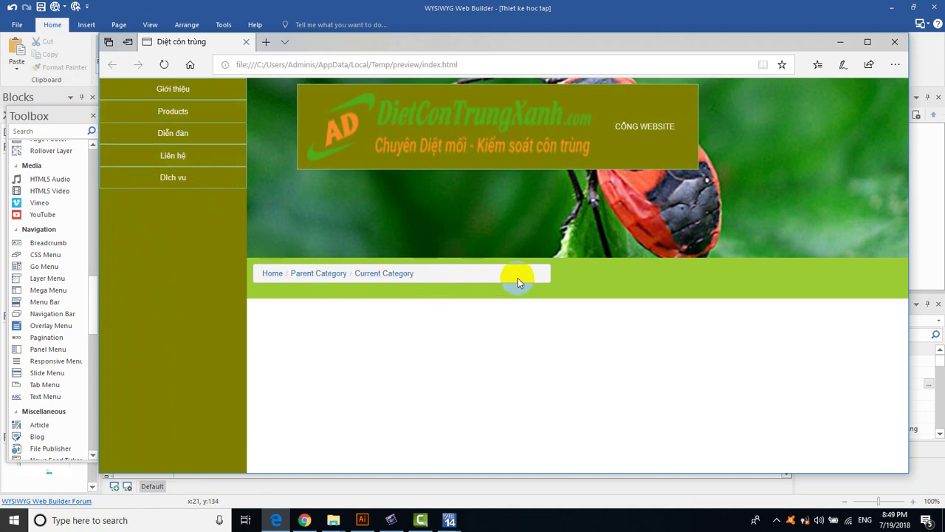
Minimise the browser preview and add a flex container below the green breadcrumb bar, extending its height to 563 px.
{"action": "left_click", "coordinate": [841, 44]}
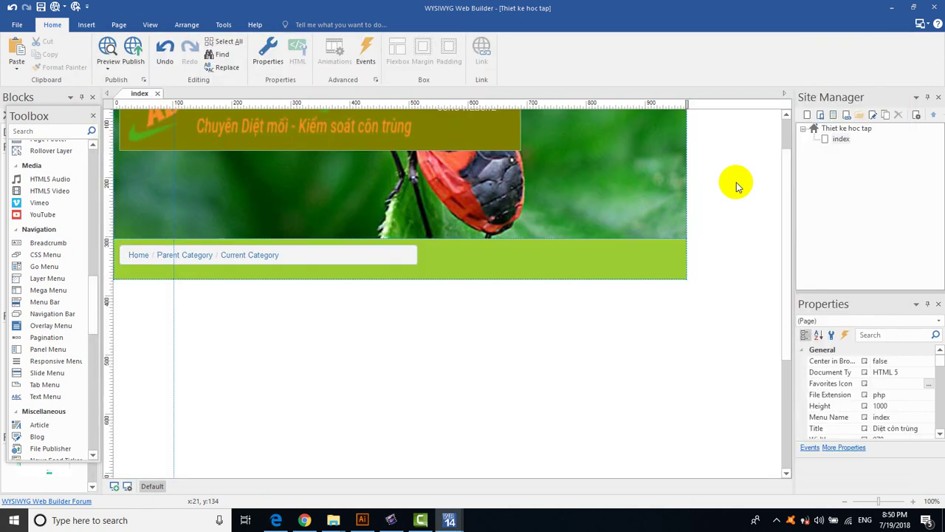
{"action": "left_click_drag", "start_coordinate": [788, 321], "coordinate": [755, 348]}
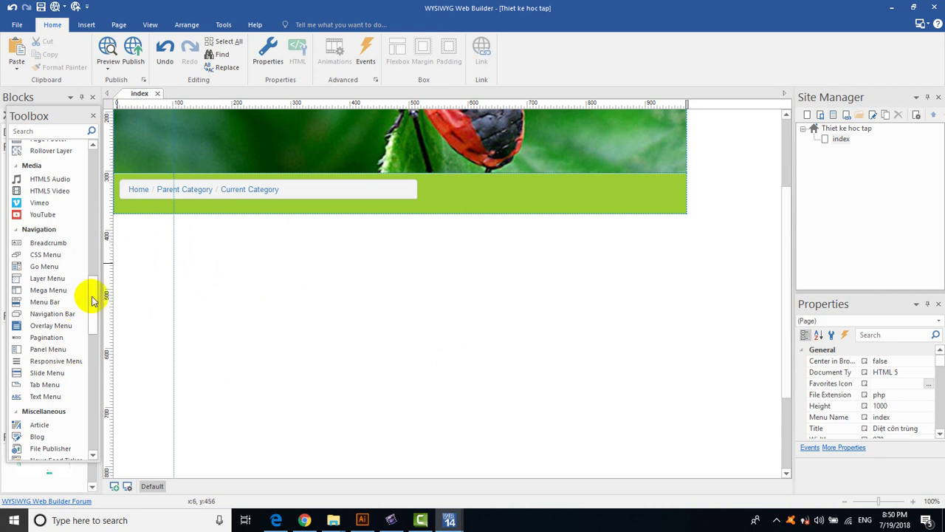
{"action": "left_click_drag", "start_coordinate": [92, 301], "coordinate": [89, 272]}
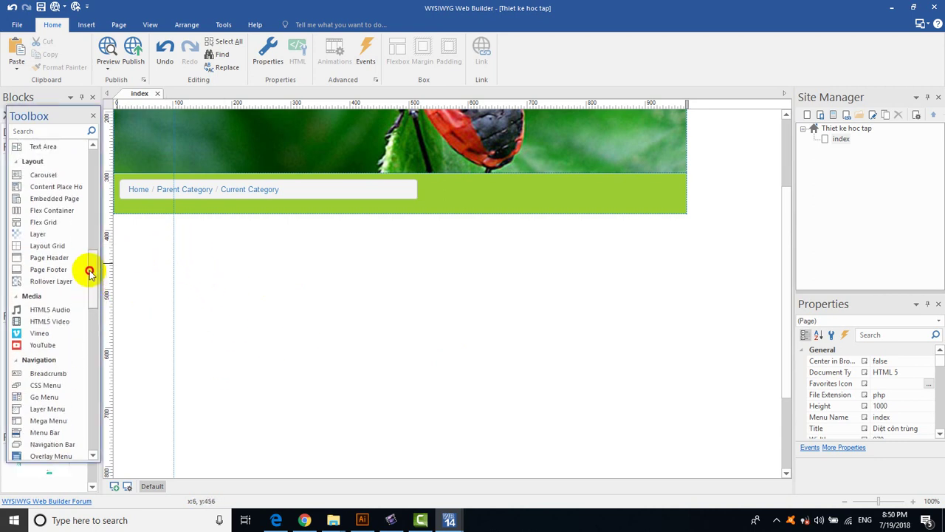
{"action": "left_click", "coordinate": [42, 213]}
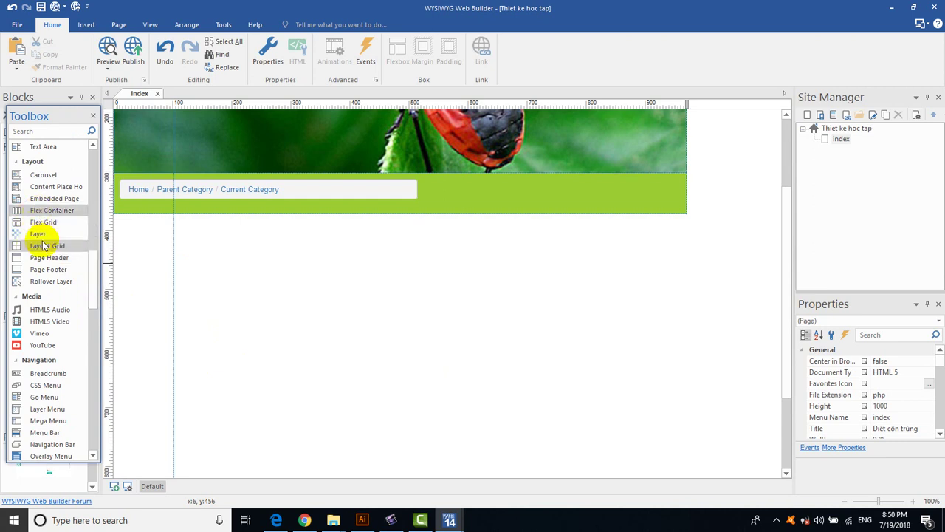
{"action": "left_click_drag", "start_coordinate": [41, 212], "coordinate": [118, 220]}
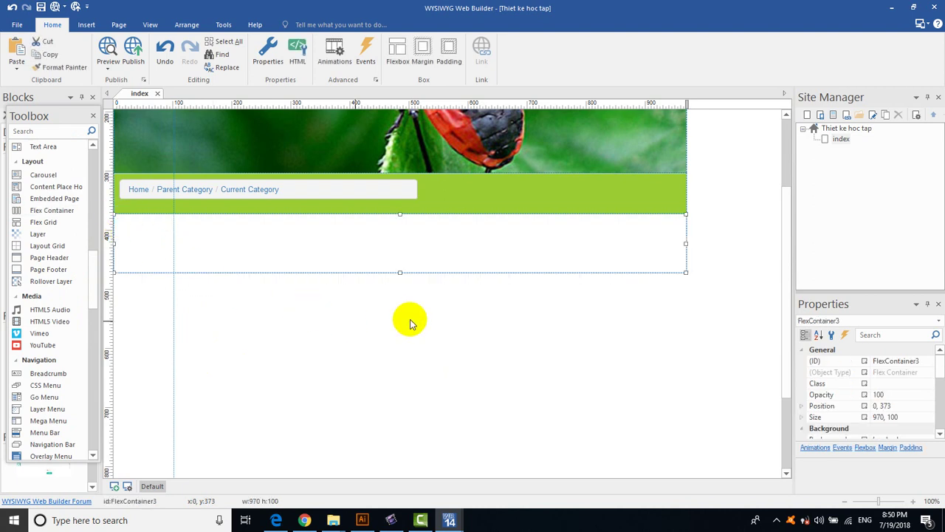
{"action": "left_click_drag", "start_coordinate": [399, 274], "coordinate": [399, 457]}
{"action": "scroll", "coordinate": [785, 291], "scroll_direction": "down", "scroll_amount": 4}
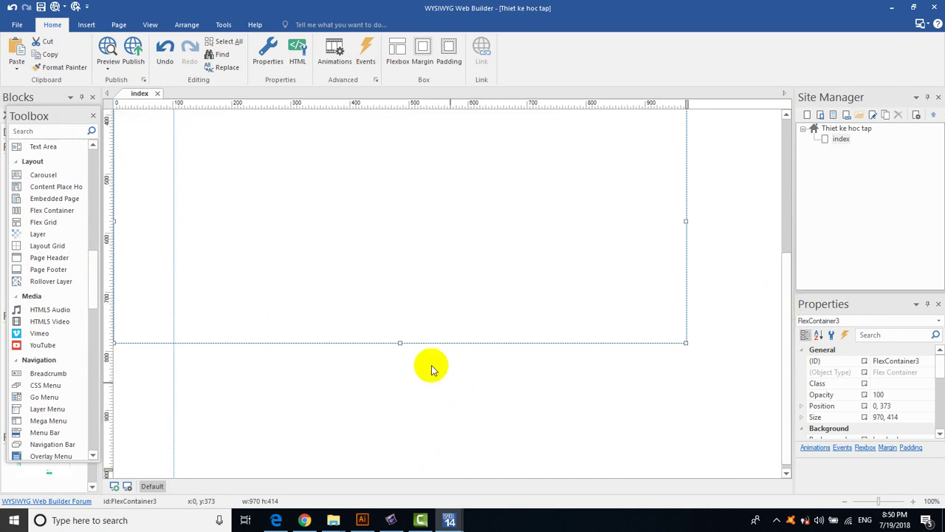
{"action": "left_click_drag", "start_coordinate": [397, 341], "coordinate": [399, 430]}
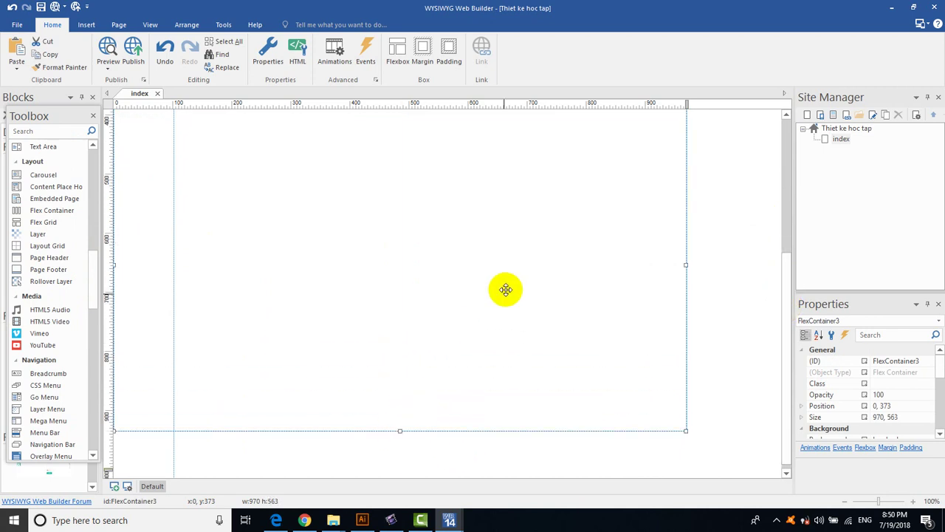
Set the height mode of the large flex container to fixed, keeping its row direction and nowrap setting.
{"action": "right_click", "coordinate": [506, 288]}
{"action": "left_click", "coordinate": [565, 362]}
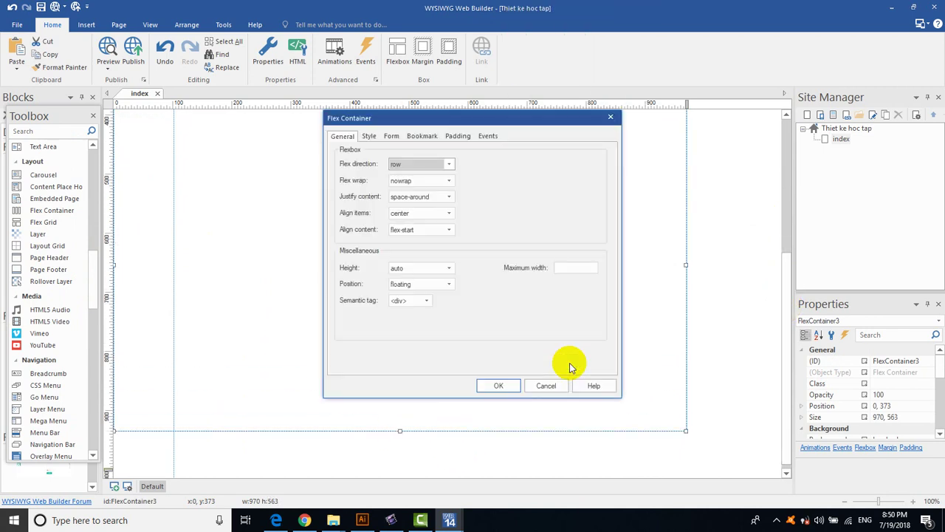
{"action": "left_click", "coordinate": [448, 271]}
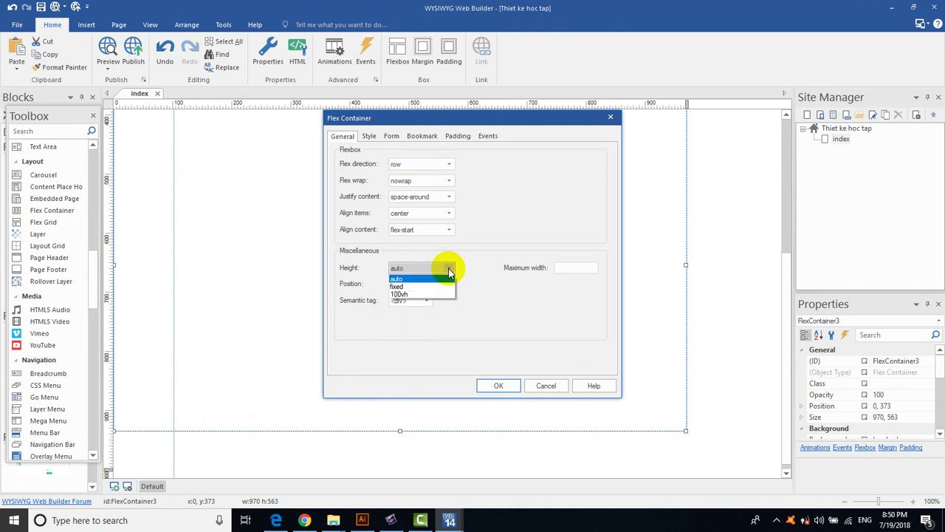
{"action": "left_click", "coordinate": [410, 284]}
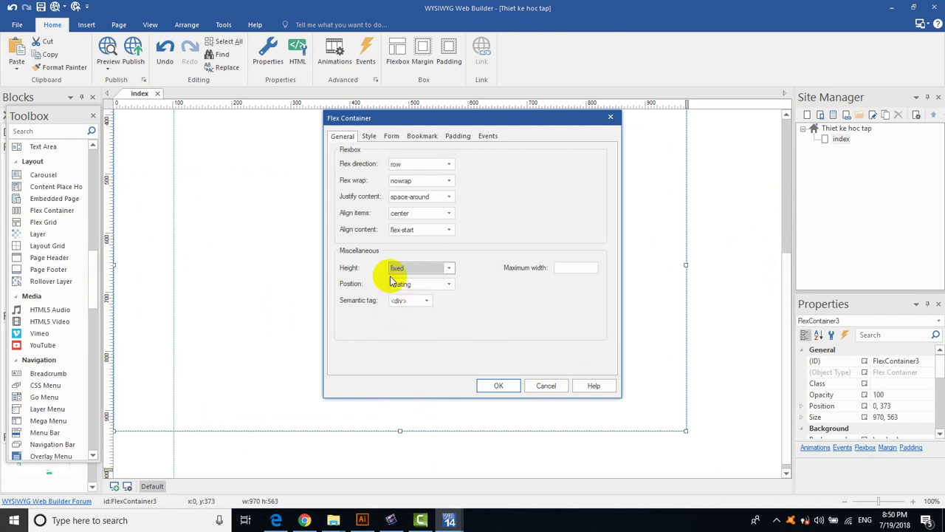
{"action": "left_click", "coordinate": [448, 164]}
{"action": "left_click", "coordinate": [450, 166]}
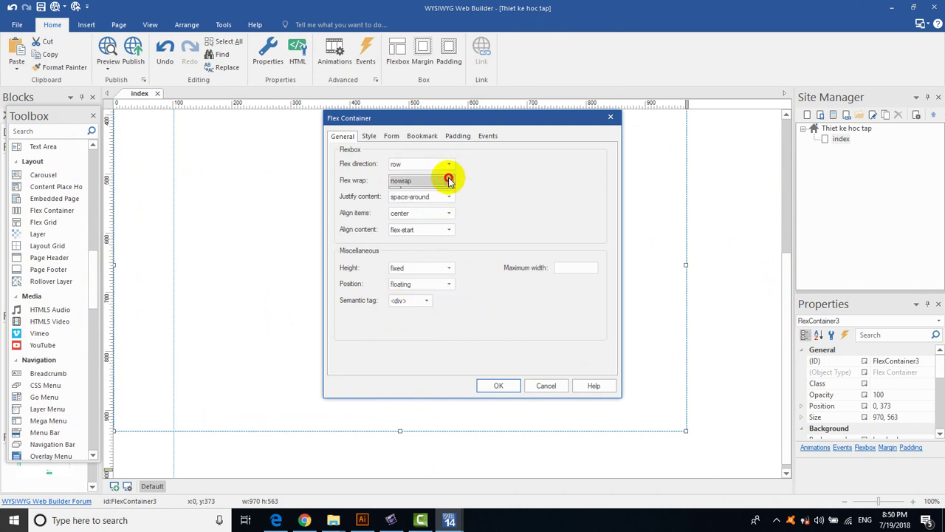
{"action": "left_click", "coordinate": [448, 181]}
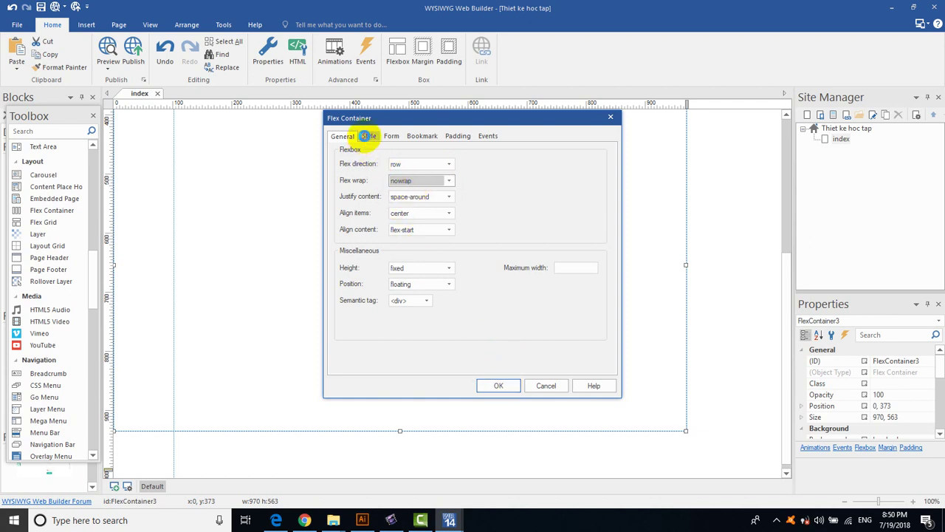
Give the large flex container below the breadcrumb bar a solid background in green #00C080 and apply it.
{"action": "left_click", "coordinate": [367, 136]}
{"action": "left_click", "coordinate": [477, 198]}
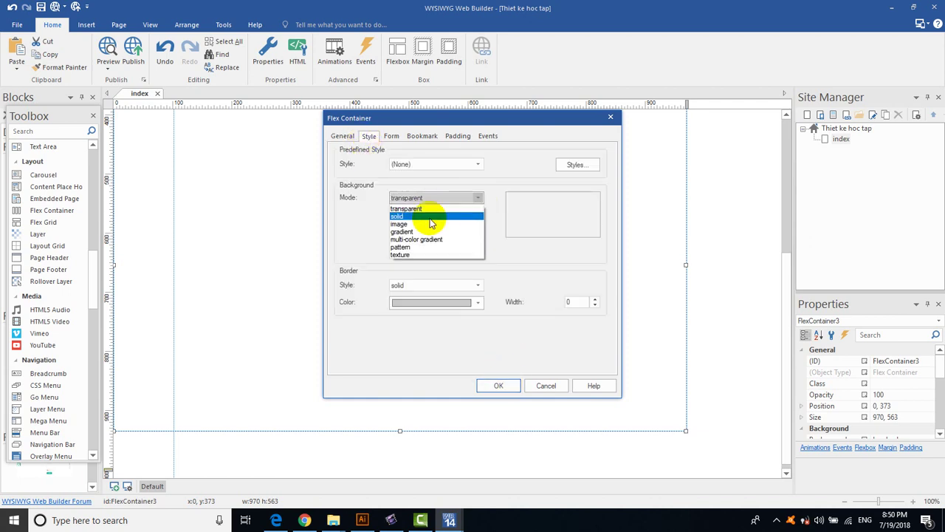
{"action": "left_click", "coordinate": [430, 216]}
{"action": "left_click", "coordinate": [477, 215]}
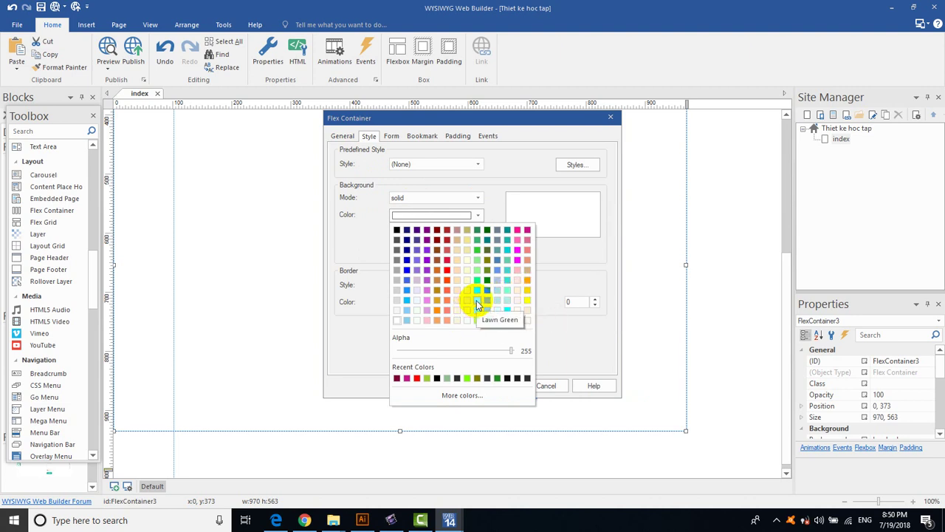
{"action": "left_click", "coordinate": [473, 396]}
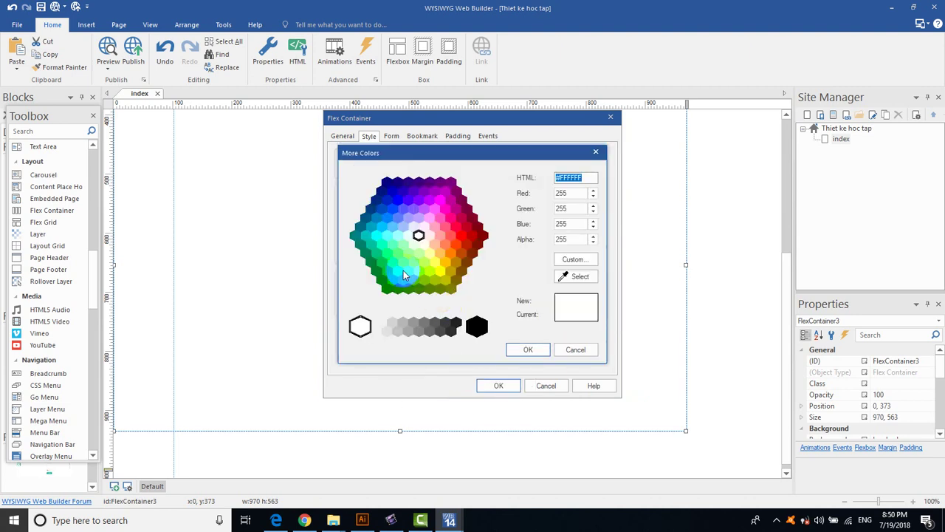
{"action": "left_click", "coordinate": [376, 255]}
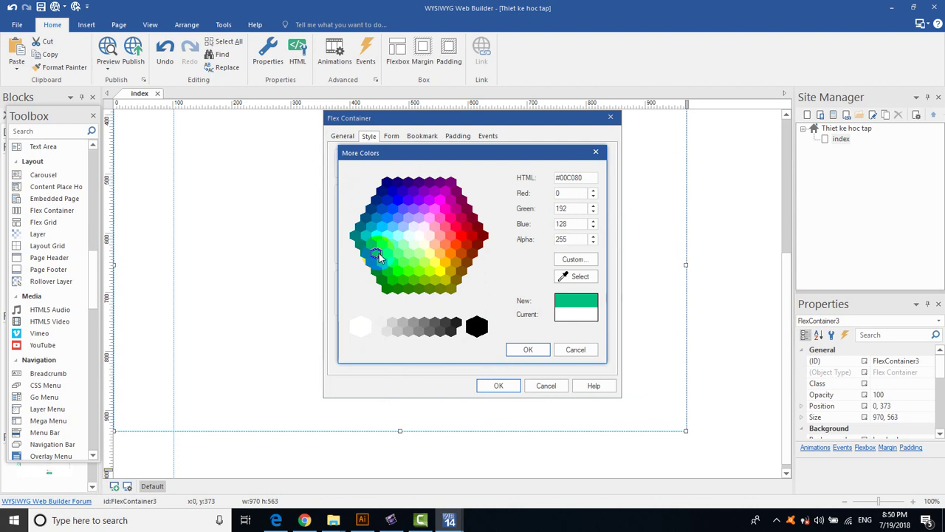
{"action": "left_click", "coordinate": [518, 349]}
{"action": "left_click", "coordinate": [500, 386]}
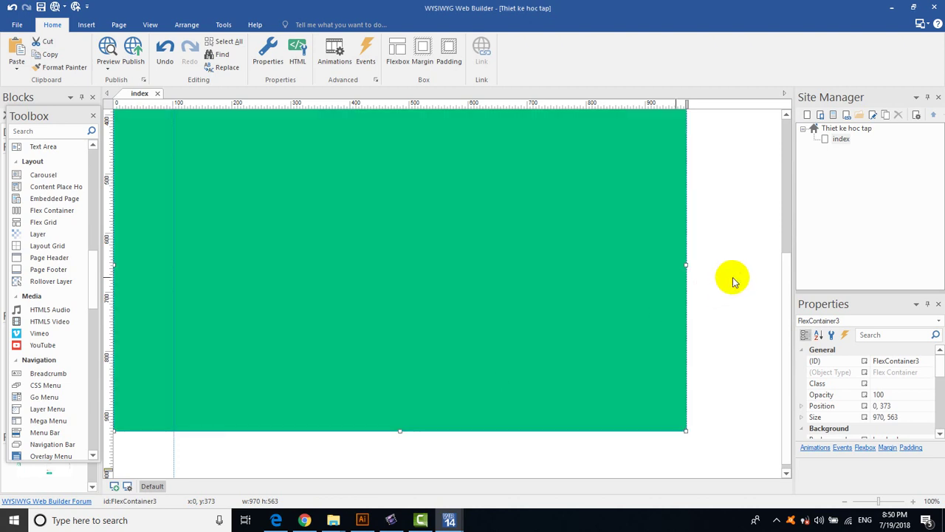
{"action": "scroll", "coordinate": [735, 284], "scroll_direction": "up", "scroll_amount": 4}
{"action": "scroll", "coordinate": [744, 296], "scroll_direction": "down", "scroll_amount": 2}
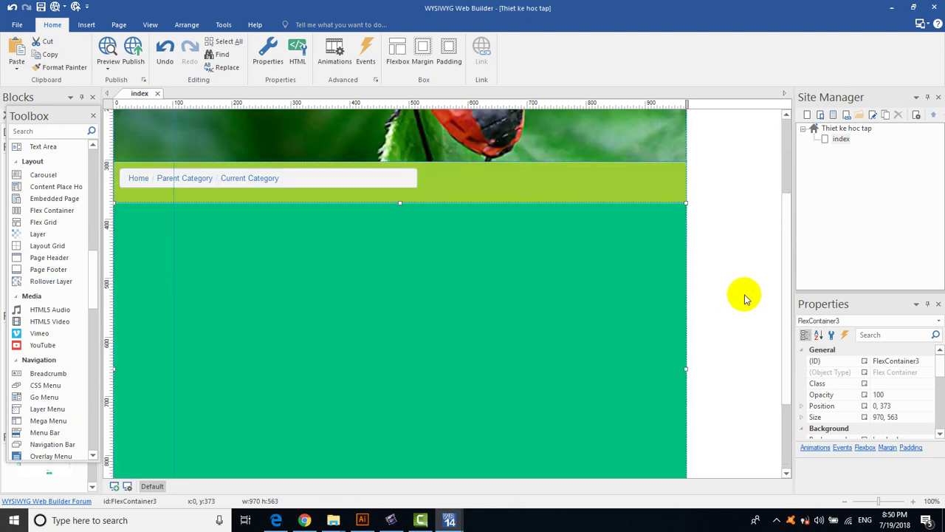
Change the large flex container's solid background colour to bright yellow-green and apply it.
{"action": "right_click", "coordinate": [450, 365]}
{"action": "left_click", "coordinate": [495, 363]}
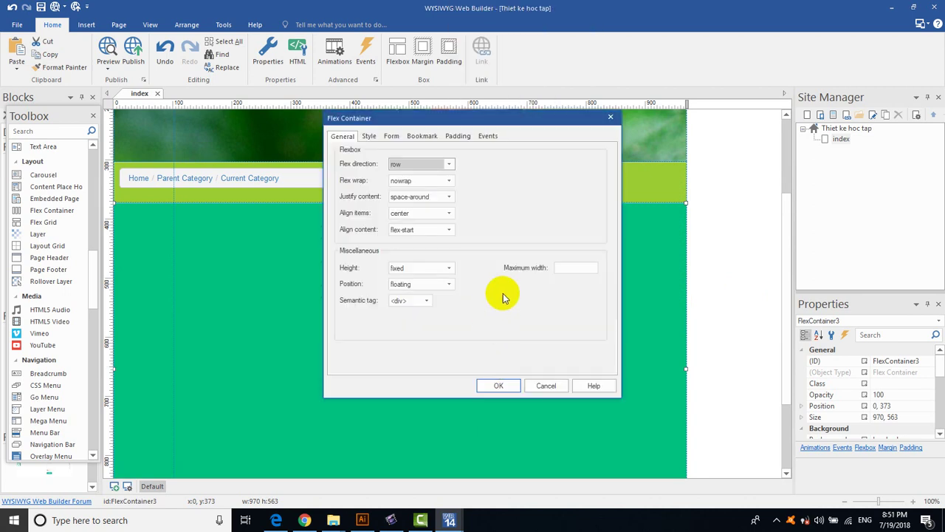
{"action": "left_click", "coordinate": [367, 135]}
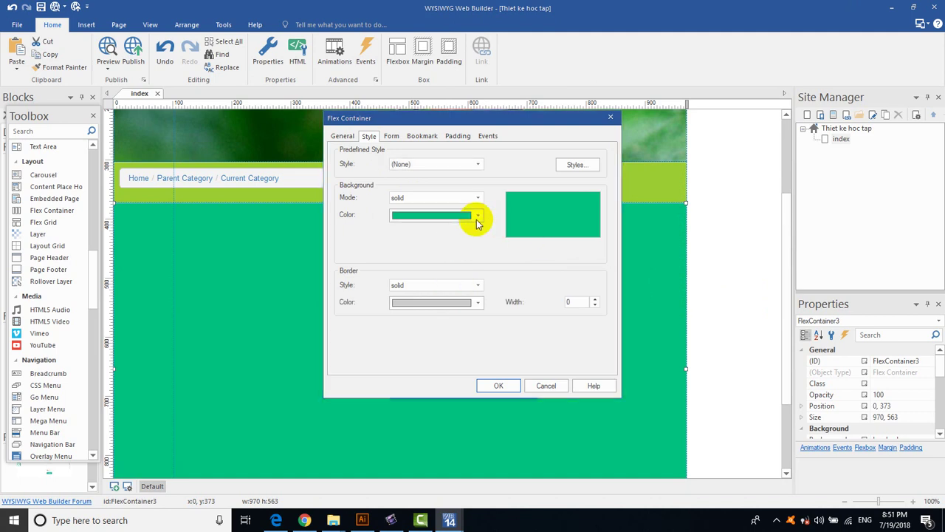
{"action": "left_click", "coordinate": [477, 217]}
{"action": "left_click", "coordinate": [477, 316]}
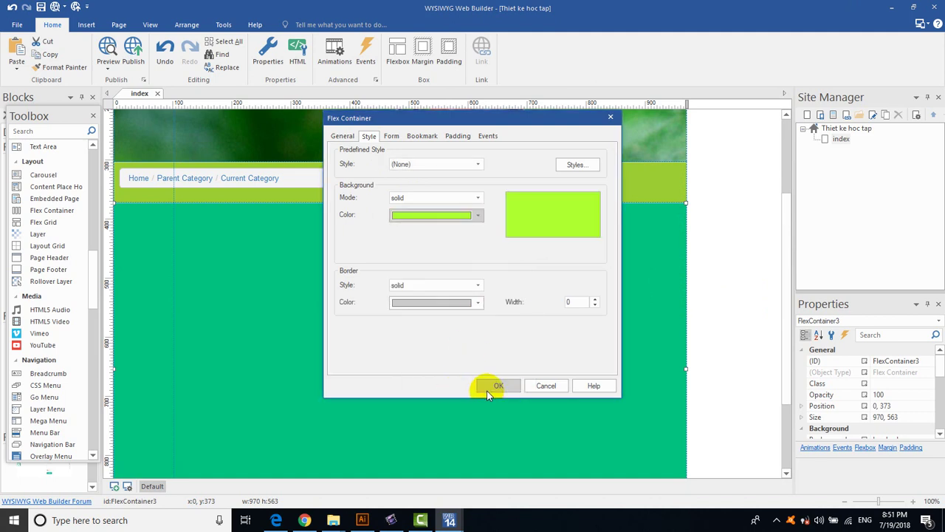
{"action": "left_click", "coordinate": [488, 387]}
{"action": "scroll", "coordinate": [690, 323], "scroll_direction": "up", "scroll_amount": 3}
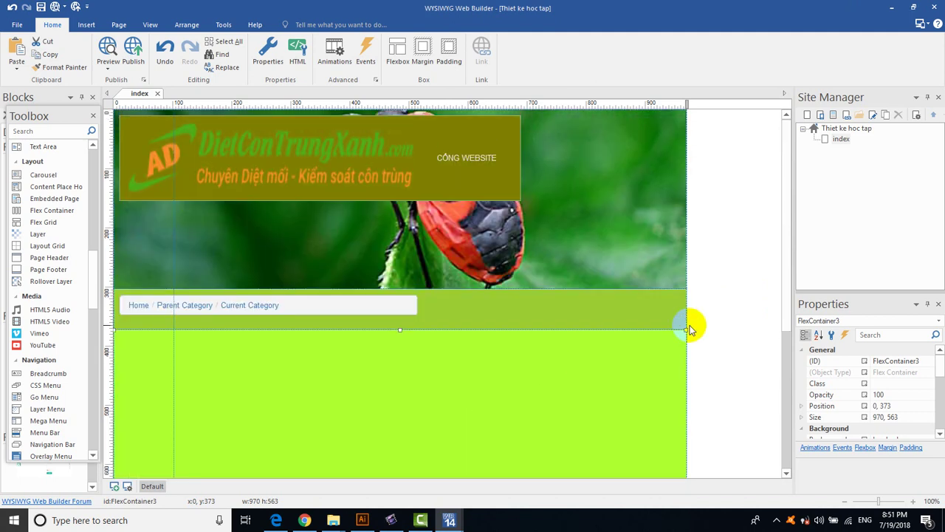
Add a photo collage inside the yellow-green container, enlarge it to about 499 by 499 px and place it near x 235, y 405.
{"action": "scroll", "coordinate": [691, 328], "scroll_direction": "down", "scroll_amount": 4}
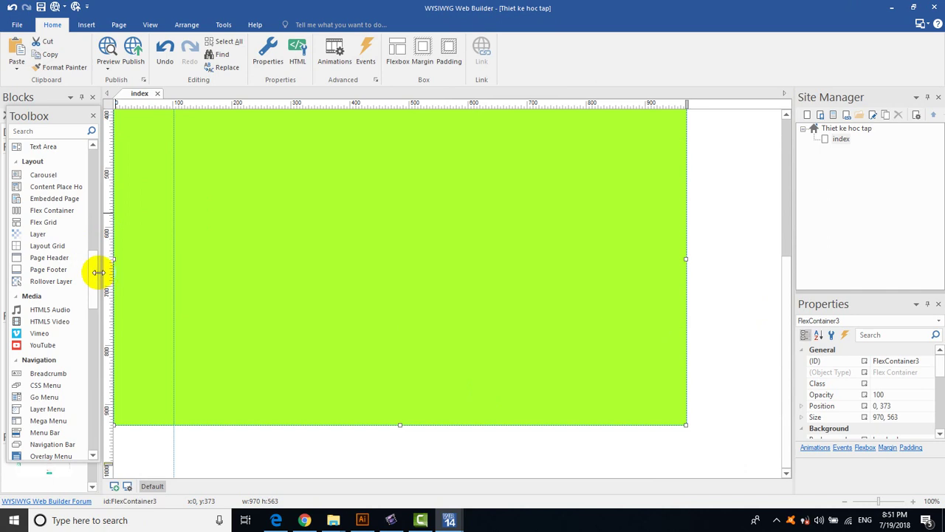
{"action": "left_click_drag", "start_coordinate": [95, 268], "coordinate": [94, 184]}
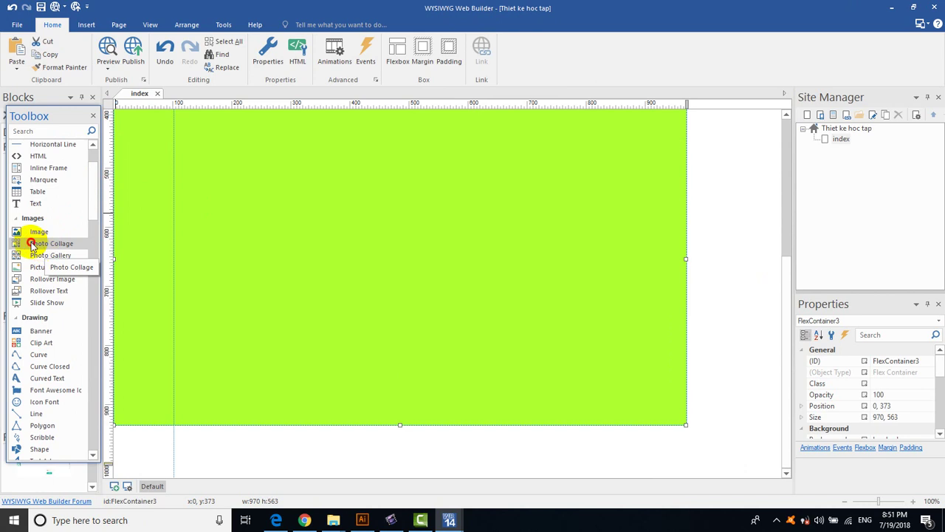
{"action": "left_click_drag", "start_coordinate": [32, 246], "coordinate": [371, 231]}
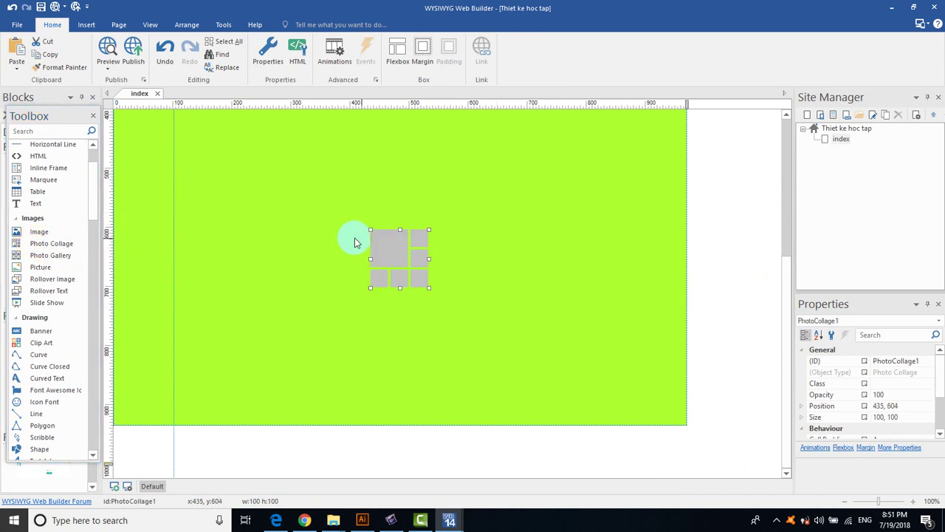
{"action": "left_click_drag", "start_coordinate": [429, 287], "coordinate": [563, 418]}
{"action": "left_click_drag", "start_coordinate": [459, 293], "coordinate": [440, 276]}
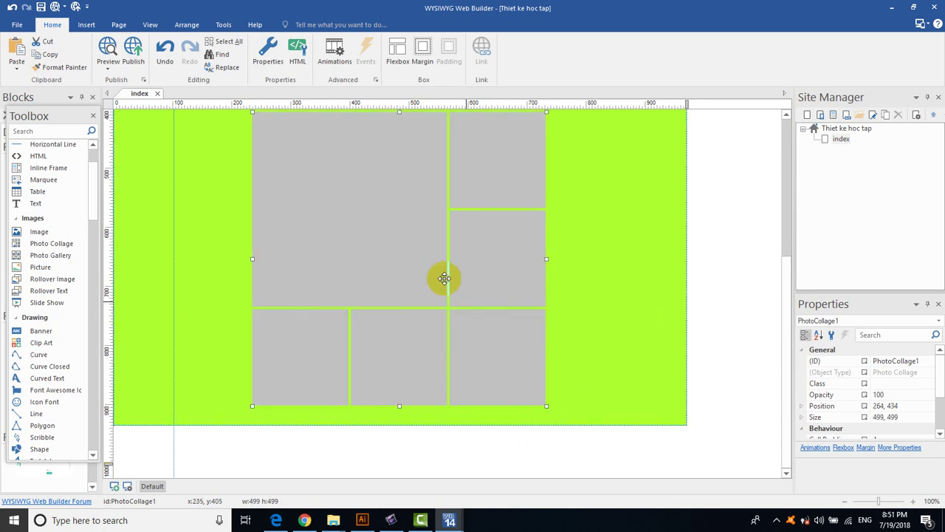
Add the images bo xit 2.jpg and diet-con-trung-toan-quoc.jpg from the ANH CHO WEB folder to the photo collage.
{"action": "right_click", "coordinate": [477, 247]}
{"action": "left_click", "coordinate": [508, 364]}
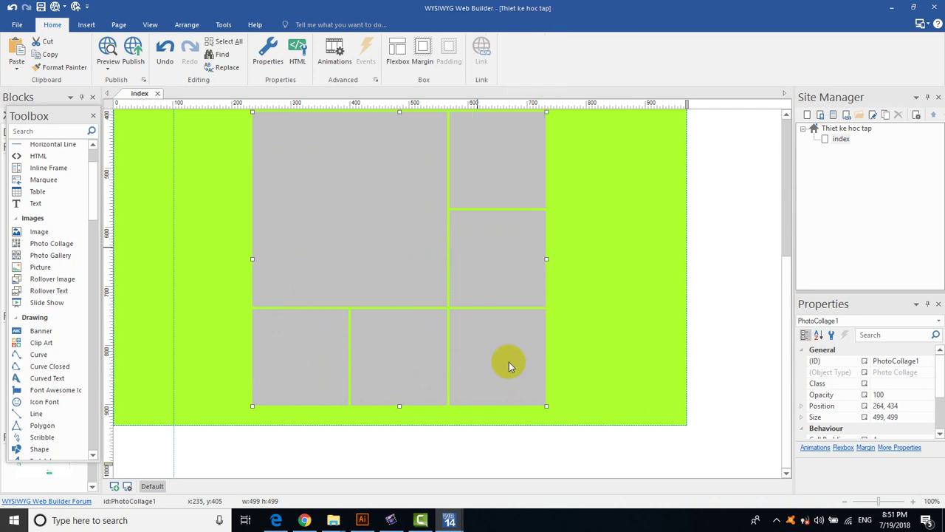
{"action": "left_click", "coordinate": [598, 117]}
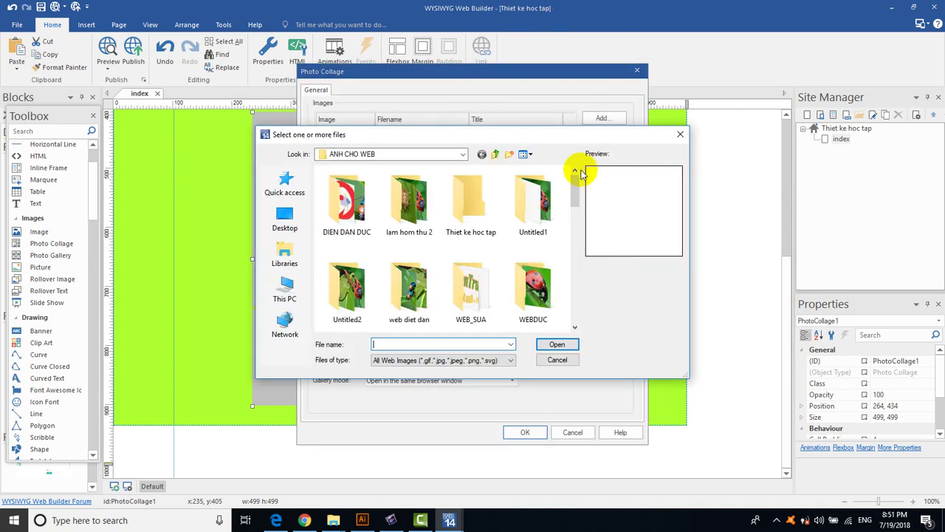
{"action": "left_click_drag", "start_coordinate": [575, 199], "coordinate": [574, 258]}
{"action": "double_click", "coordinate": [471, 275]}
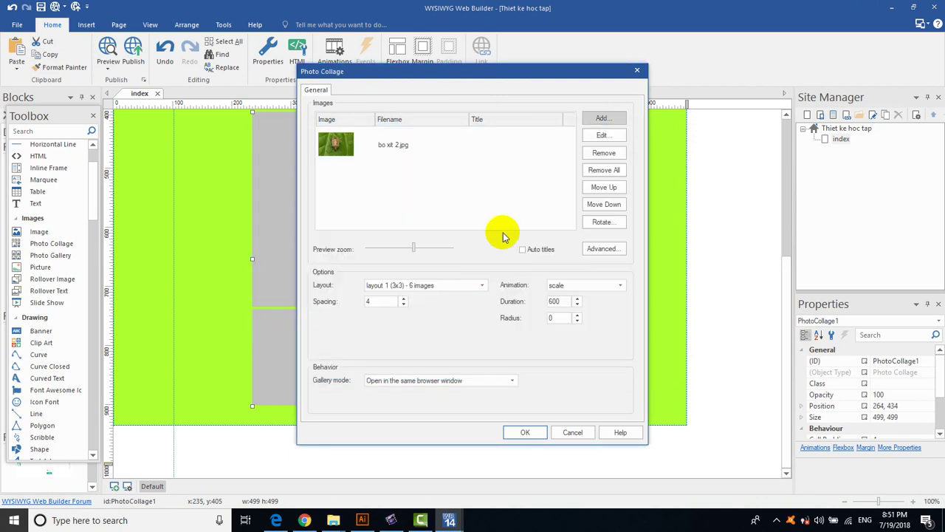
{"action": "left_click", "coordinate": [600, 117]}
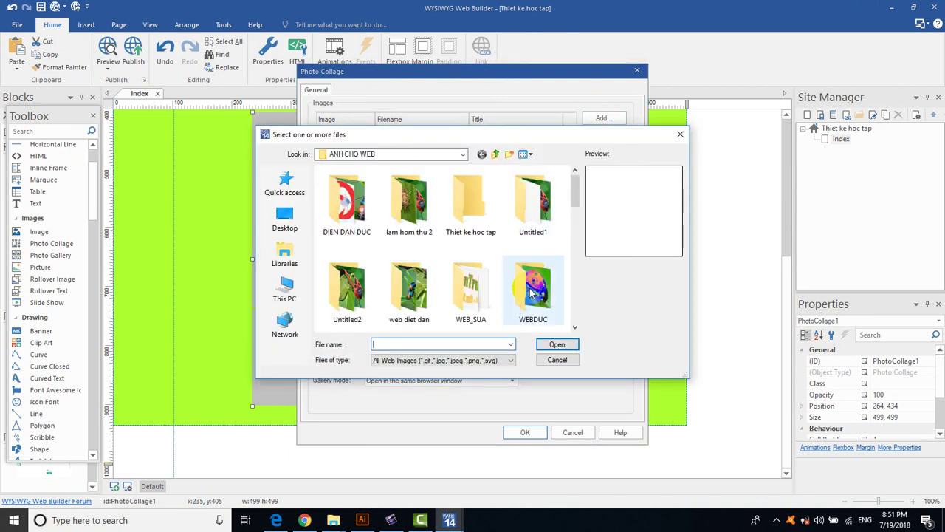
{"action": "left_click_drag", "start_coordinate": [573, 204], "coordinate": [574, 275]}
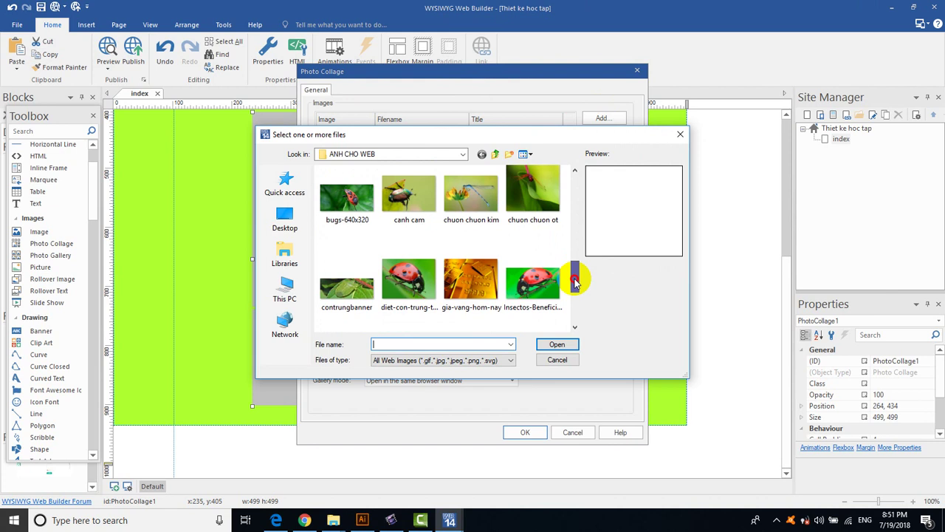
{"action": "double_click", "coordinate": [408, 279]}
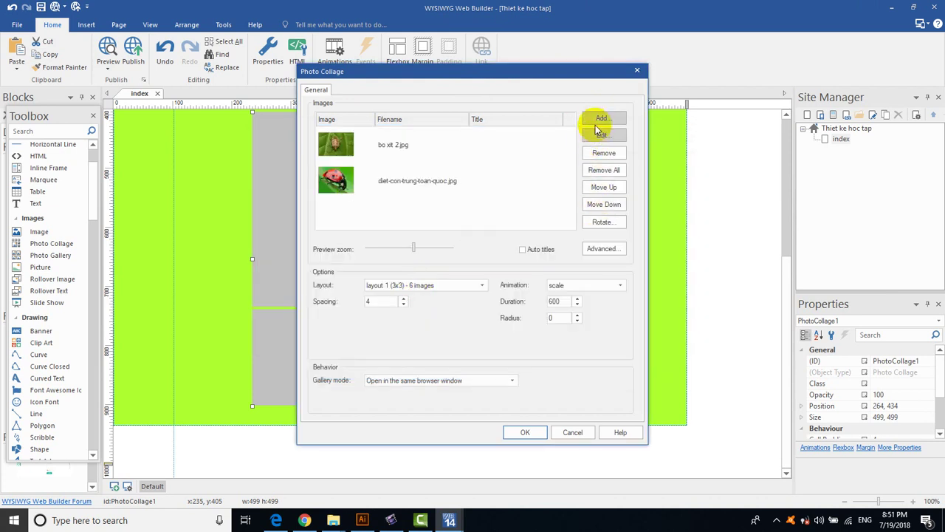
Add the images bo day_small.png and chuon chuon kim to the photo collage.
{"action": "left_click", "coordinate": [600, 119]}
{"action": "left_click_drag", "start_coordinate": [574, 190], "coordinate": [577, 269]}
{"action": "double_click", "coordinate": [344, 204]}
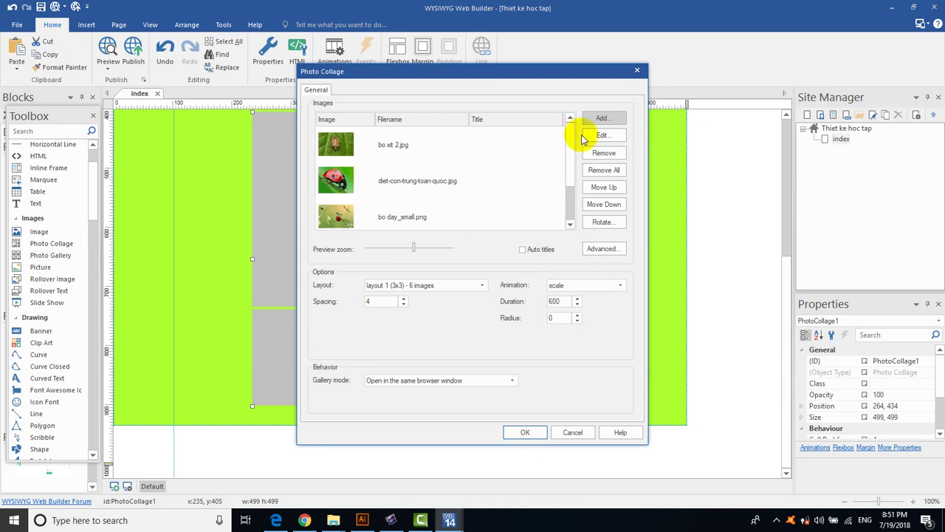
{"action": "left_click", "coordinate": [603, 120]}
{"action": "left_click_drag", "start_coordinate": [574, 194], "coordinate": [576, 271]}
{"action": "double_click", "coordinate": [470, 248]}
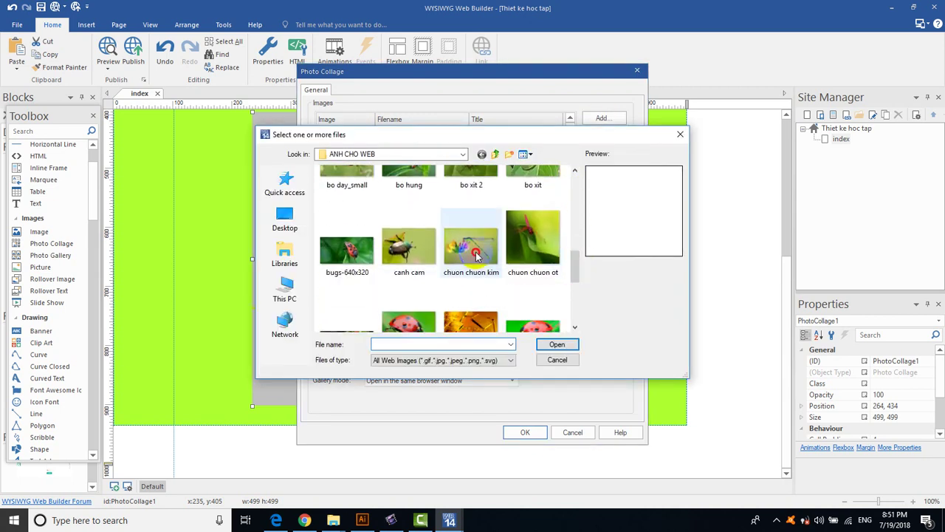
Add the sau to image as the collage's fifth picture and apply the photo collage settings.
{"action": "left_click", "coordinate": [599, 122]}
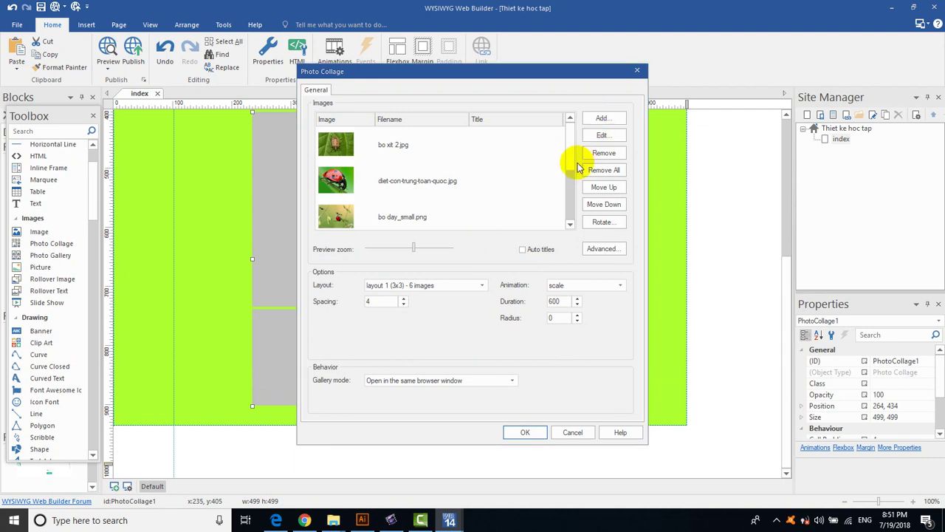
{"action": "left_click_drag", "start_coordinate": [569, 190], "coordinate": [570, 314]}
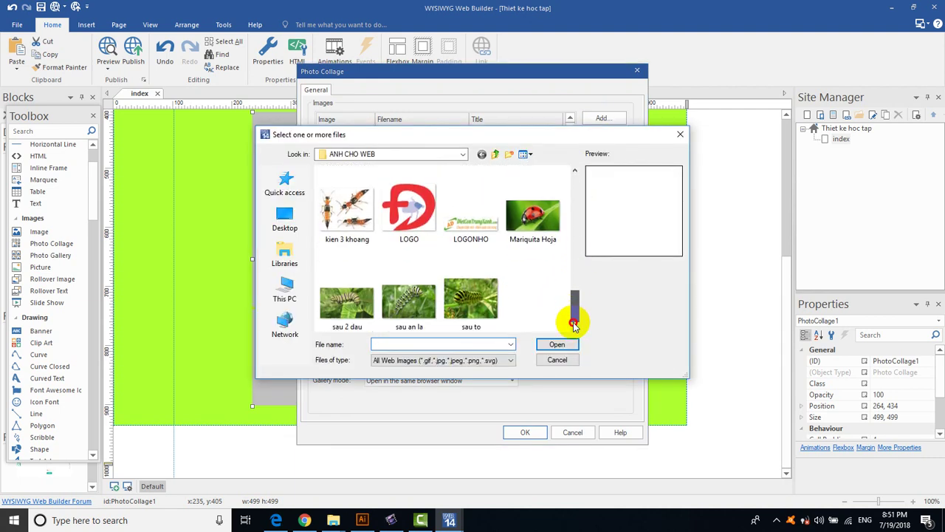
{"action": "double_click", "coordinate": [459, 309]}
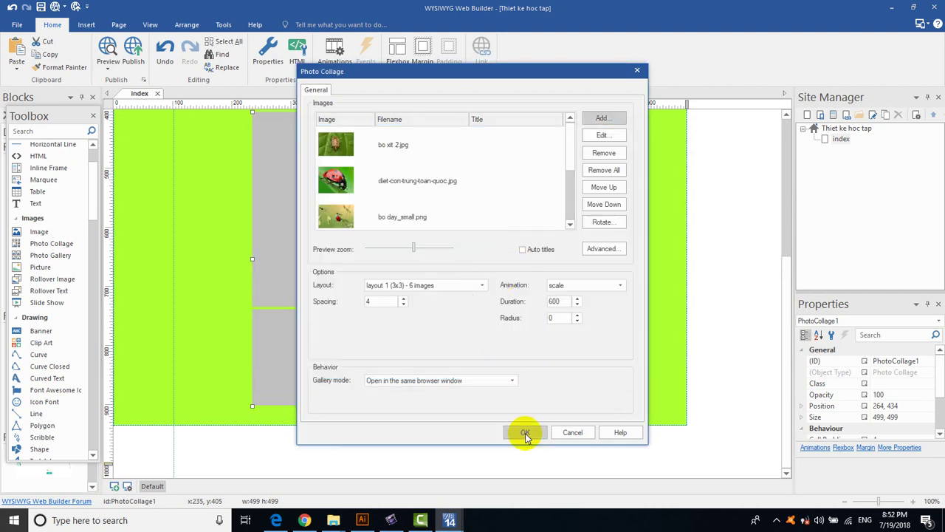
{"action": "left_click", "coordinate": [525, 433]}
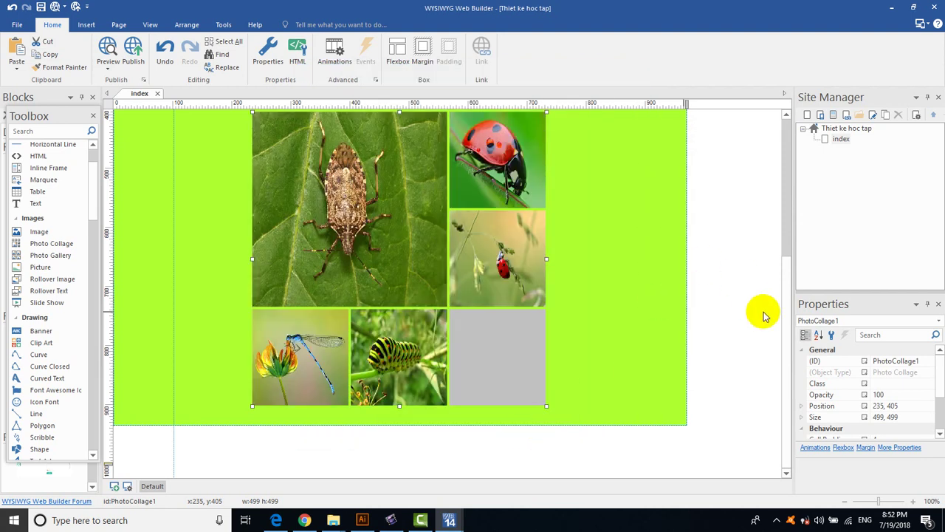
Check the collage's placement below the breadcrumb bar and the general properties of its surrounding flex container.
{"action": "scroll", "coordinate": [764, 316], "scroll_direction": "up", "scroll_amount": 3}
{"action": "scroll", "coordinate": [375, 327], "scroll_direction": "down", "scroll_amount": 2}
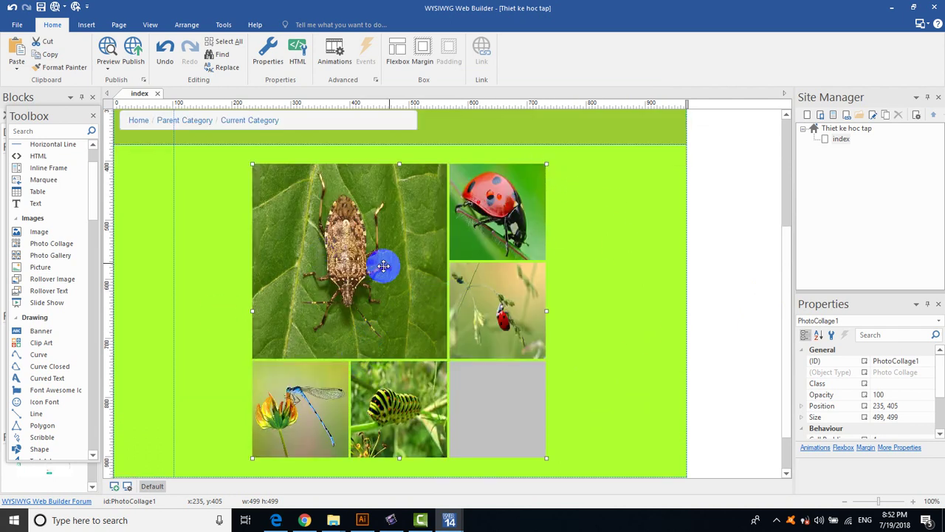
{"action": "scroll", "coordinate": [671, 266], "scroll_direction": "up", "scroll_amount": 3}
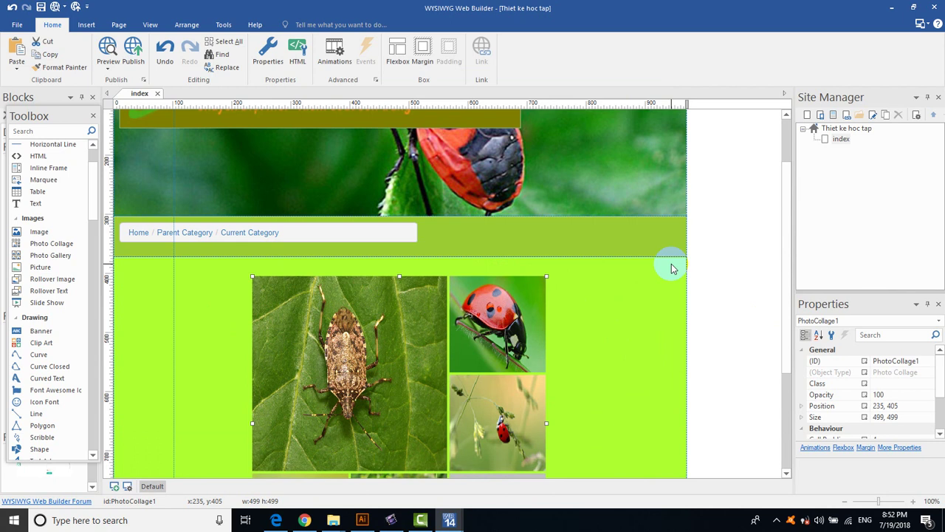
{"action": "scroll", "coordinate": [671, 264], "scroll_direction": "down", "scroll_amount": 3}
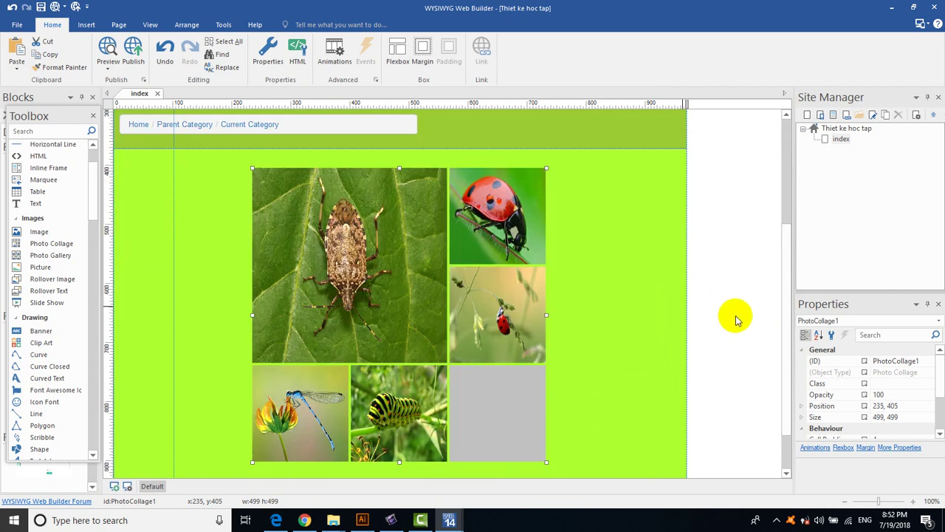
{"action": "right_click", "coordinate": [624, 418]}
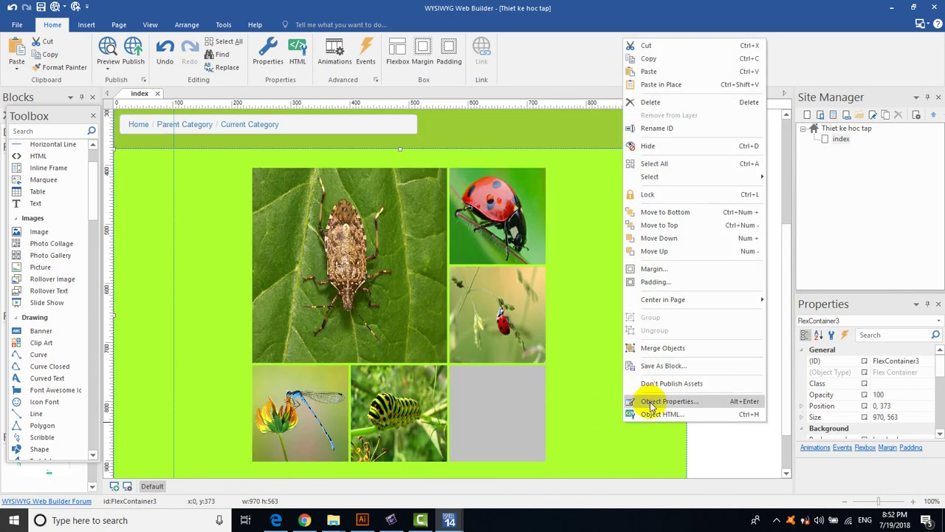
{"action": "left_click", "coordinate": [657, 401]}
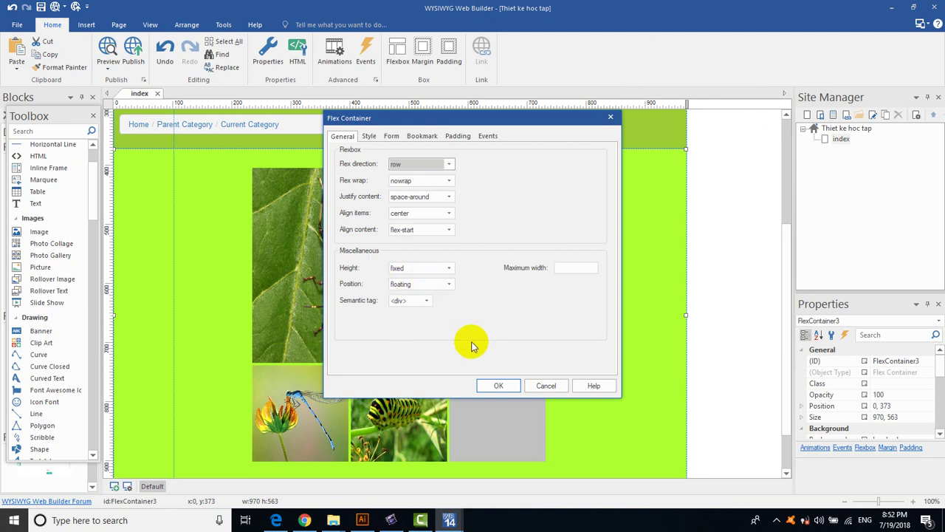
{"action": "left_click", "coordinate": [493, 385]}
Shorten the flex container around the collage to a height of about 543 px and preview the page in the browser.
{"action": "left_click_drag", "start_coordinate": [785, 266], "coordinate": [785, 323]}
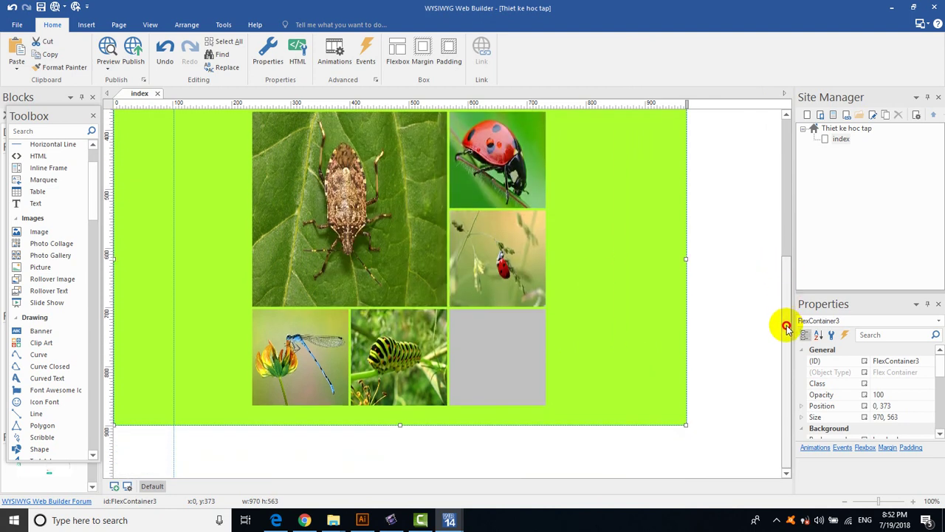
{"action": "left_click_drag", "start_coordinate": [400, 423], "coordinate": [399, 416]}
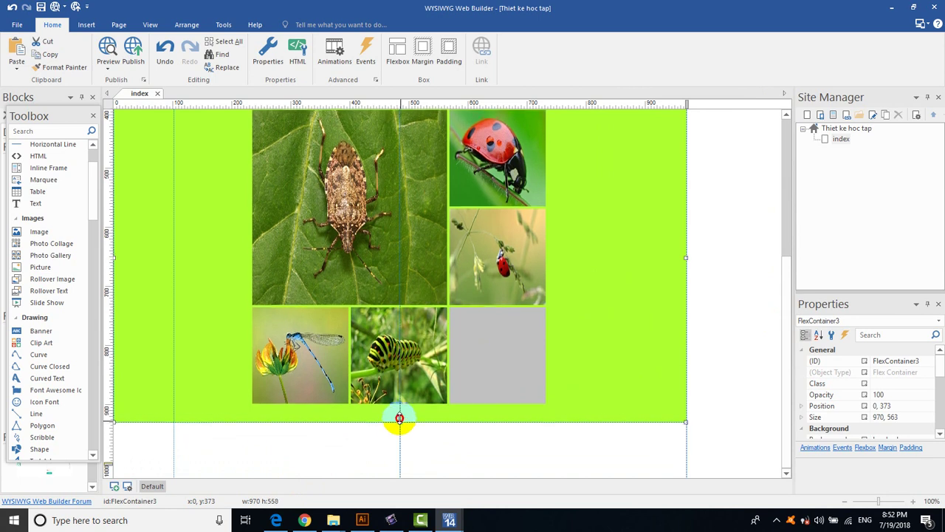
{"action": "scroll", "coordinate": [405, 441], "scroll_direction": "up", "scroll_amount": 3}
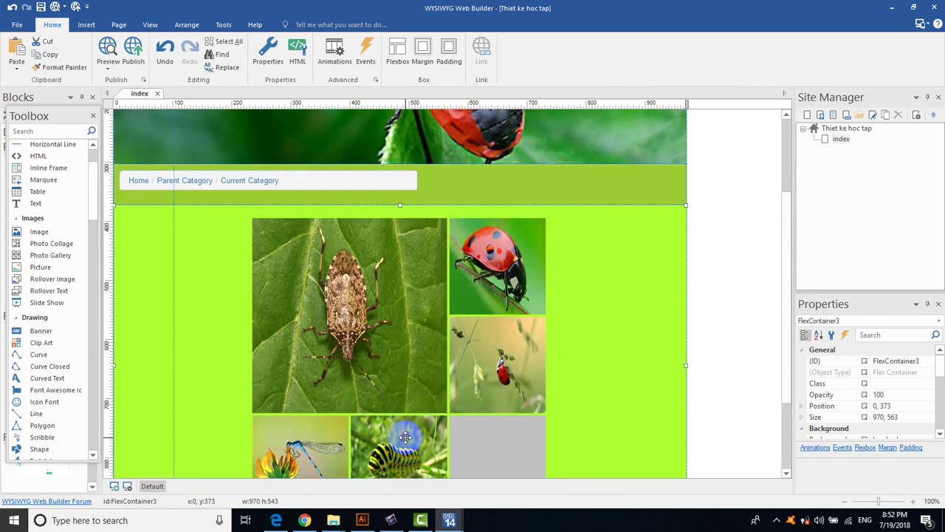
{"action": "left_click", "coordinate": [107, 48]}
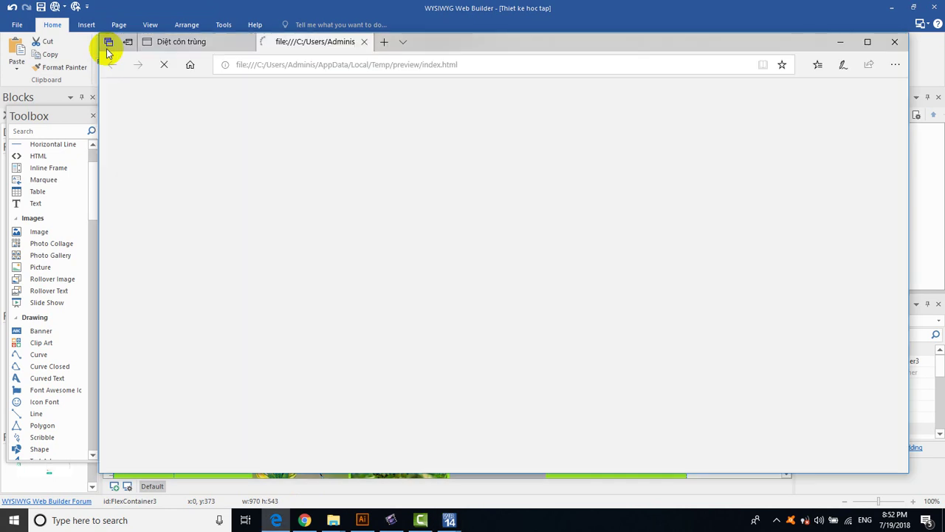
Test the bo day_small picture's link in the previewed collage, return to the page and close the preview.
{"action": "scroll", "coordinate": [494, 266], "scroll_direction": "down", "scroll_amount": 2}
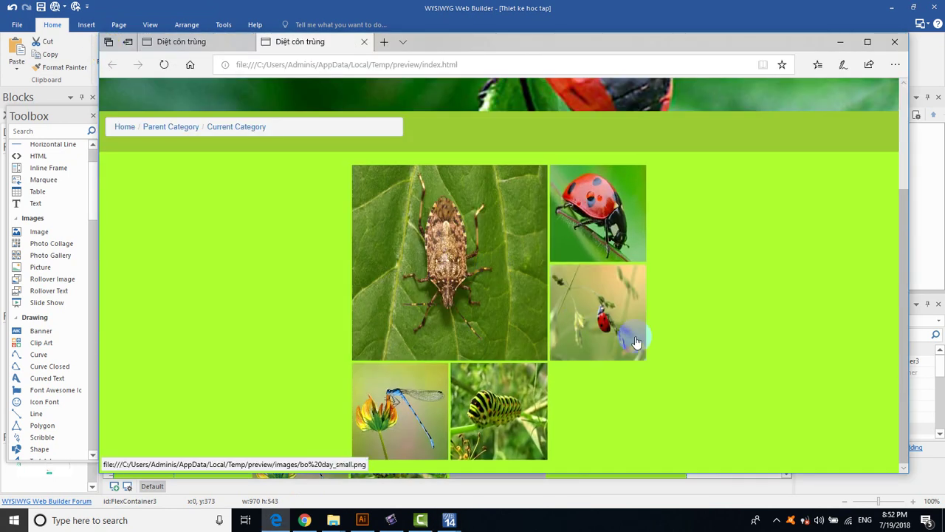
{"action": "left_click", "coordinate": [604, 319]}
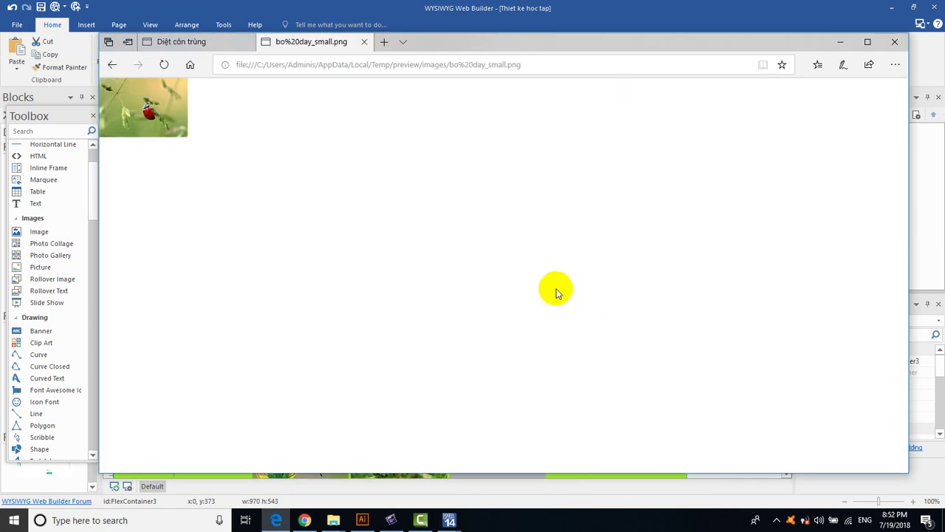
{"action": "left_click", "coordinate": [108, 65]}
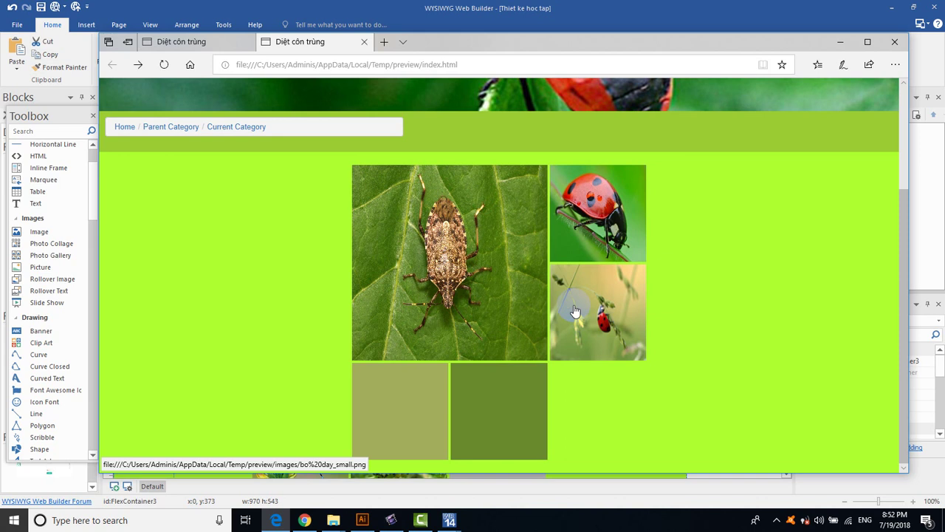
{"action": "left_click", "coordinate": [906, 188]}
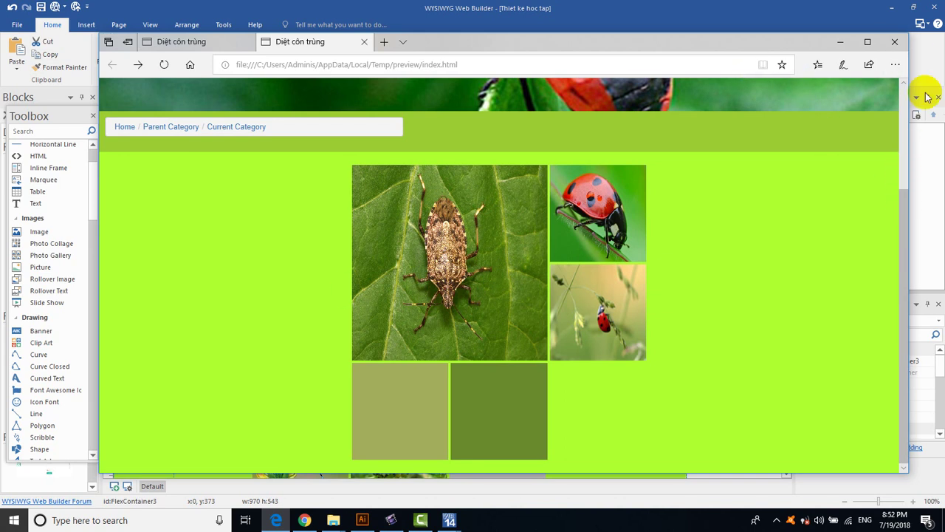
{"action": "left_click", "coordinate": [896, 46]}
Add the canh cam image as the photo collage's sixth picture and apply the collage settings.
{"action": "scroll", "coordinate": [669, 265], "scroll_direction": "down", "scroll_amount": 2}
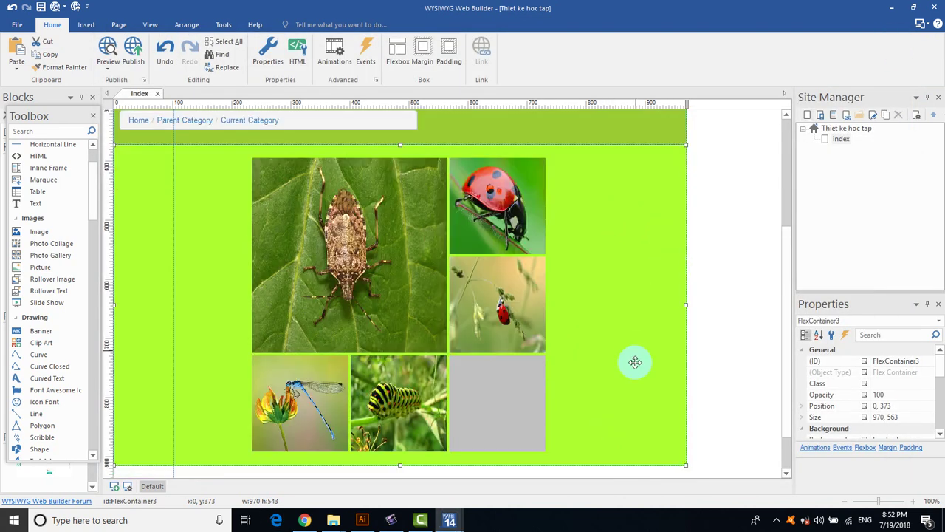
{"action": "scroll", "coordinate": [622, 310], "scroll_direction": "up", "scroll_amount": 2}
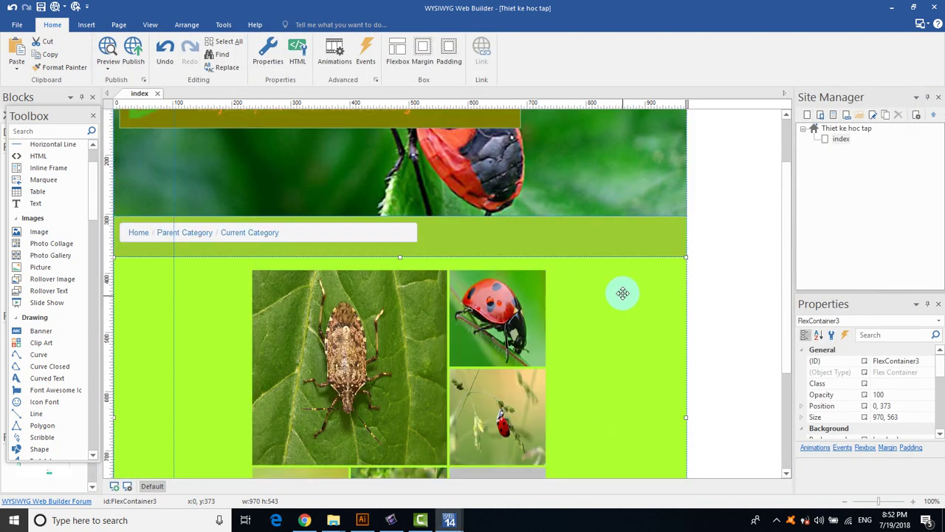
{"action": "right_click", "coordinate": [624, 241]}
{"action": "left_click", "coordinate": [748, 433]}
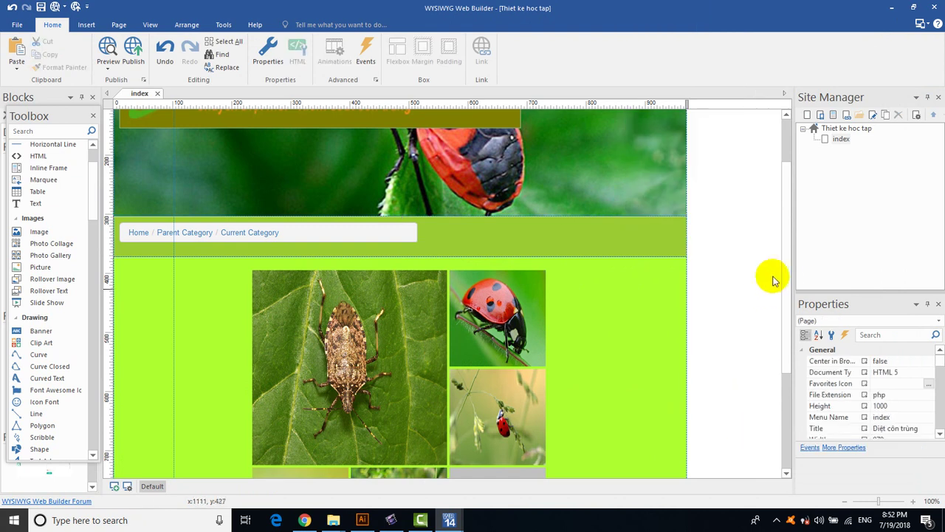
{"action": "left_click_drag", "start_coordinate": [787, 283], "coordinate": [785, 410]}
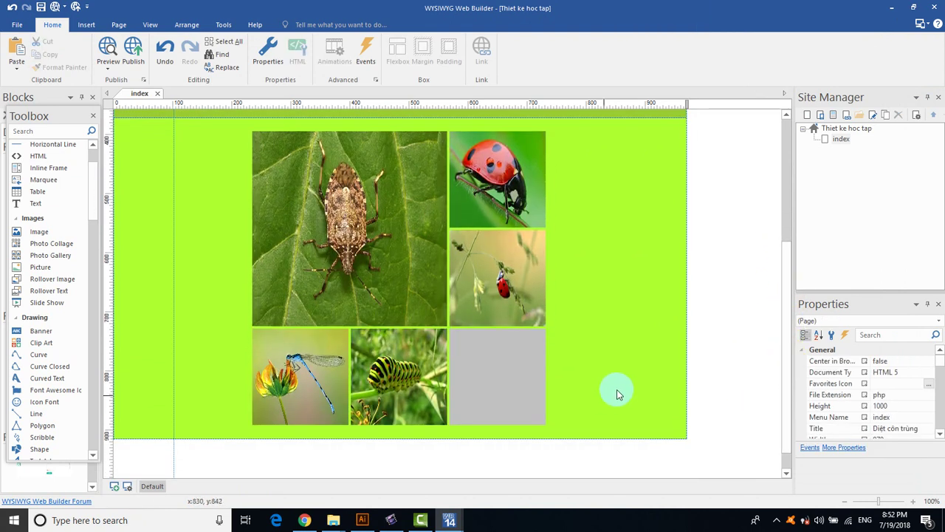
{"action": "double_click", "coordinate": [490, 392]}
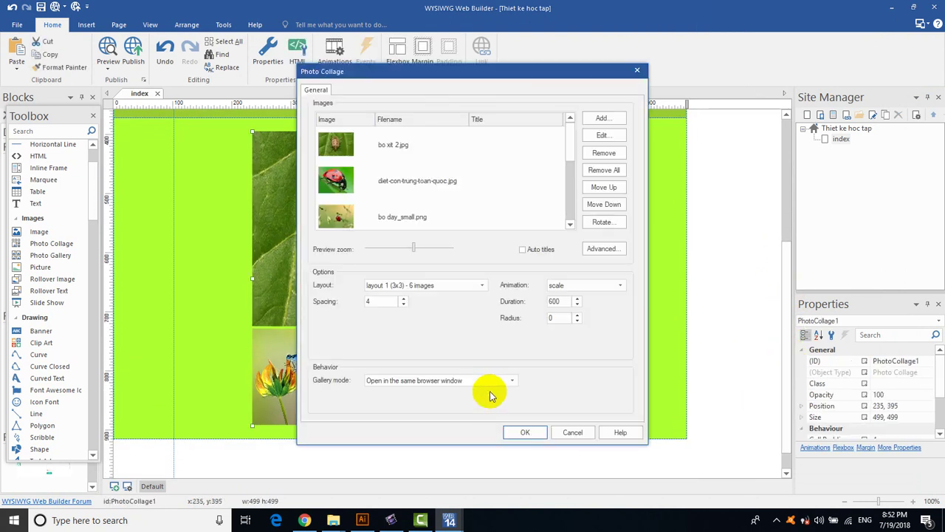
{"action": "left_click", "coordinate": [599, 119]}
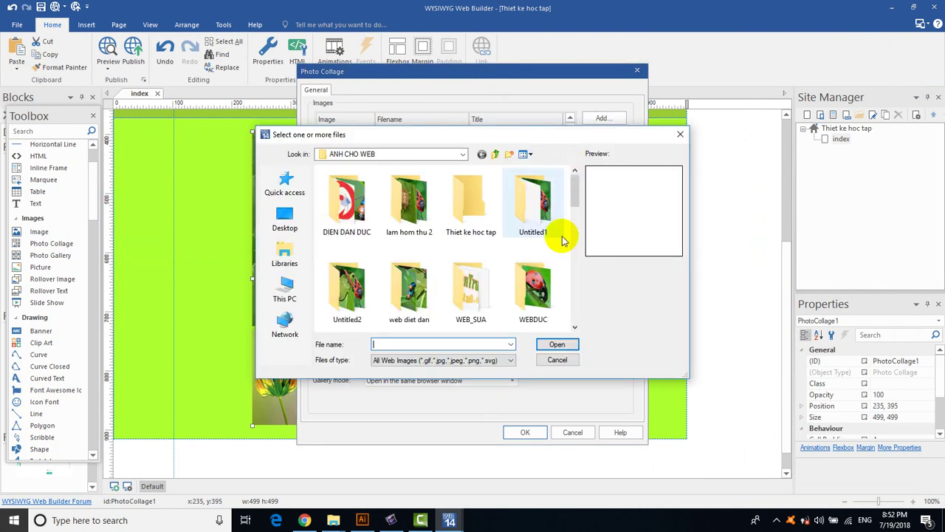
{"action": "left_click_drag", "start_coordinate": [576, 209], "coordinate": [580, 266]}
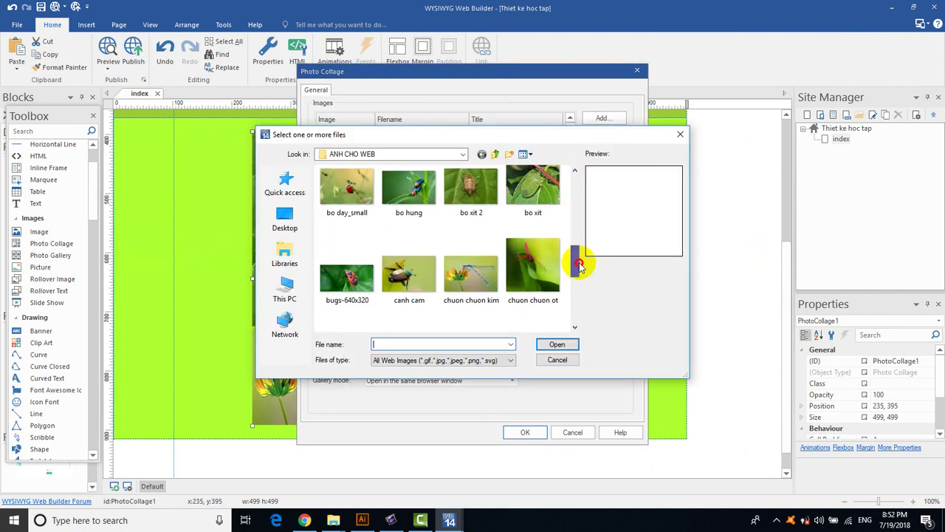
{"action": "double_click", "coordinate": [428, 283]}
{"action": "left_click", "coordinate": [522, 434]}
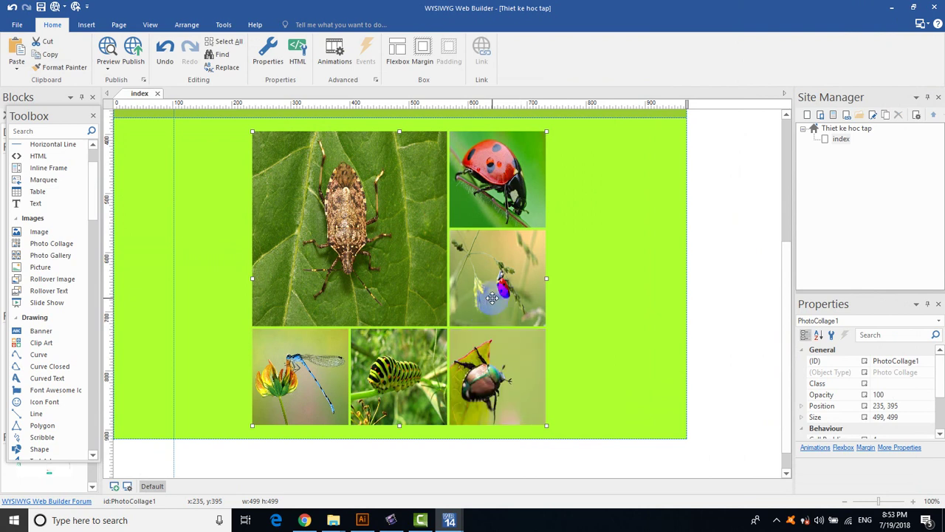
Set the photo collage's gallery mode to Light Box Gallery.
{"action": "right_click", "coordinate": [461, 295]}
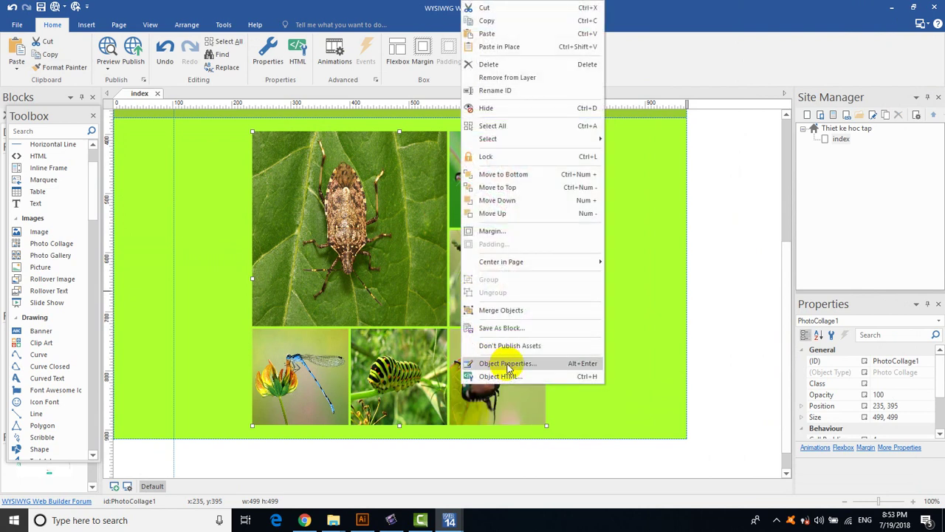
{"action": "left_click", "coordinate": [507, 364]}
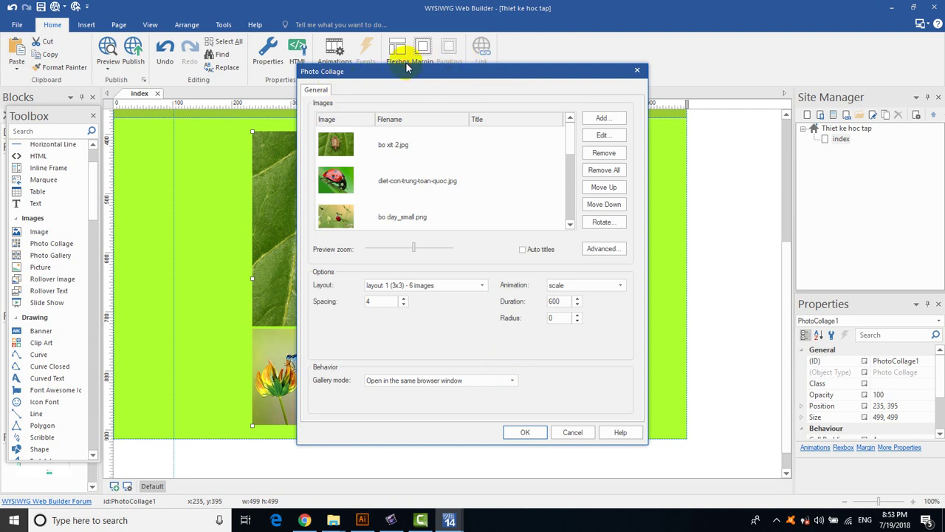
{"action": "left_click_drag", "start_coordinate": [439, 80], "coordinate": [332, 62]}
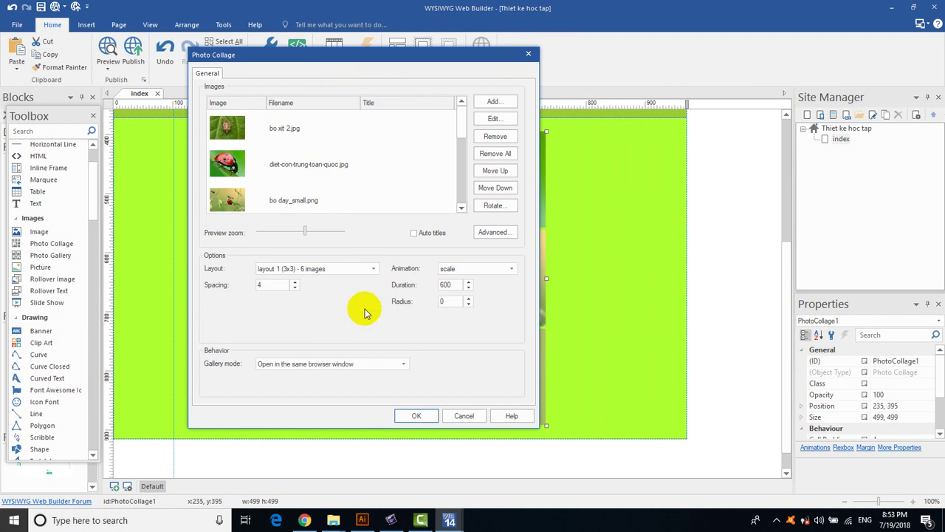
{"action": "left_click", "coordinate": [371, 364]}
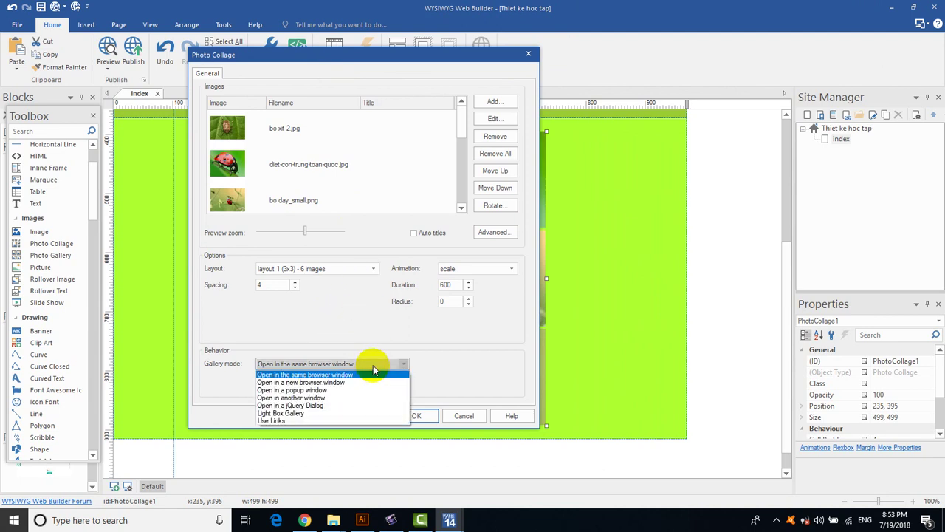
{"action": "left_click", "coordinate": [293, 414]}
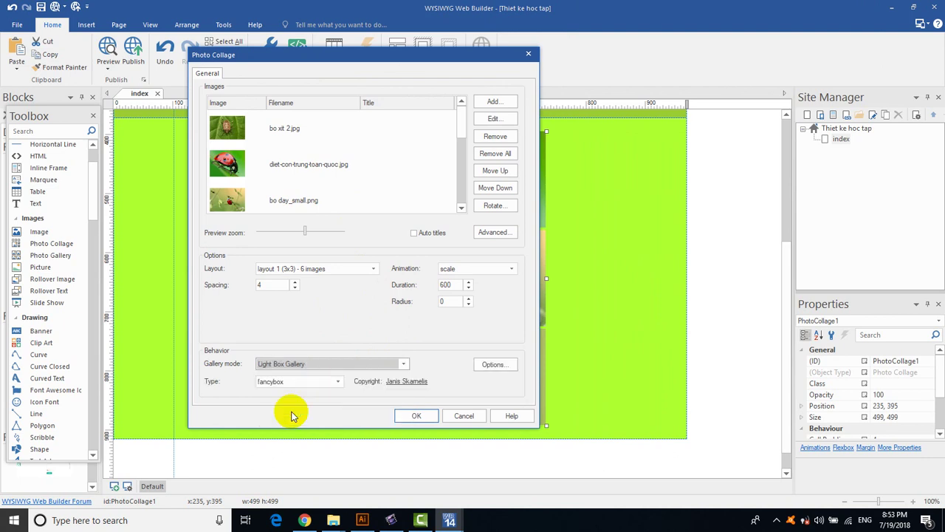
Review the collage's light box options, data source and type choices, keeping local images and fancybox.
{"action": "left_click", "coordinate": [484, 365]}
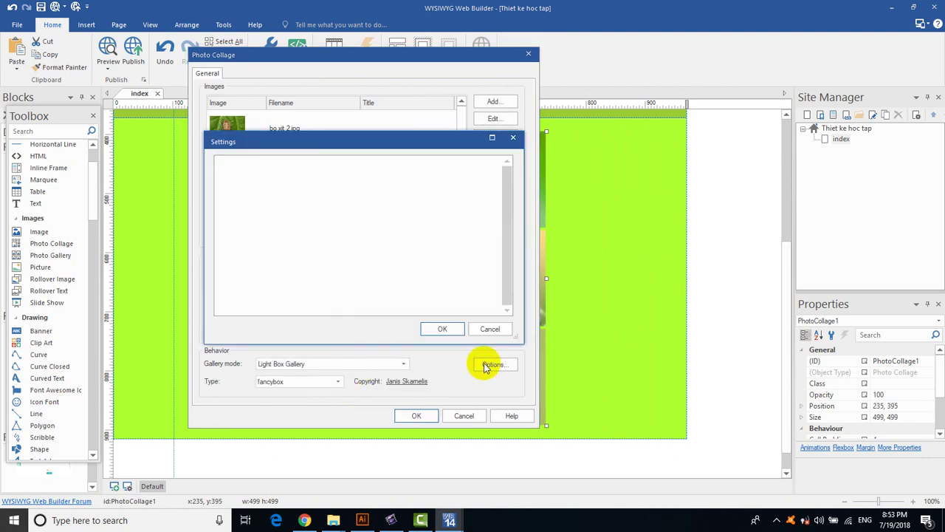
{"action": "left_click", "coordinate": [488, 329]}
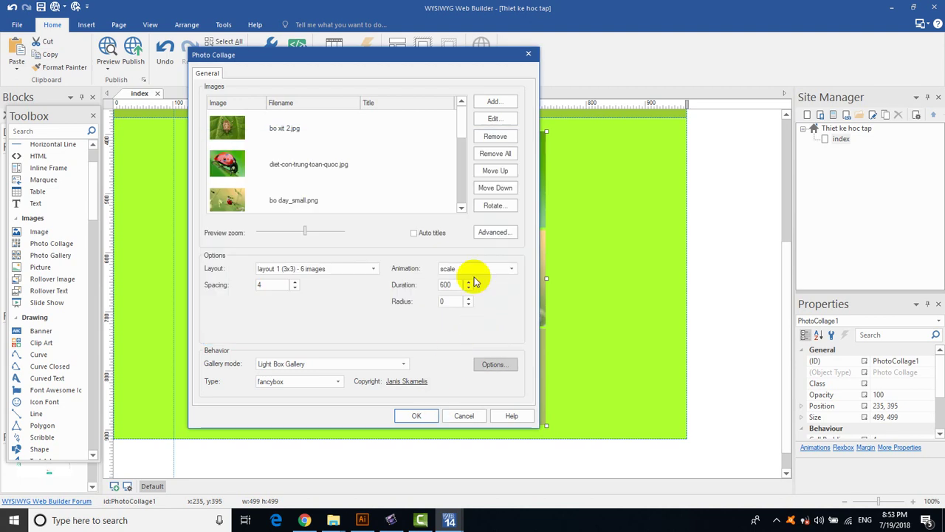
{"action": "left_click", "coordinate": [493, 233]}
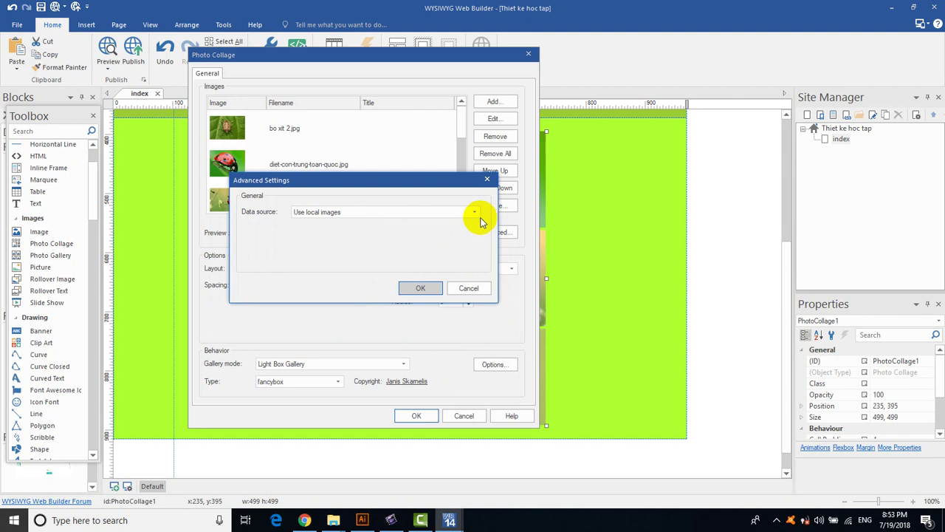
{"action": "left_click", "coordinate": [475, 214]}
{"action": "left_click", "coordinate": [475, 222]}
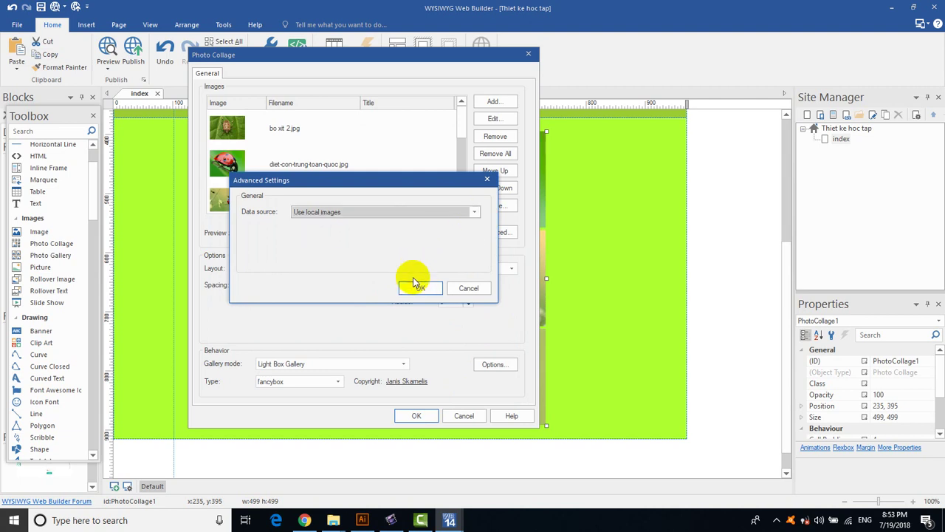
{"action": "left_click", "coordinate": [417, 288]}
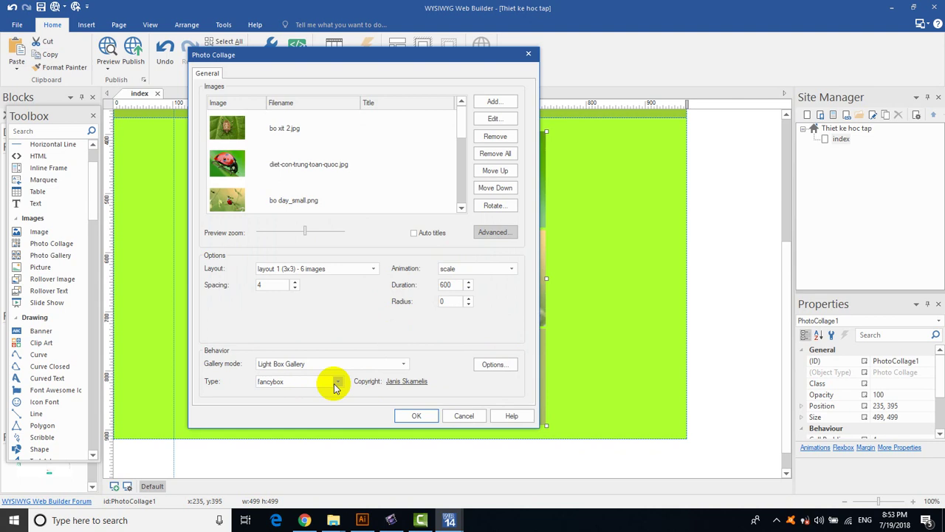
{"action": "left_click", "coordinate": [336, 383]}
{"action": "left_click", "coordinate": [333, 386]}
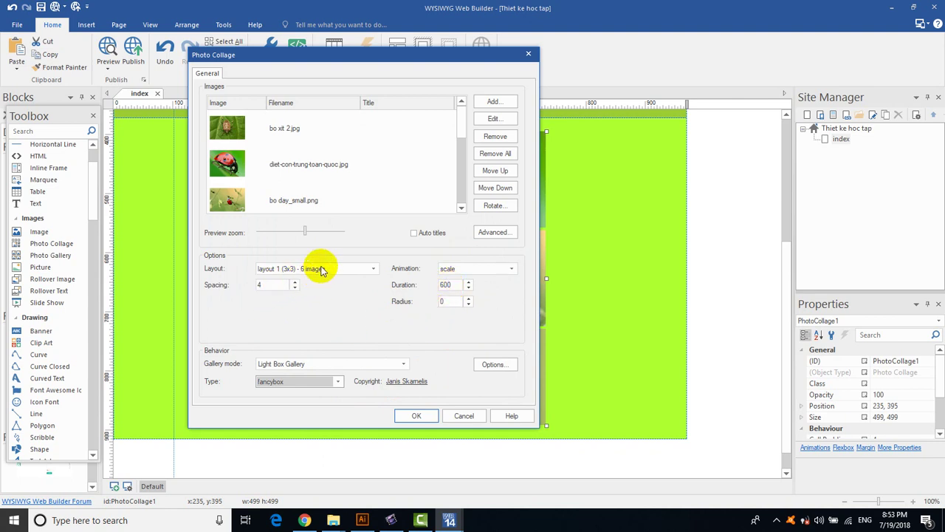
Set the collage spacing to 7, enable automatic picture titles and apply the settings.
{"action": "left_click", "coordinate": [297, 283]}
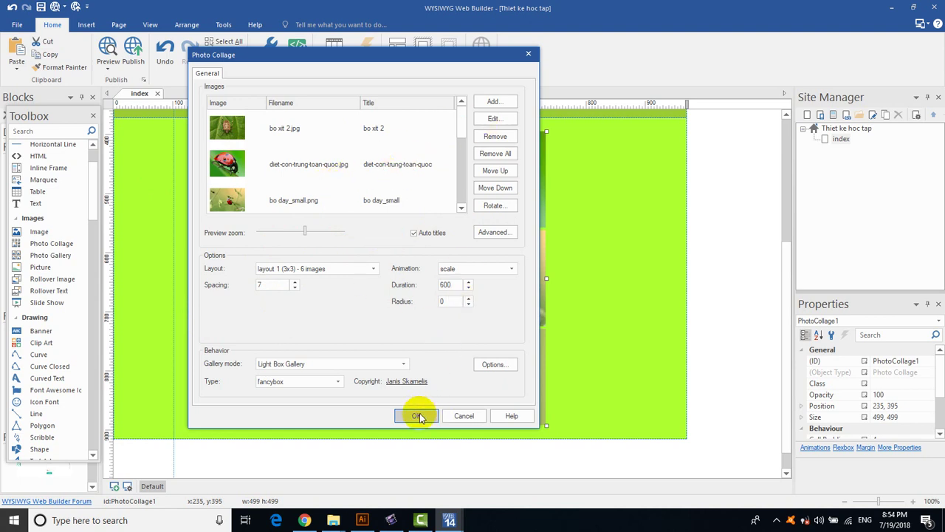
{"action": "left_click", "coordinate": [415, 234]}
{"action": "left_click", "coordinate": [407, 418]}
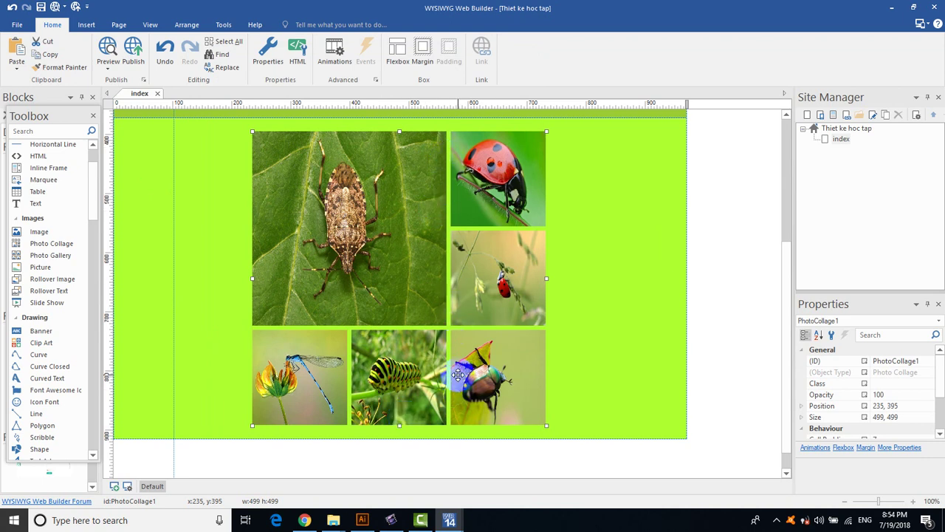
Preview the page in the browser and test the light box by browsing the first three collage pictures.
{"action": "left_click", "coordinate": [106, 55]}
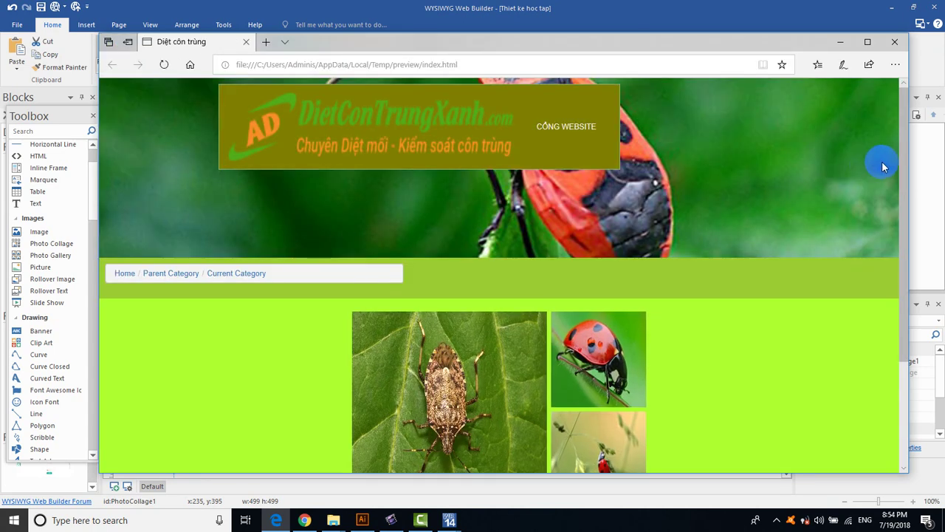
{"action": "scroll", "coordinate": [884, 167], "scroll_direction": "down", "scroll_amount": 2}
{"action": "left_click", "coordinate": [493, 350]}
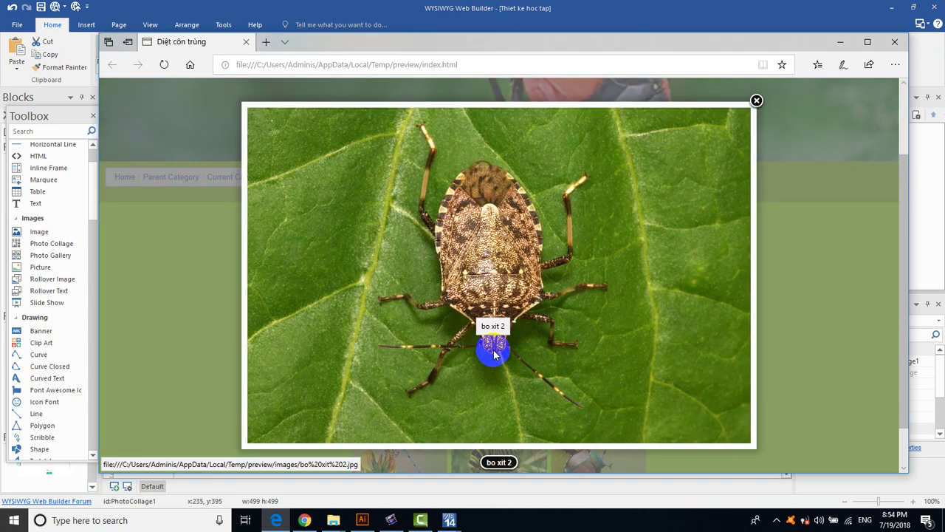
{"action": "left_click", "coordinate": [733, 274]}
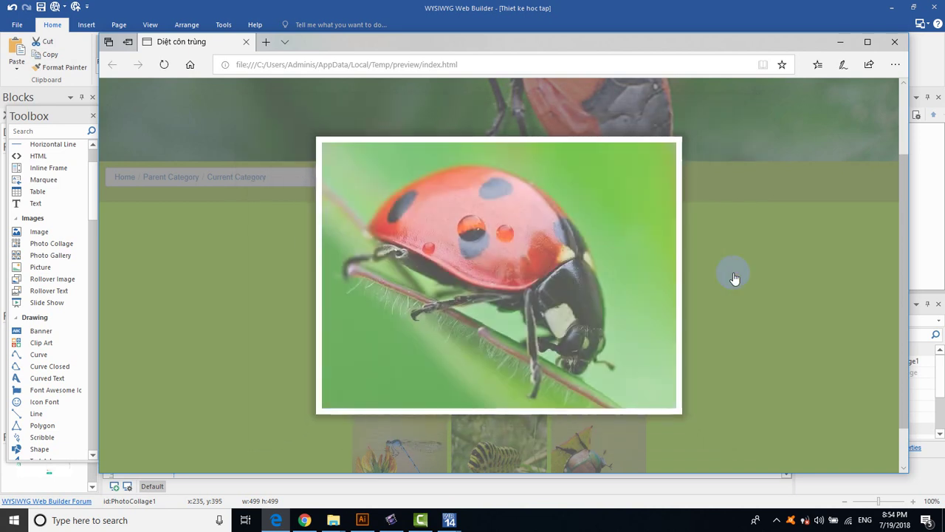
{"action": "left_click", "coordinate": [662, 279]}
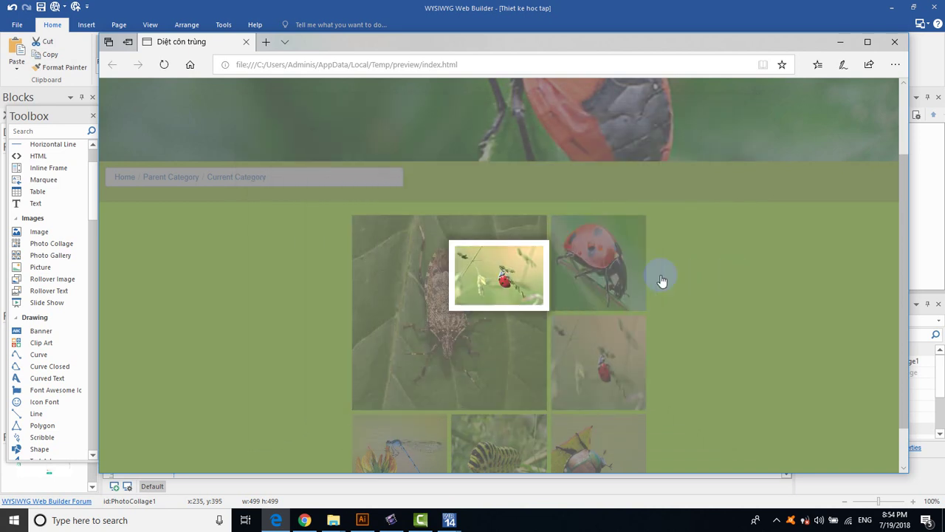
{"action": "left_click", "coordinate": [548, 240]}
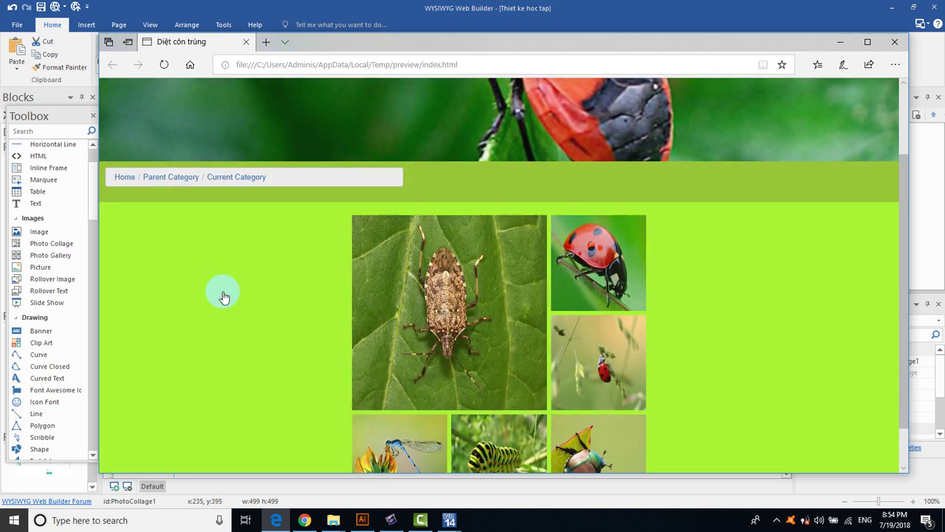
Examine the whole previewed page from header to collage, also in a maximized browser window, and close the preview.
{"action": "scroll", "coordinate": [226, 297], "scroll_direction": "up", "scroll_amount": 2}
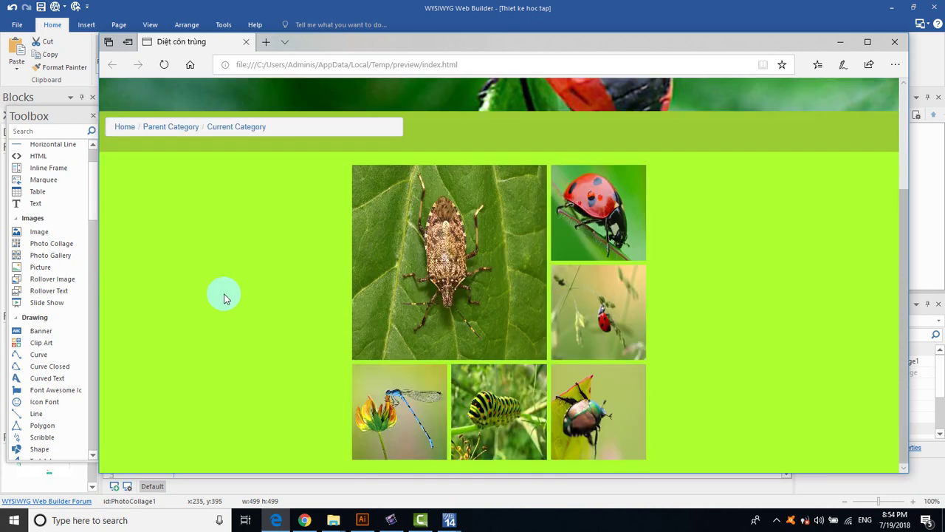
{"action": "scroll", "coordinate": [661, 304], "scroll_direction": "down", "scroll_amount": 2}
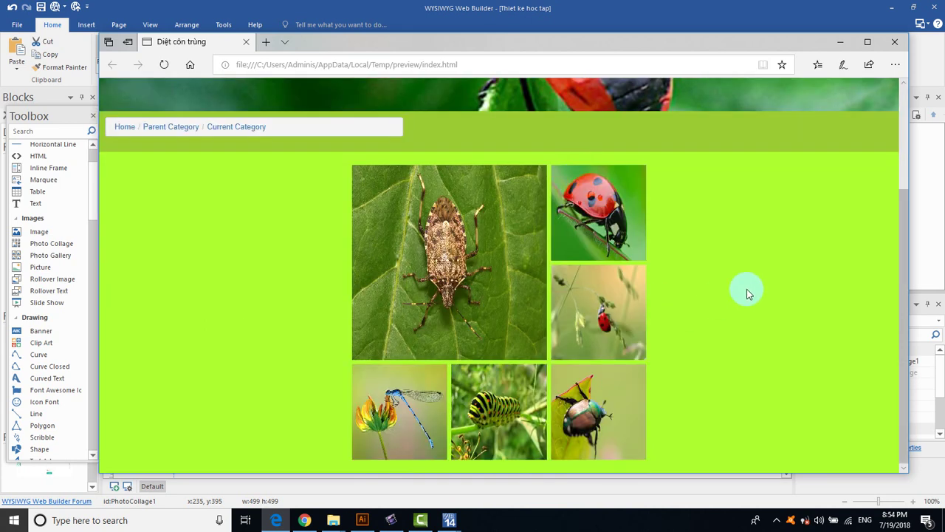
{"action": "scroll", "coordinate": [746, 288], "scroll_direction": "up", "scroll_amount": 2}
{"action": "scroll", "coordinate": [748, 308], "scroll_direction": "down", "scroll_amount": 2}
{"action": "scroll", "coordinate": [748, 308], "scroll_direction": "up", "scroll_amount": 2}
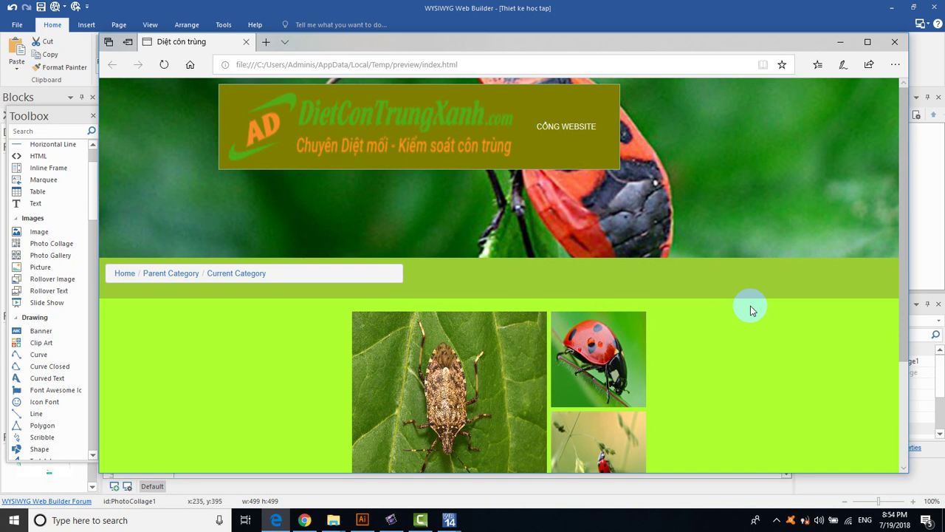
{"action": "left_click", "coordinate": [867, 45]}
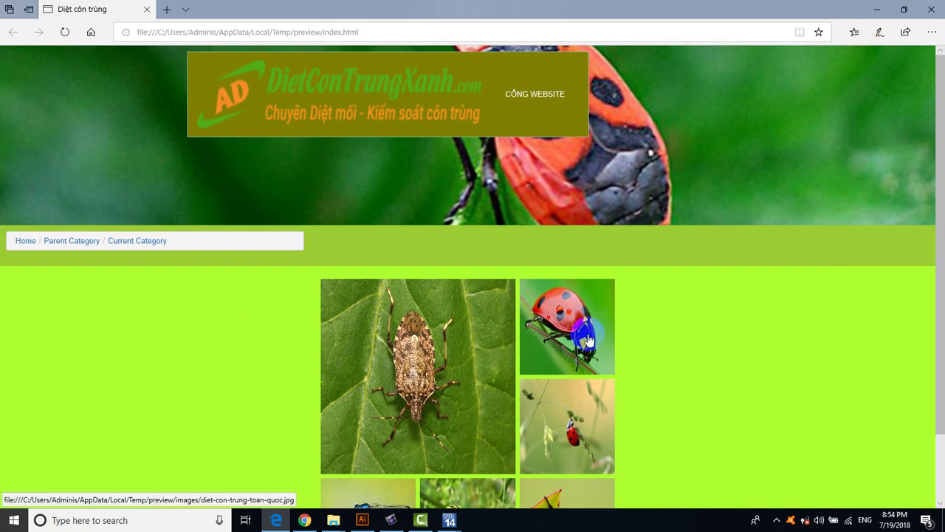
{"action": "scroll", "coordinate": [756, 236], "scroll_direction": "down", "scroll_amount": 1}
{"action": "left_click", "coordinate": [931, 12]}
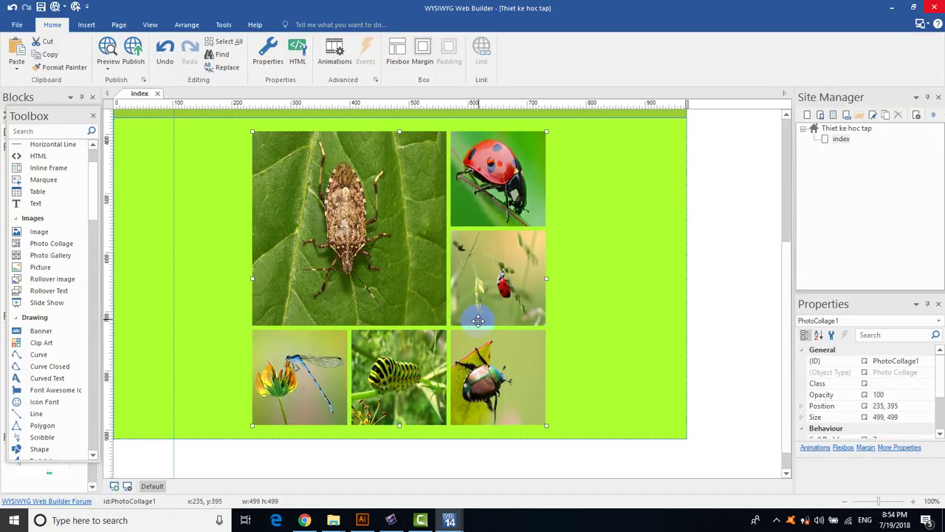
Add a Flex Container spanning the page width directly below the green collage section.
{"action": "scroll", "coordinate": [628, 296], "scroll_direction": "down", "scroll_amount": 1}
{"action": "left_click", "coordinate": [744, 346]}
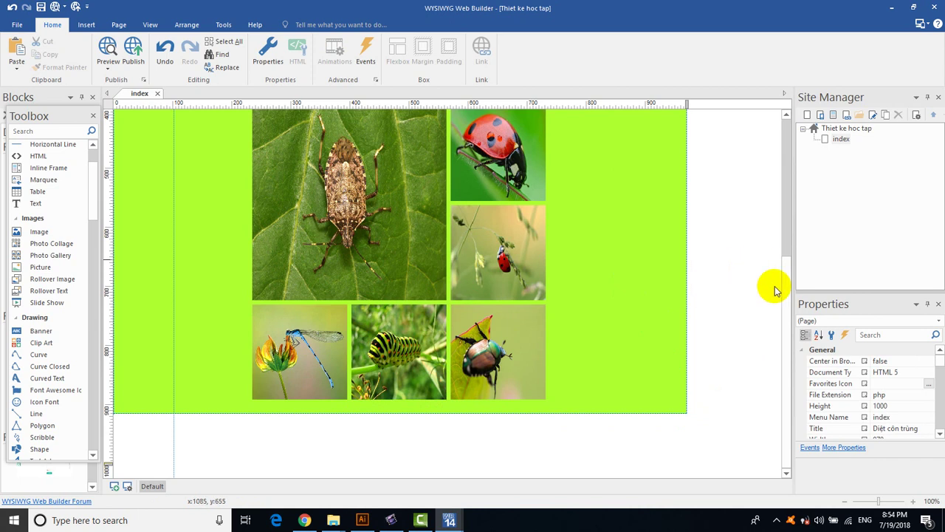
{"action": "left_click_drag", "start_coordinate": [782, 297], "coordinate": [650, 344]}
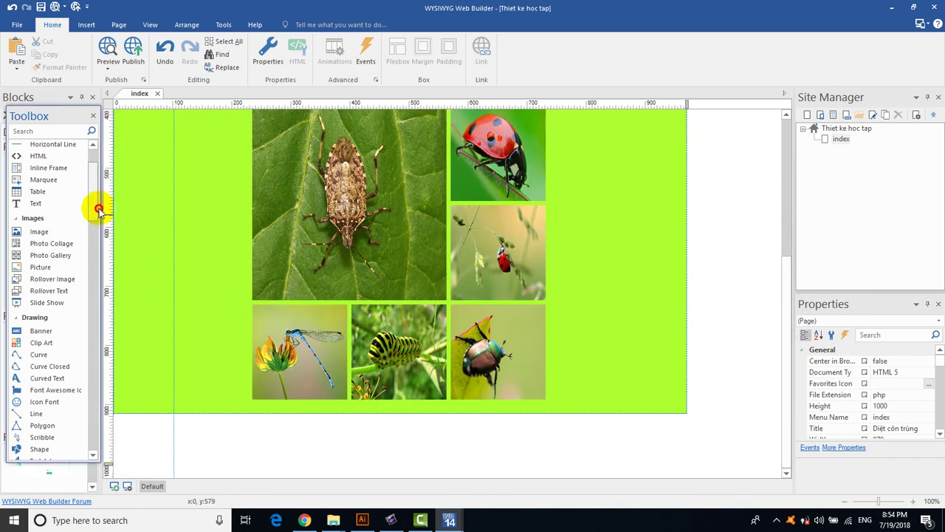
{"action": "left_click_drag", "start_coordinate": [94, 204], "coordinate": [107, 275]}
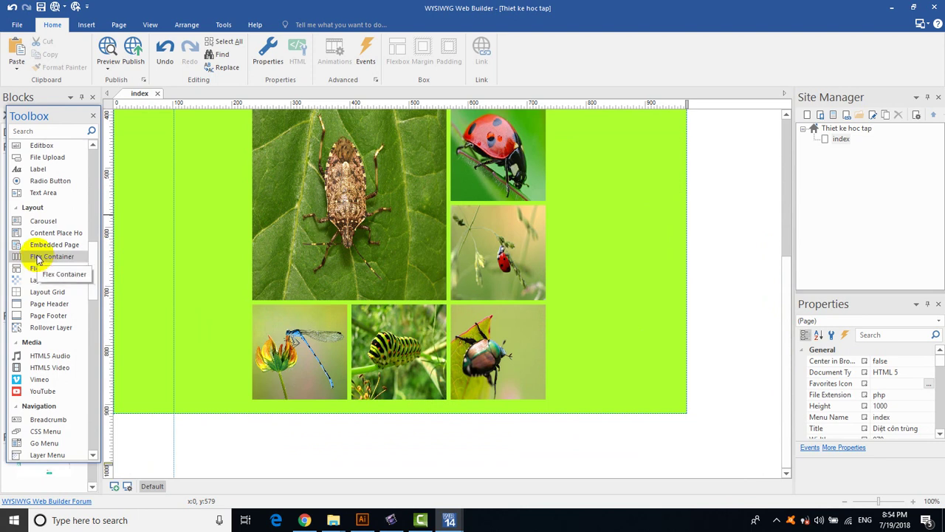
{"action": "left_click_drag", "start_coordinate": [35, 258], "coordinate": [114, 415]}
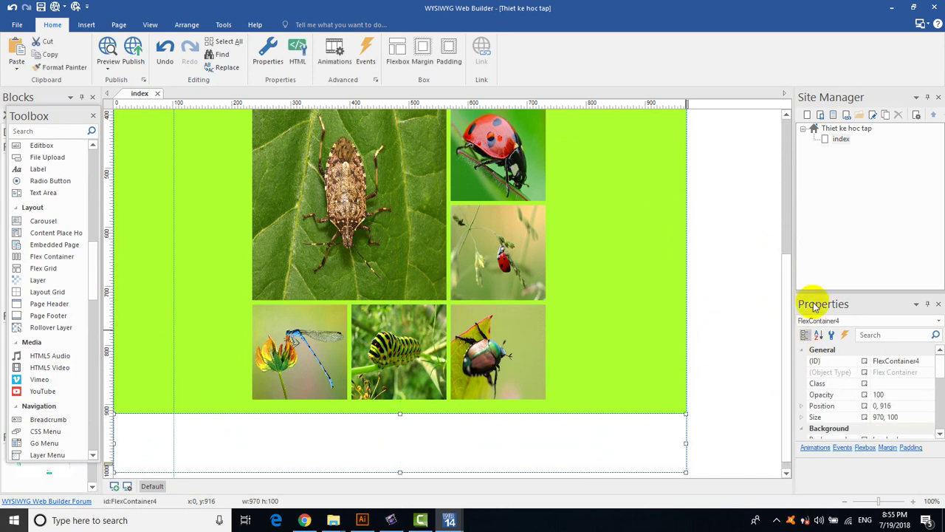
Insert a Flex Grid near the page's lower end and move it up into the empty flex container beneath the collage.
{"action": "scroll", "coordinate": [786, 299], "scroll_direction": "down", "scroll_amount": 1}
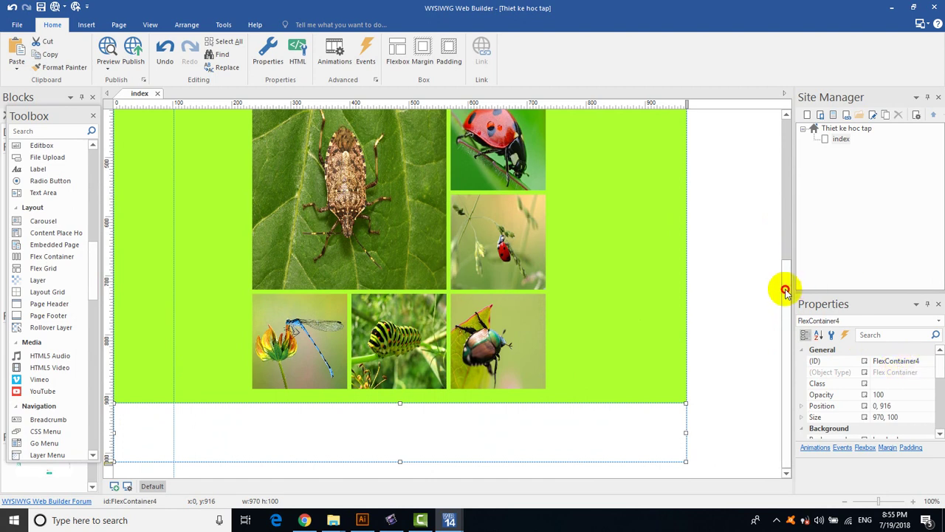
{"action": "left_click_drag", "start_coordinate": [786, 290], "coordinate": [793, 333]}
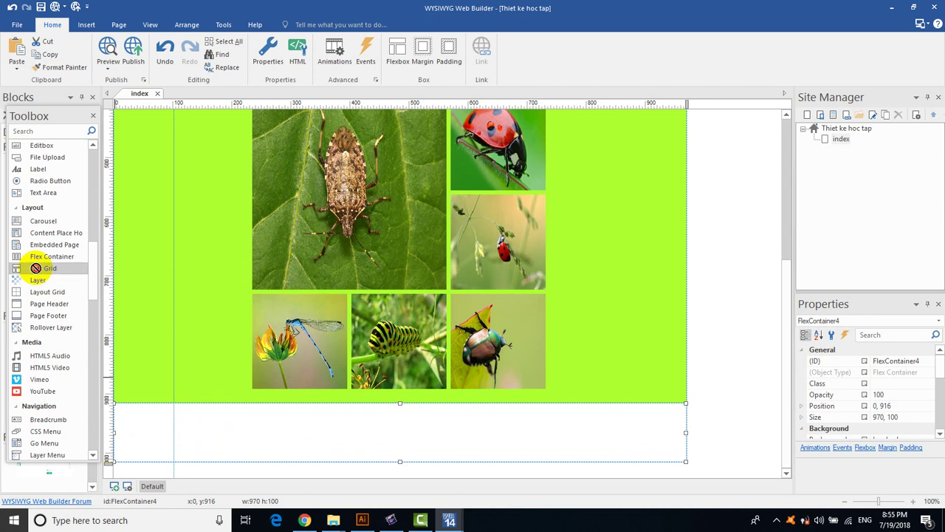
{"action": "left_click_drag", "start_coordinate": [35, 268], "coordinate": [286, 408]}
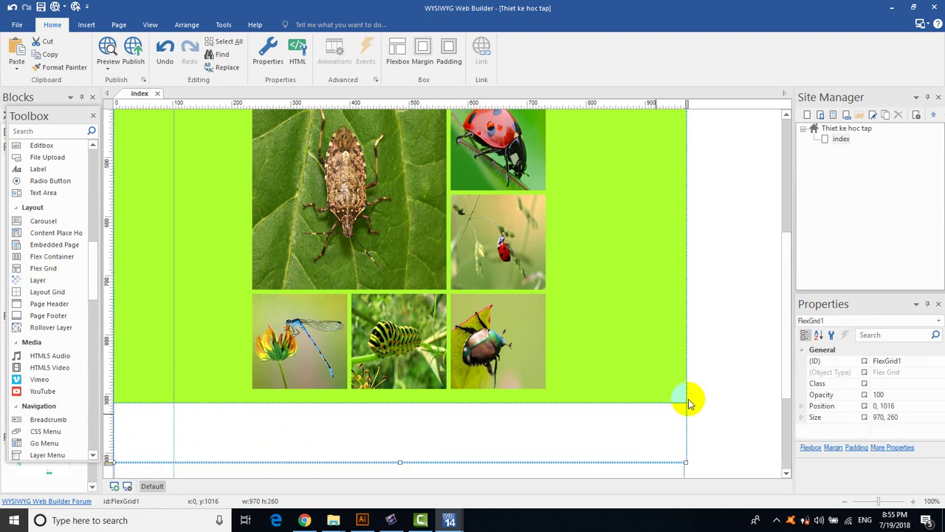
{"action": "left_click_drag", "start_coordinate": [785, 359], "coordinate": [787, 437]}
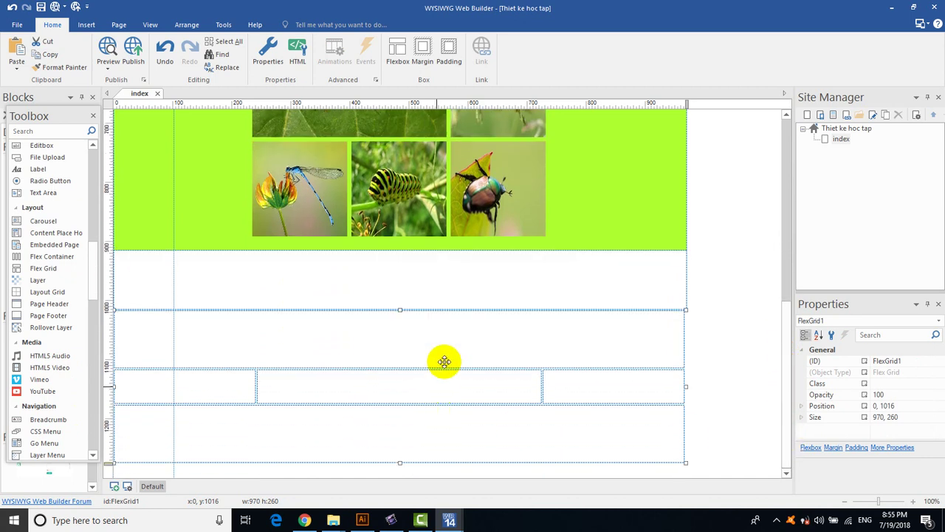
{"action": "left_click_drag", "start_coordinate": [449, 340], "coordinate": [456, 278]}
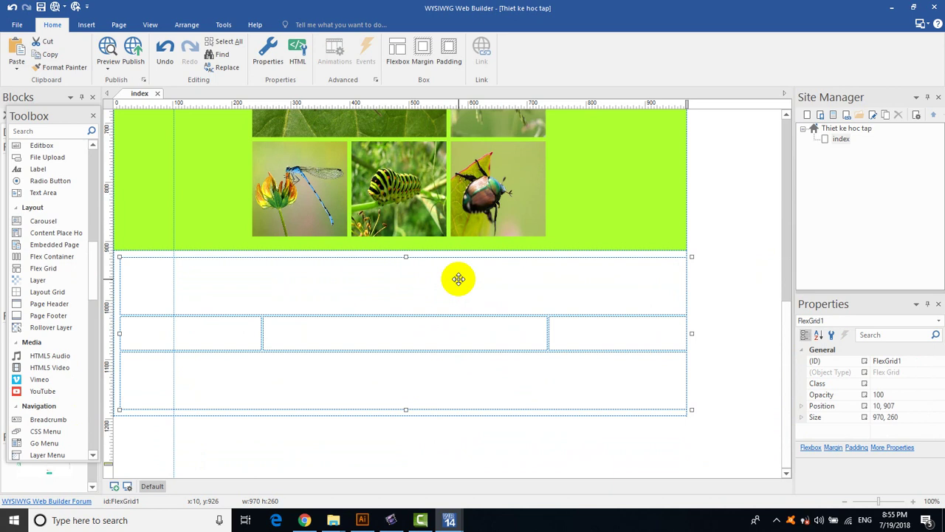
Open the flex grid's object properties and show its list of layout templates.
{"action": "right_click", "coordinate": [397, 337]}
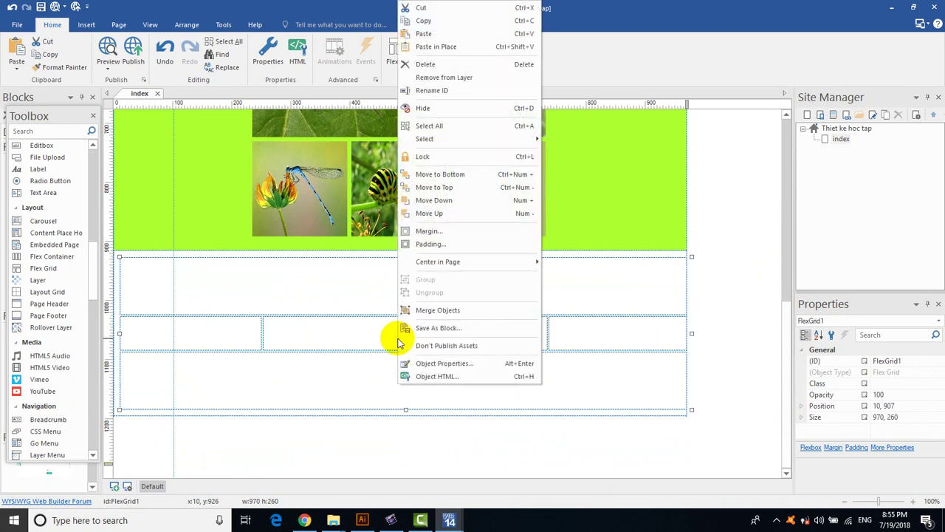
{"action": "left_click", "coordinate": [436, 364]}
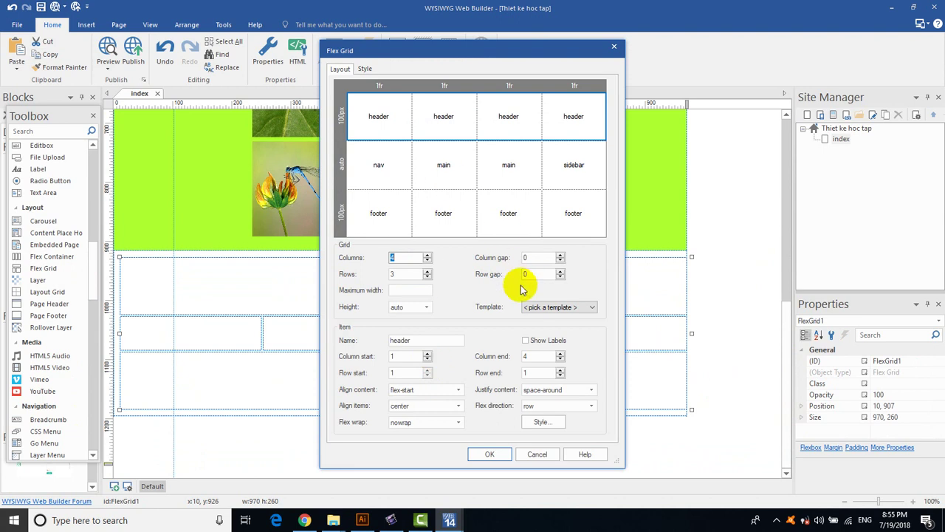
{"action": "left_click", "coordinate": [565, 309]}
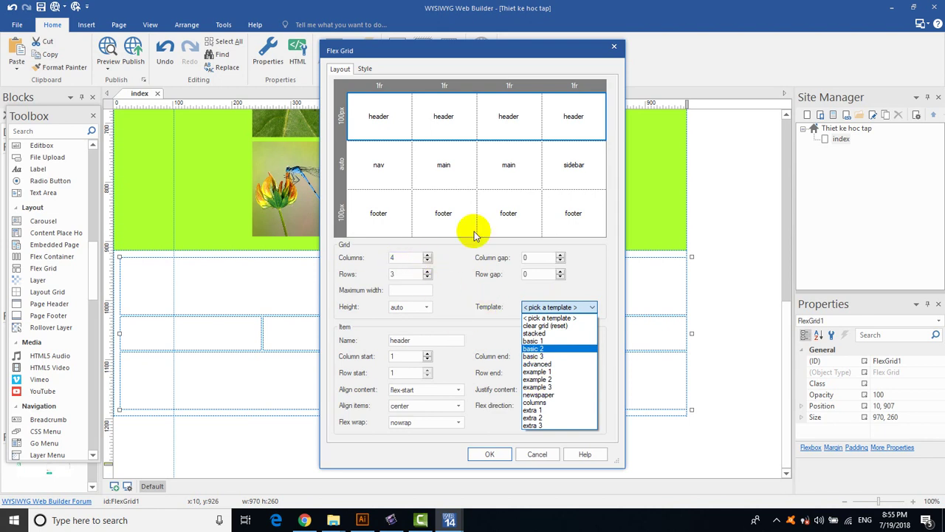
Set the flex wrap of the grid's header item to wrap.
{"action": "left_click", "coordinate": [480, 260]}
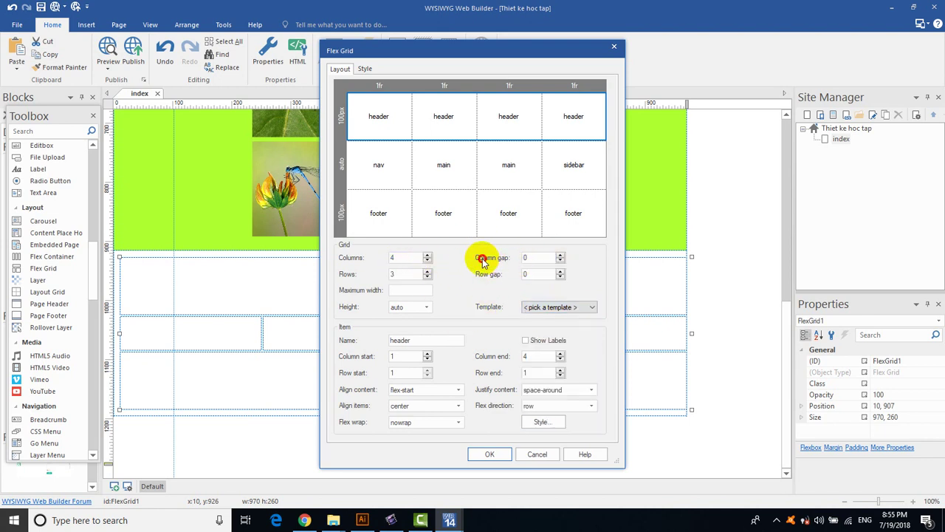
{"action": "left_click", "coordinate": [458, 426]}
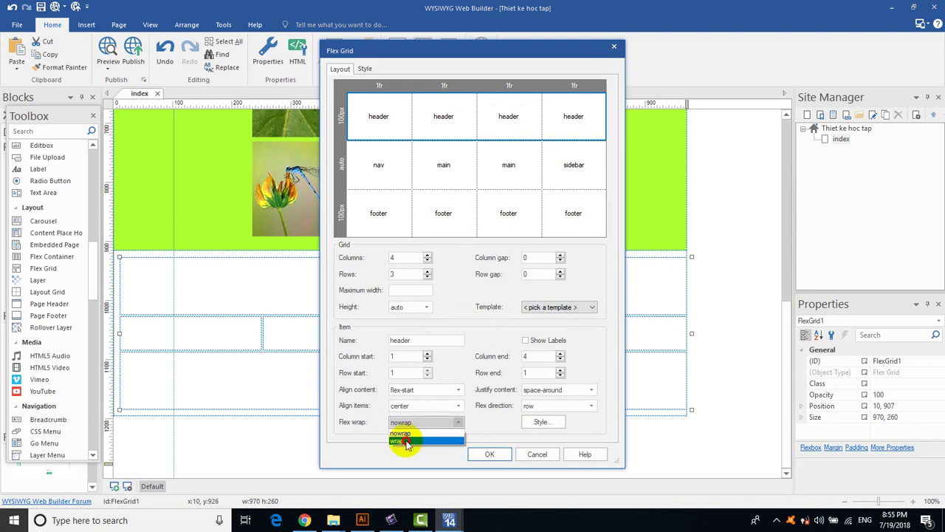
{"action": "left_click", "coordinate": [410, 437]}
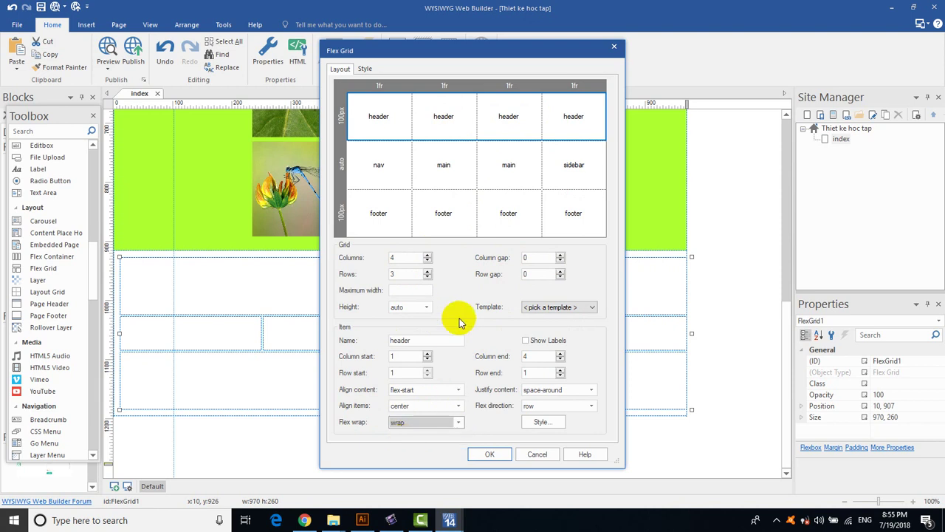
Examine the header item's background style and padding settings without changing them.
{"action": "left_click", "coordinate": [555, 423]}
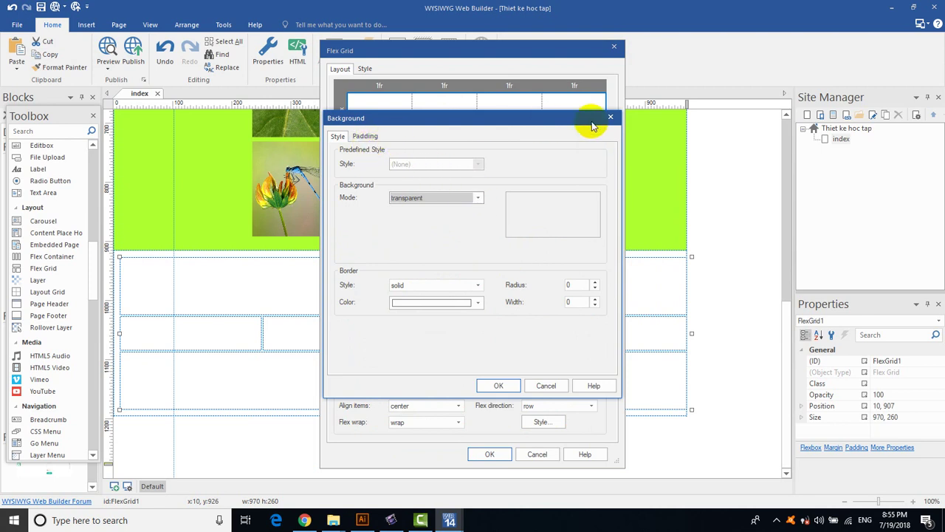
{"action": "left_click", "coordinate": [365, 137]}
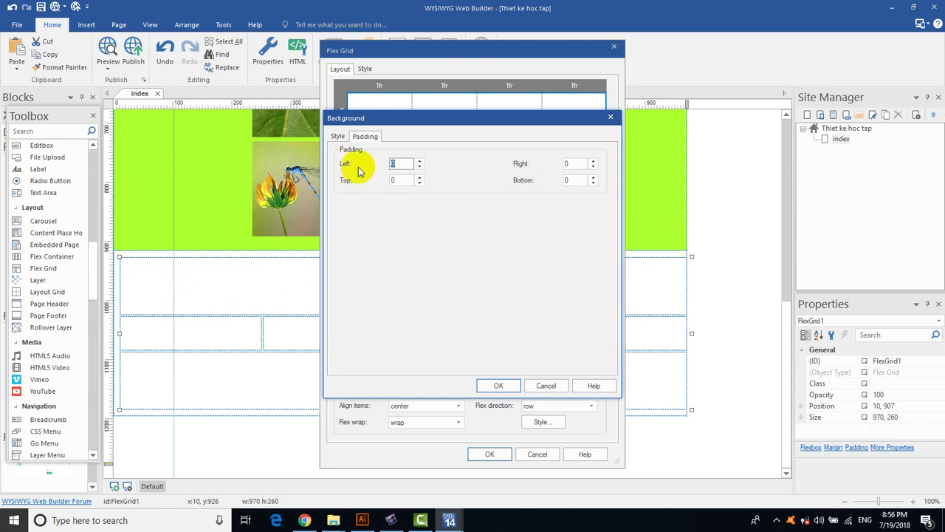
{"action": "left_click", "coordinate": [610, 118]}
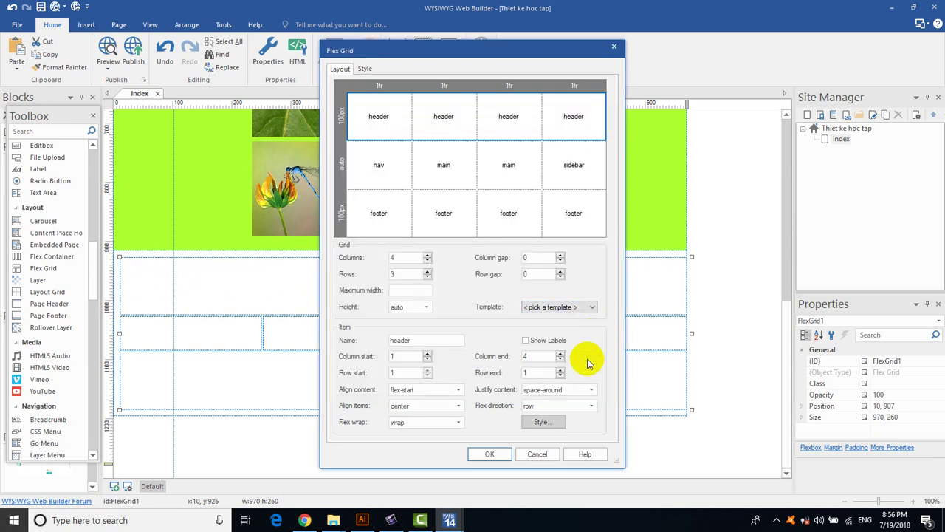
Try the advanced, clear grid (reset) and stacked templates on the flex grid.
{"action": "left_click", "coordinate": [590, 307]}
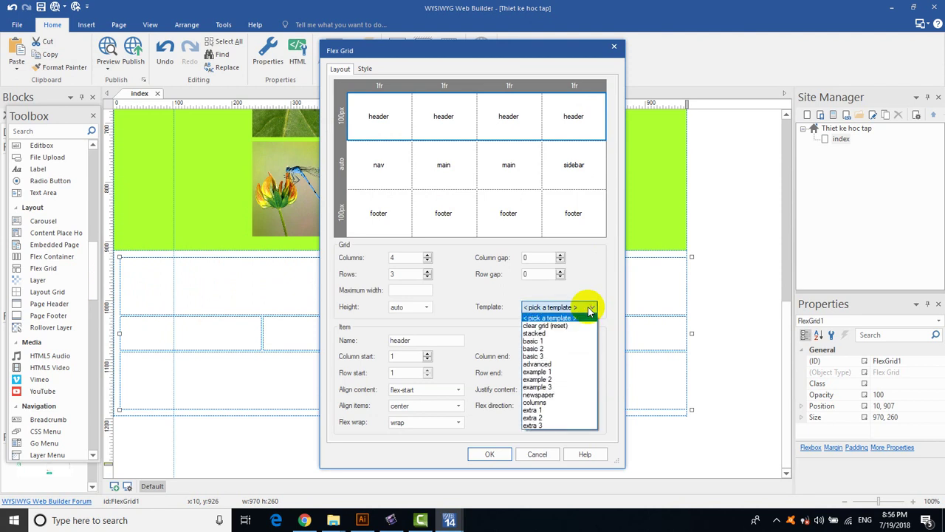
{"action": "left_click", "coordinate": [546, 364]}
{"action": "left_click", "coordinate": [570, 307]}
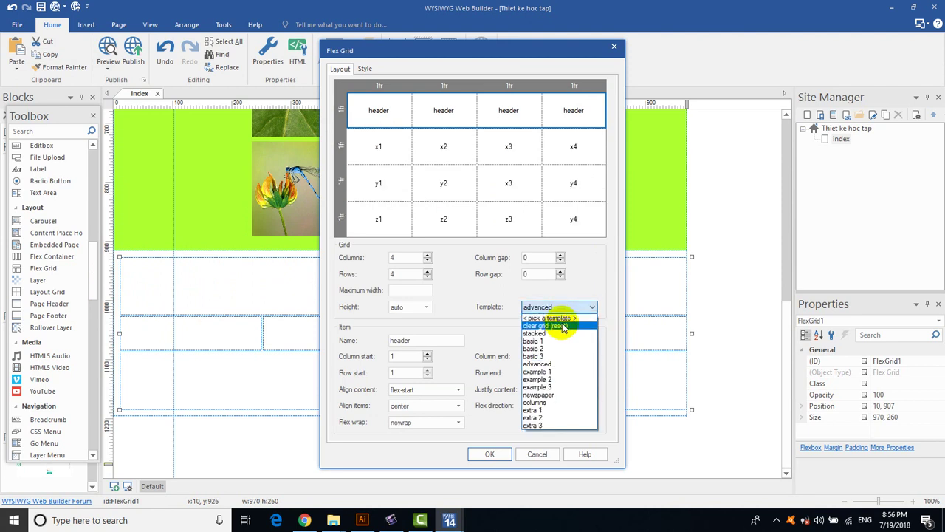
{"action": "left_click", "coordinate": [559, 326]}
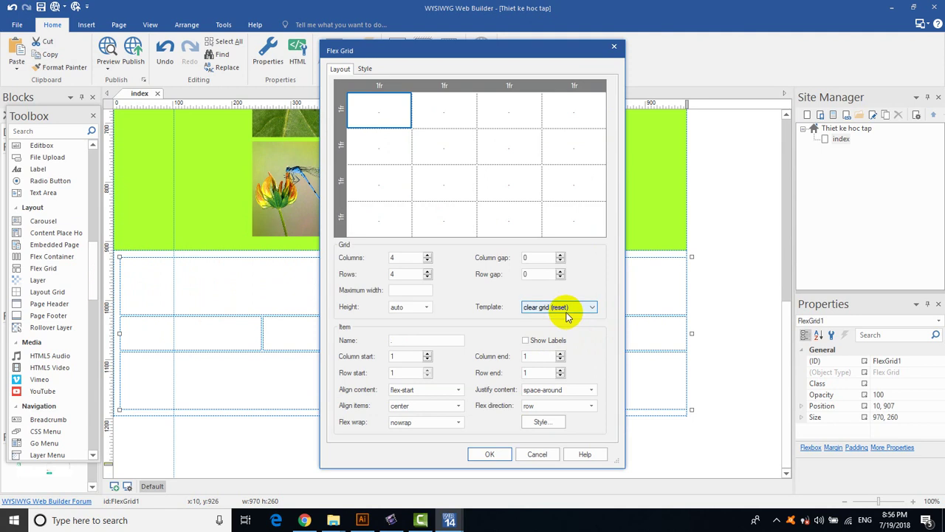
{"action": "left_click", "coordinate": [566, 308]}
{"action": "left_click", "coordinate": [559, 333]}
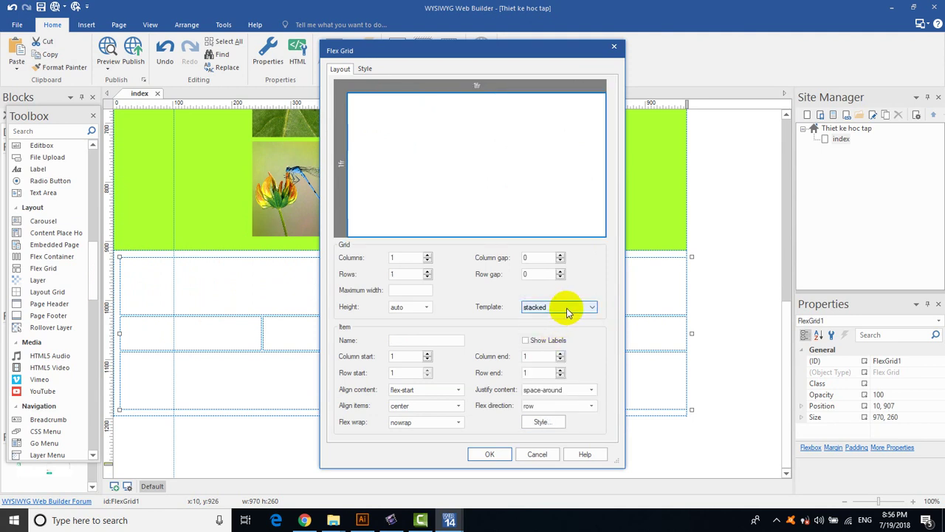
Try the basic 1, basic 2 and example 2 templates on the flex grid.
{"action": "left_click", "coordinate": [591, 307]}
{"action": "left_click", "coordinate": [554, 342]}
{"action": "left_click", "coordinate": [559, 308]}
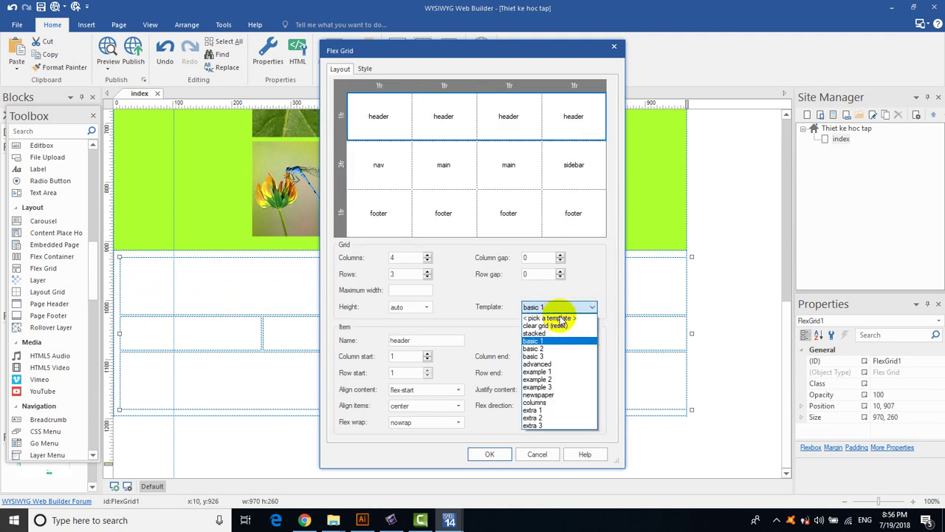
{"action": "left_click", "coordinate": [548, 348]}
{"action": "left_click", "coordinate": [564, 308]}
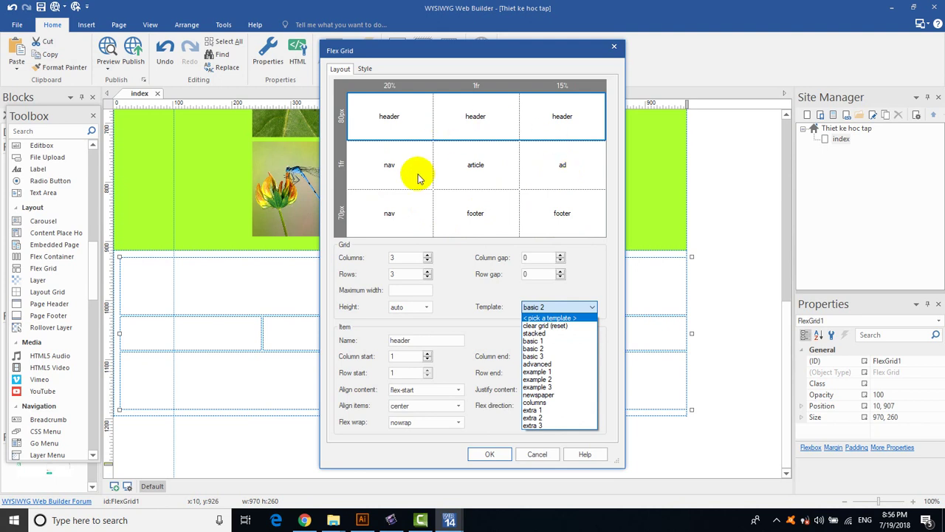
{"action": "left_click", "coordinate": [536, 379]}
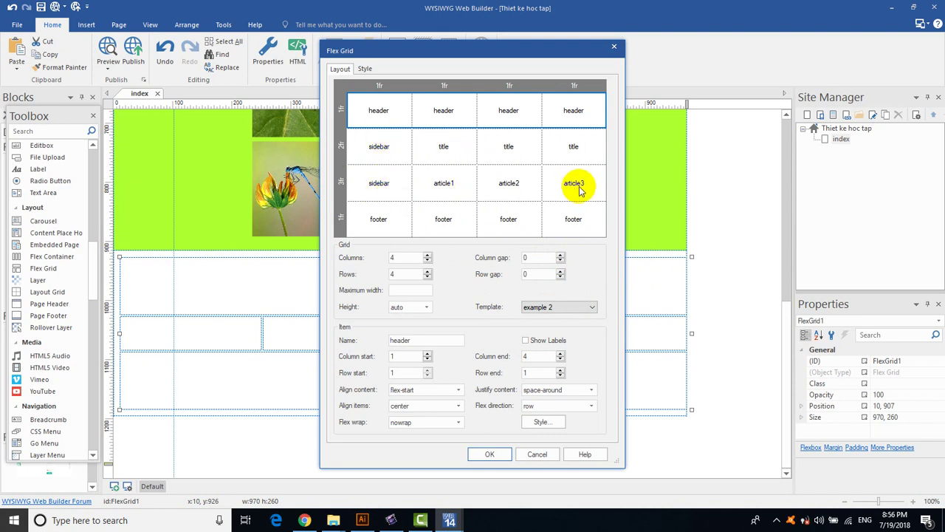
Try the newspaper and extra 2 templates on the flex grid.
{"action": "left_click", "coordinate": [550, 307]}
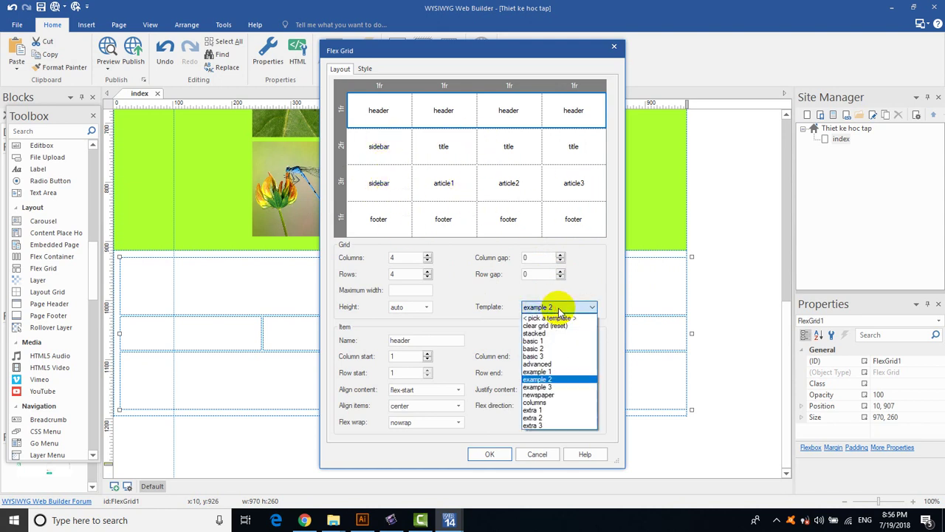
{"action": "left_click", "coordinate": [543, 395]}
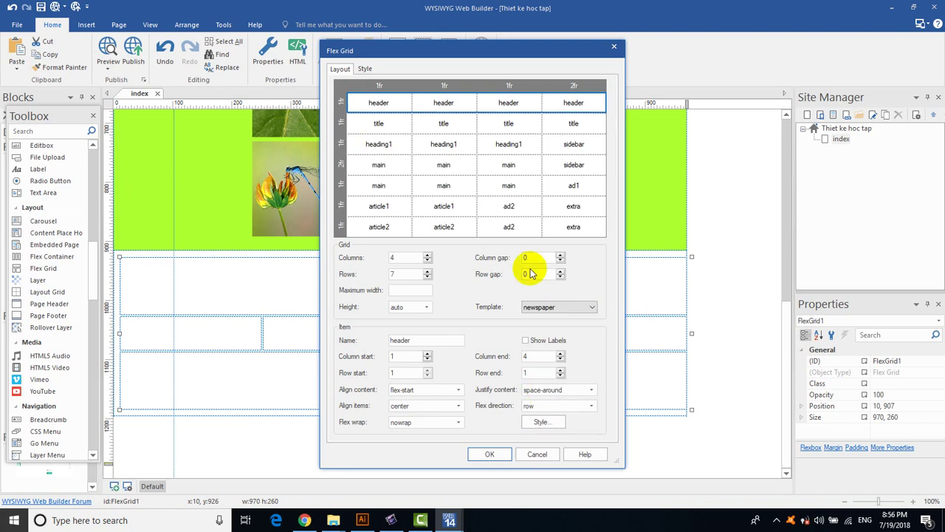
{"action": "left_click", "coordinate": [566, 307]}
{"action": "left_click", "coordinate": [533, 412]}
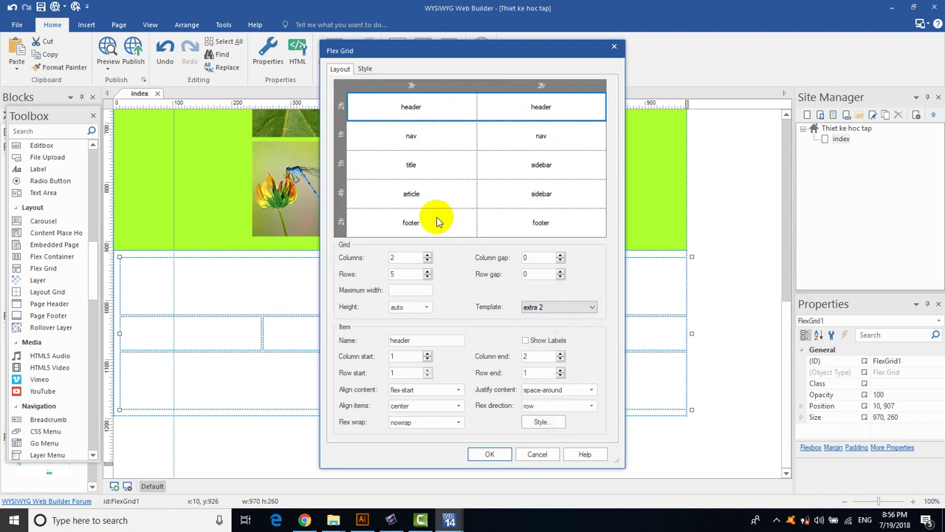
Apply the basic 2 template to the flex grid and accept the grid settings.
{"action": "left_click", "coordinate": [591, 306]}
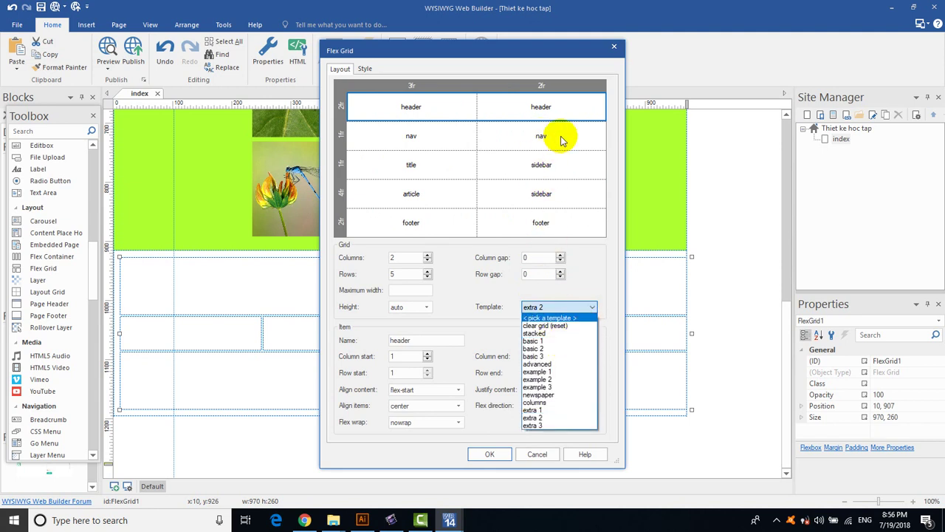
{"action": "left_click", "coordinate": [552, 349]}
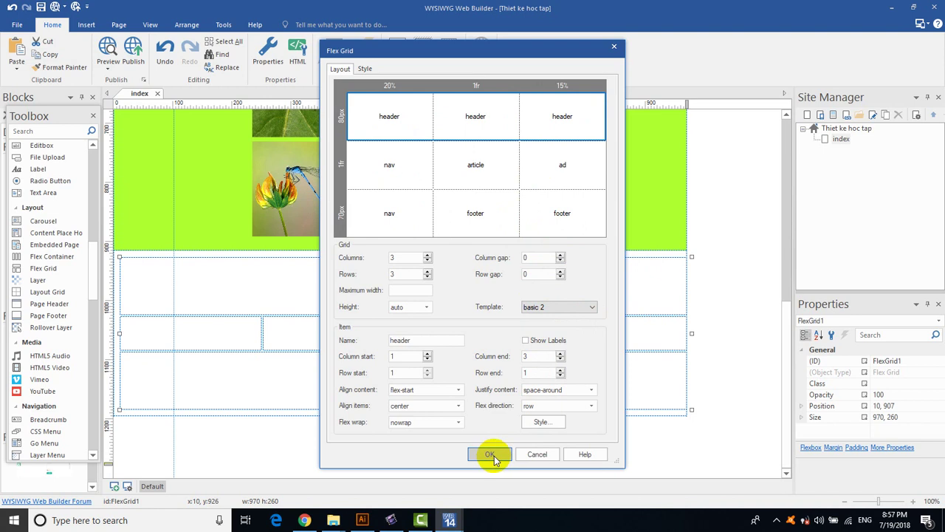
{"action": "left_click", "coordinate": [491, 454]}
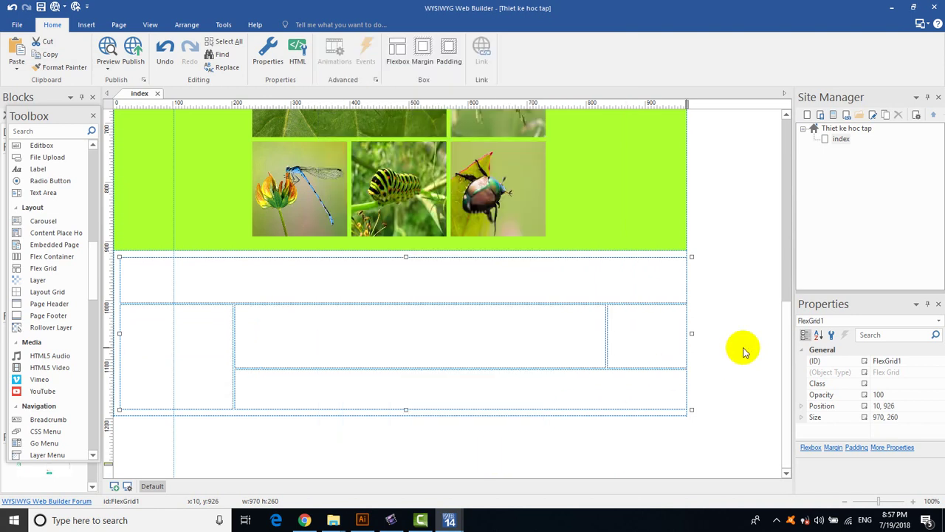
Reopen the flex grid's properties to review its header, nav, article, ad and footer layout.
{"action": "right_click", "coordinate": [491, 395]}
{"action": "left_click", "coordinate": [521, 374]}
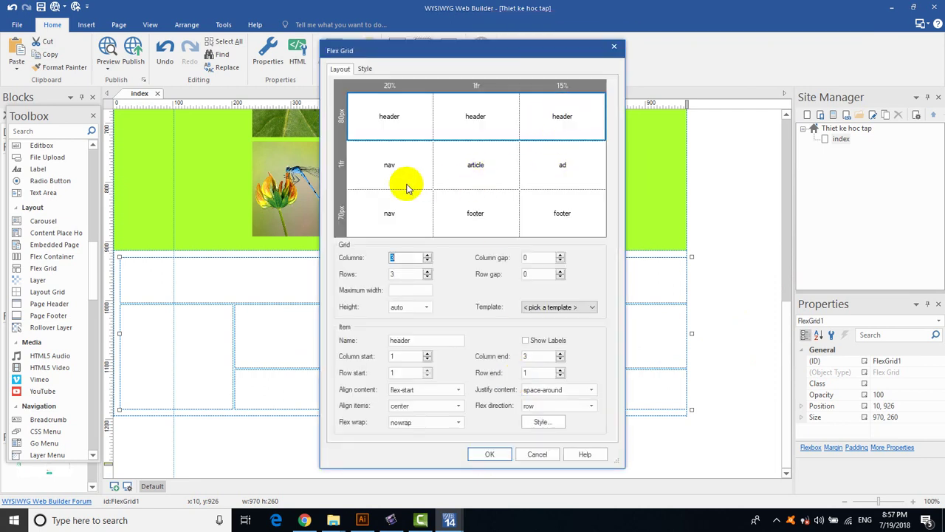
{"action": "left_click", "coordinate": [614, 47]}
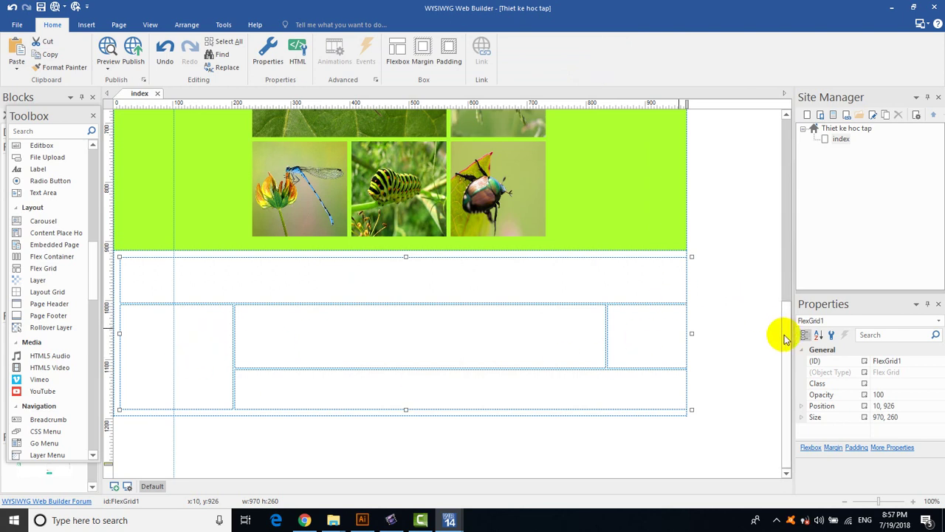
Try to place an Accordion in the nav cell of the flex grid.
{"action": "left_click", "coordinate": [271, 445]}
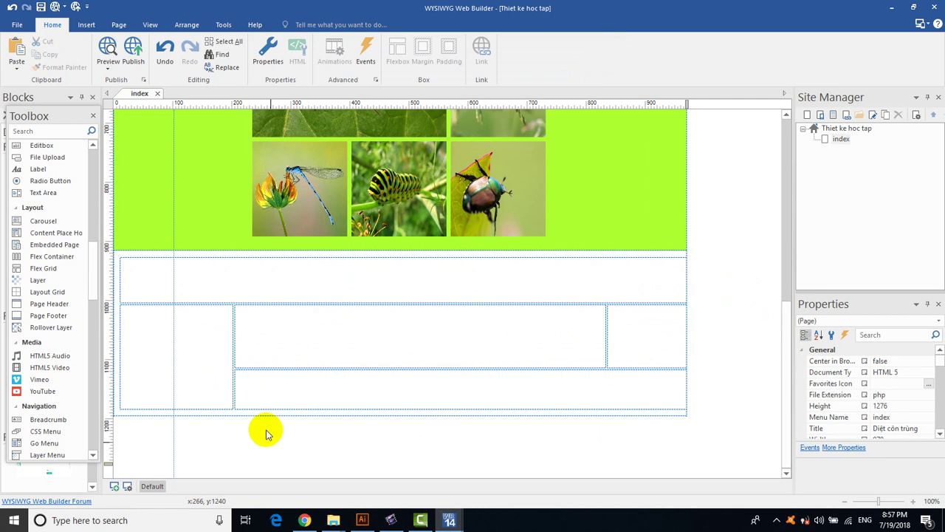
{"action": "mouse_move", "coordinate": [94, 270]}
{"action": "left_mouse_down"}
{"action": "mouse_move", "coordinate": [99, 190]}
{"action": "mouse_move", "coordinate": [100, 368]}
{"action": "left_mouse_up"}
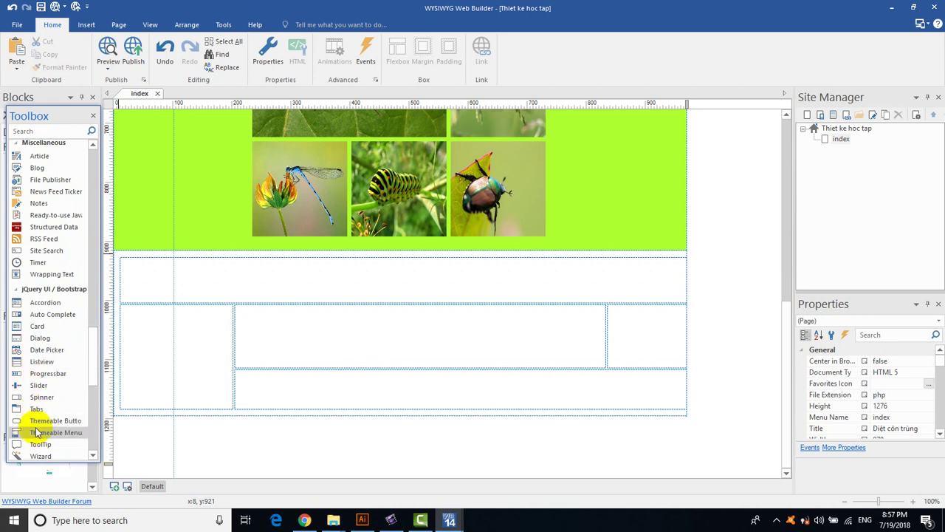
{"action": "mouse_move", "coordinate": [89, 344]}
{"action": "left_mouse_down"}
{"action": "mouse_move", "coordinate": [93, 358]}
{"action": "mouse_move", "coordinate": [93, 344]}
{"action": "left_mouse_up"}
{"action": "left_click_drag", "start_coordinate": [38, 303], "coordinate": [147, 323]}
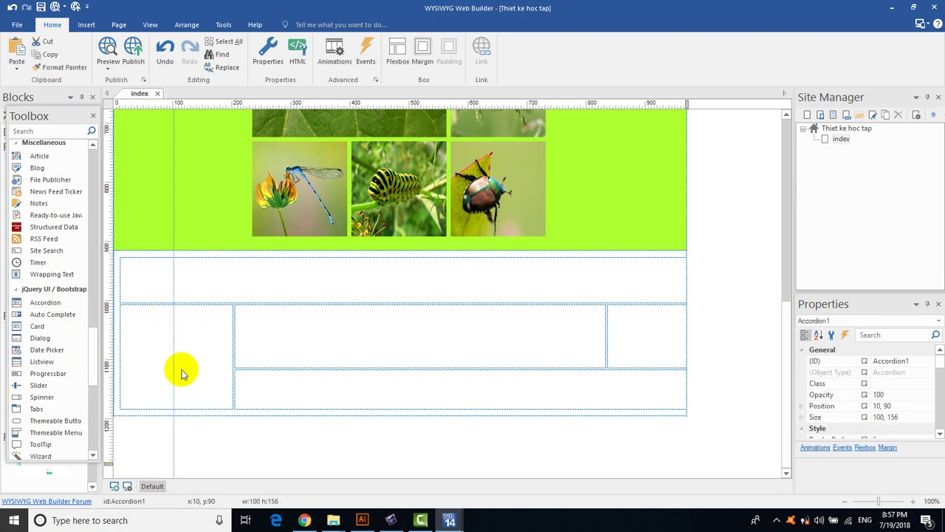
{"action": "scroll", "coordinate": [182, 372], "scroll_direction": "up", "scroll_amount": 8}
{"action": "scroll", "coordinate": [183, 373], "scroll_direction": "down", "scroll_amount": 8}
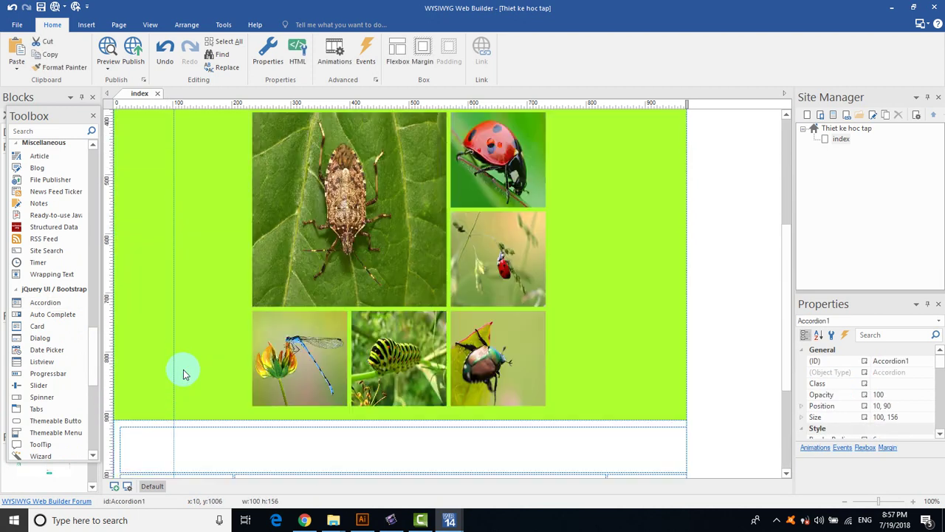
{"action": "left_click", "coordinate": [184, 373]}
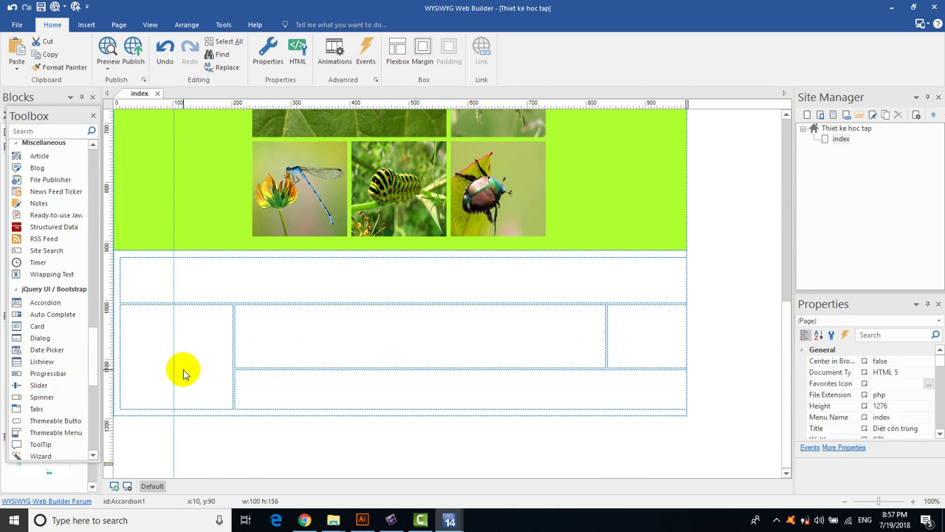
Set the flex container around the grid to flex direction row and flex wrap wrap.
{"action": "left_click", "coordinate": [507, 394]}
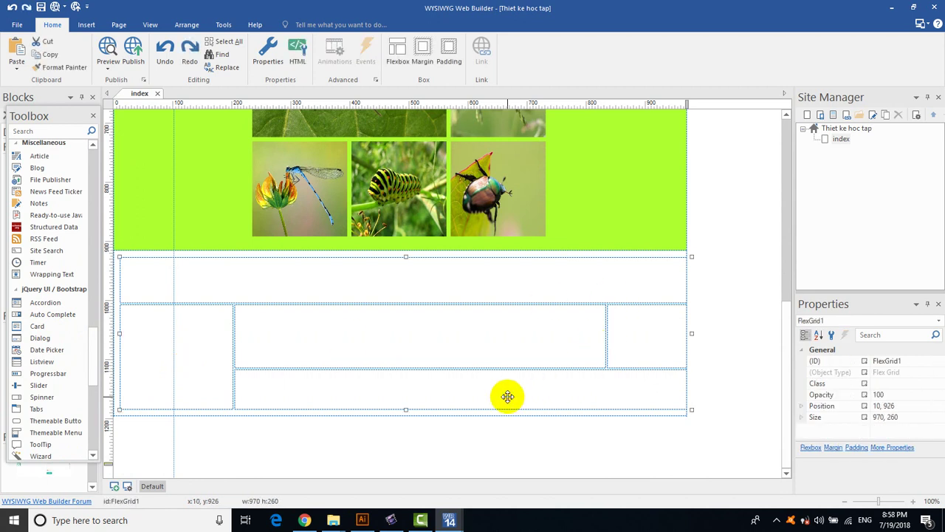
{"action": "left_click", "coordinate": [365, 252]}
{"action": "right_click", "coordinate": [365, 253]}
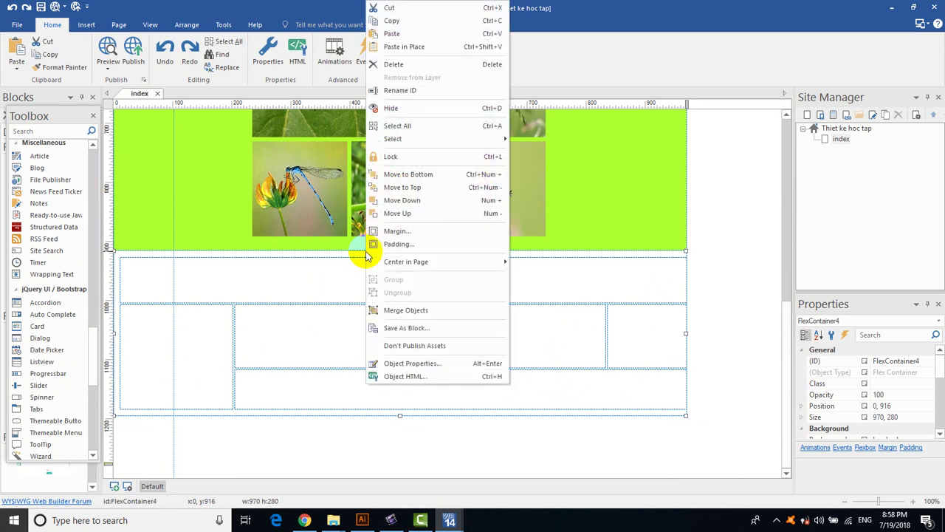
{"action": "left_click", "coordinate": [402, 366]}
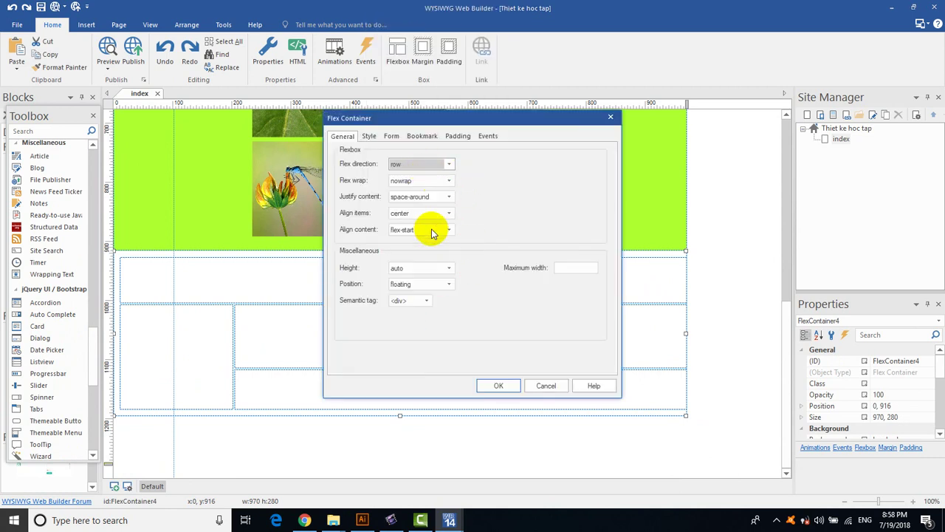
{"action": "left_click", "coordinate": [449, 164]}
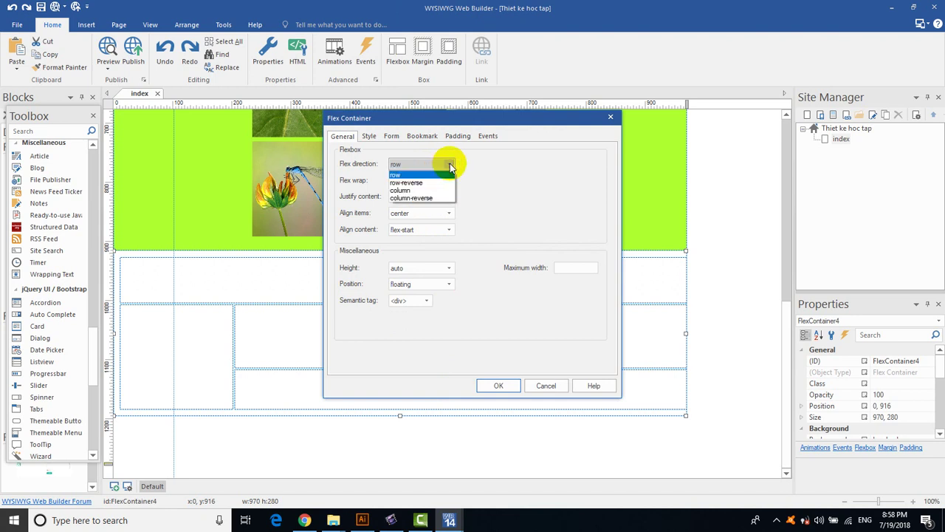
{"action": "left_click", "coordinate": [443, 171]}
{"action": "left_click", "coordinate": [448, 180]}
{"action": "left_click", "coordinate": [421, 199]}
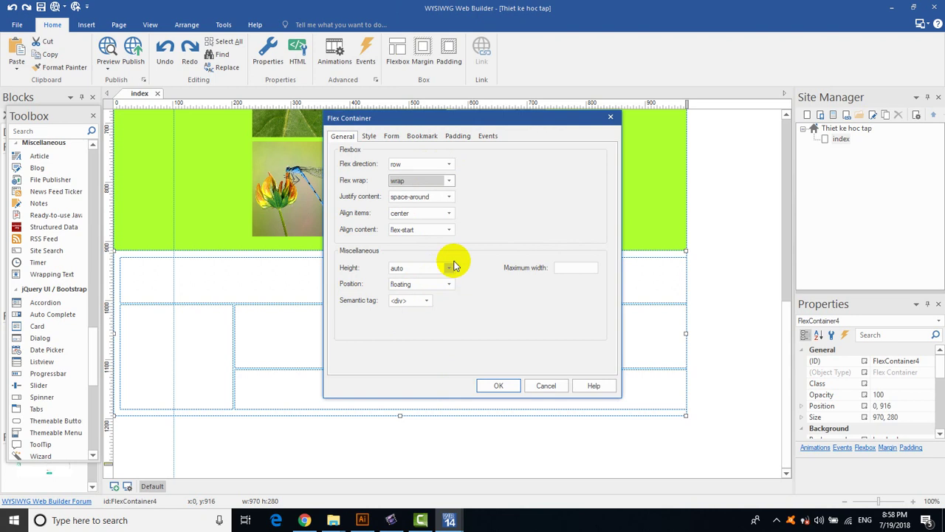
Give the flex container around the grid a solid dark green background.
{"action": "left_click", "coordinate": [370, 136]}
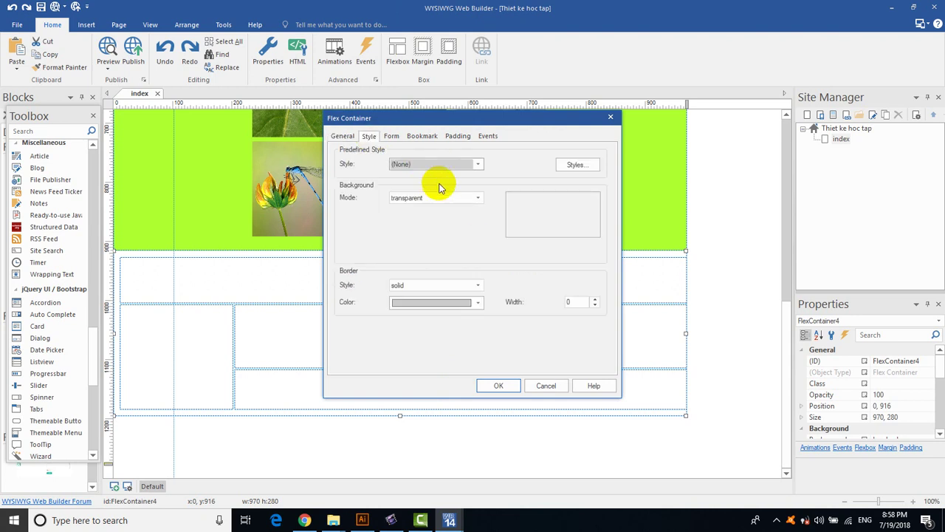
{"action": "left_click", "coordinate": [454, 198]}
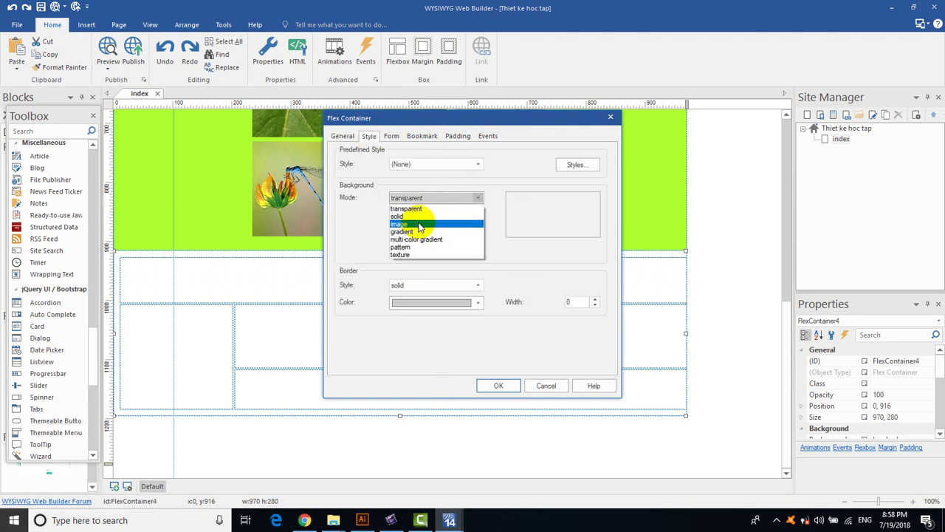
{"action": "left_click", "coordinate": [419, 225]}
{"action": "left_click", "coordinate": [479, 197]}
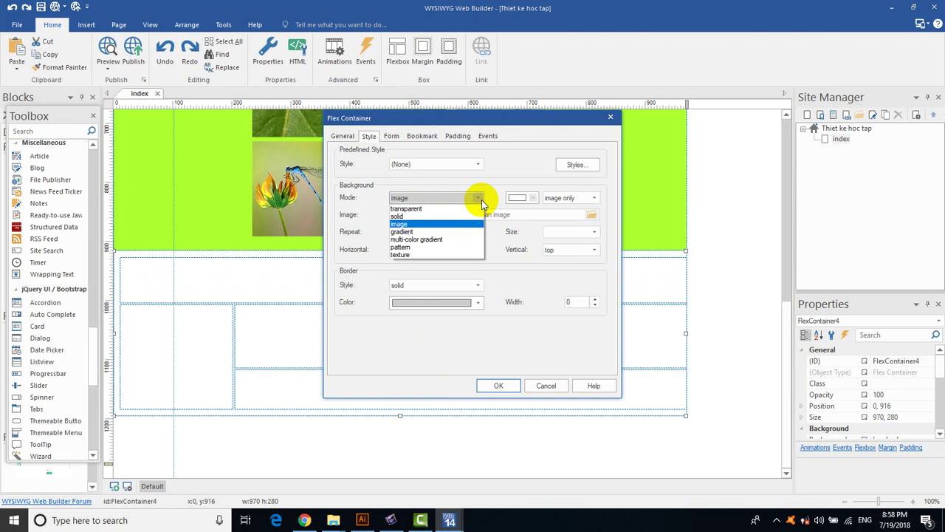
{"action": "left_click", "coordinate": [420, 217]}
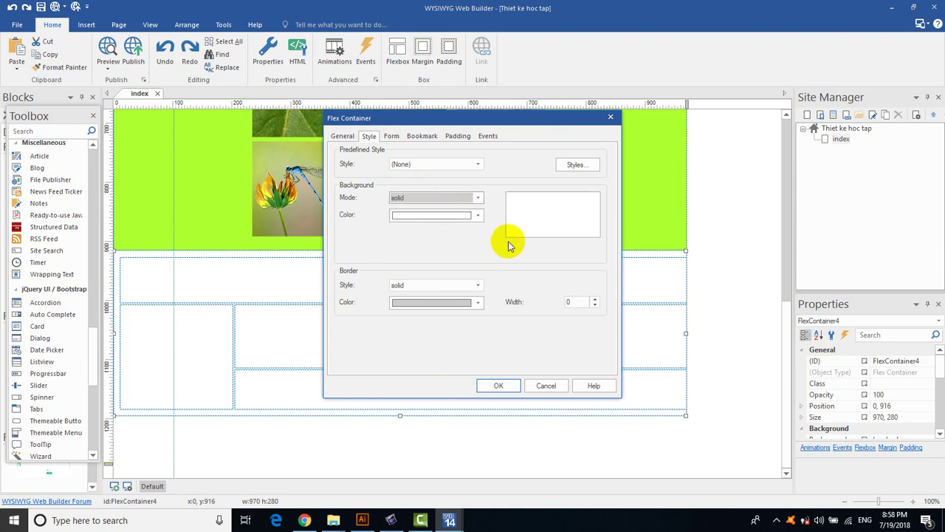
{"action": "left_click", "coordinate": [478, 216]}
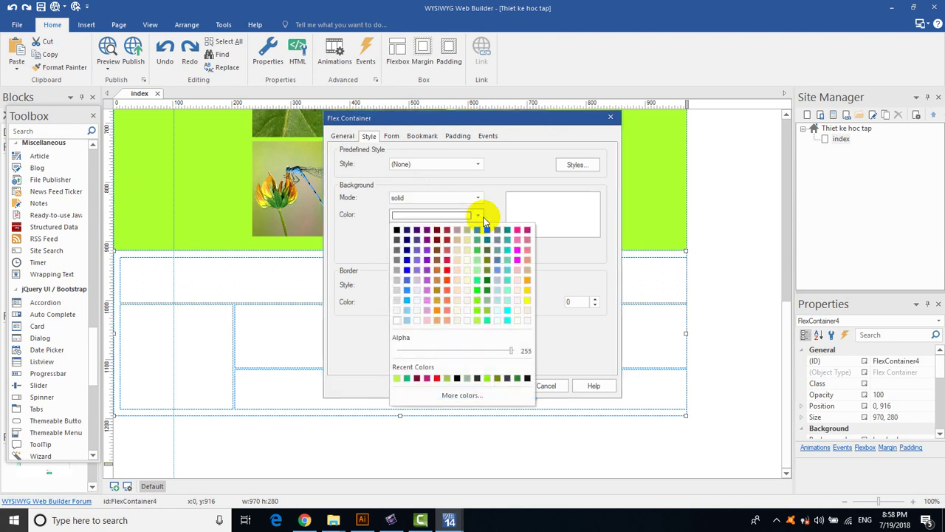
{"action": "left_click", "coordinate": [486, 293]}
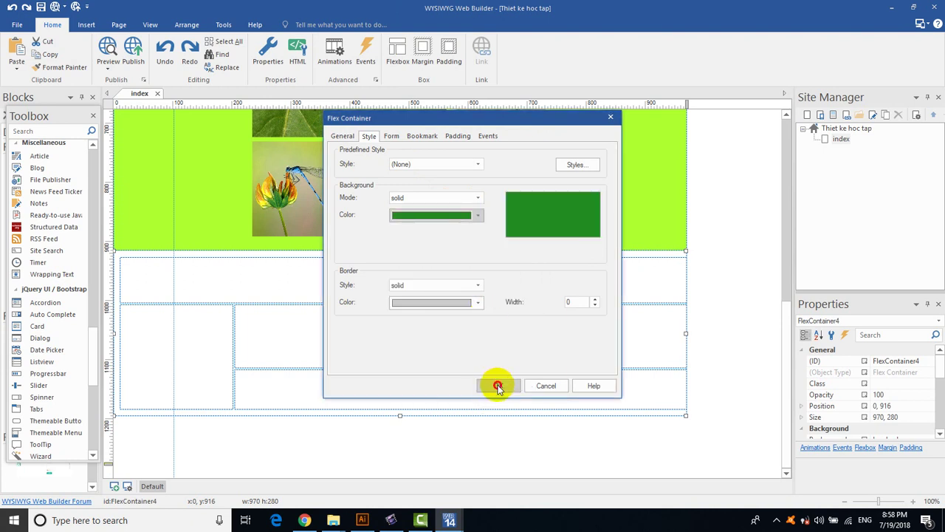
{"action": "left_click", "coordinate": [492, 384]}
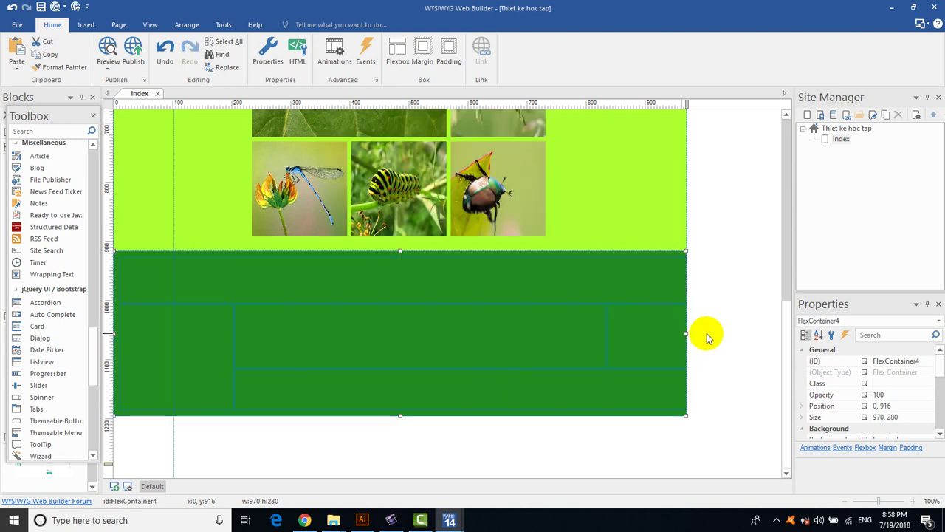
Change the flex container's solid background color to yellow-green.
{"action": "right_click", "coordinate": [660, 414]}
{"action": "left_click", "coordinate": [692, 391]}
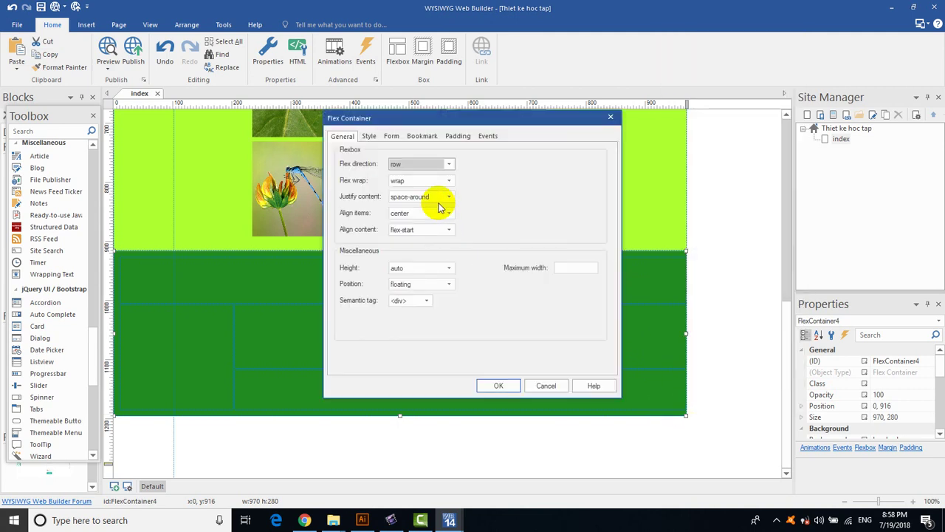
{"action": "left_click", "coordinate": [368, 136]}
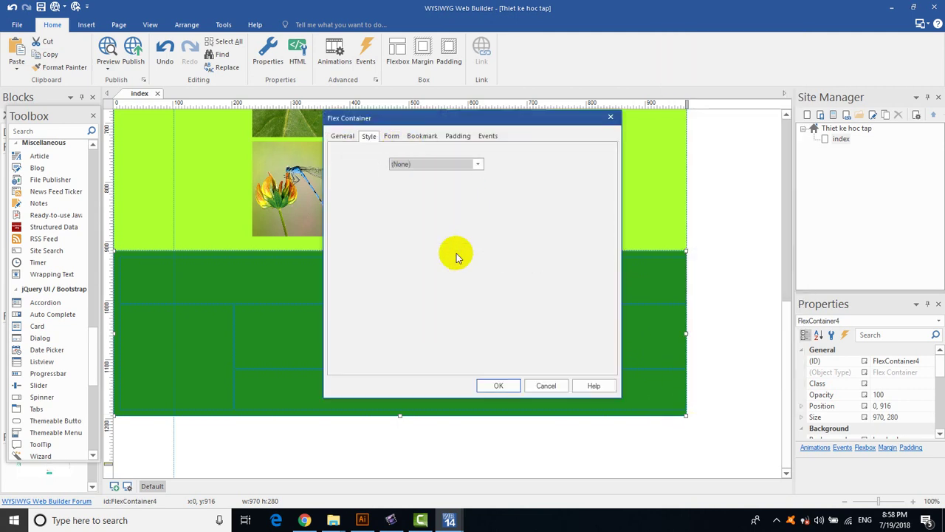
{"action": "left_click", "coordinate": [477, 215]}
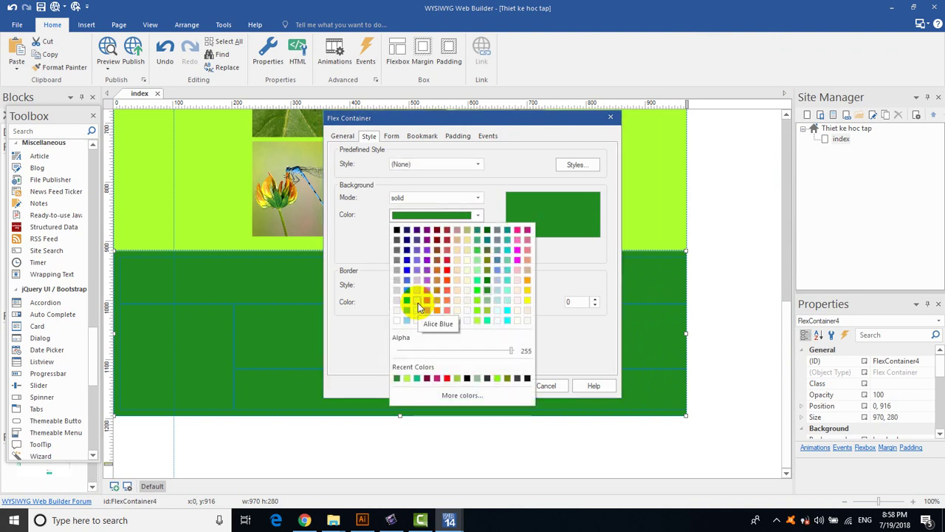
{"action": "left_click", "coordinate": [487, 310]}
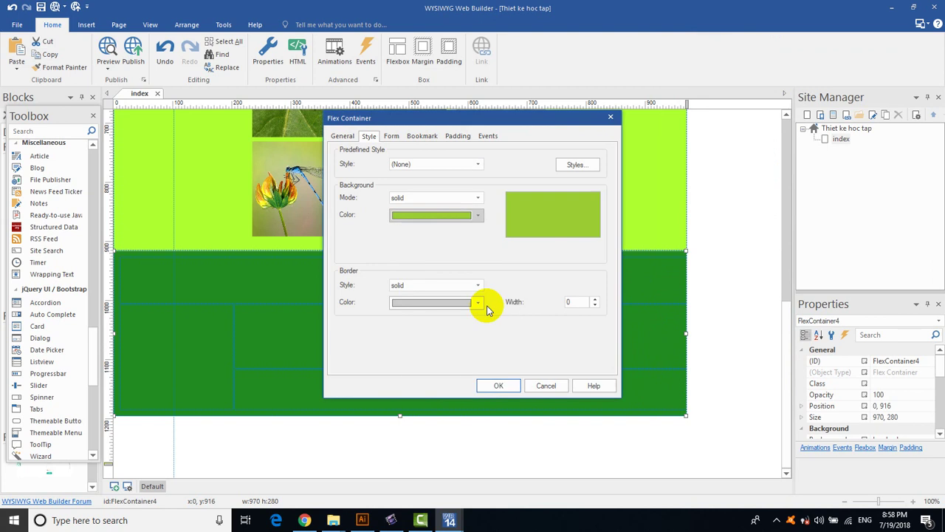
{"action": "left_click", "coordinate": [489, 384]}
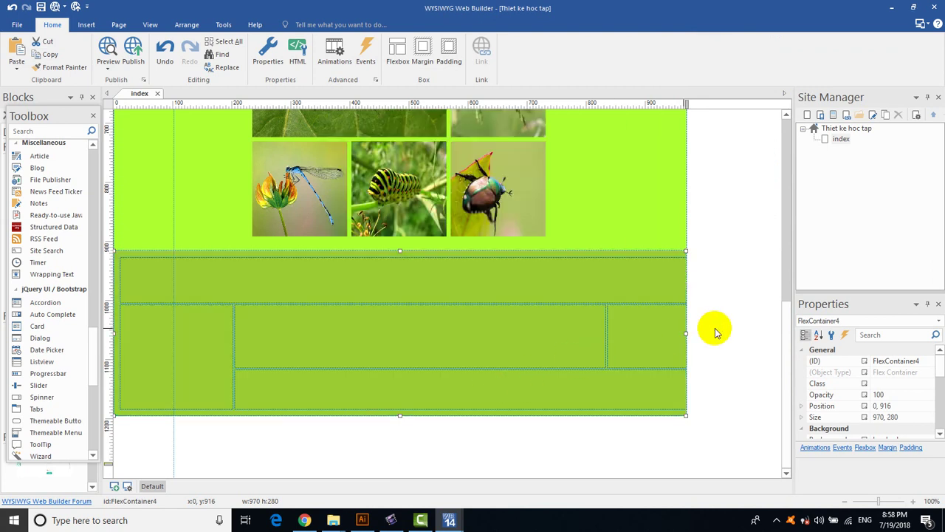
Try to place a Text object in the nav cell of the flex grid, then undo it.
{"action": "scroll", "coordinate": [714, 328], "scroll_direction": "up", "scroll_amount": 4}
{"action": "scroll", "coordinate": [715, 328], "scroll_direction": "down", "scroll_amount": 2}
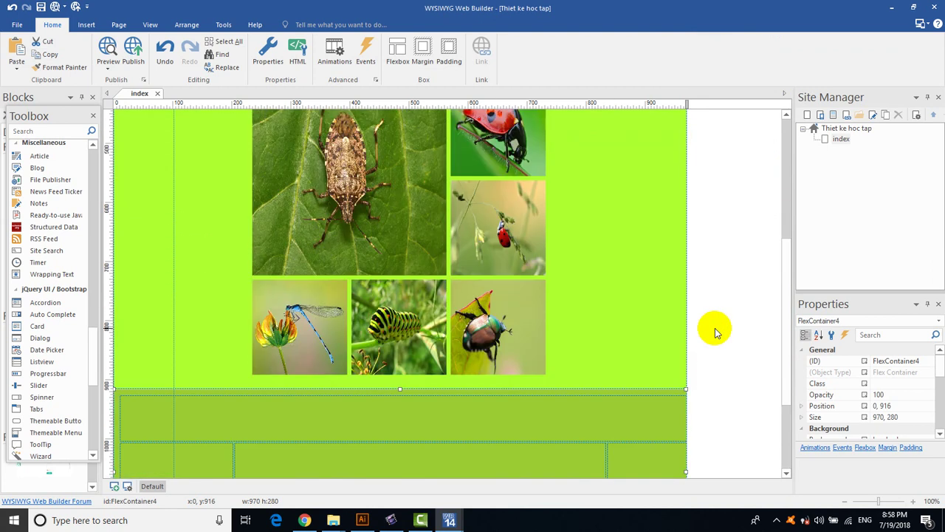
{"action": "left_click_drag", "start_coordinate": [785, 291], "coordinate": [706, 394]}
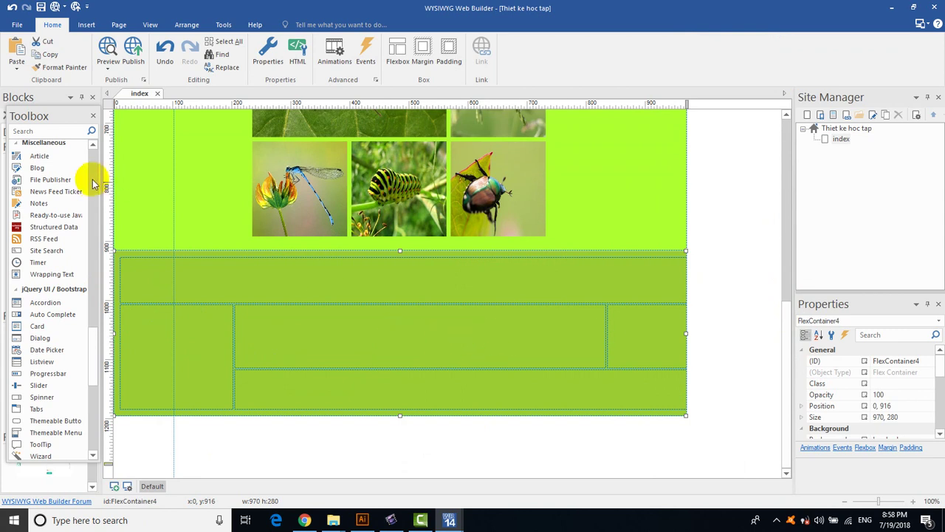
{"action": "left_click_drag", "start_coordinate": [92, 355], "coordinate": [98, 168]}
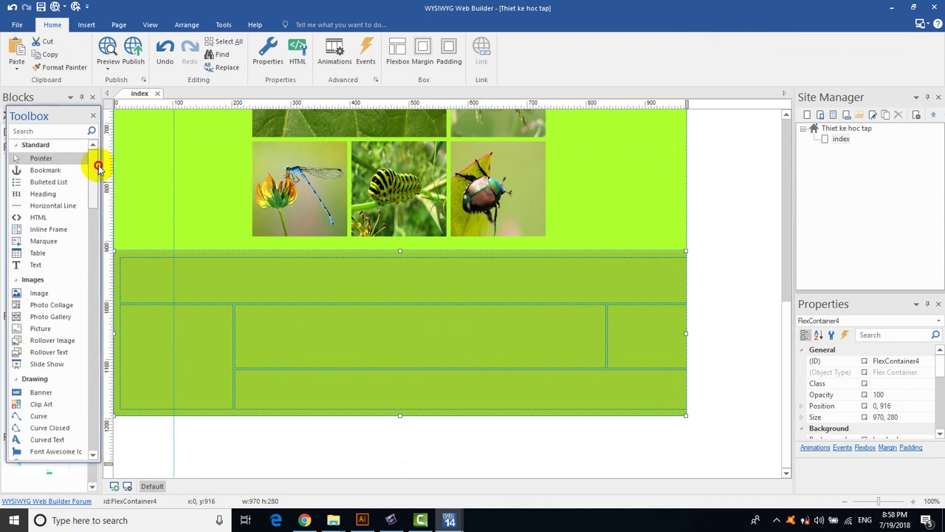
{"action": "left_click_drag", "start_coordinate": [35, 264], "coordinate": [126, 321]}
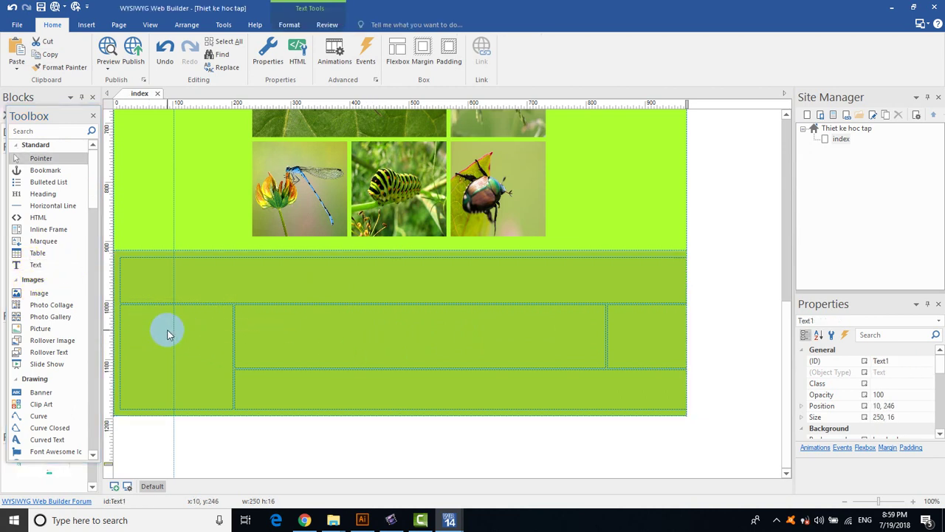
{"action": "left_click", "coordinate": [153, 322]}
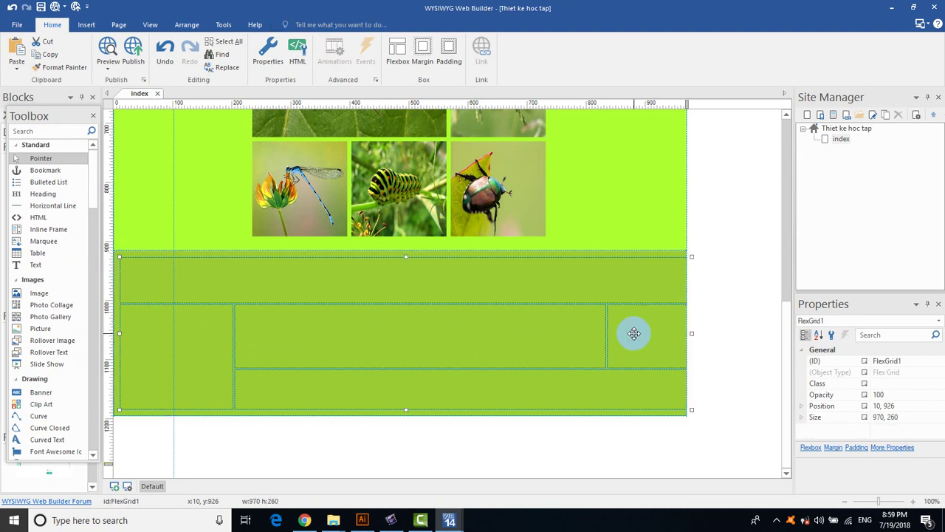
{"action": "key", "text": "ctrl+z"}
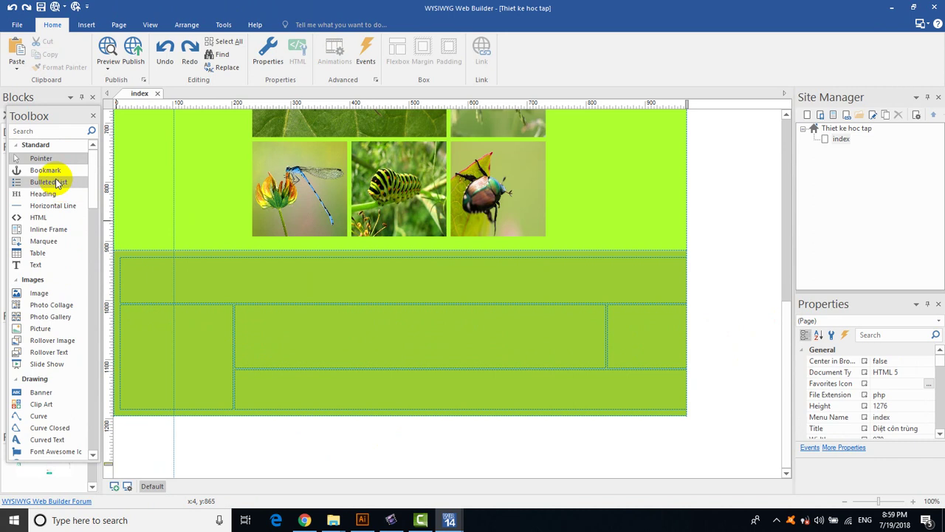
Add a Text object on the empty page area below the flex container and enter "Mục 1".
{"action": "left_click_drag", "start_coordinate": [41, 265], "coordinate": [225, 452]}
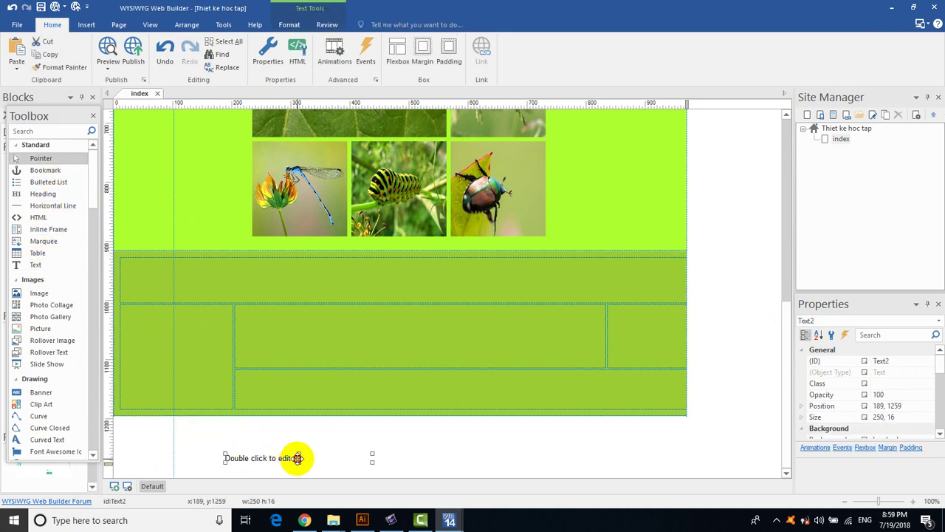
{"action": "double_click", "coordinate": [327, 458]}
{"action": "left_click_drag", "start_coordinate": [327, 457], "coordinate": [180, 449]}
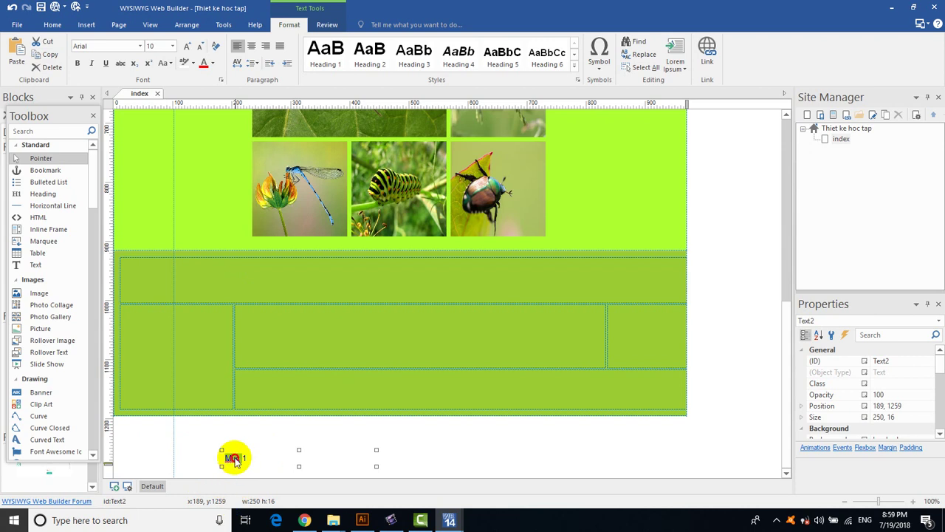
Color the "Mục 1" text purple, try Heading 1 on it and apply the Heading 2 style.
{"action": "left_click", "coordinate": [212, 67]}
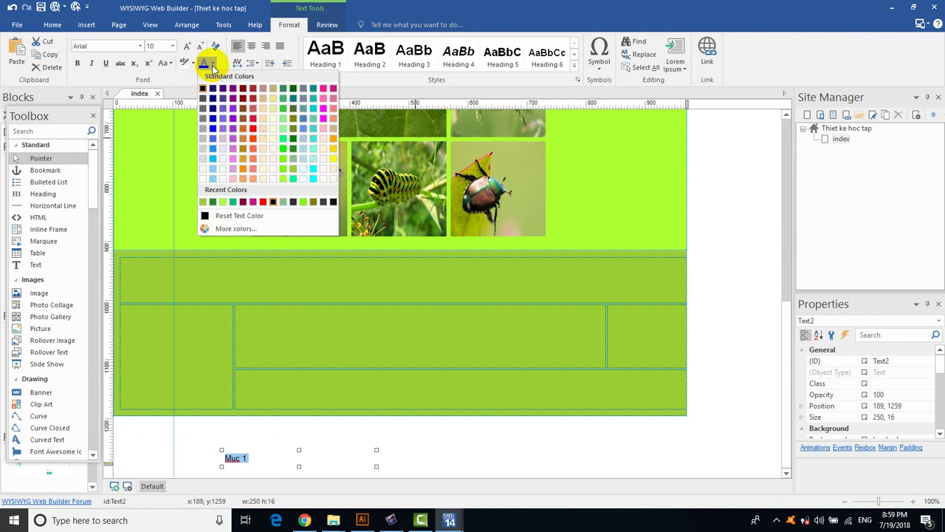
{"action": "left_click", "coordinate": [232, 138]}
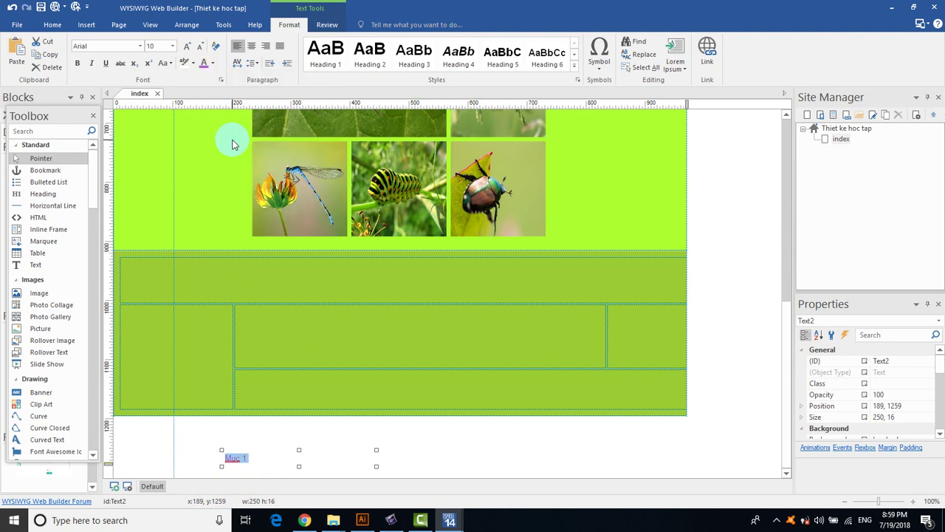
{"action": "left_click", "coordinate": [325, 53]}
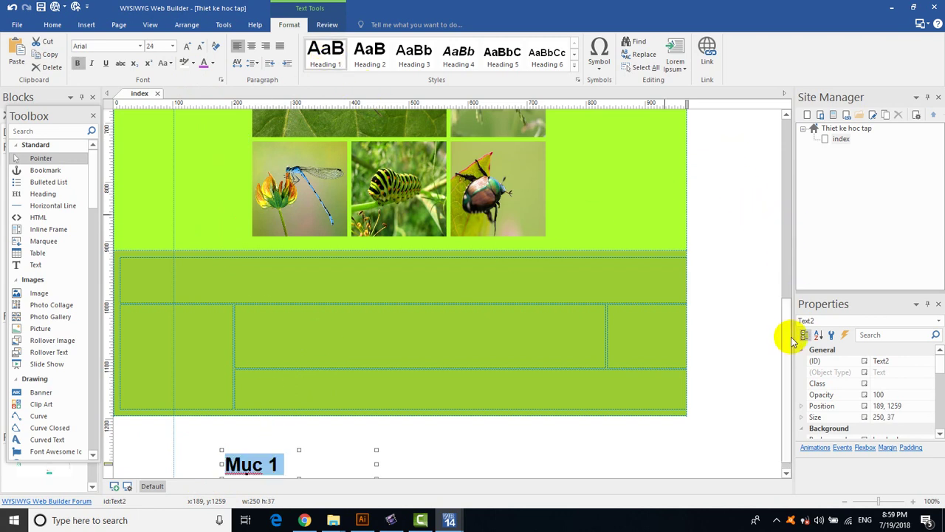
{"action": "left_click", "coordinate": [369, 53]}
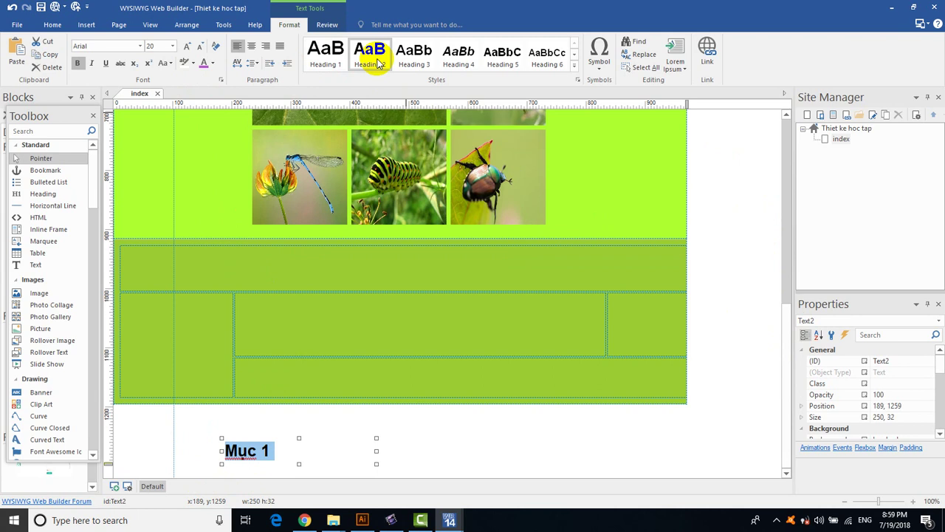
{"action": "left_click", "coordinate": [201, 446]}
Try to move the "Mục 1" text into the article cell of the flex grid, then return it below the container.
{"action": "left_click", "coordinate": [241, 455]}
{"action": "left_click_drag", "start_coordinate": [244, 450], "coordinate": [267, 326]}
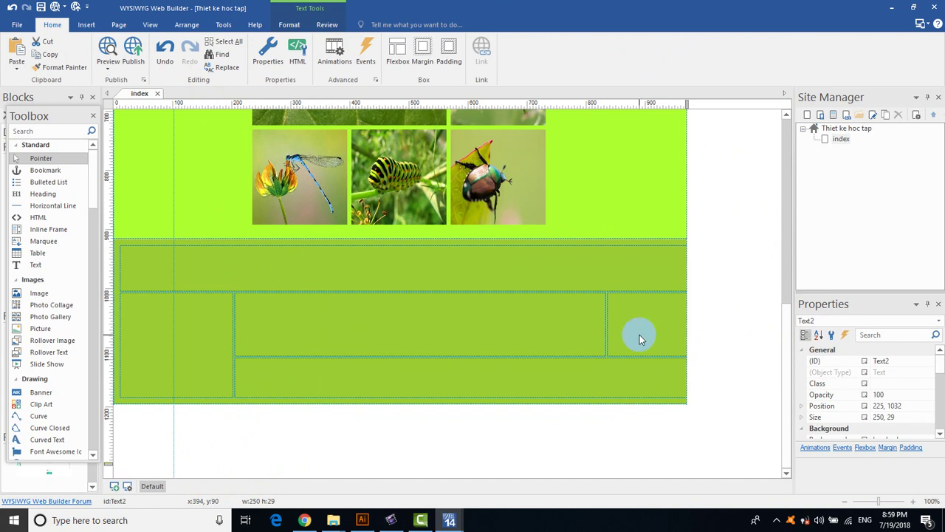
{"action": "left_click", "coordinate": [302, 416]}
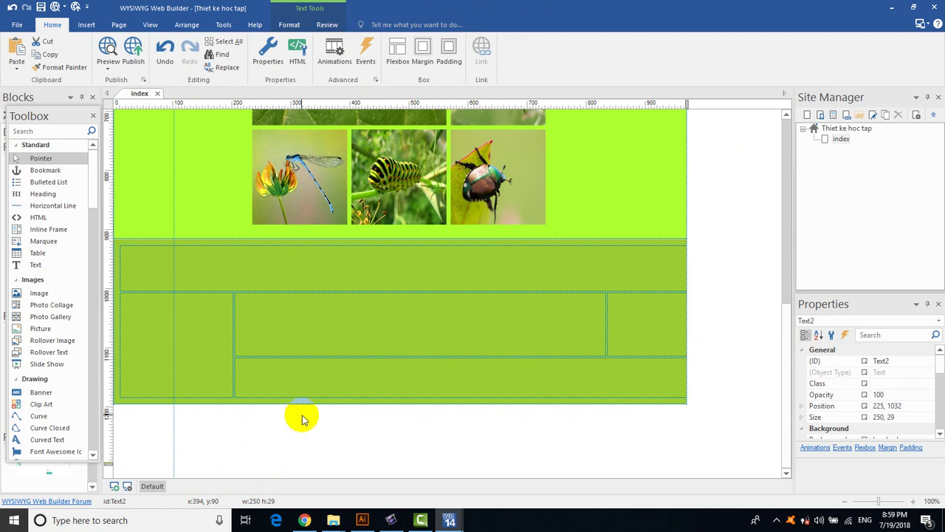
{"action": "left_click", "coordinate": [312, 262]}
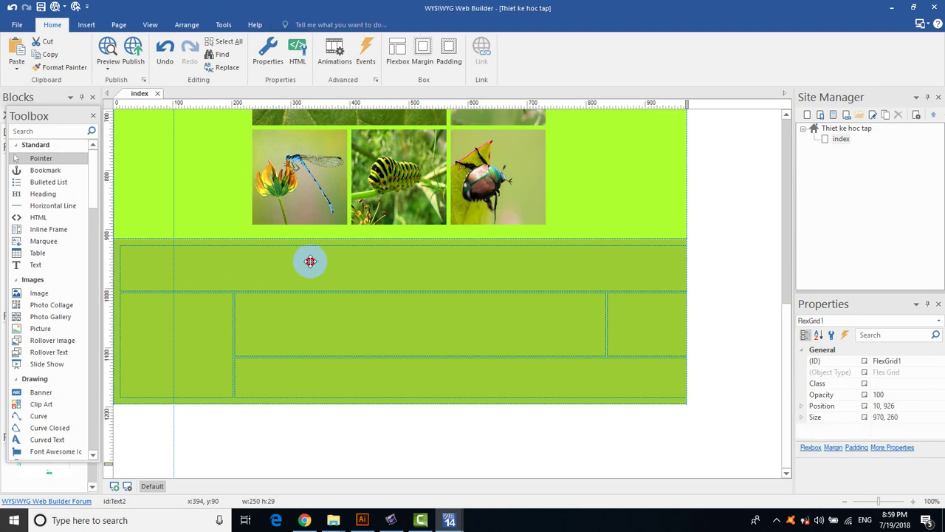
{"action": "left_click_drag", "start_coordinate": [310, 244], "coordinate": [316, 348]}
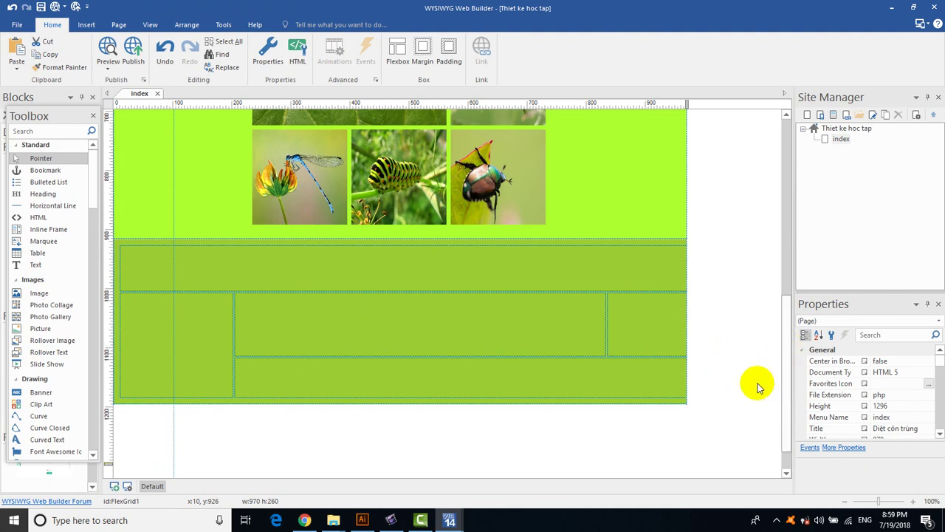
{"action": "scroll", "coordinate": [755, 382], "scroll_direction": "down", "scroll_amount": 1}
{"action": "left_click", "coordinate": [477, 377]}
{"action": "left_click", "coordinate": [397, 411]}
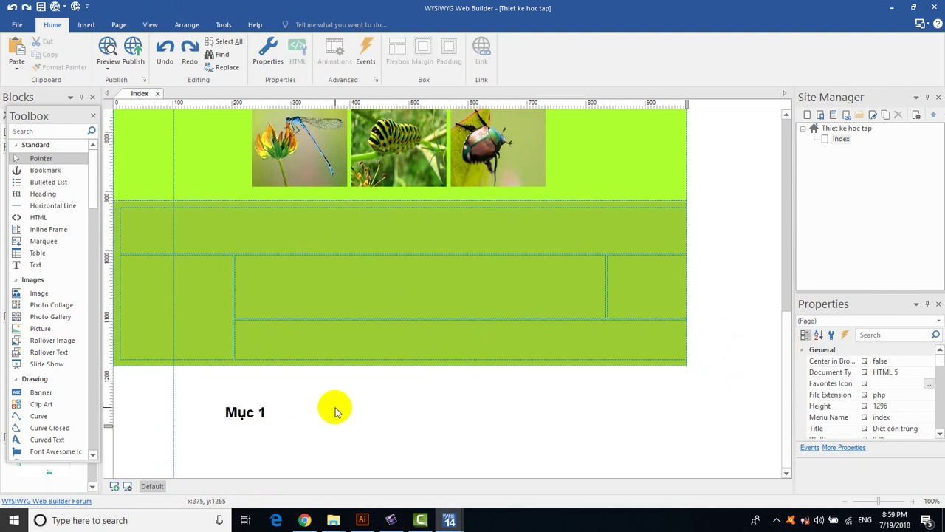
{"action": "left_click", "coordinate": [242, 412]}
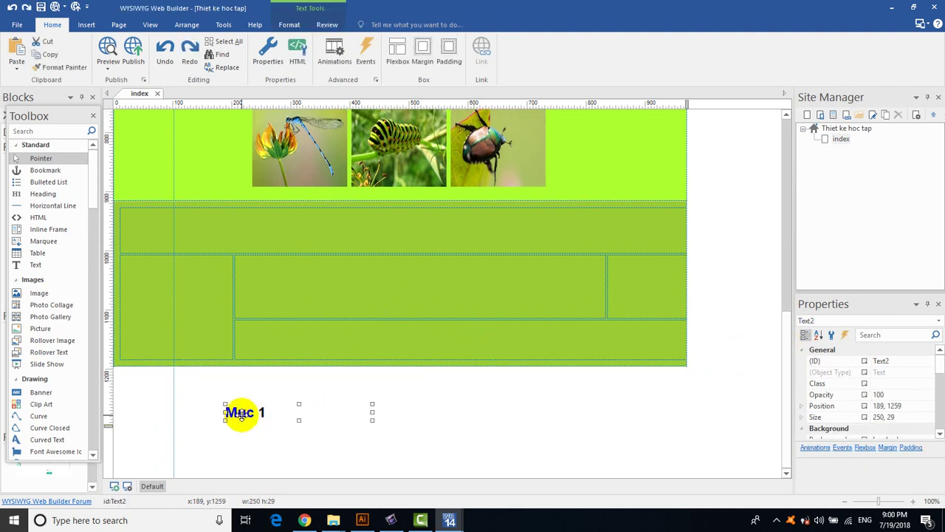
{"action": "left_click", "coordinate": [314, 320]}
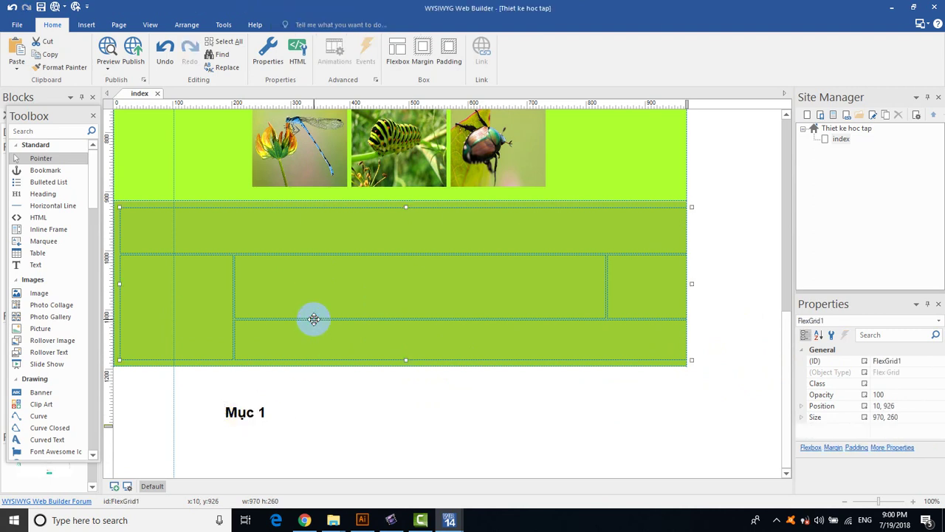
{"action": "left_click", "coordinate": [245, 412]}
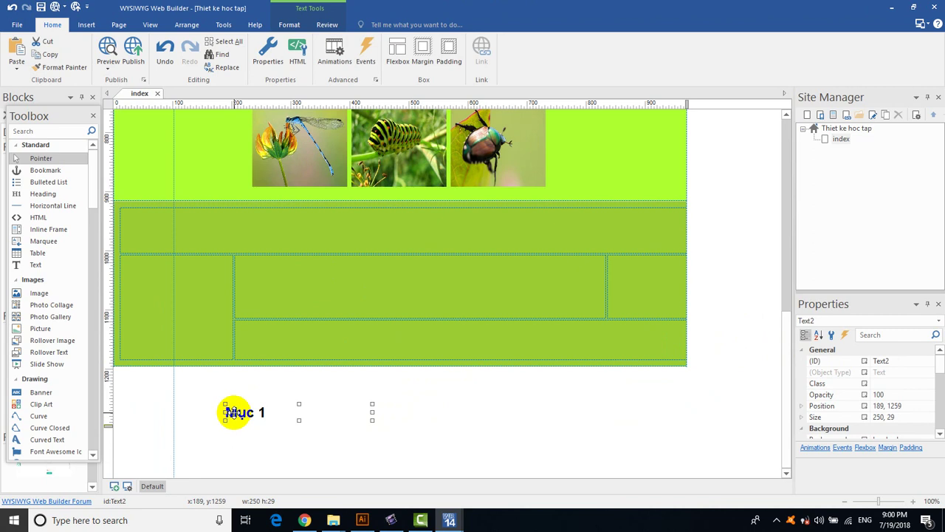
Set the justify content of the flex container below the gallery to flex-start.
{"action": "left_click", "coordinate": [653, 205]}
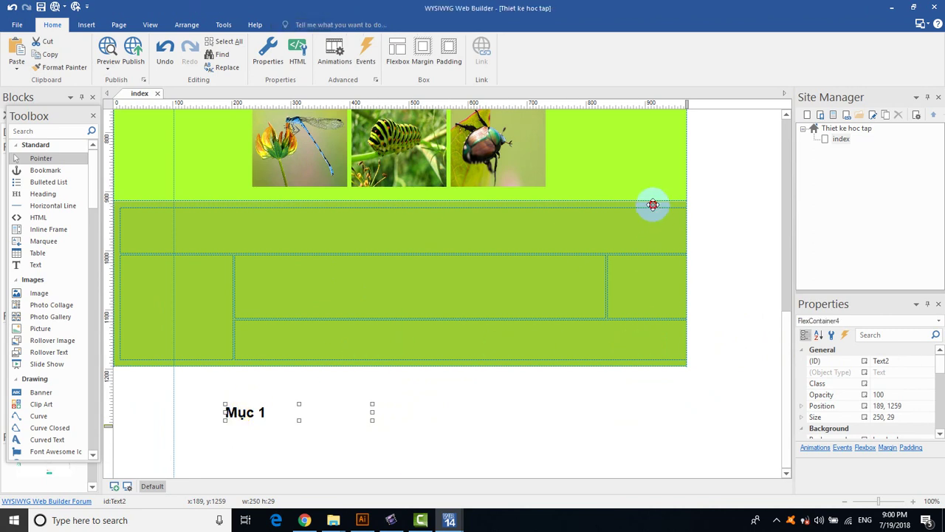
{"action": "right_click", "coordinate": [653, 205]}
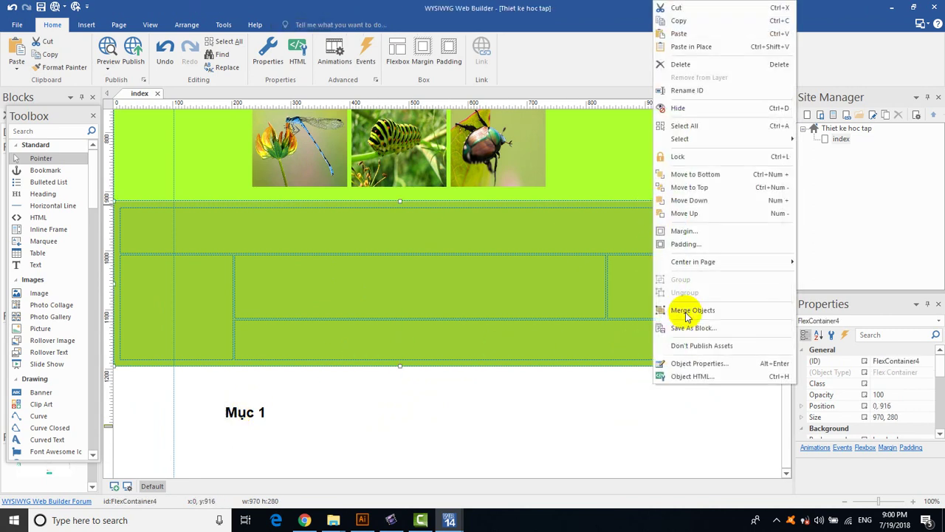
{"action": "left_click", "coordinate": [699, 364]}
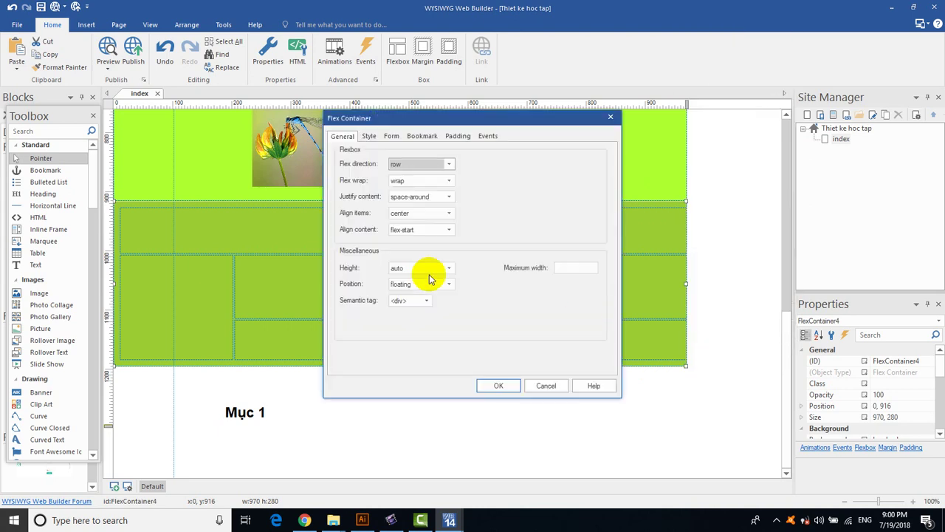
{"action": "left_click", "coordinate": [448, 197]}
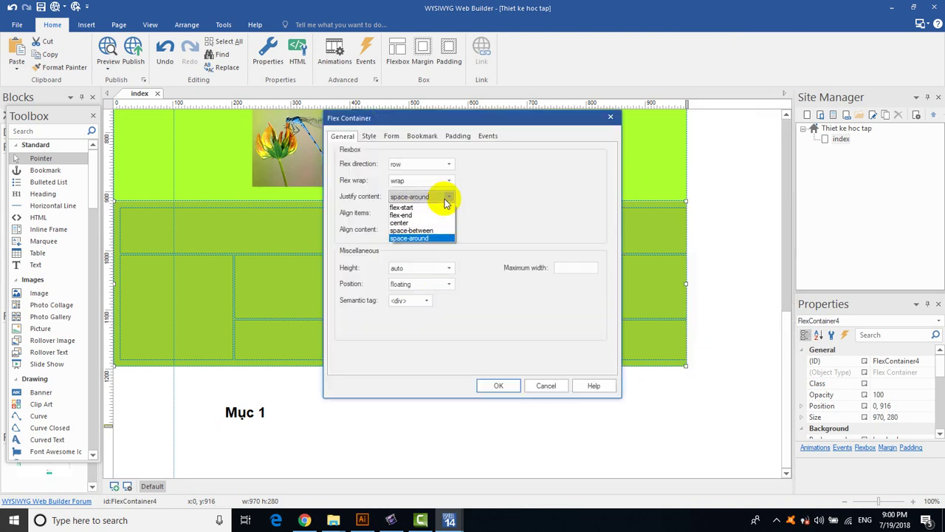
{"action": "left_click", "coordinate": [436, 207]}
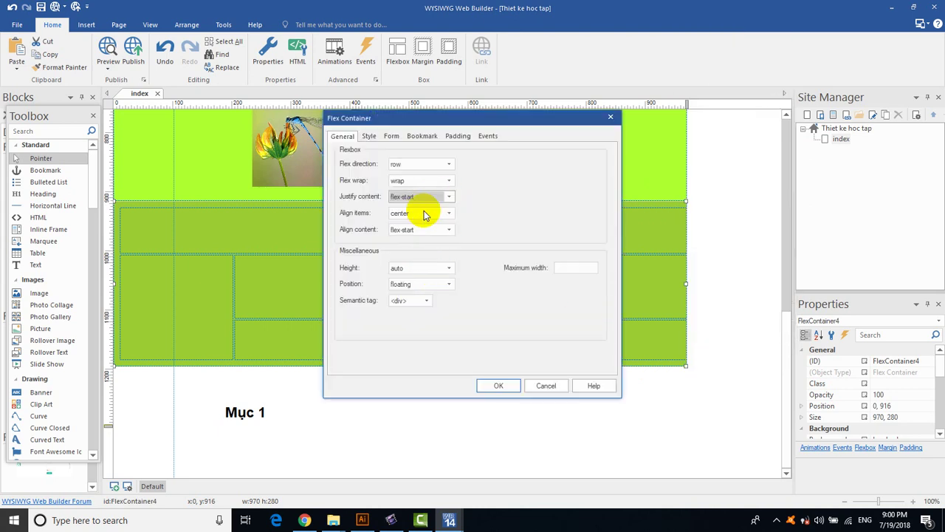
{"action": "left_click", "coordinate": [497, 385]}
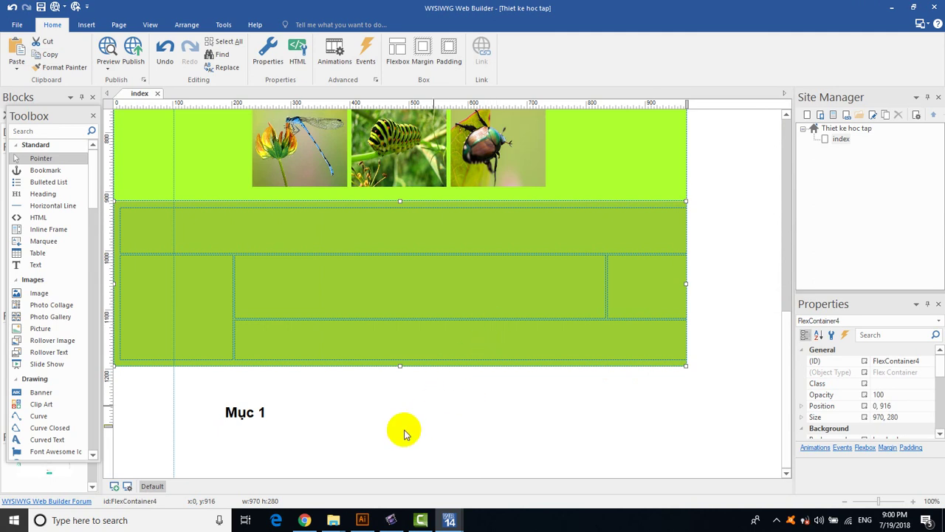
Set the flex grid's header item to align items flex-start and flex wrap to wrap.
{"action": "left_click", "coordinate": [596, 307]}
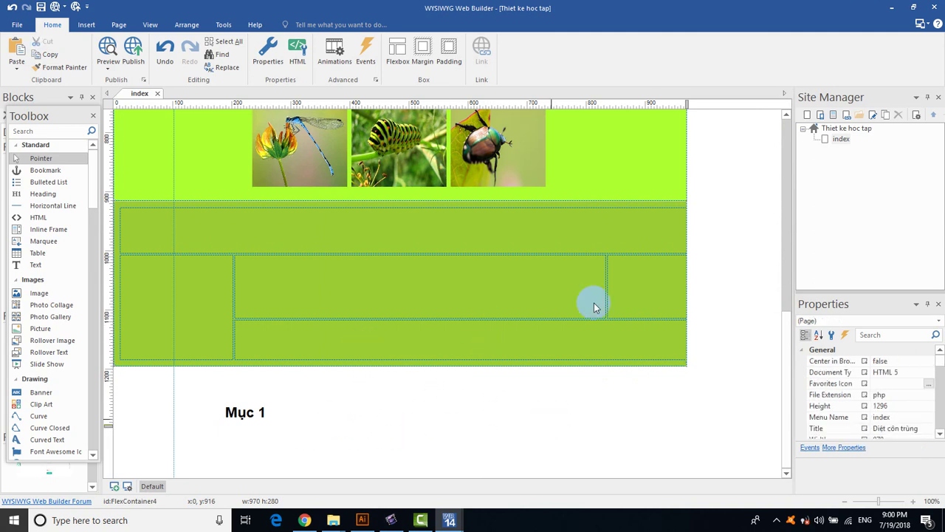
{"action": "left_click", "coordinate": [570, 252]}
{"action": "right_click", "coordinate": [574, 256]}
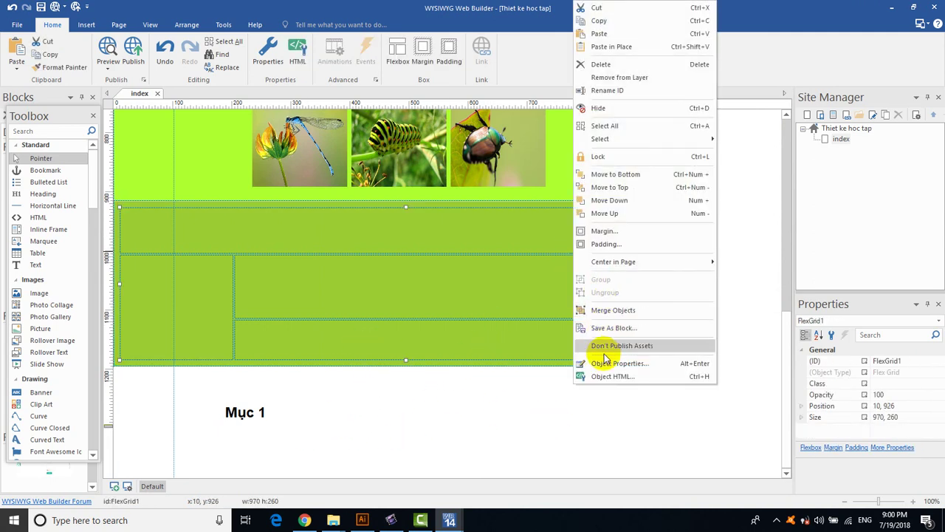
{"action": "left_click", "coordinate": [603, 363]}
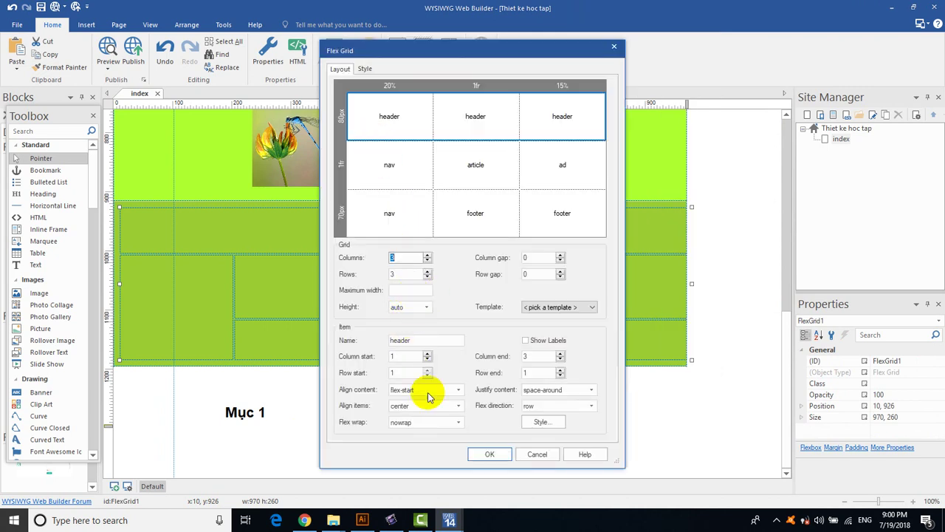
{"action": "left_click", "coordinate": [456, 411]}
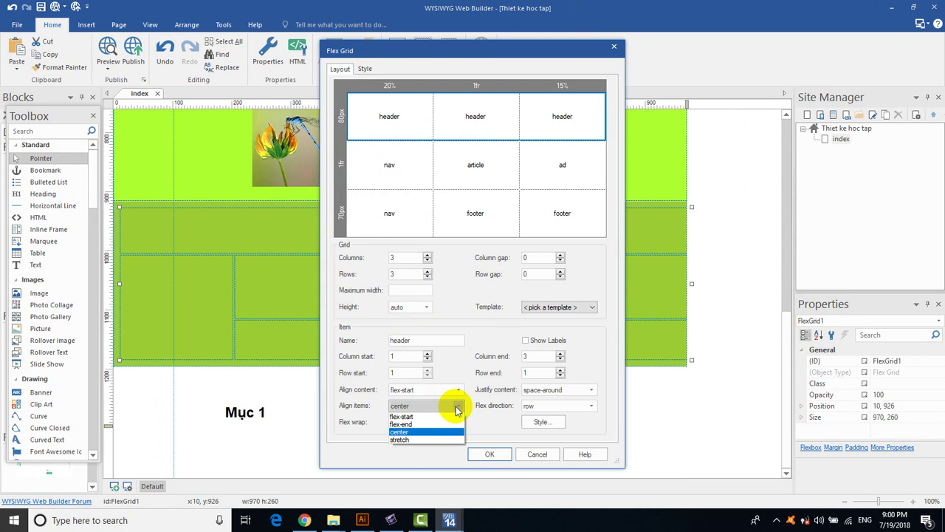
{"action": "left_click", "coordinate": [436, 416]}
{"action": "left_click", "coordinate": [453, 424]}
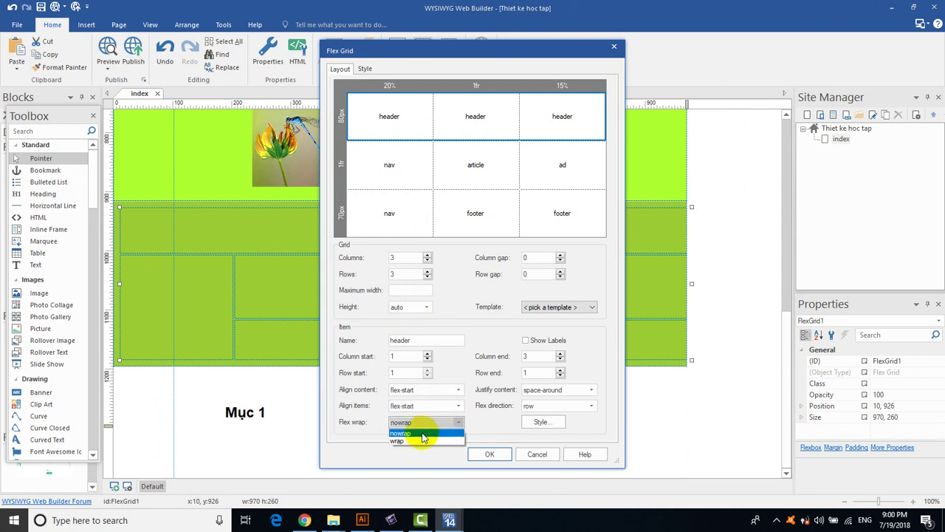
{"action": "left_click", "coordinate": [421, 437]}
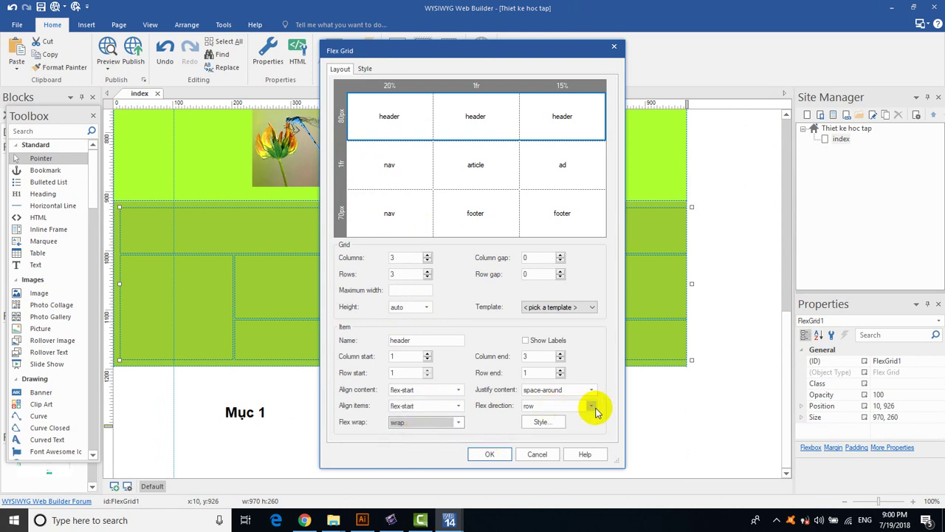
{"action": "left_click", "coordinate": [493, 455]}
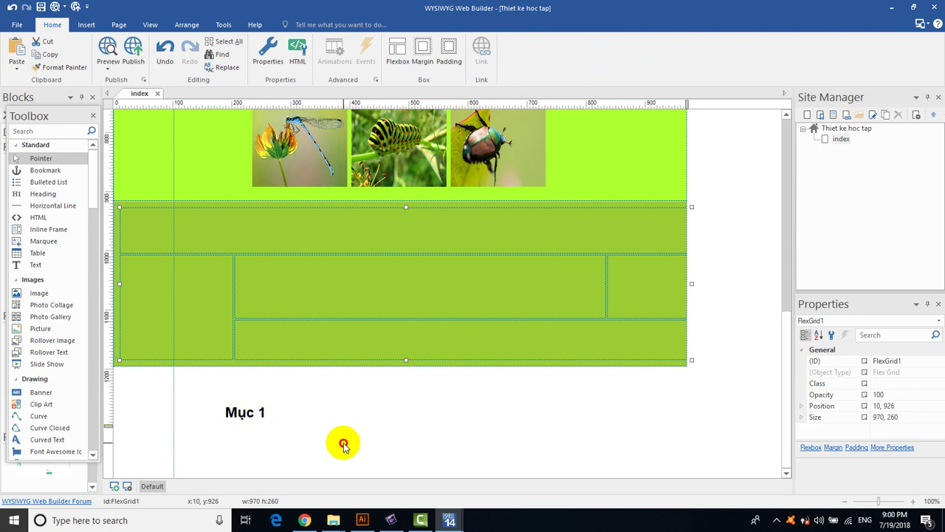
Try to move the "Mục 1" text into the header cell of the flex grid, then delete the text.
{"action": "left_click", "coordinate": [255, 436]}
{"action": "left_click", "coordinate": [223, 415]}
{"action": "left_click_drag", "start_coordinate": [223, 415], "coordinate": [469, 233]}
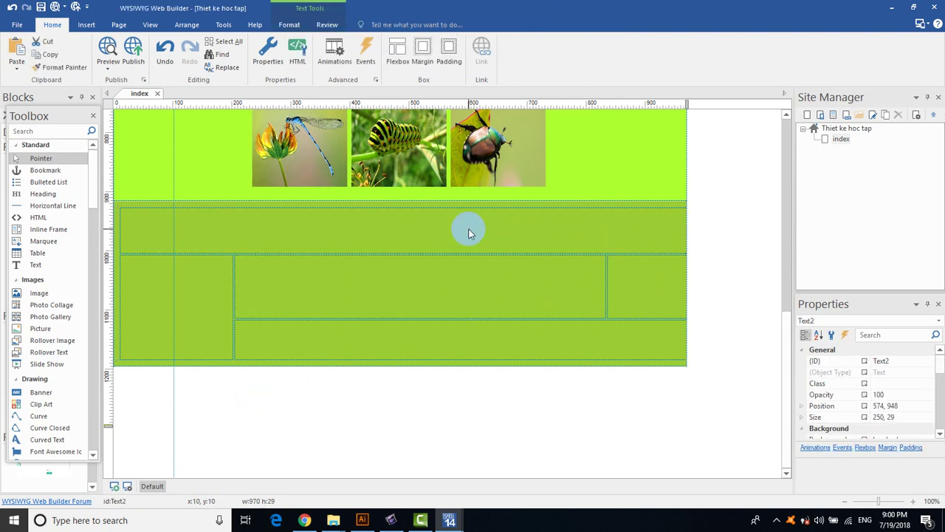
{"action": "key", "text": "ctrl+z"}
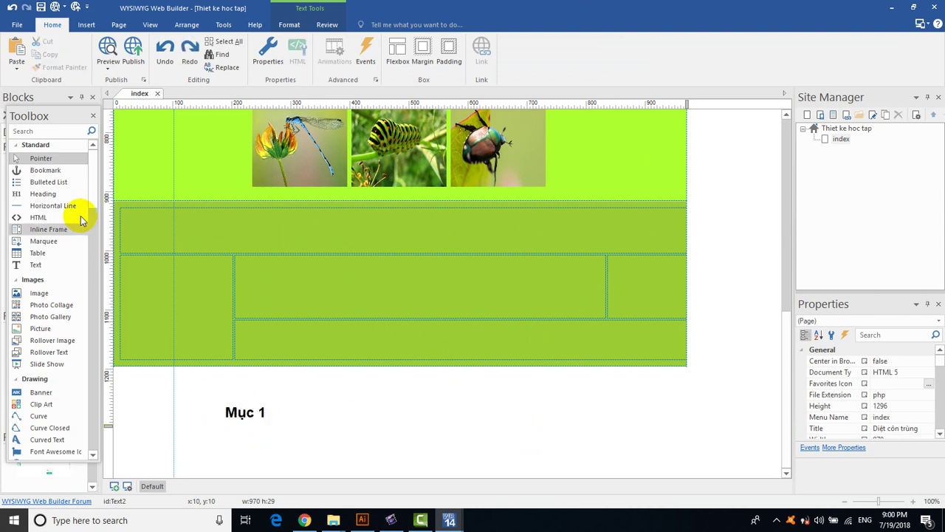
{"action": "left_click", "coordinate": [244, 414]}
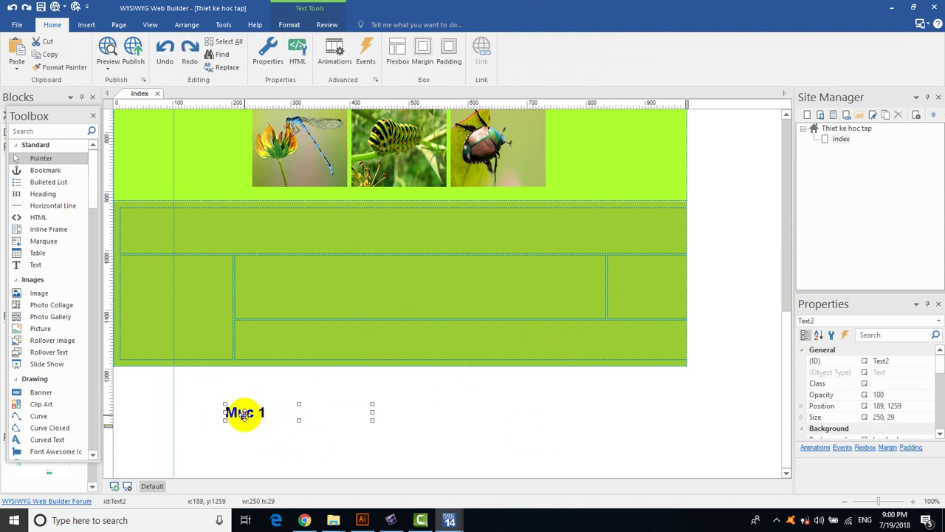
{"action": "key", "text": "Delete"}
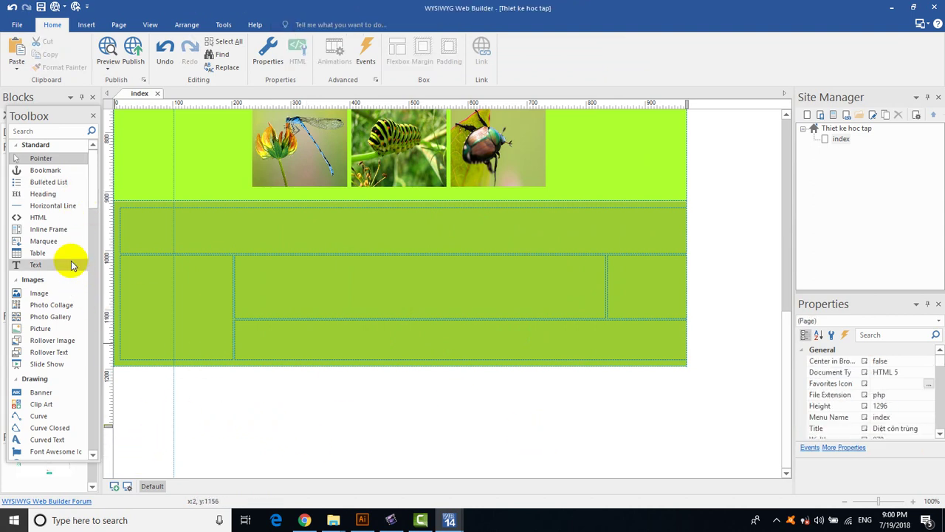
Try to place an Article object in the article cell of the flex grid, then delete the flex grid.
{"action": "left_click", "coordinate": [94, 195]}
{"action": "mouse_move", "coordinate": [94, 196]}
{"action": "left_mouse_down"}
{"action": "mouse_move", "coordinate": [93, 178]}
{"action": "mouse_move", "coordinate": [91, 291]}
{"action": "mouse_move", "coordinate": [81, 185]}
{"action": "mouse_move", "coordinate": [87, 325]}
{"action": "left_mouse_up"}
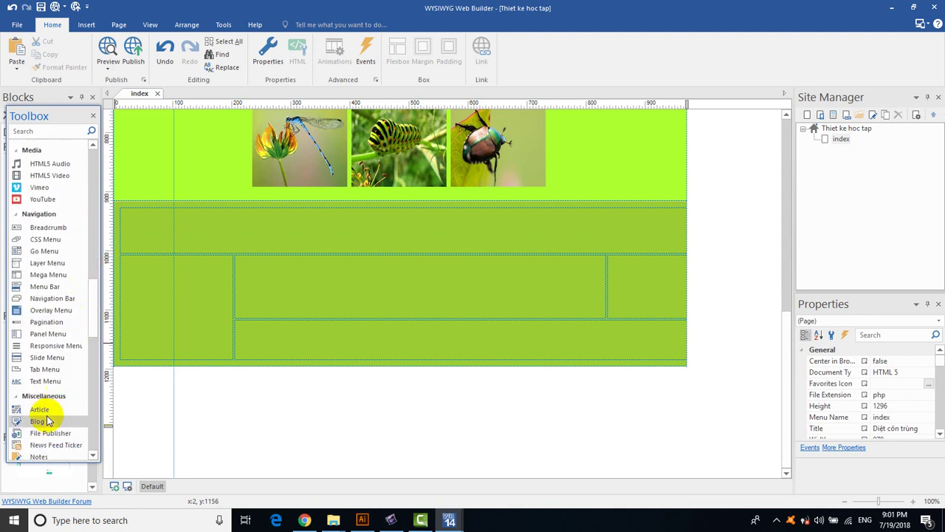
{"action": "left_click_drag", "start_coordinate": [39, 410], "coordinate": [244, 262]}
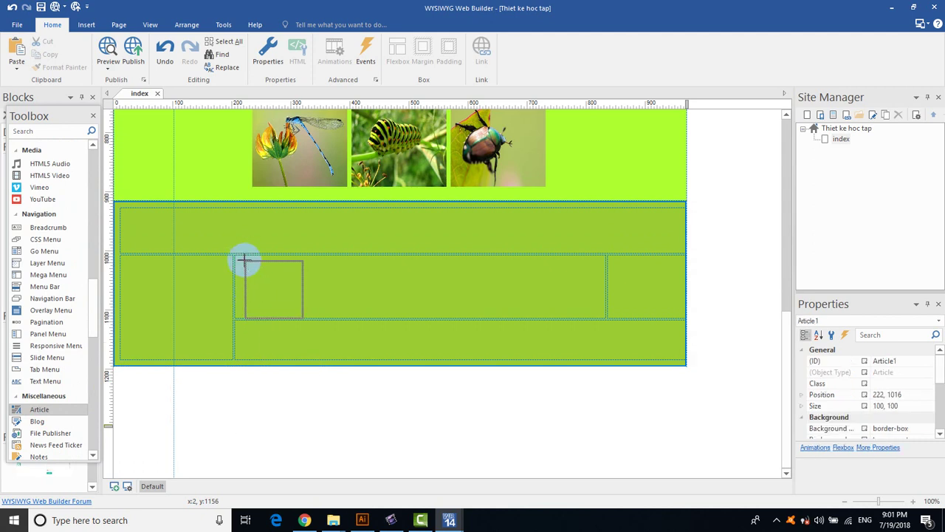
{"action": "left_click", "coordinate": [350, 253]}
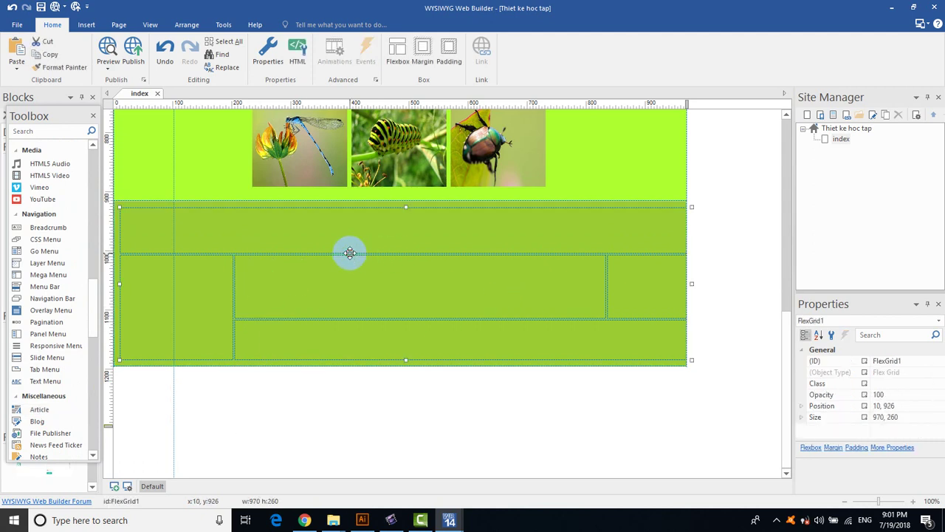
{"action": "key", "text": "Delete"}
Set the empty flex container's align items to flex-start, keeping its height, position and background style.
{"action": "left_click", "coordinate": [364, 301]}
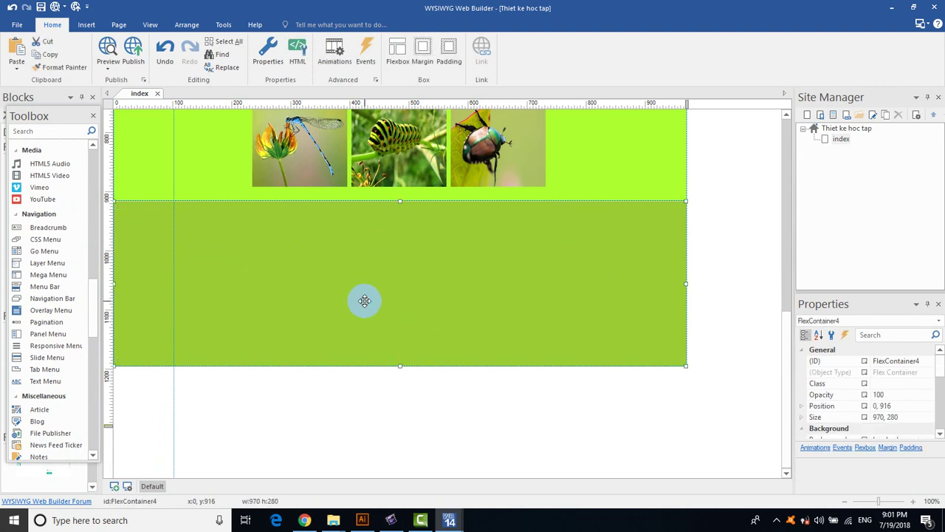
{"action": "right_click", "coordinate": [505, 307]}
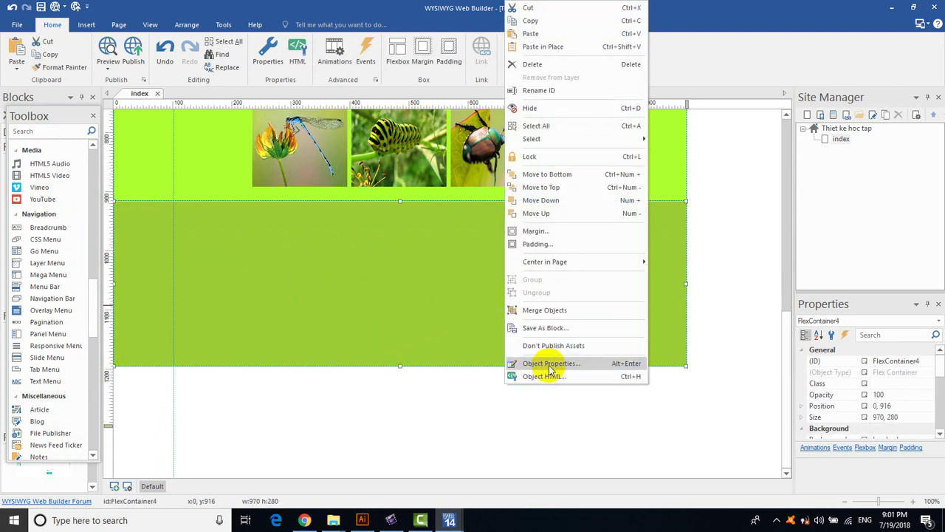
{"action": "left_click", "coordinate": [550, 365]}
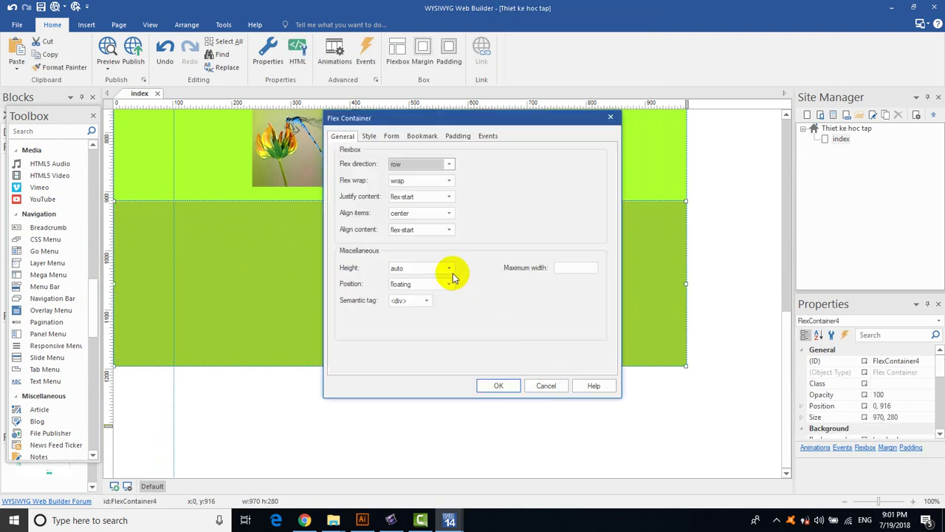
{"action": "left_click", "coordinate": [449, 271]}
{"action": "left_click", "coordinate": [450, 270]}
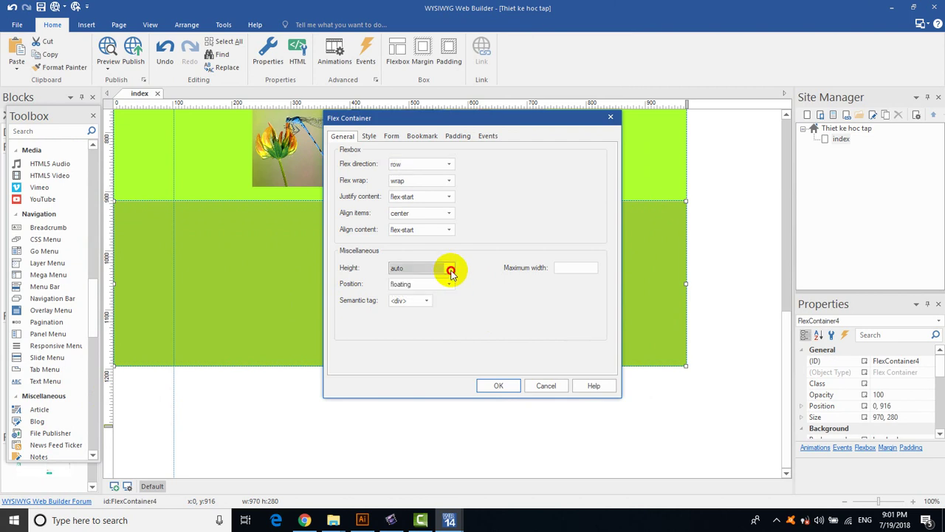
{"action": "left_click", "coordinate": [450, 285]}
{"action": "left_click", "coordinate": [452, 285]}
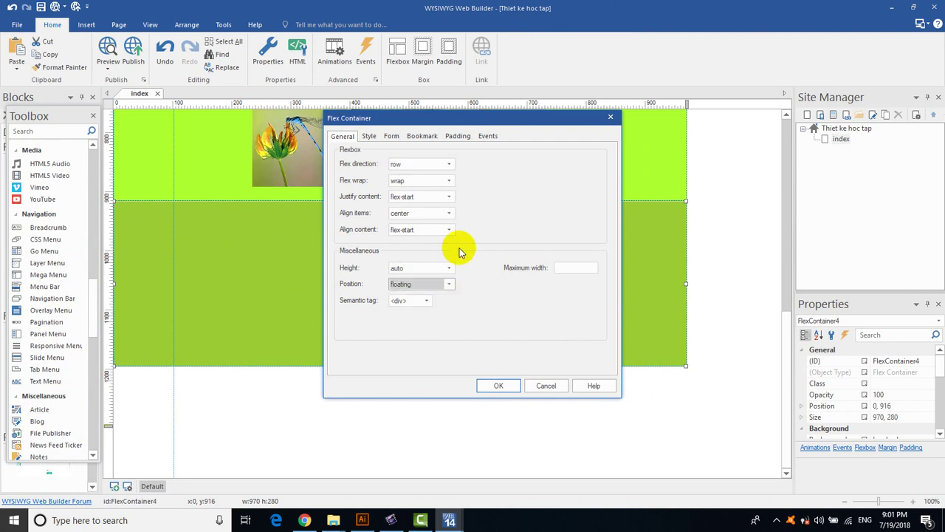
{"action": "left_click", "coordinate": [449, 213]}
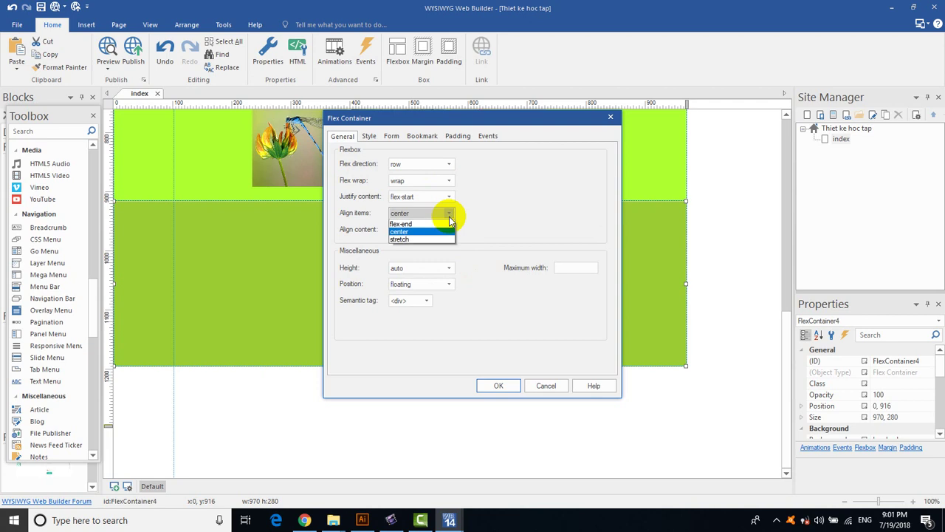
{"action": "left_click", "coordinate": [441, 222]}
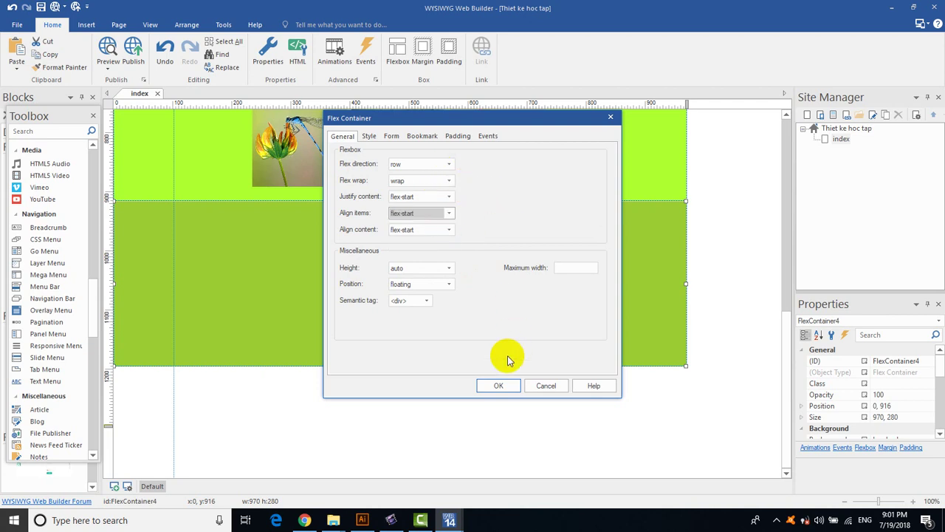
{"action": "left_click", "coordinate": [368, 136]}
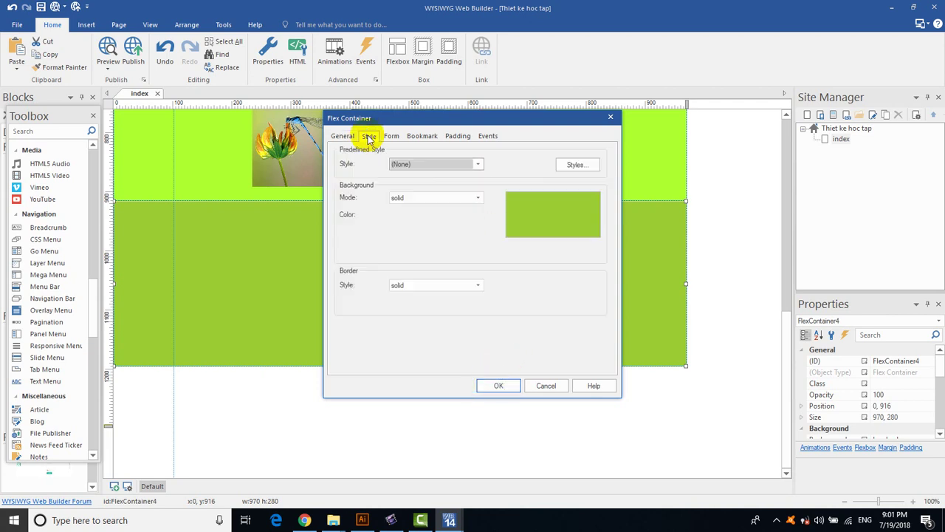
{"action": "left_click", "coordinate": [501, 385]}
{"action": "left_click", "coordinate": [710, 291]}
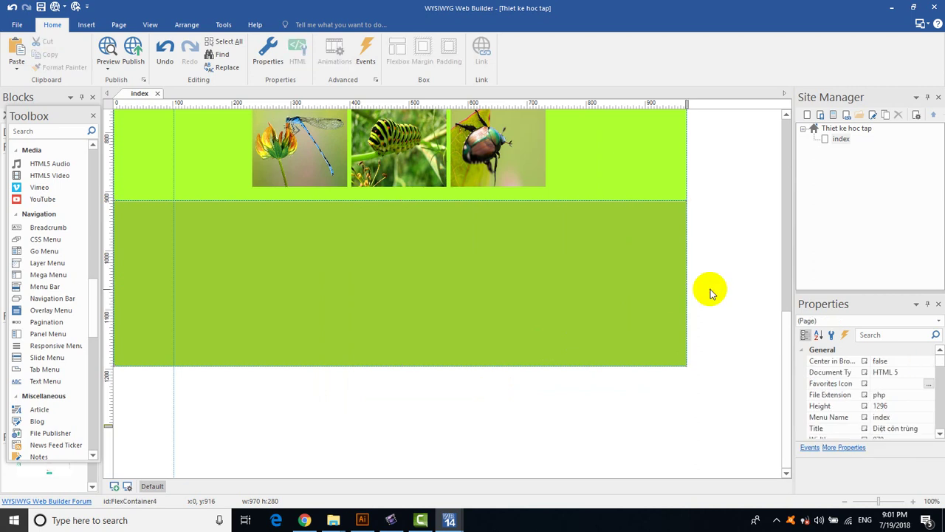
Add a new Flex Grid on the page area below the green flex container, then delete the container.
{"action": "left_click_drag", "start_coordinate": [91, 310], "coordinate": [91, 250]}
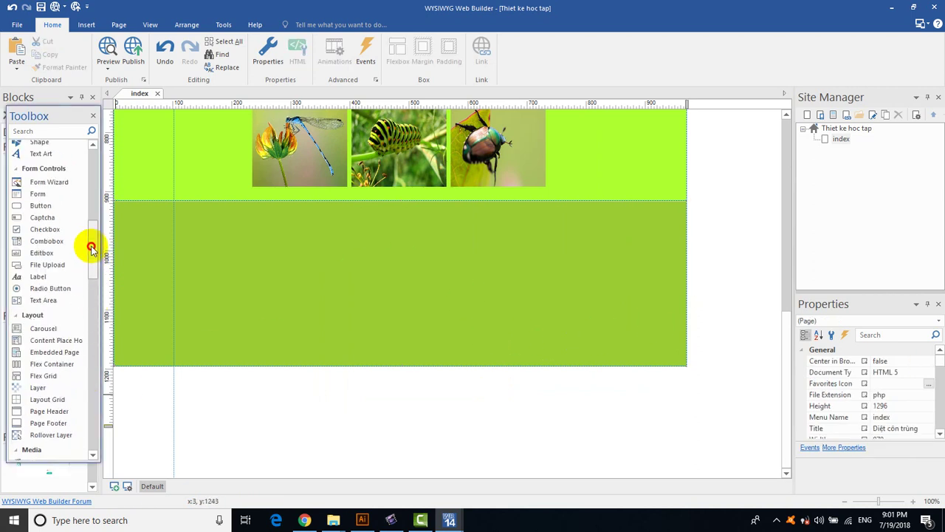
{"action": "left_click_drag", "start_coordinate": [43, 375], "coordinate": [201, 389]}
{"action": "scroll", "coordinate": [509, 333], "scroll_direction": "down", "scroll_amount": 1}
{"action": "left_click", "coordinate": [474, 253]}
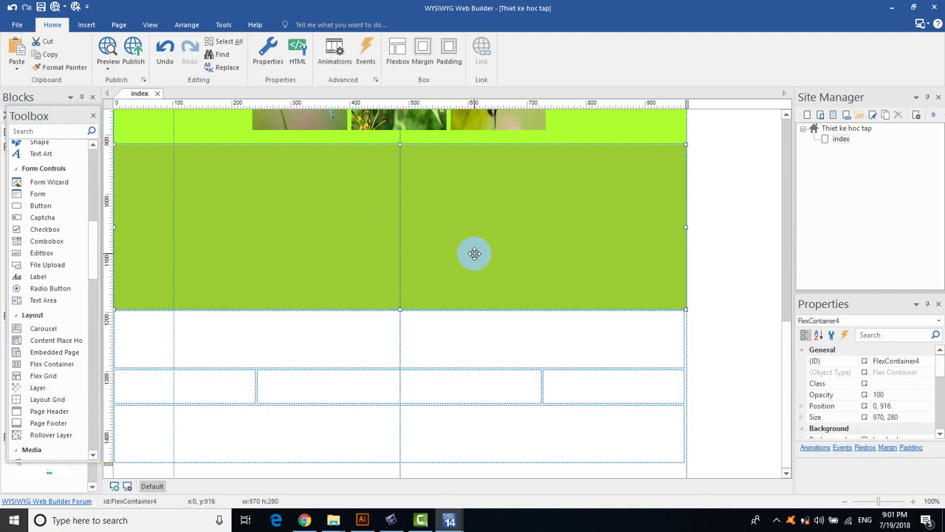
{"action": "key", "text": "Delete"}
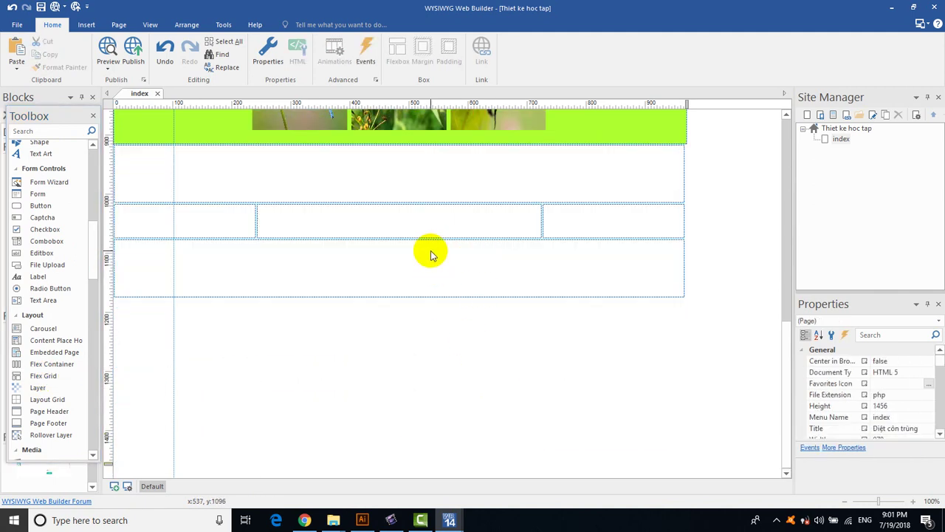
Apply the basic 2 template to the flex grid below the insect gallery.
{"action": "left_click", "coordinate": [403, 229]}
{"action": "scroll", "coordinate": [422, 354], "scroll_direction": "up", "scroll_amount": 2}
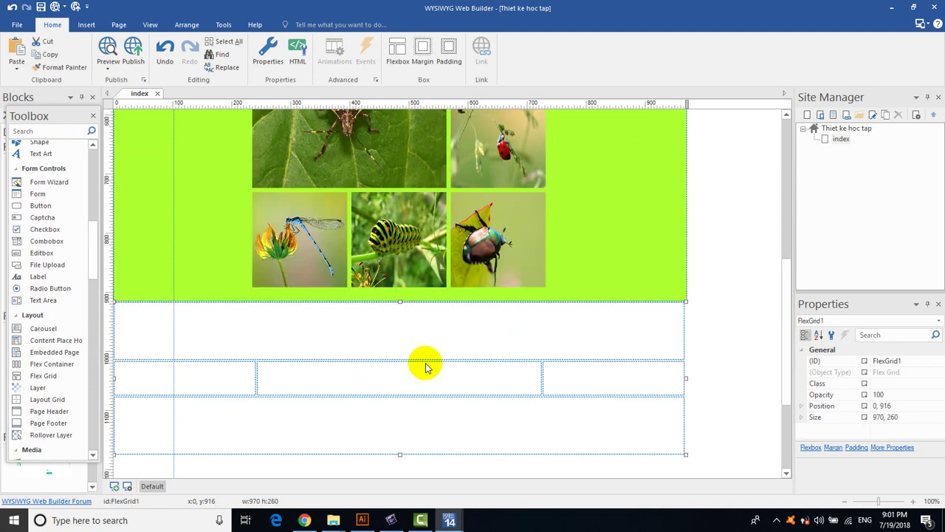
{"action": "scroll", "coordinate": [423, 319], "scroll_direction": "down", "scroll_amount": 2}
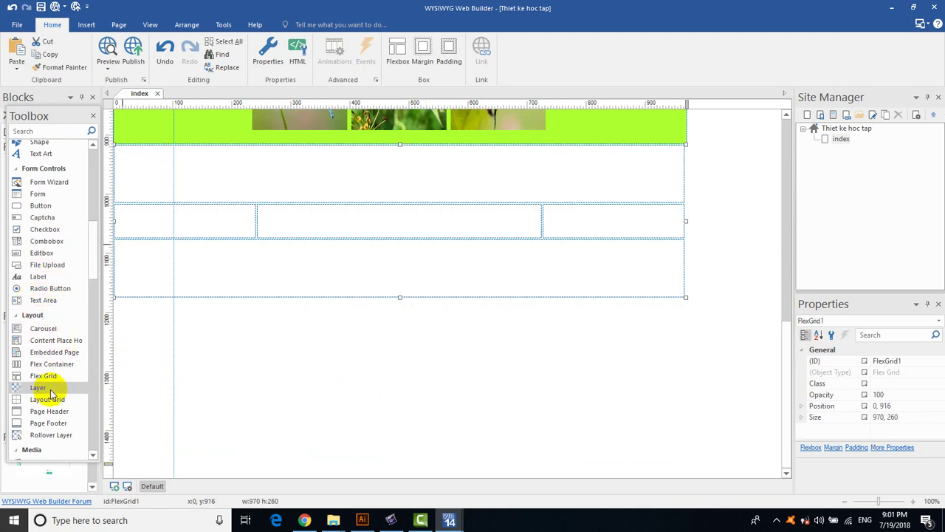
{"action": "scroll", "coordinate": [55, 390], "scroll_direction": "down", "scroll_amount": 2}
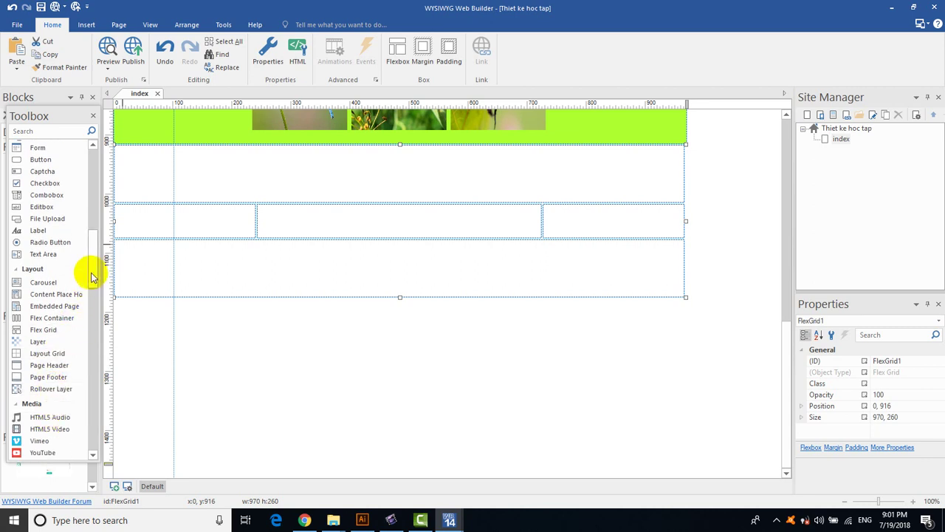
{"action": "left_click_drag", "start_coordinate": [93, 263], "coordinate": [407, 226]}
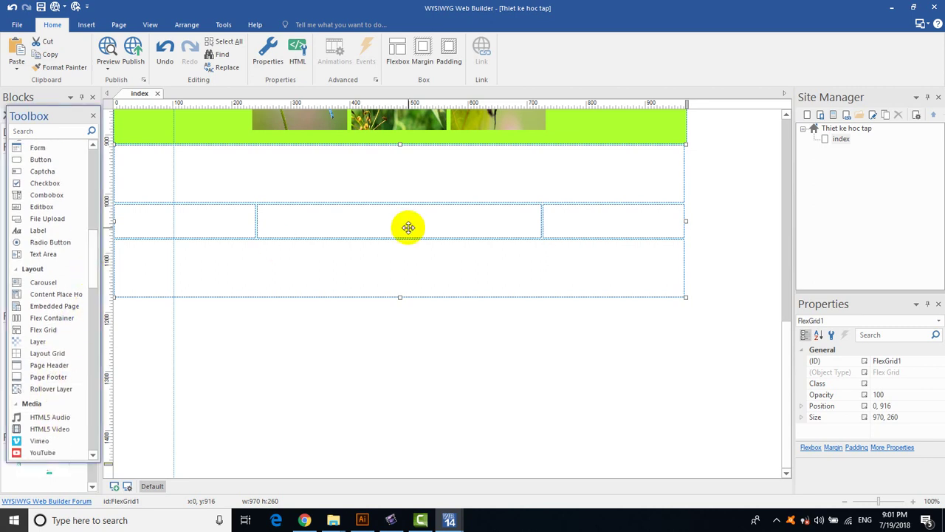
{"action": "right_click", "coordinate": [464, 267]}
{"action": "left_click", "coordinate": [513, 367]}
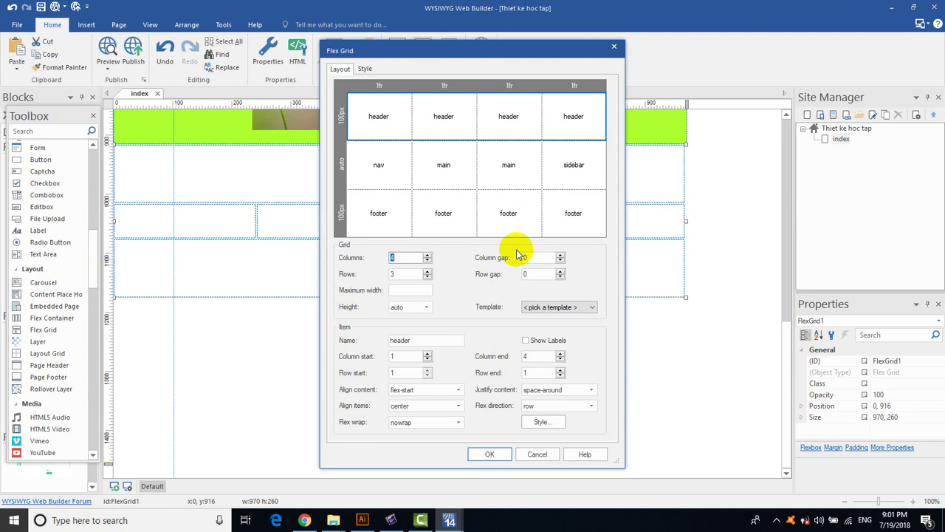
{"action": "left_click", "coordinate": [555, 310]}
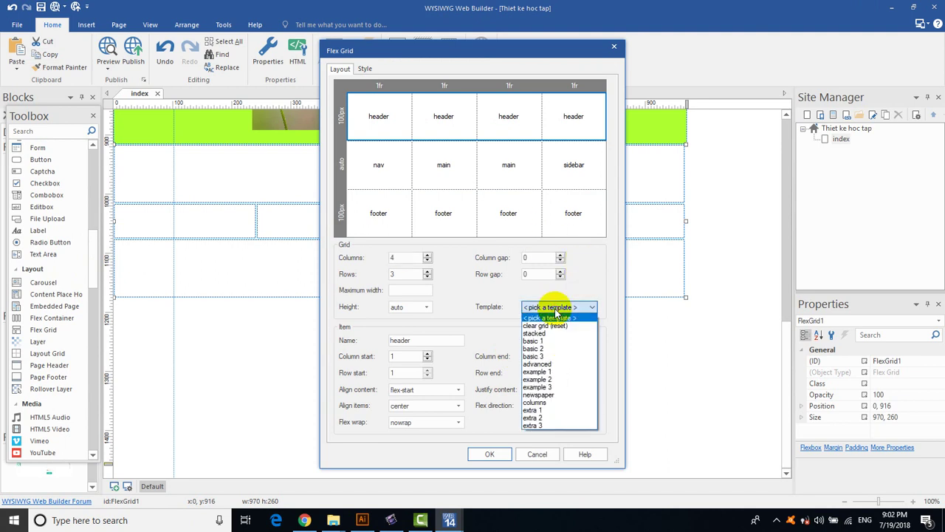
{"action": "left_click", "coordinate": [546, 351]}
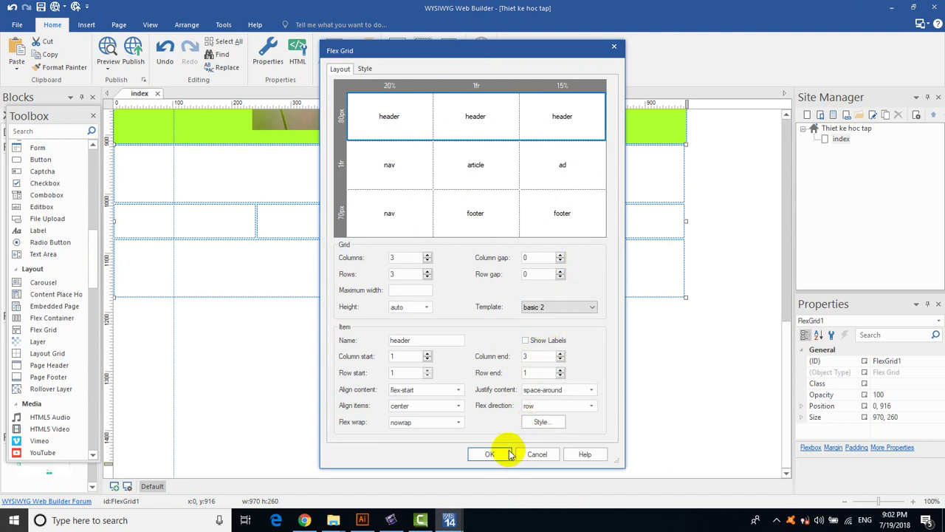
{"action": "left_click", "coordinate": [502, 457]}
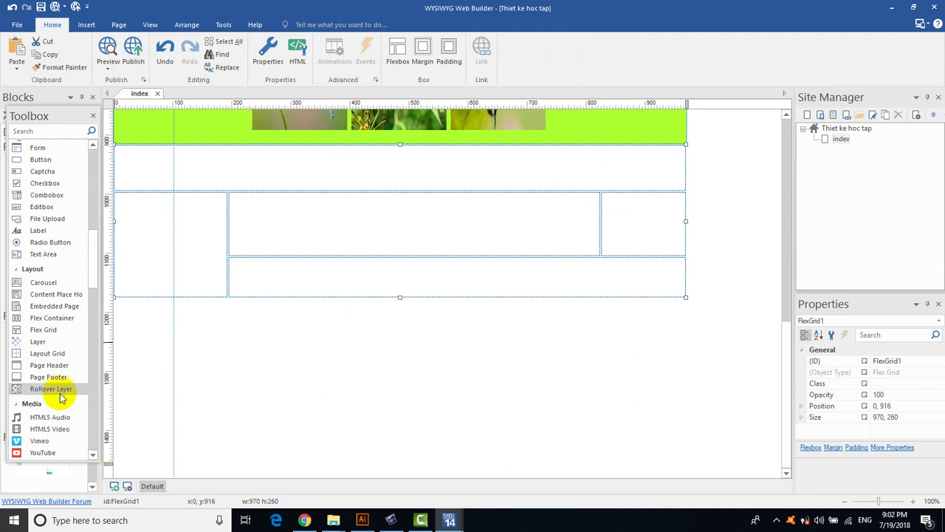
Place an Article object in the wide article cell in the middle of the flex grid.
{"action": "scroll", "coordinate": [61, 398], "scroll_direction": "down", "scroll_amount": 1}
{"action": "scroll", "coordinate": [62, 399], "scroll_direction": "up", "scroll_amount": 3}
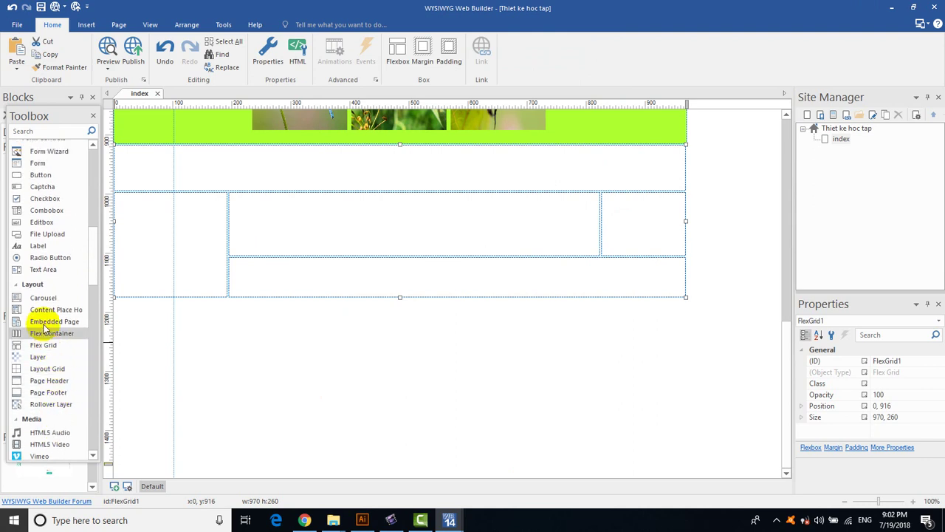
{"action": "scroll", "coordinate": [47, 315], "scroll_direction": "up", "scroll_amount": 6}
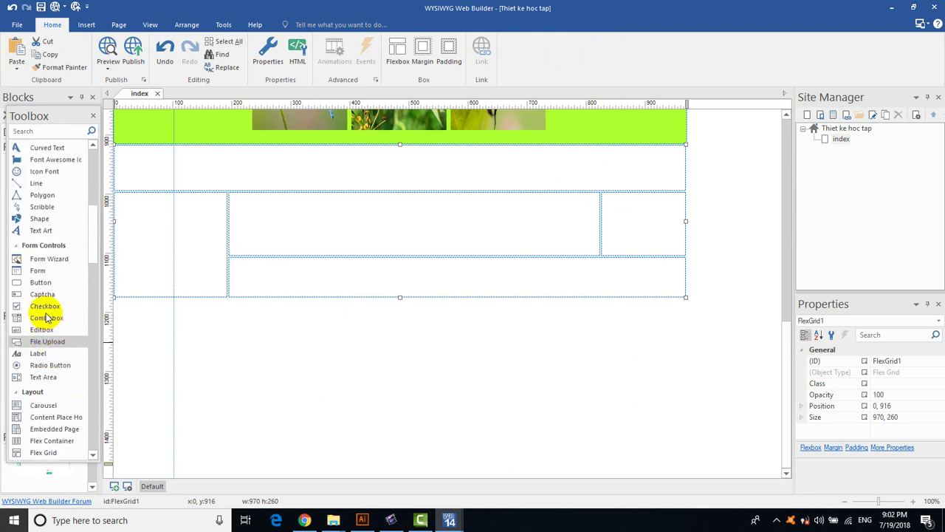
{"action": "scroll", "coordinate": [58, 397], "scroll_direction": "down", "scroll_amount": 4}
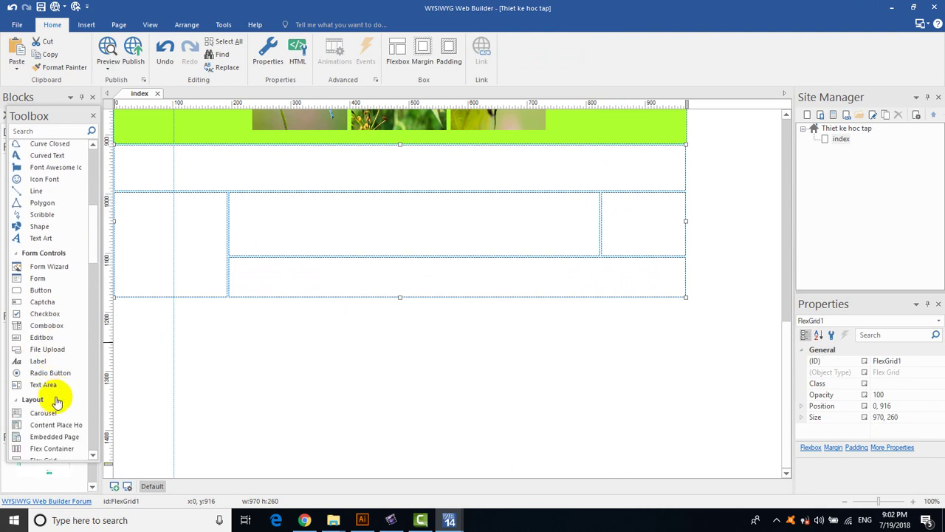
{"action": "scroll", "coordinate": [55, 437], "scroll_direction": "down", "scroll_amount": 8}
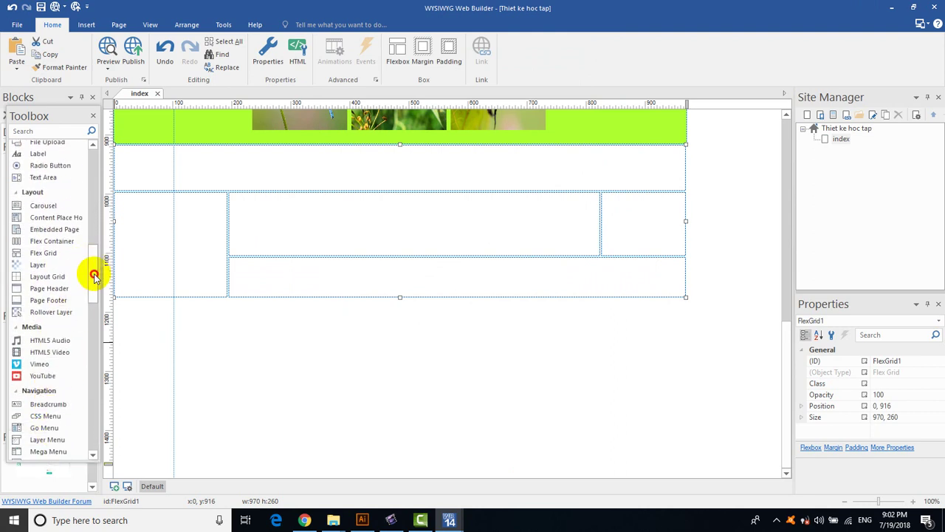
{"action": "left_click_drag", "start_coordinate": [96, 273], "coordinate": [96, 302]}
{"action": "left_click_drag", "start_coordinate": [39, 380], "coordinate": [243, 200]}
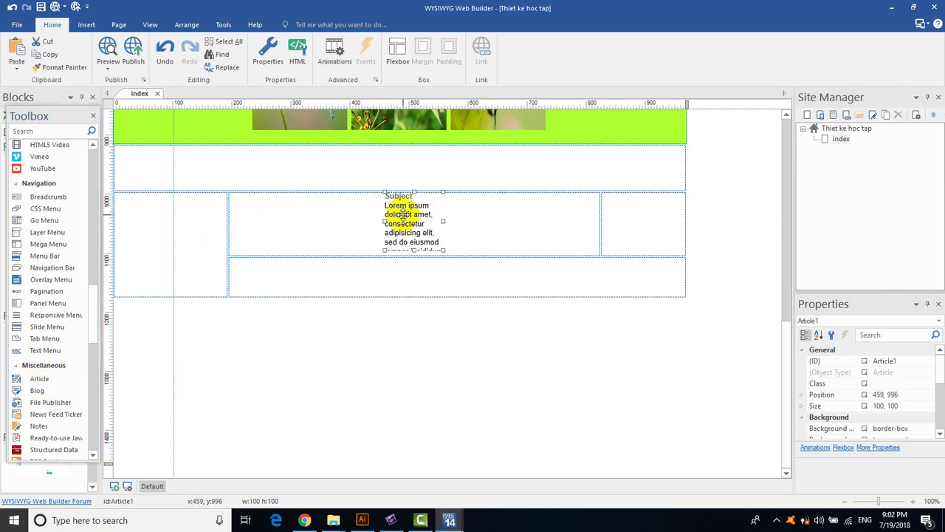
Widen the article on both sides to about 523 px, keeping it within its cell.
{"action": "left_click_drag", "start_coordinate": [384, 221], "coordinate": [250, 219]}
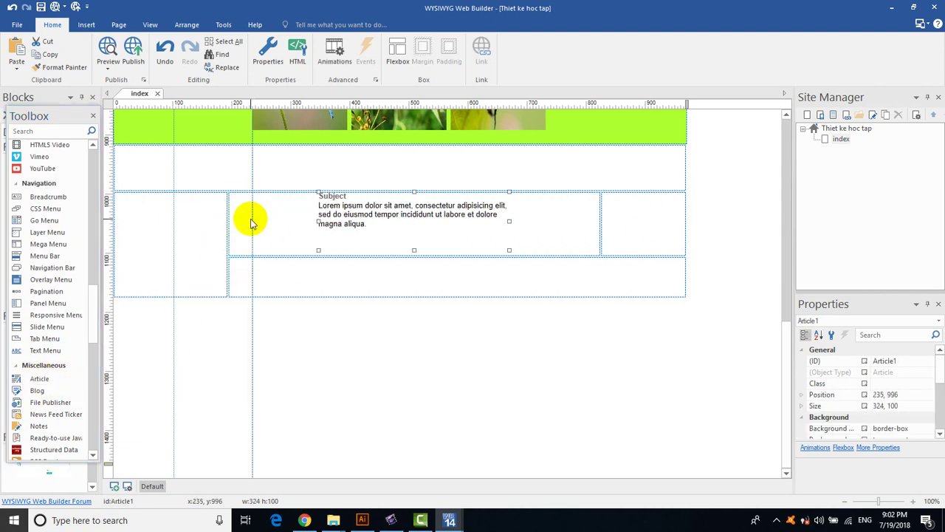
{"action": "left_click_drag", "start_coordinate": [508, 220], "coordinate": [587, 219]}
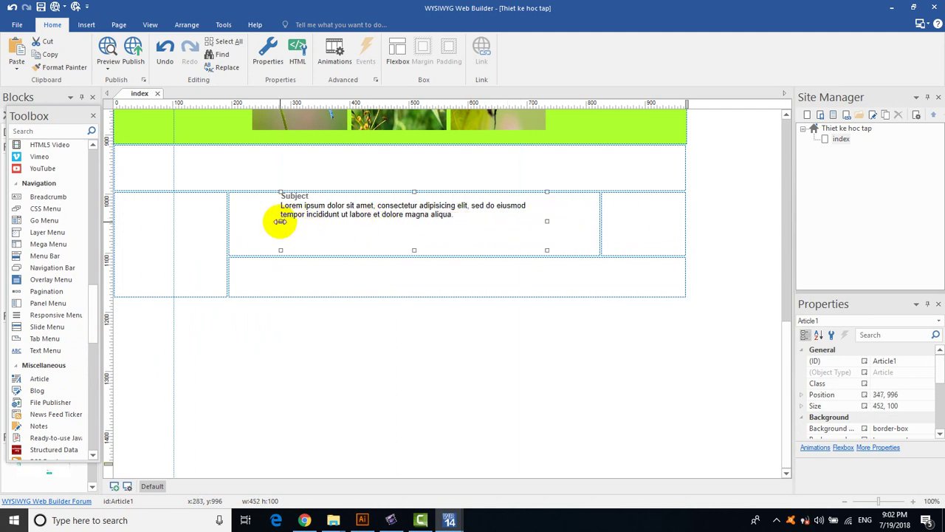
{"action": "left_click_drag", "start_coordinate": [280, 221], "coordinate": [259, 221]}
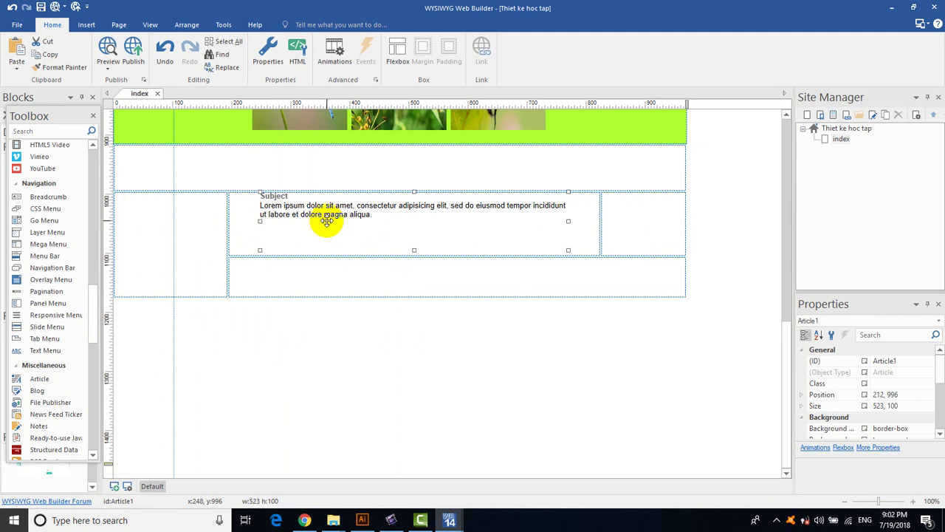
Set the article's title color to black and deselect the article.
{"action": "double_click", "coordinate": [310, 215]}
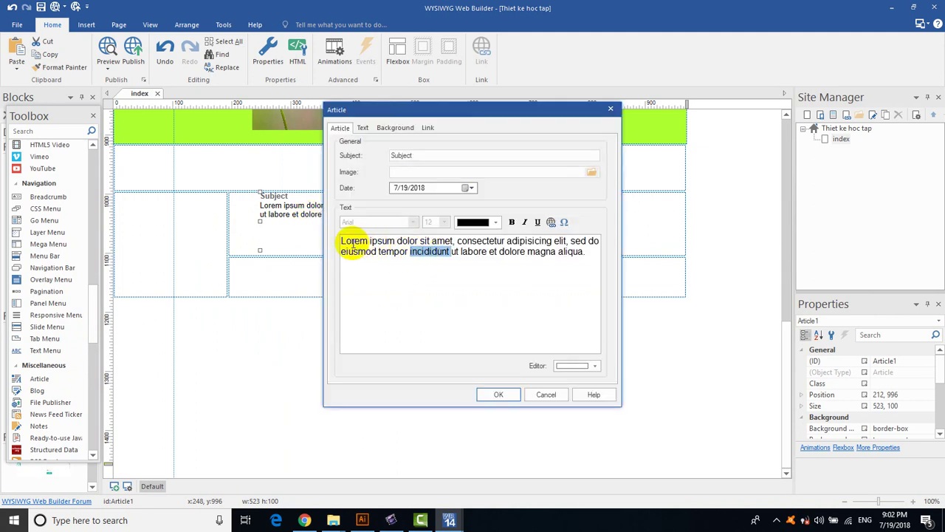
{"action": "left_click_drag", "start_coordinate": [341, 242], "coordinate": [601, 253]}
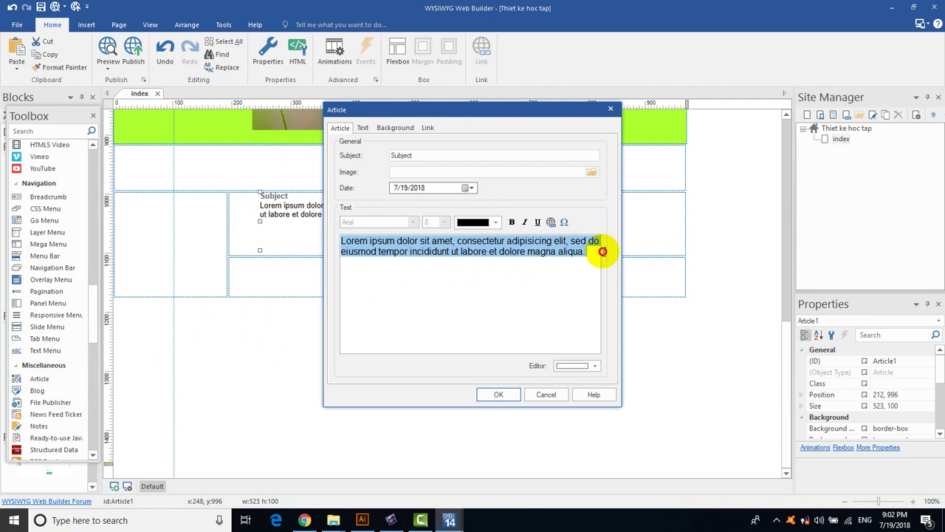
{"action": "left_click", "coordinate": [363, 129]}
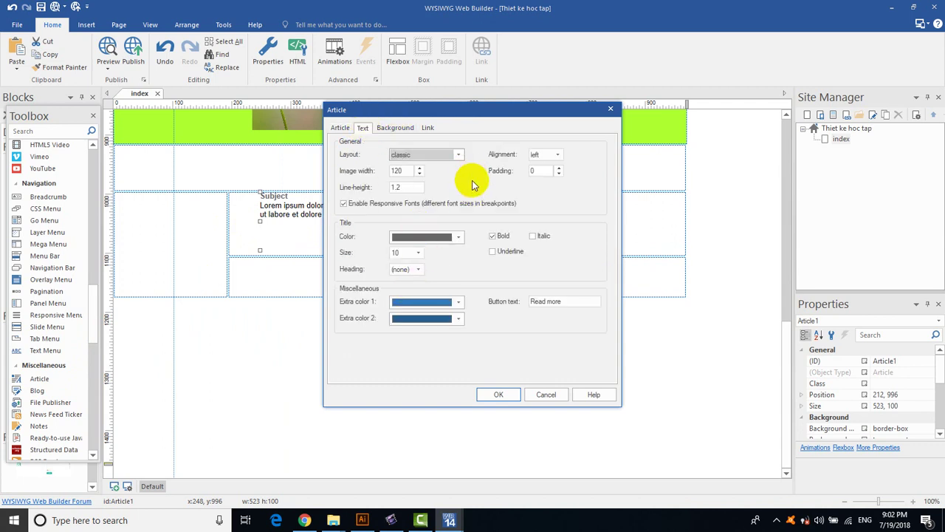
{"action": "left_click", "coordinate": [455, 239]}
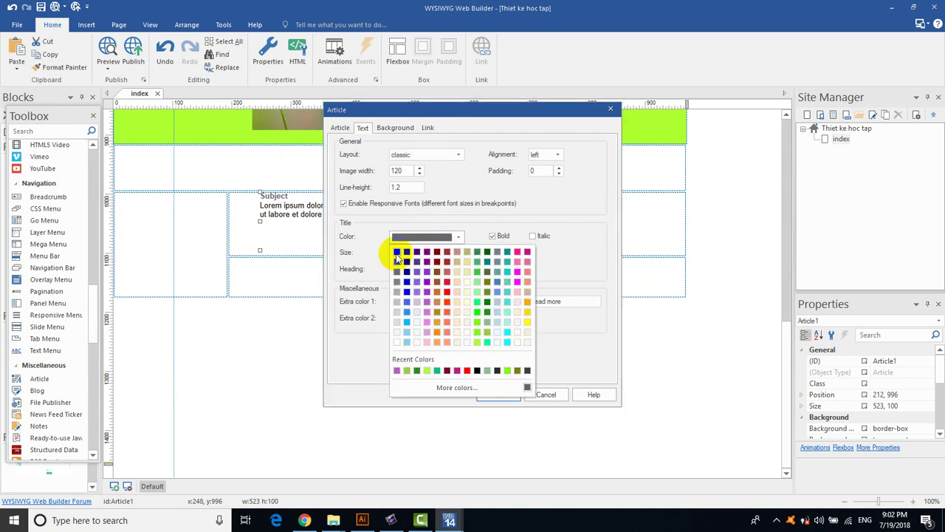
{"action": "left_click", "coordinate": [427, 256]}
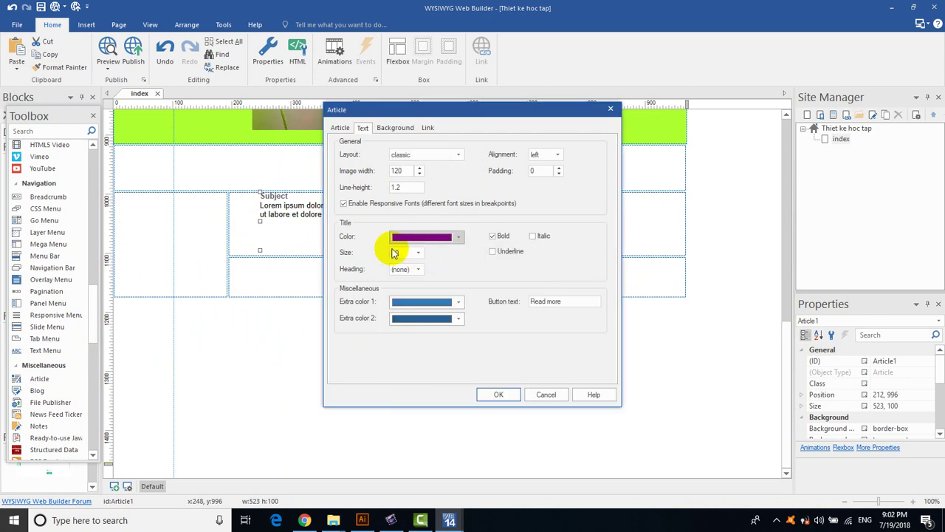
{"action": "left_click", "coordinate": [455, 237]}
{"action": "left_click", "coordinate": [404, 254]}
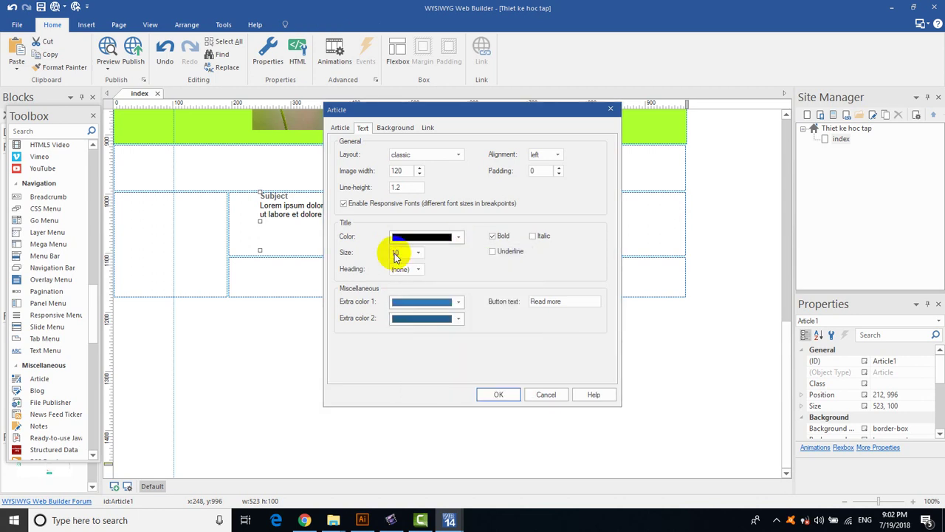
{"action": "left_click", "coordinate": [493, 394]}
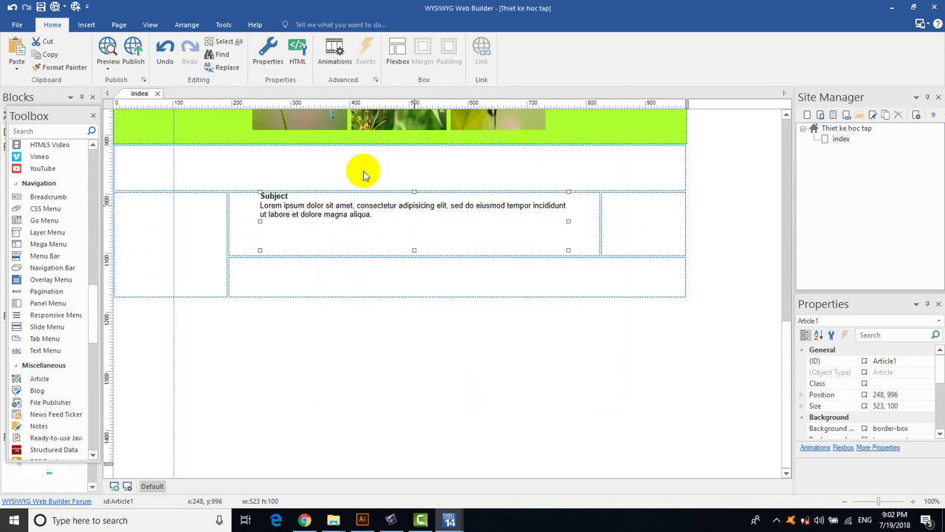
{"action": "left_click", "coordinate": [364, 357]}
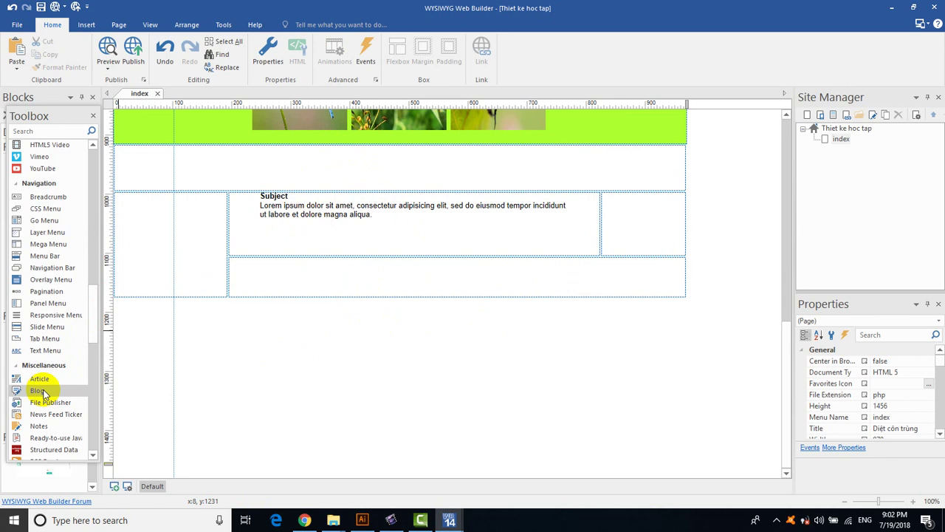
Try a Blog object in the footer cell below the article, look at its properties, and delete it.
{"action": "left_click_drag", "start_coordinate": [38, 389], "coordinate": [253, 262]}
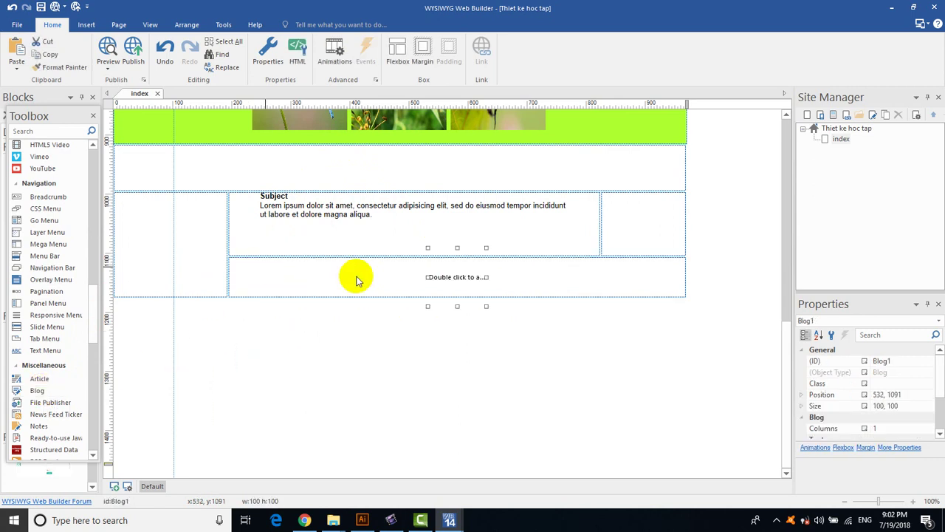
{"action": "double_click", "coordinate": [453, 277]}
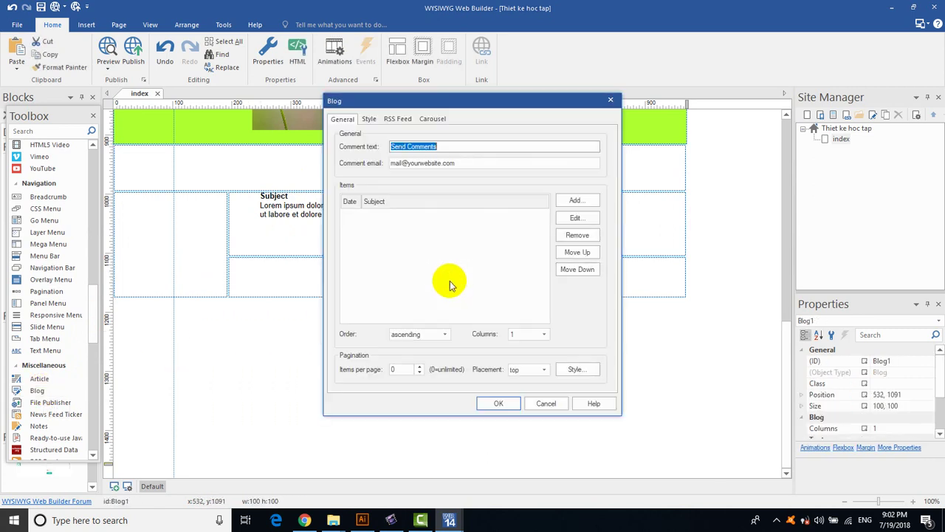
{"action": "left_click", "coordinate": [611, 101]}
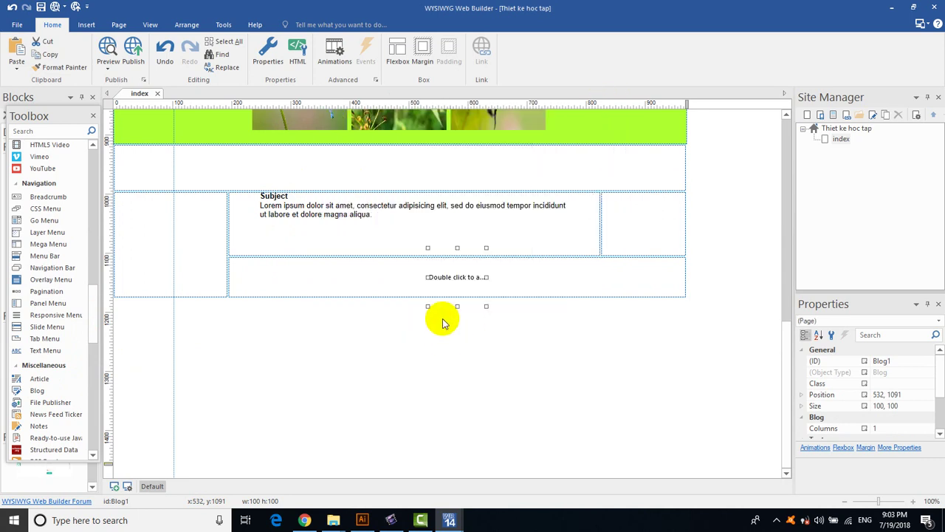
{"action": "key", "text": "Delete"}
Add a Text object in the nav cell of the flex grid and enlarge it to 250 by 180 px.
{"action": "left_click", "coordinate": [153, 228]}
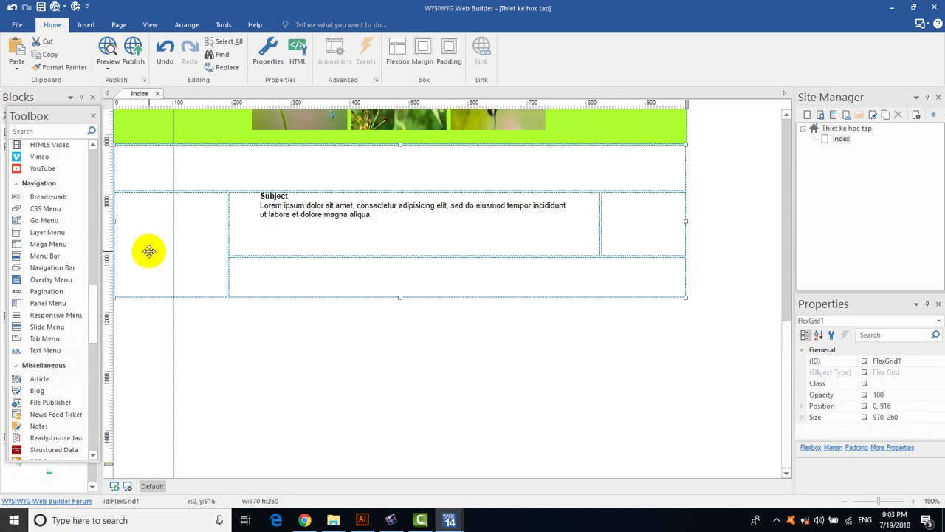
{"action": "left_click_drag", "start_coordinate": [94, 315], "coordinate": [89, 185]}
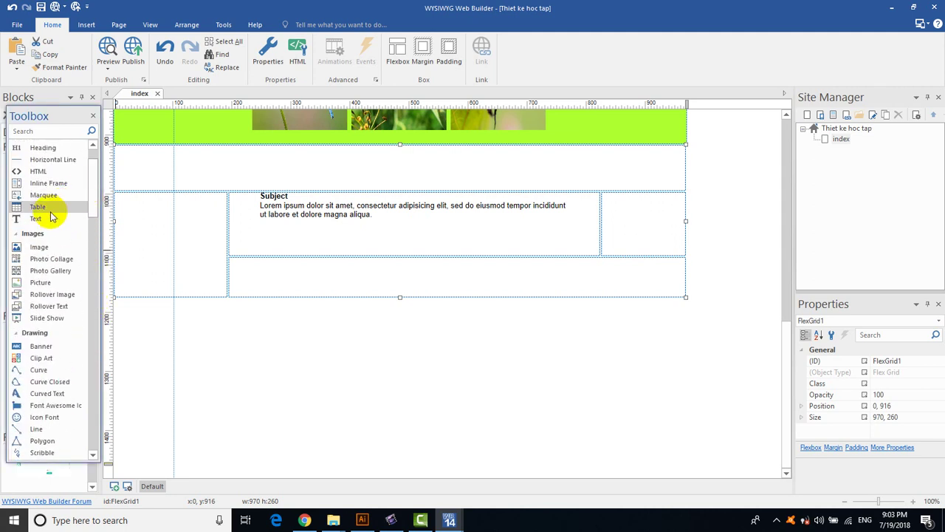
{"action": "left_click_drag", "start_coordinate": [51, 215], "coordinate": [137, 207]}
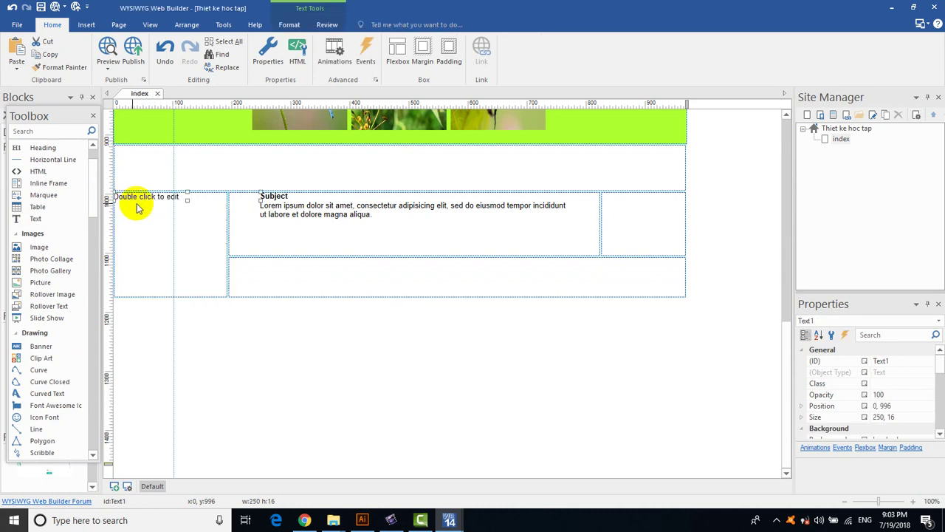
{"action": "double_click", "coordinate": [189, 199]}
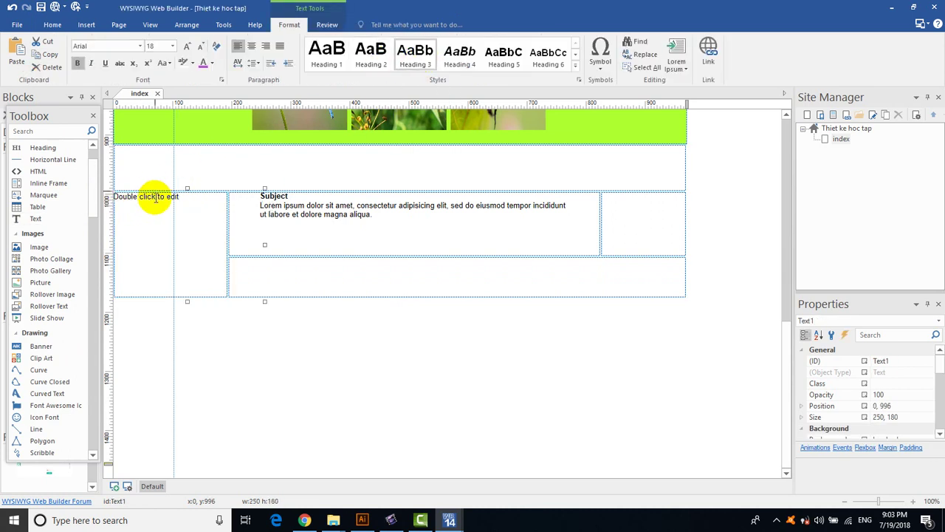
Format the nav cell's placeholder text with the Heading 4 style after trying Heading 3.
{"action": "left_click_drag", "start_coordinate": [156, 201], "coordinate": [115, 198]}
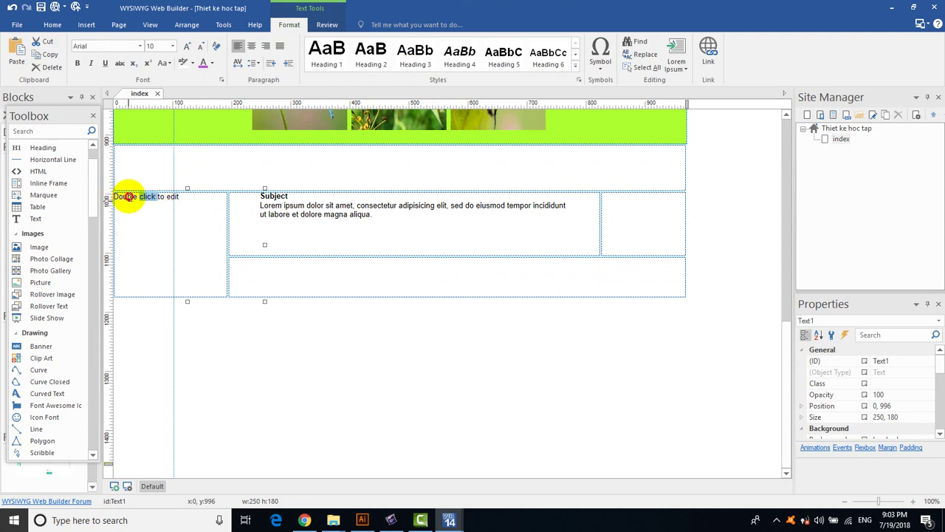
{"action": "left_click", "coordinate": [422, 60]}
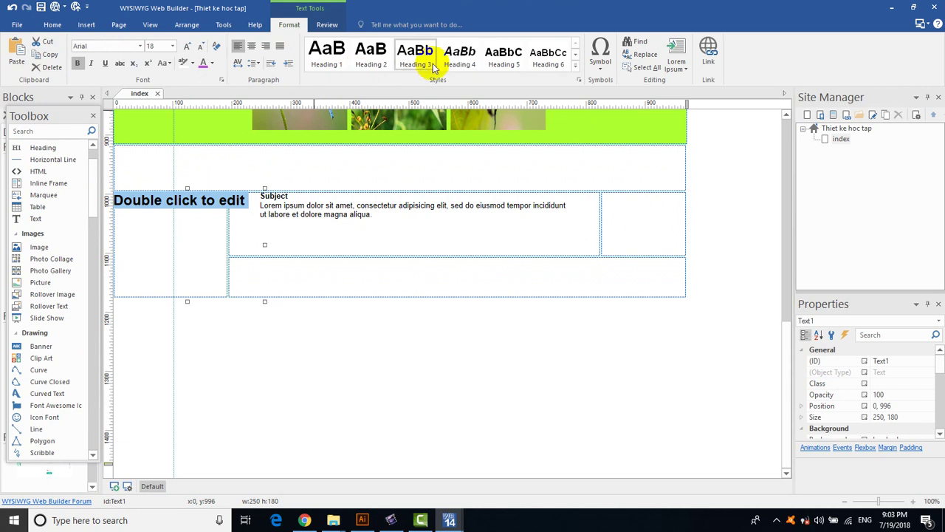
{"action": "left_click", "coordinate": [464, 62]}
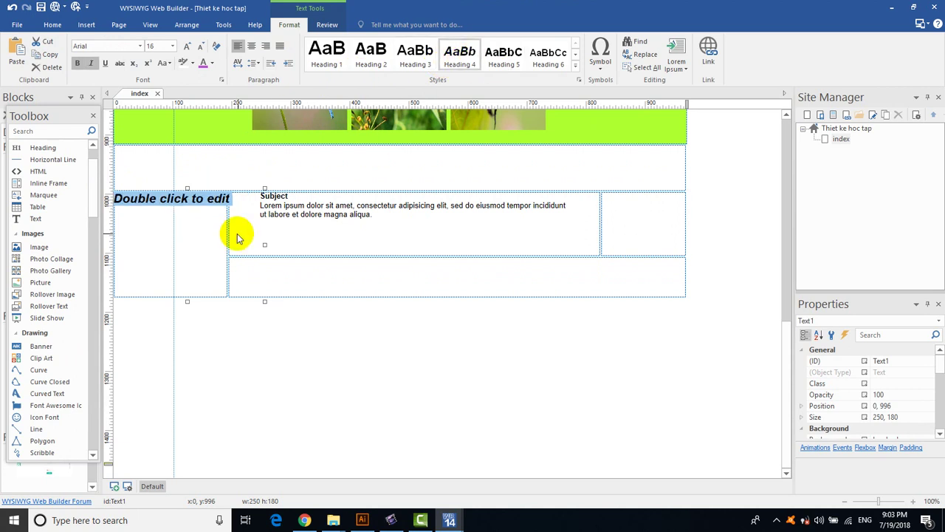
{"action": "double_click", "coordinate": [167, 202]}
{"action": "triple_click", "coordinate": [167, 204]}
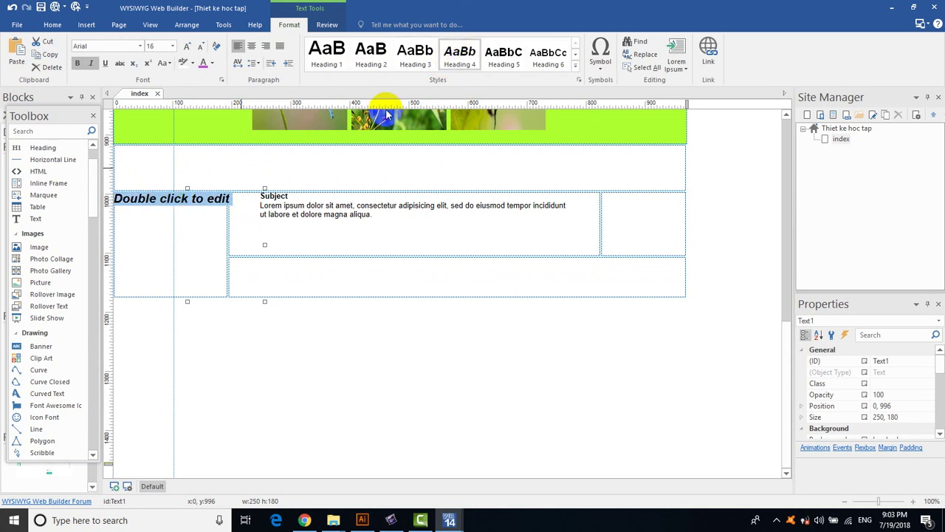
Change the nav cell's placeholder text to the Heading 5 style and finish editing the text.
{"action": "left_click", "coordinate": [506, 64]}
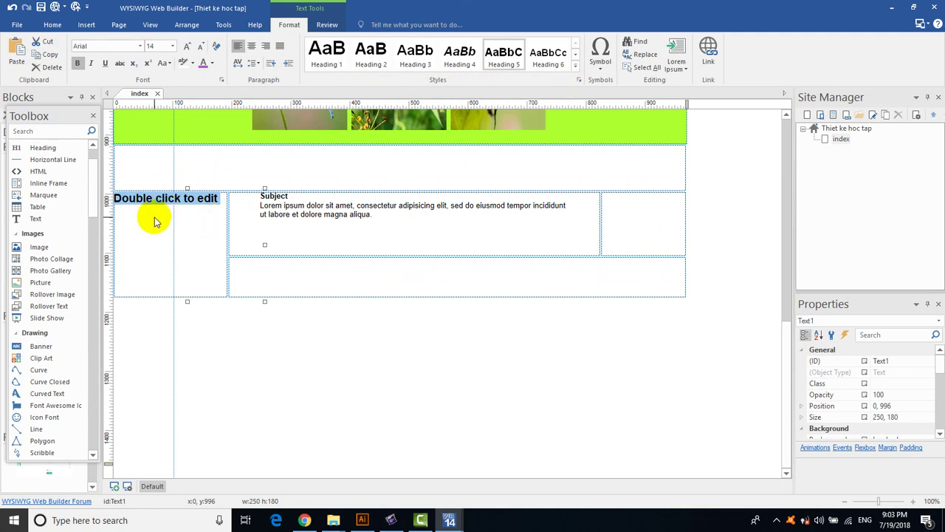
{"action": "left_click", "coordinate": [160, 194]}
{"action": "left_click", "coordinate": [160, 198]}
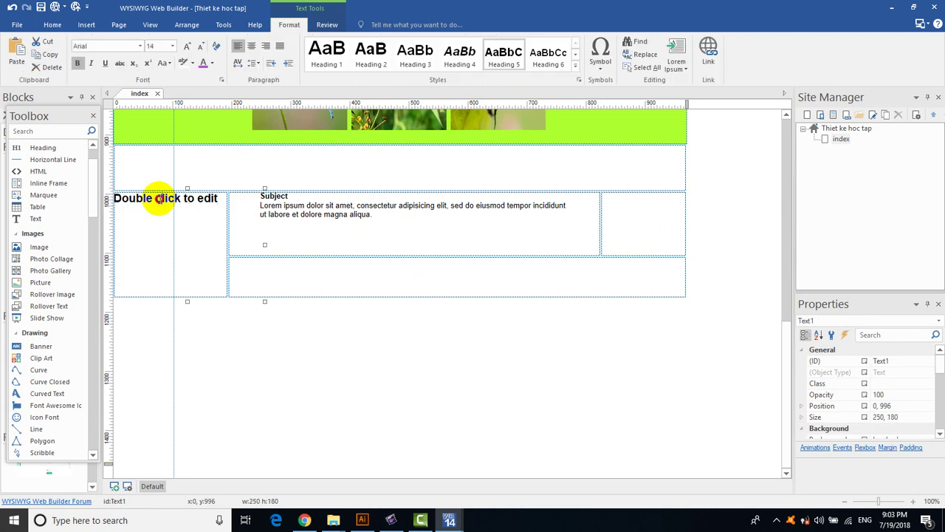
{"action": "left_click", "coordinate": [173, 240]}
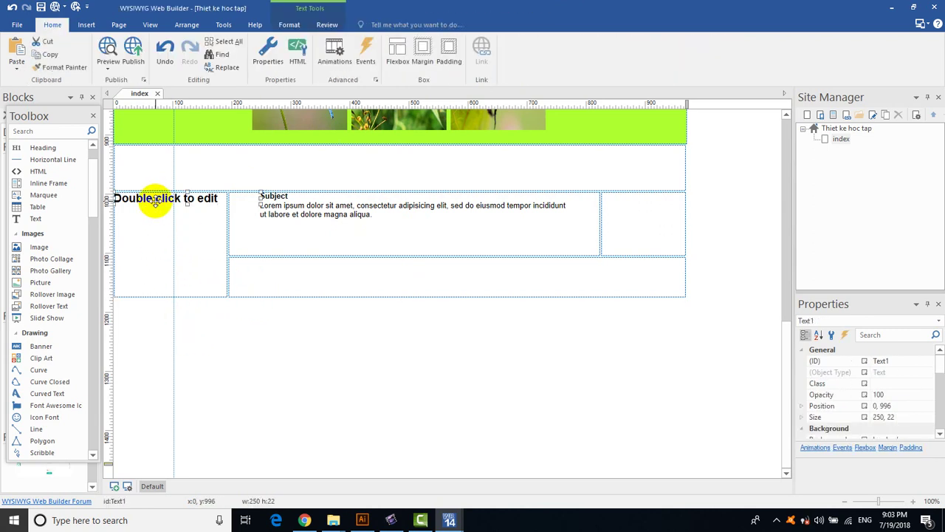
Narrow the nav cell's text object to about 186 px wide so it fits inside the cell, and deselect it.
{"action": "mouse_move", "coordinate": [155, 201]}
{"action": "left_mouse_down"}
{"action": "mouse_move", "coordinate": [155, 258]}
{"action": "mouse_move", "coordinate": [157, 198]}
{"action": "left_mouse_up"}
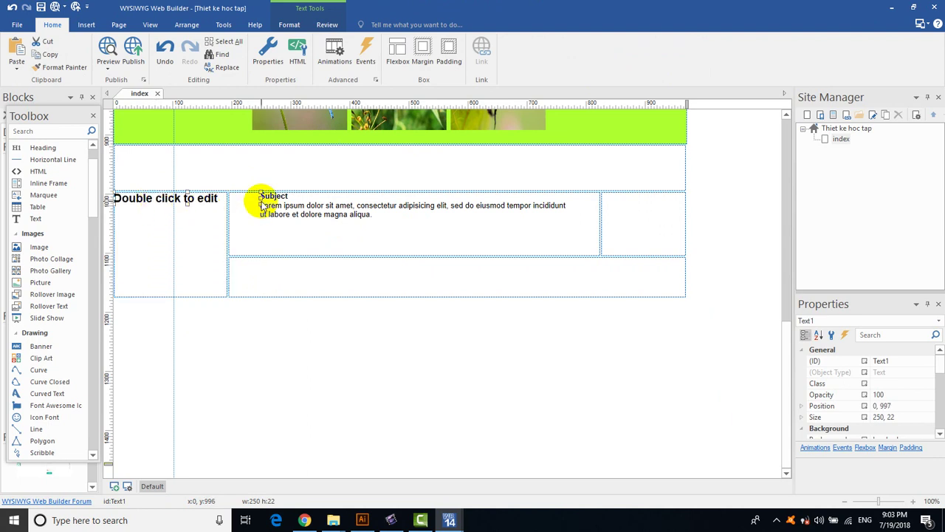
{"action": "left_click_drag", "start_coordinate": [259, 197], "coordinate": [225, 206]}
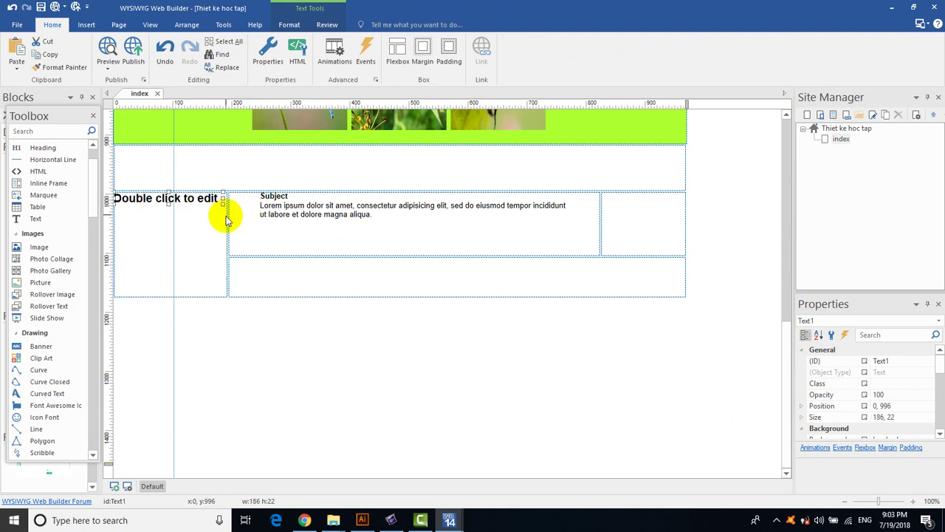
{"action": "left_click", "coordinate": [228, 225]}
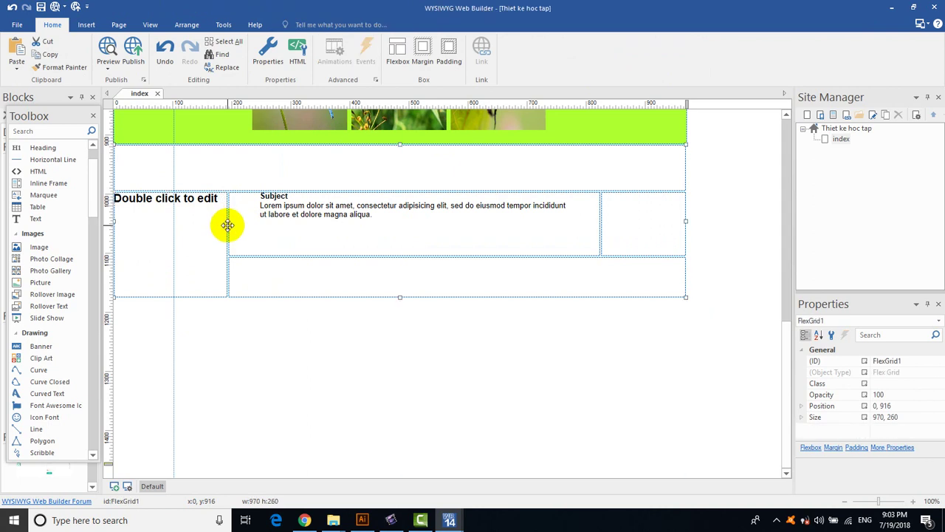
{"action": "left_click", "coordinate": [237, 367]}
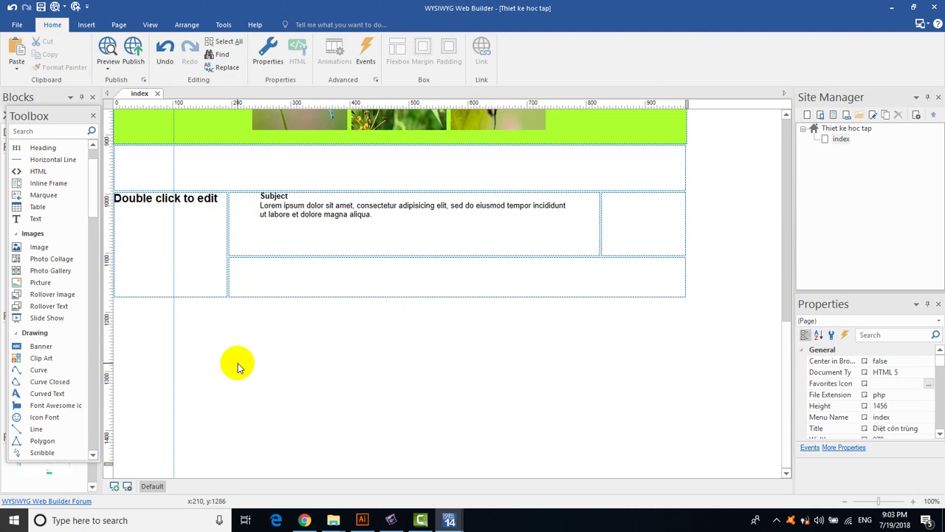
Copy the nav cell's text object and paste two duplicates, stacking them beneath the original in the nav cell.
{"action": "left_click", "coordinate": [137, 205]}
{"action": "right_click", "coordinate": [138, 205]}
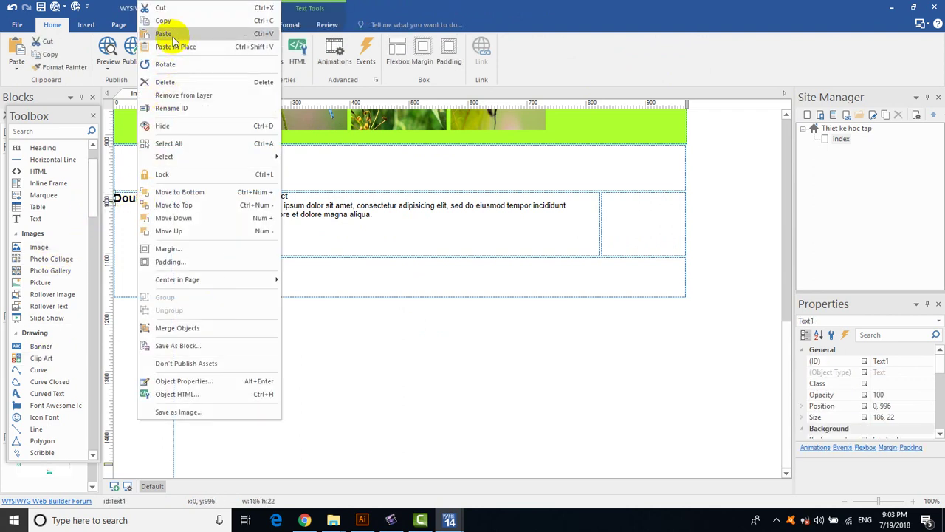
{"action": "left_click", "coordinate": [179, 22]}
{"action": "left_click", "coordinate": [139, 231]}
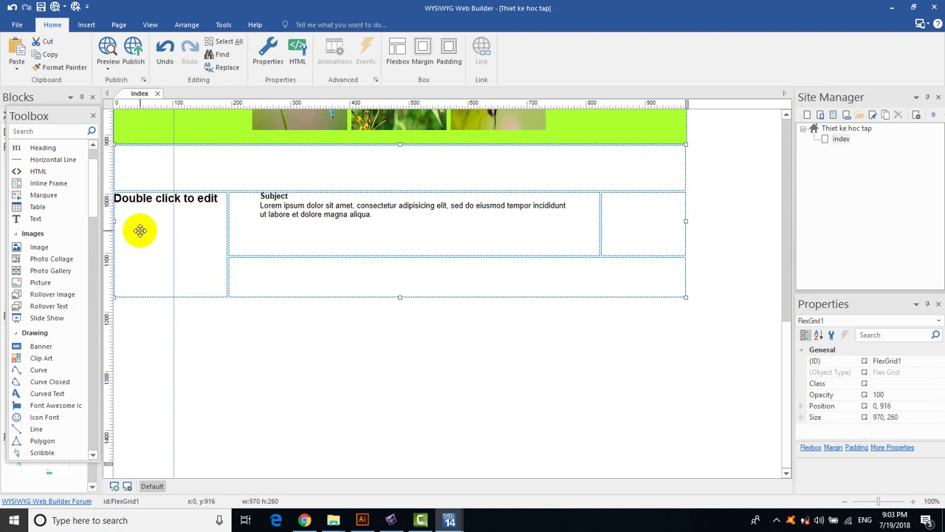
{"action": "key", "text": "ctrl+v"}
{"action": "left_click_drag", "start_coordinate": [211, 246], "coordinate": [167, 215]}
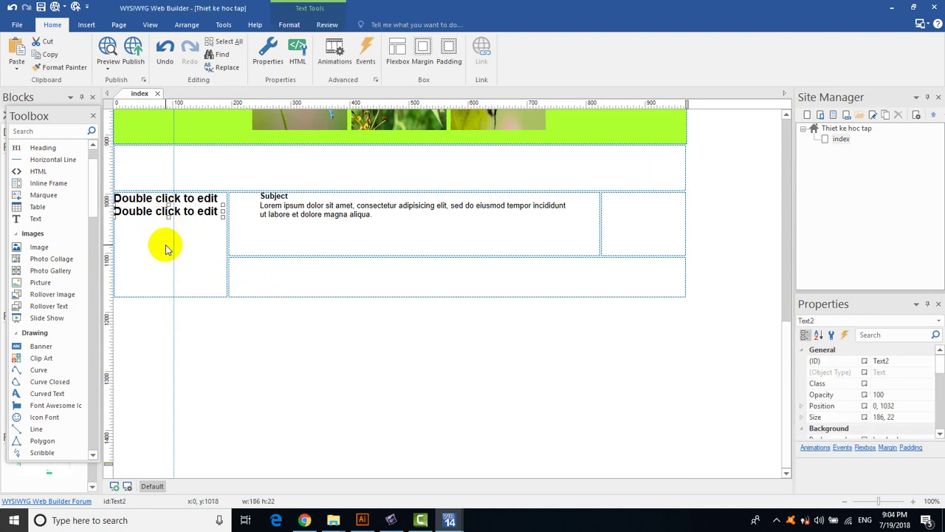
{"action": "key", "text": "ctrl+v"}
{"action": "left_click_drag", "start_coordinate": [211, 251], "coordinate": [159, 227]}
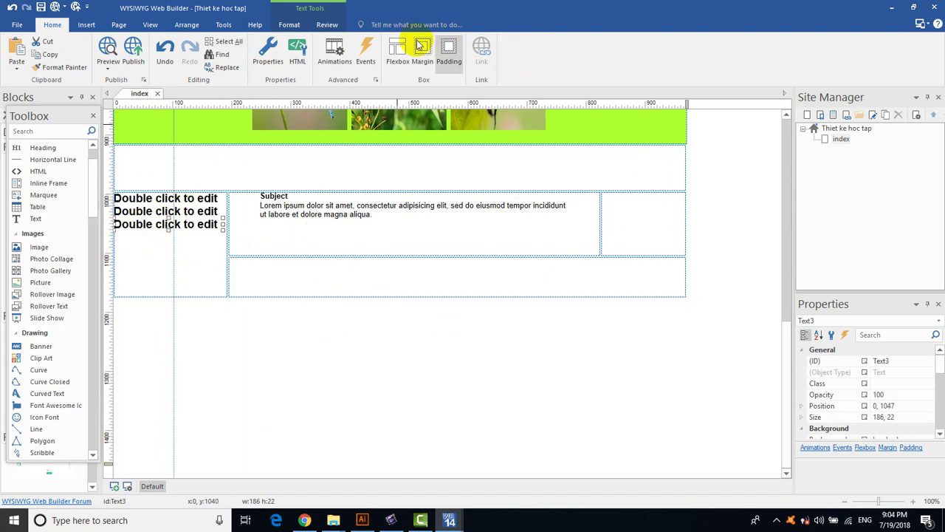
Set the padding and margin of the topmost nav text to 1 on all four sides.
{"action": "left_click", "coordinate": [160, 195]}
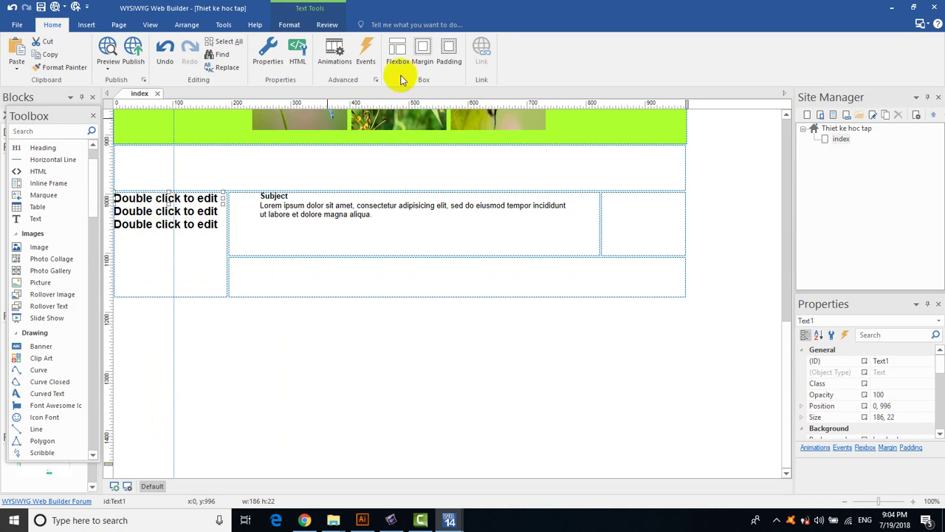
{"action": "left_click", "coordinate": [448, 51]}
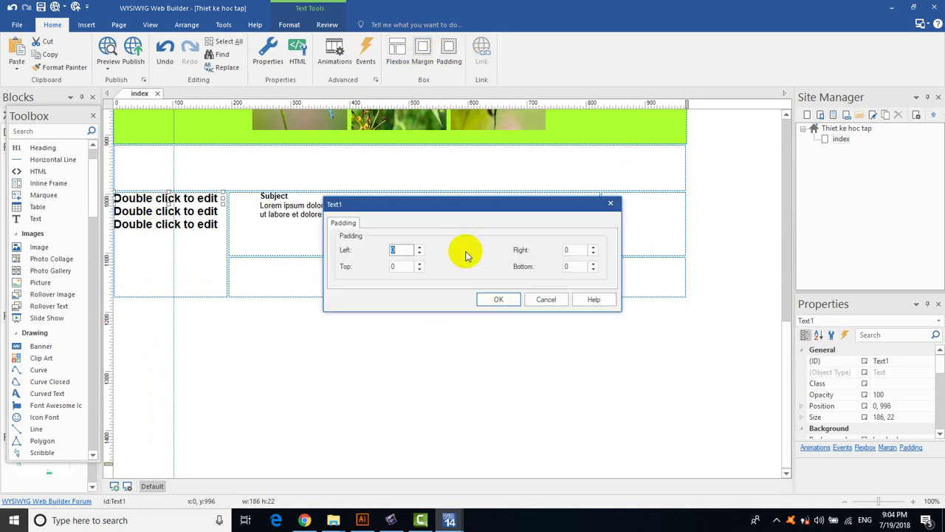
{"action": "left_click", "coordinate": [419, 267]}
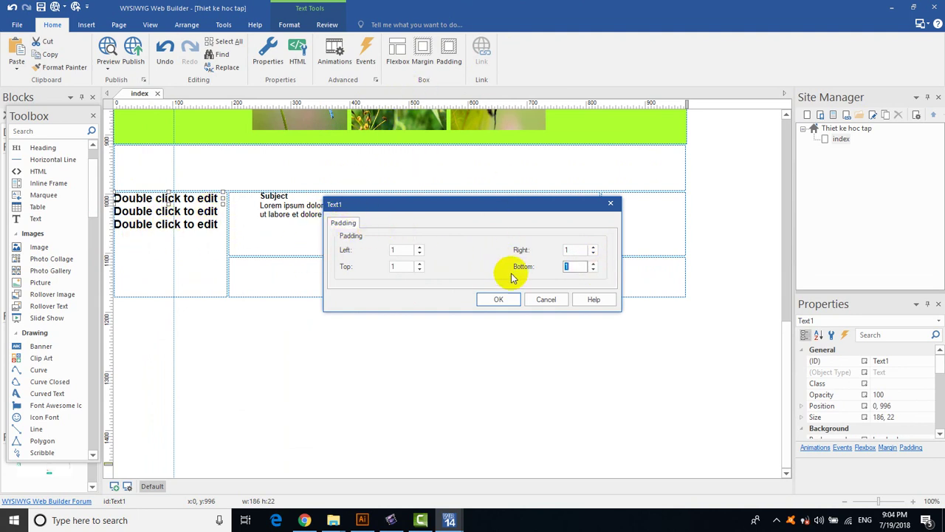
{"action": "left_click", "coordinate": [498, 299]}
{"action": "left_click", "coordinate": [417, 48]}
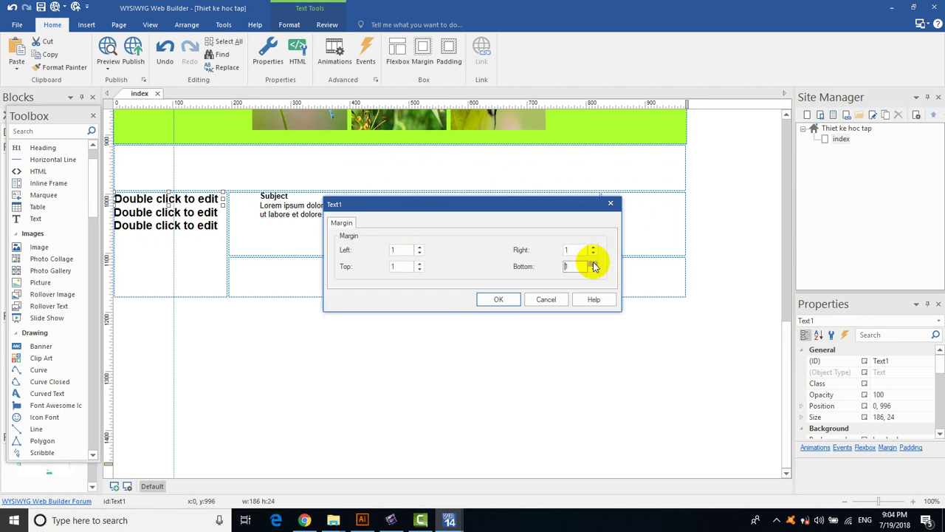
{"action": "left_click", "coordinate": [499, 299]}
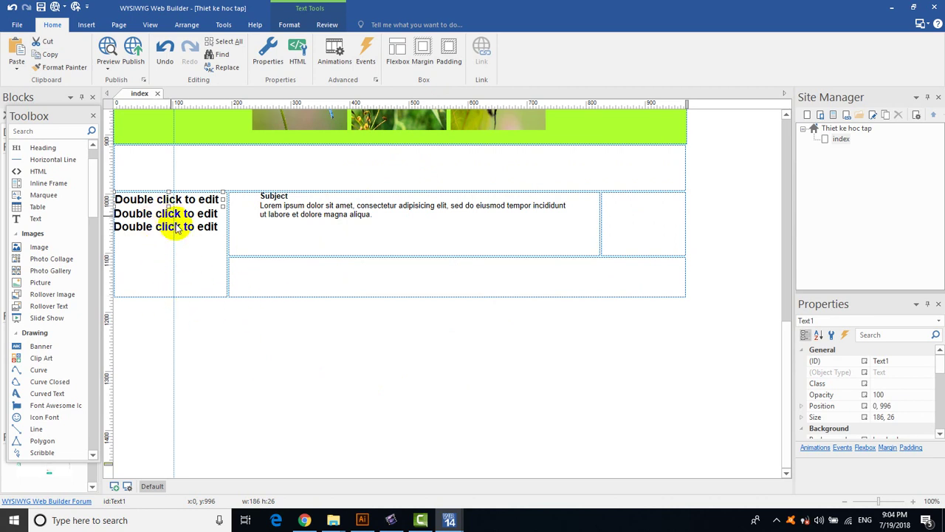
Look at the article's flexbox settings, close them without changes, and deselect the article.
{"action": "left_click", "coordinate": [337, 216]}
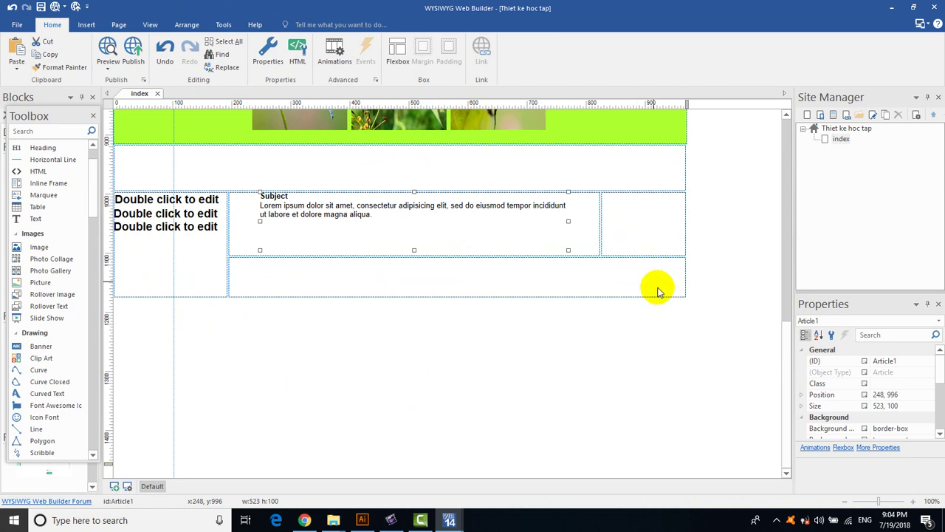
{"action": "left_click", "coordinate": [397, 63]}
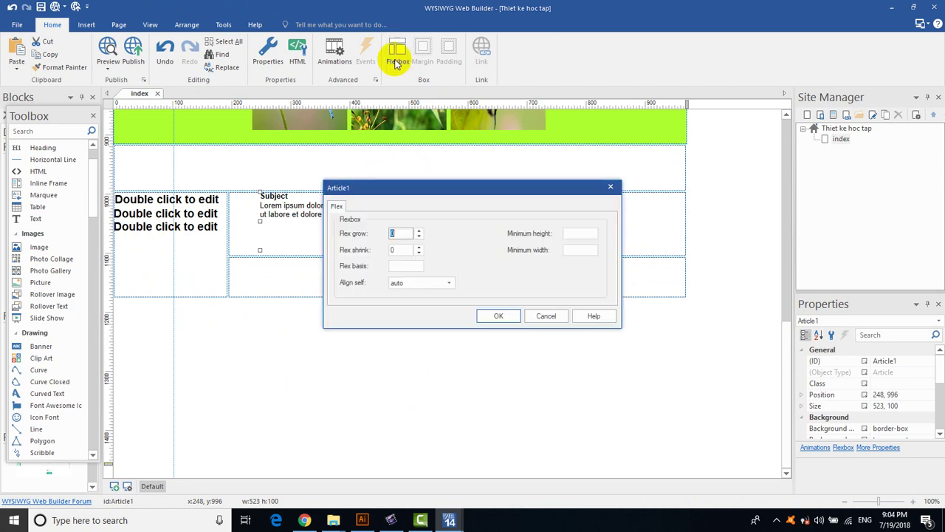
{"action": "left_click", "coordinate": [610, 188]}
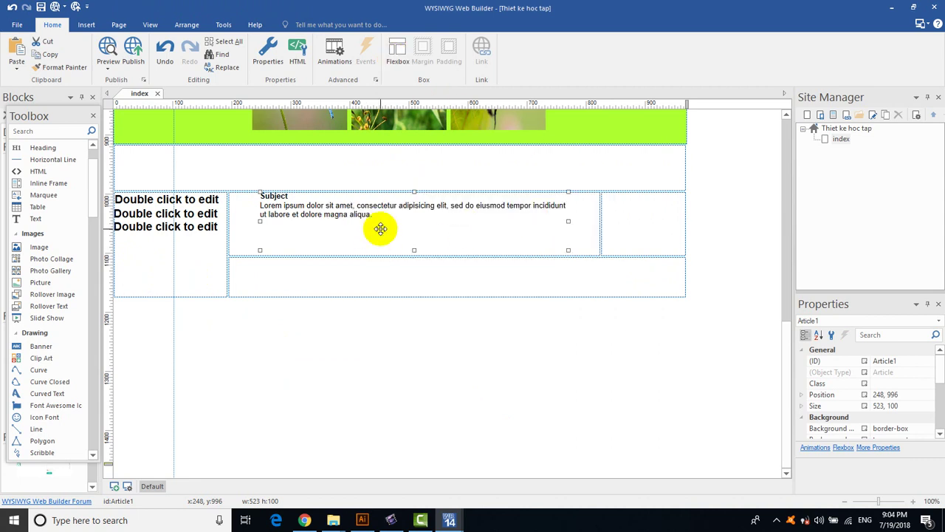
{"action": "left_click", "coordinate": [411, 313]}
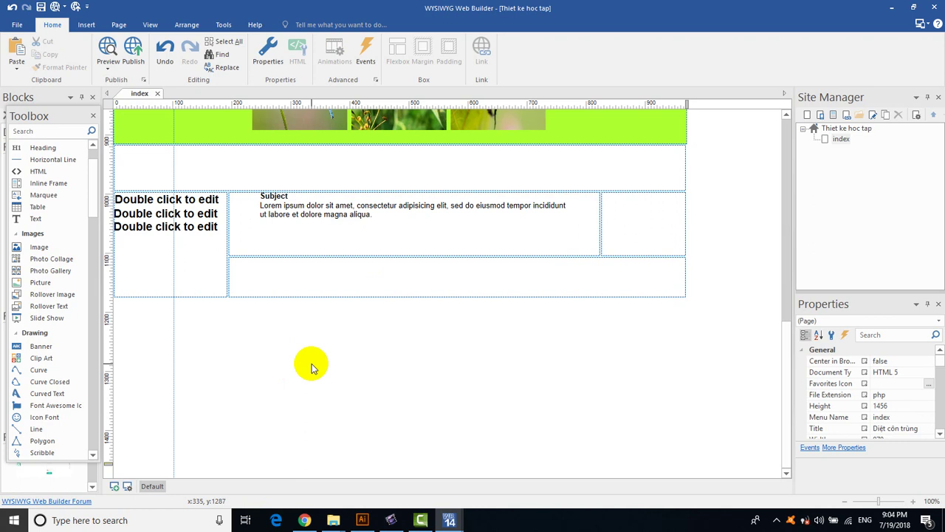
Give the flex grid a solid yellow-green background color in its object properties.
{"action": "left_click", "coordinate": [631, 288]}
{"action": "right_click", "coordinate": [633, 291]}
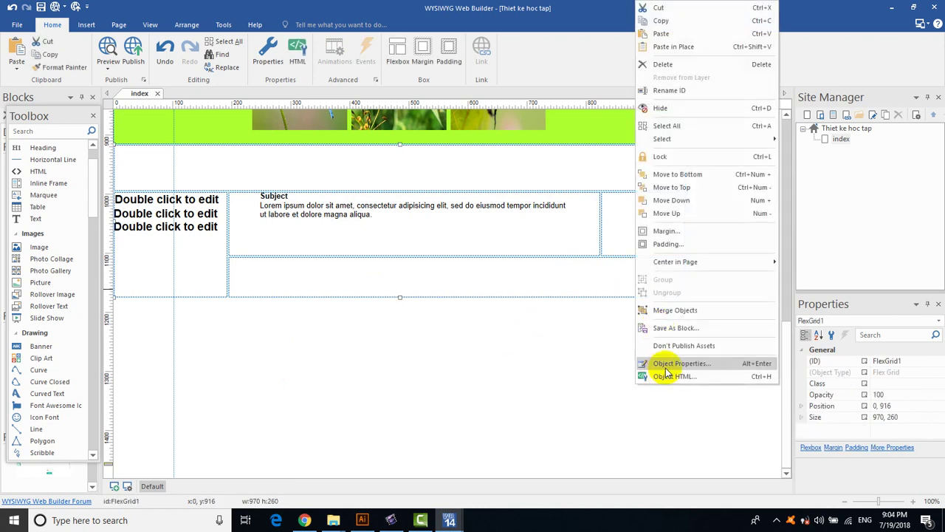
{"action": "left_click", "coordinate": [668, 366]}
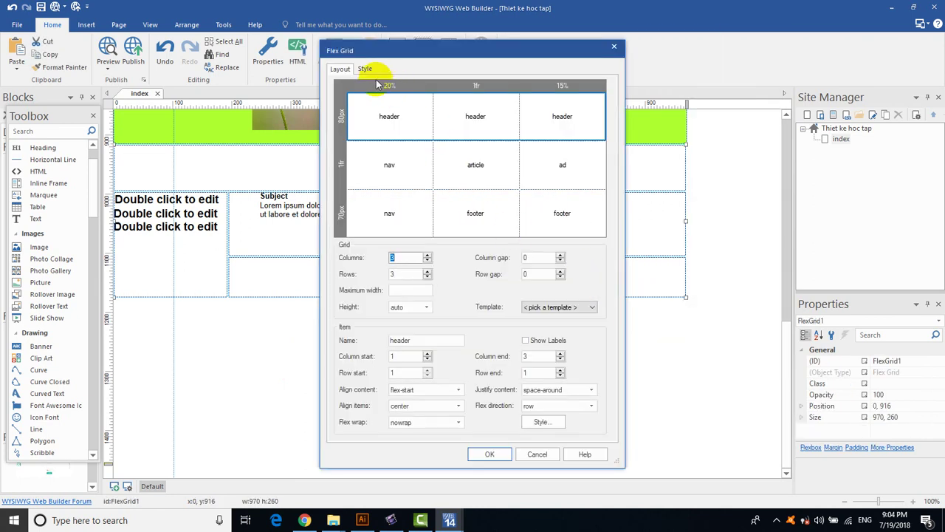
{"action": "left_click", "coordinate": [367, 69]}
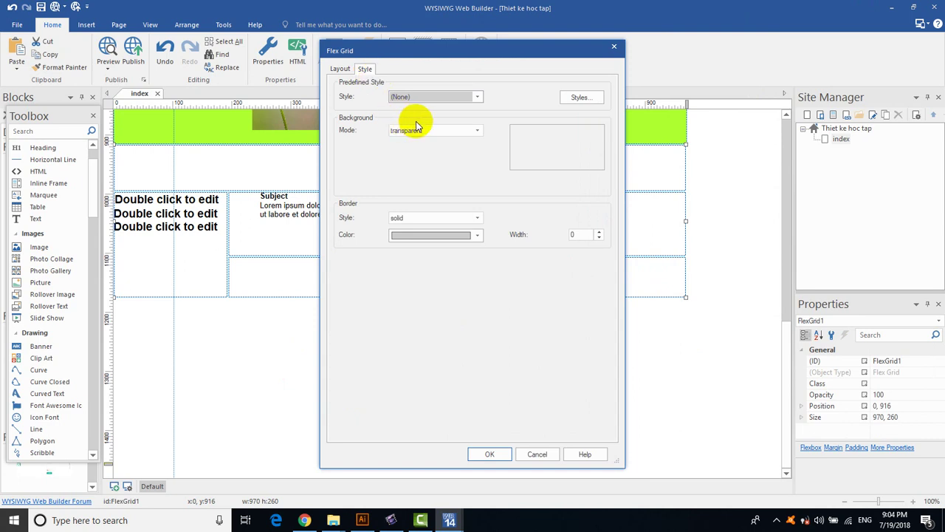
{"action": "left_click", "coordinate": [475, 132]}
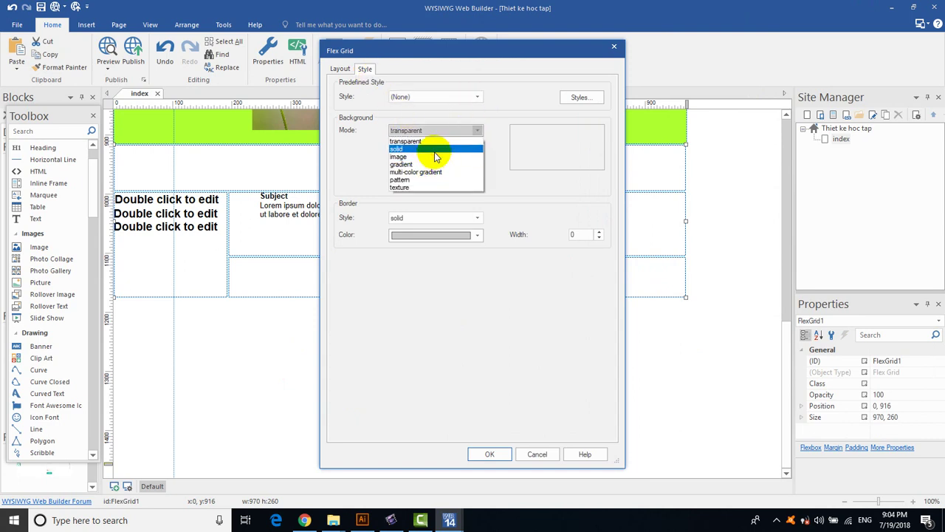
{"action": "left_click", "coordinate": [429, 150]}
{"action": "left_click", "coordinate": [475, 150]}
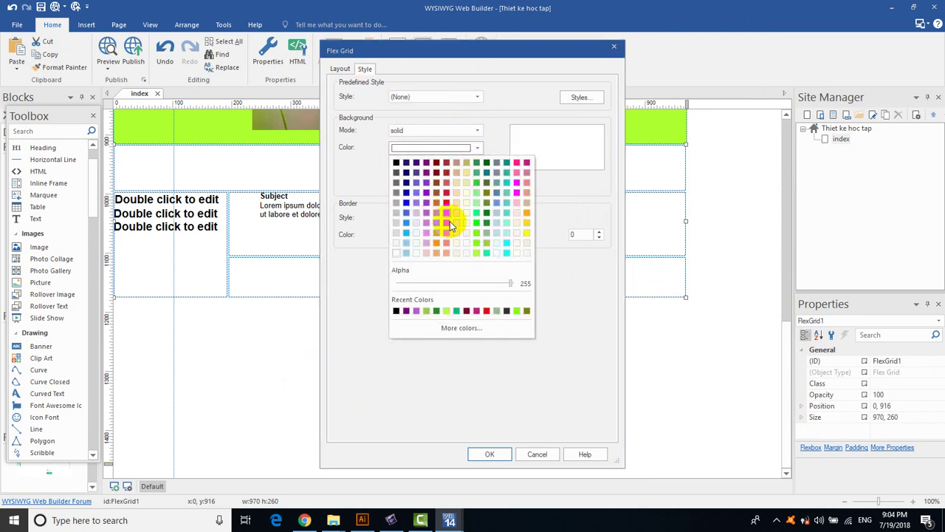
{"action": "left_click", "coordinate": [487, 243]}
{"action": "left_click", "coordinate": [489, 456]}
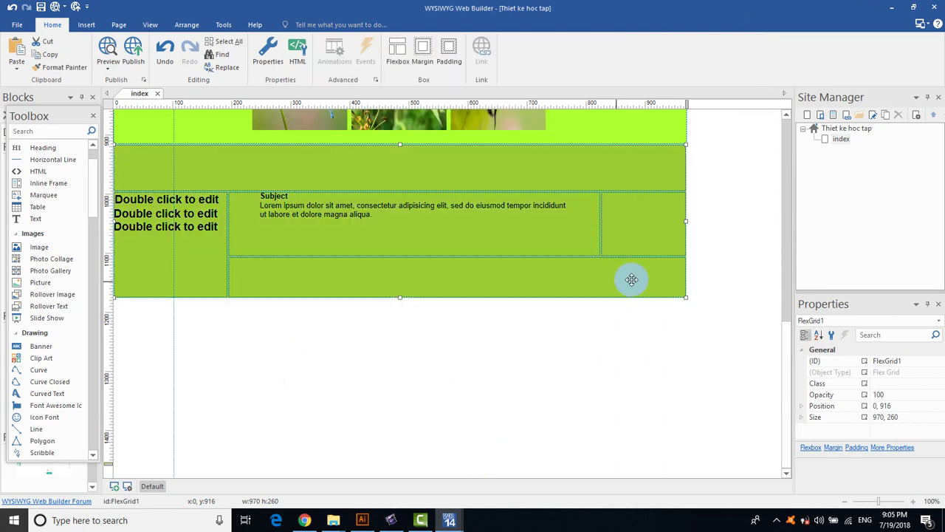
Insert an Image object in the footer cell of the flex grid, using the ladybug-on-grass picture from the ANH CHO WEB folder.
{"action": "scroll", "coordinate": [662, 258], "scroll_direction": "up", "scroll_amount": 5}
{"action": "scroll", "coordinate": [662, 261], "scroll_direction": "down", "scroll_amount": 5}
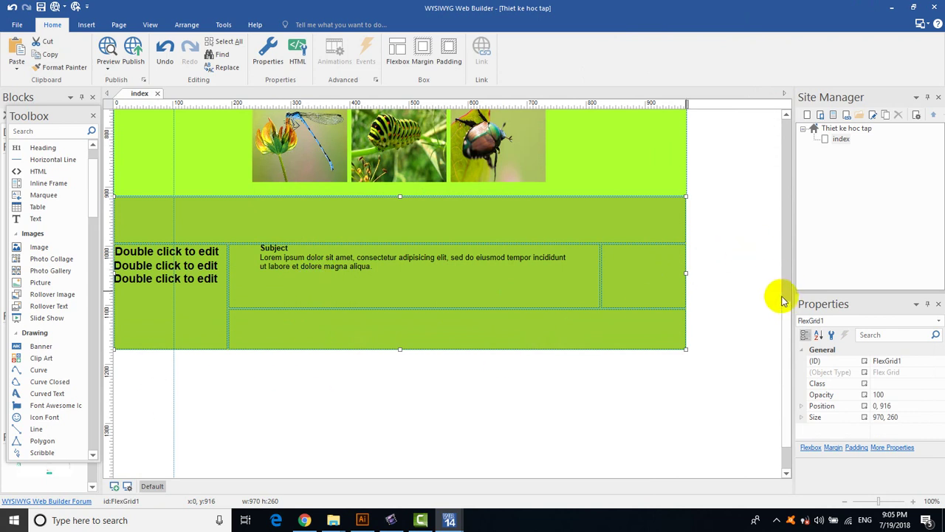
{"action": "scroll", "coordinate": [785, 324], "scroll_direction": "down", "scroll_amount": 2}
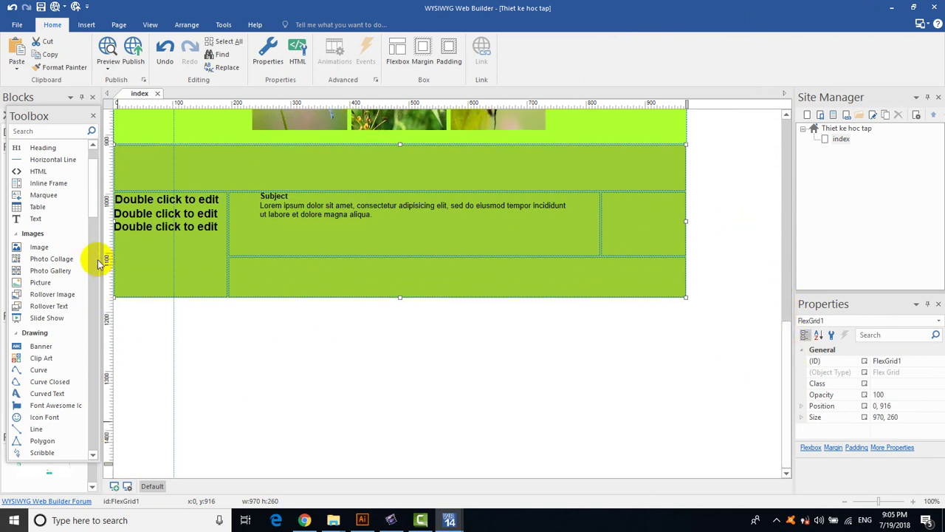
{"action": "left_click_drag", "start_coordinate": [91, 196], "coordinate": [94, 225]}
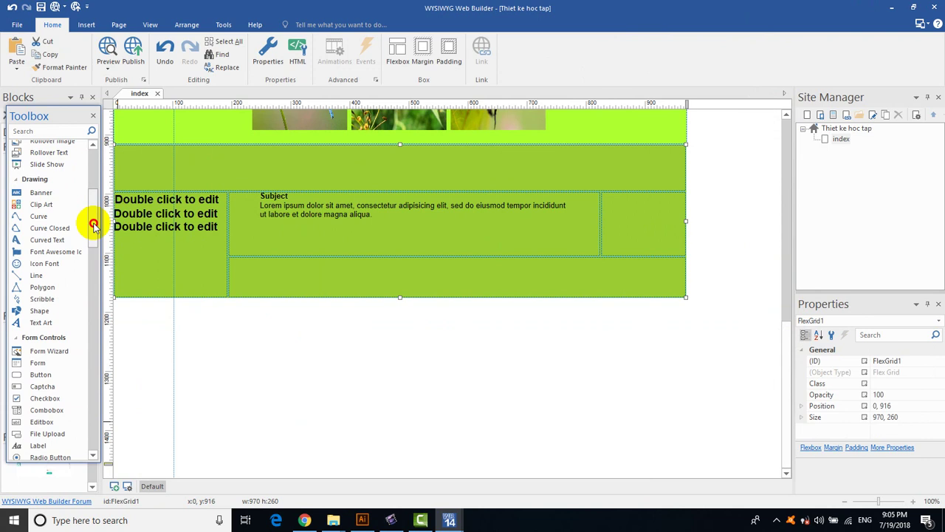
{"action": "left_click_drag", "start_coordinate": [94, 225], "coordinate": [93, 241]}
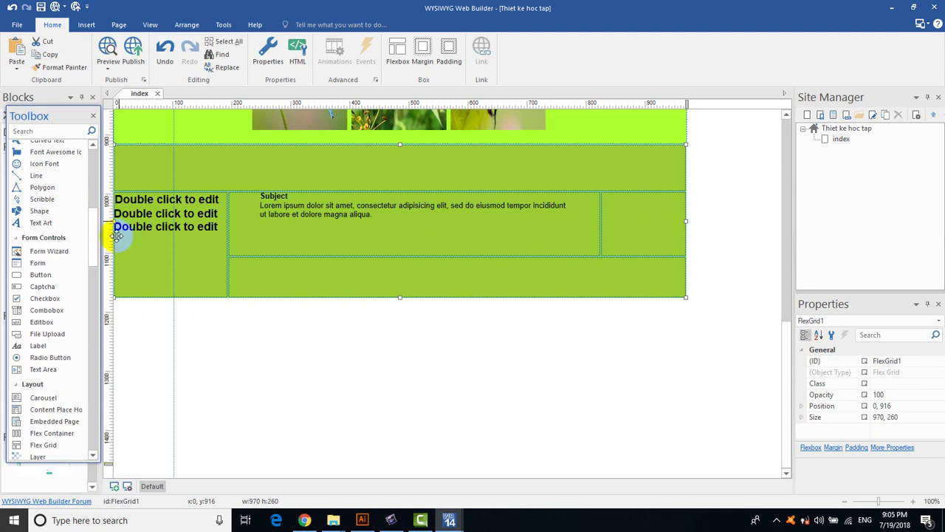
{"action": "left_click_drag", "start_coordinate": [96, 250], "coordinate": [85, 165]}
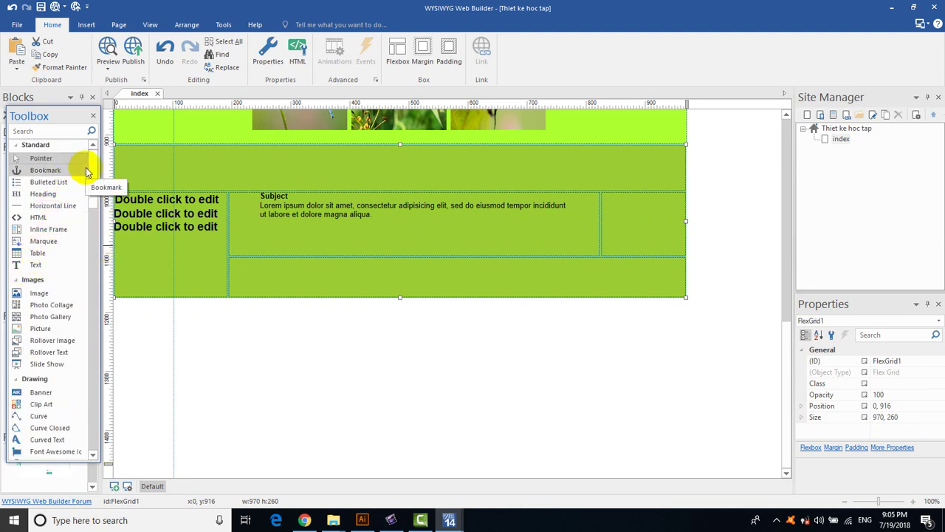
{"action": "left_click_drag", "start_coordinate": [37, 334], "coordinate": [250, 267]}
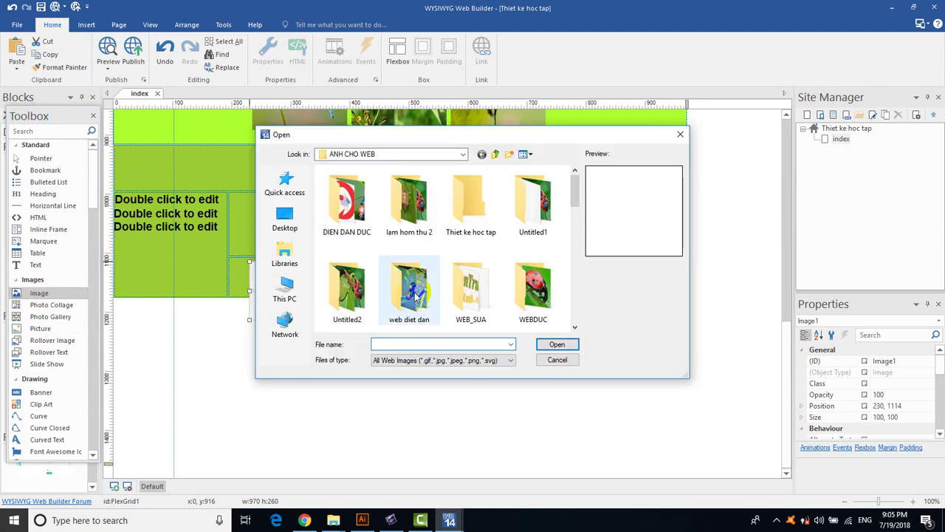
{"action": "scroll", "coordinate": [583, 221], "scroll_direction": "down", "scroll_amount": 4}
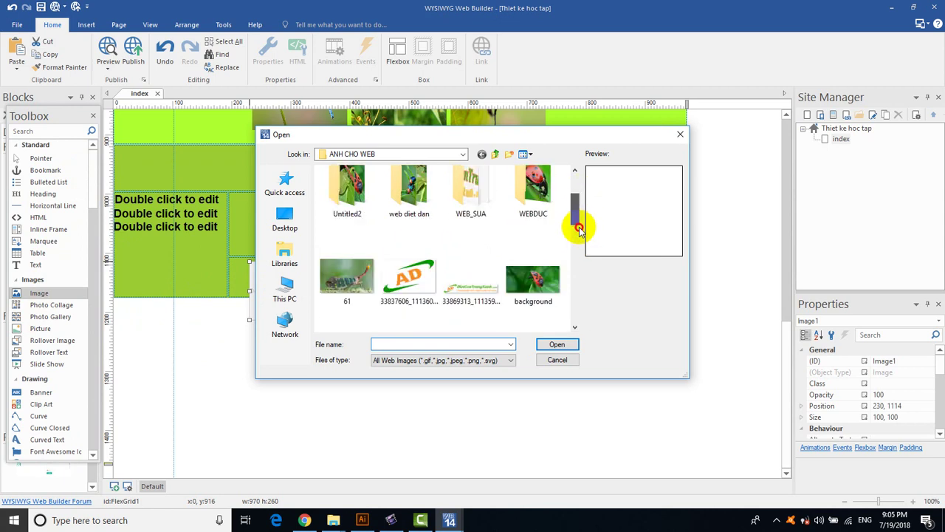
{"action": "double_click", "coordinate": [548, 274]}
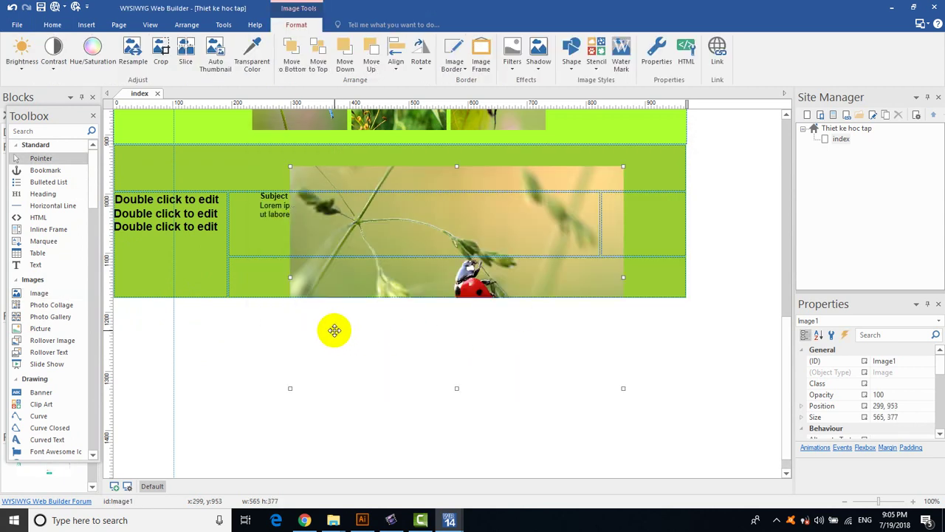
{"action": "scroll", "coordinate": [512, 295], "scroll_direction": "up", "scroll_amount": 3}
{"action": "scroll", "coordinate": [485, 379], "scroll_direction": "down", "scroll_amount": 3}
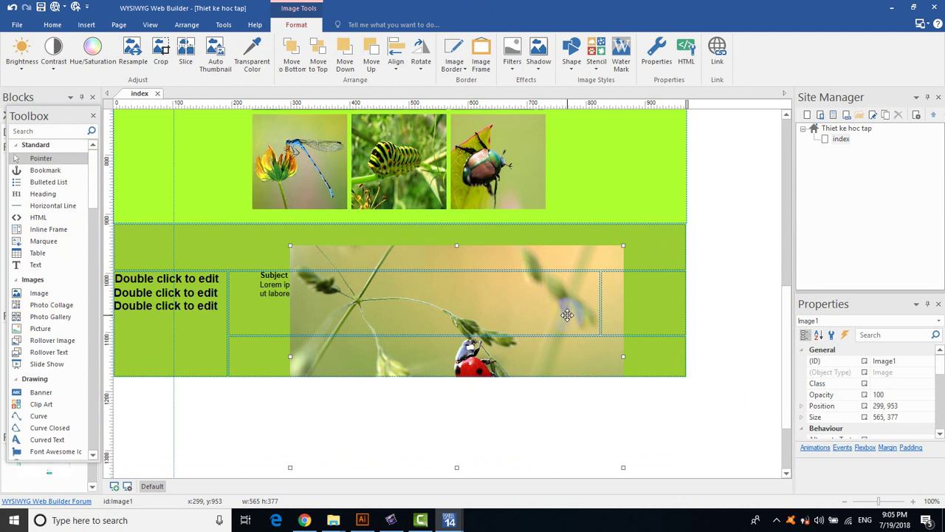
Delete the ladybug image and add a Flex Container directly below the flex grid, enlarged to about 970 x 235.
{"action": "key", "text": "Delete"}
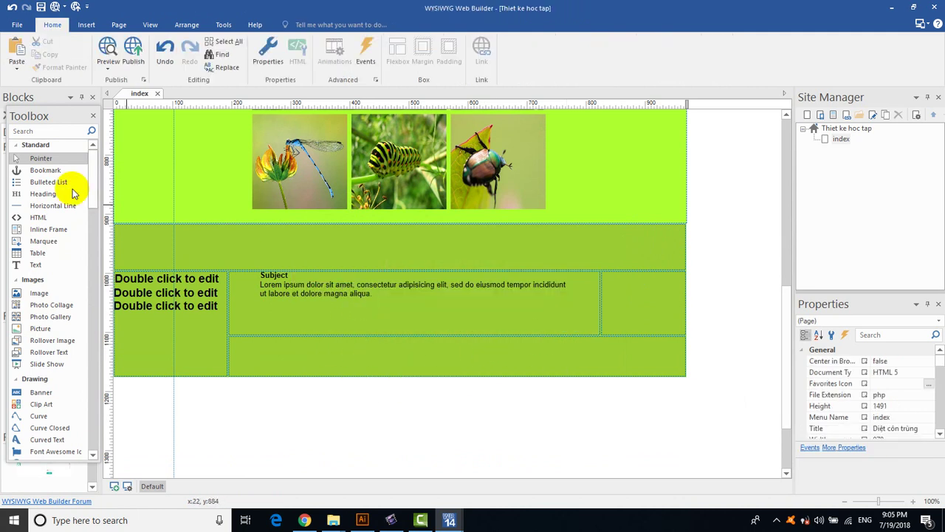
{"action": "left_click_drag", "start_coordinate": [93, 205], "coordinate": [91, 279]}
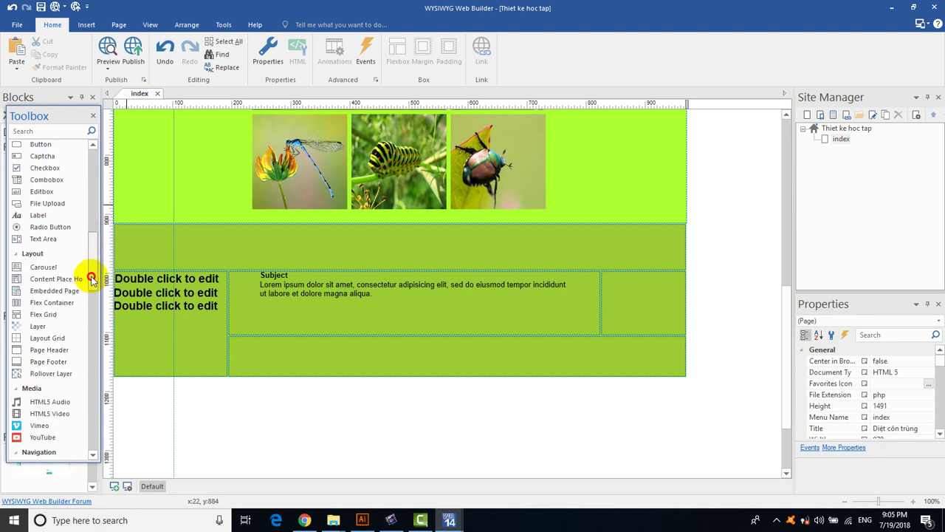
{"action": "left_click_drag", "start_coordinate": [47, 302], "coordinate": [116, 379]}
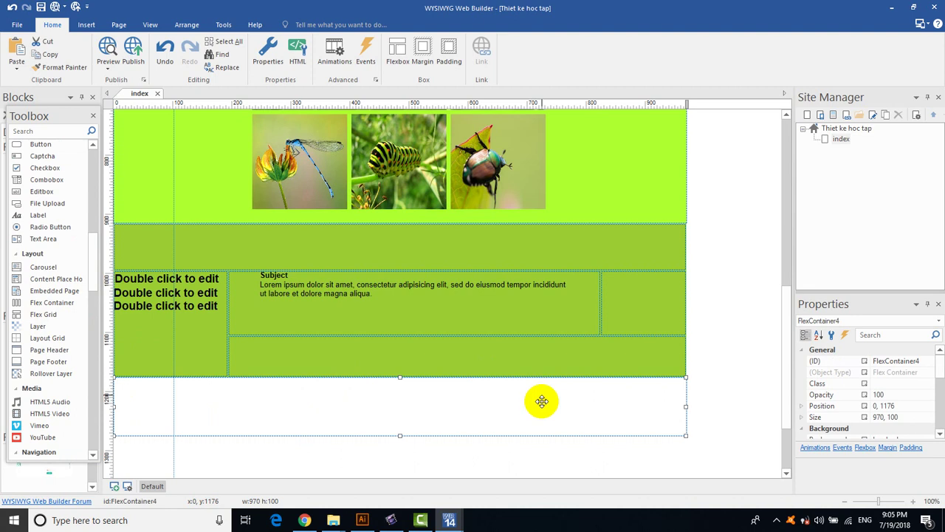
{"action": "left_click_drag", "start_coordinate": [399, 436], "coordinate": [443, 477]}
{"action": "left_click_drag", "start_coordinate": [786, 347], "coordinate": [790, 394]}
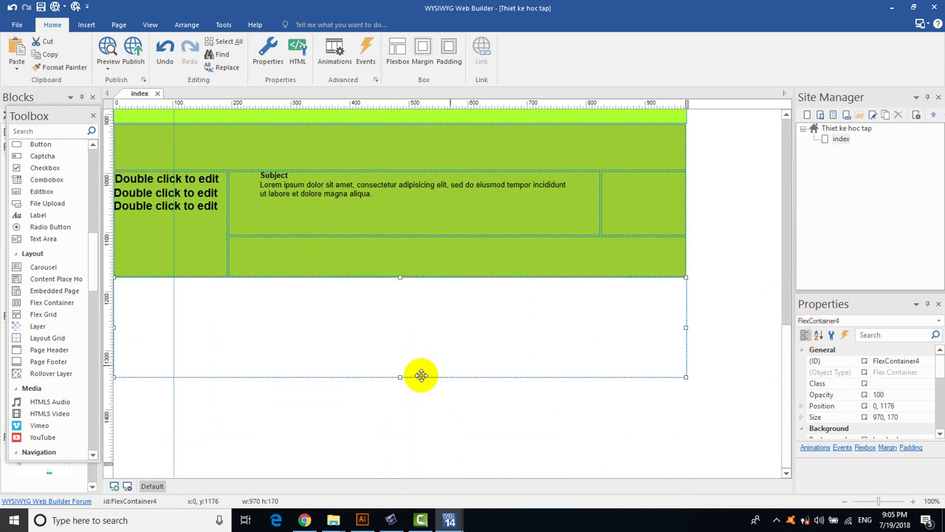
{"action": "left_click_drag", "start_coordinate": [400, 378], "coordinate": [401, 414]}
Set the new flex container's height to fixed and its flex wrap to wrap.
{"action": "right_click", "coordinate": [452, 369]}
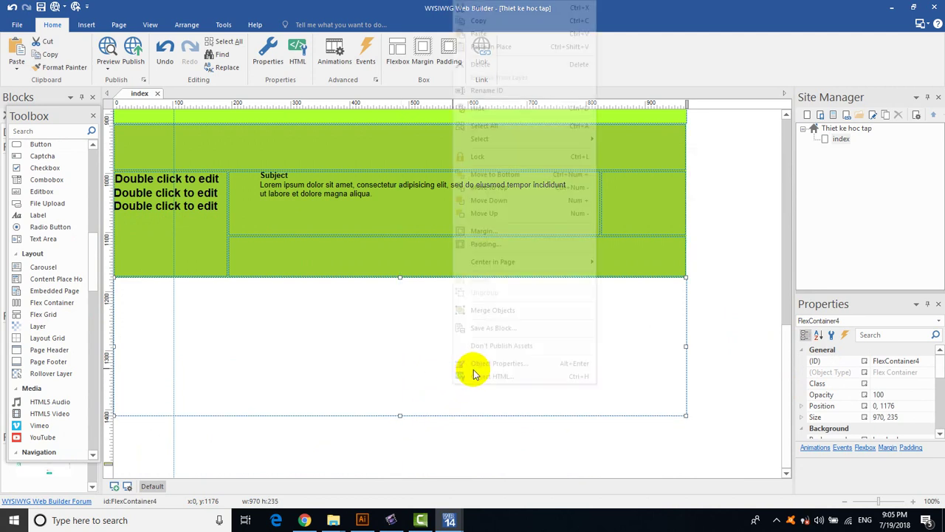
{"action": "left_click", "coordinate": [516, 363]}
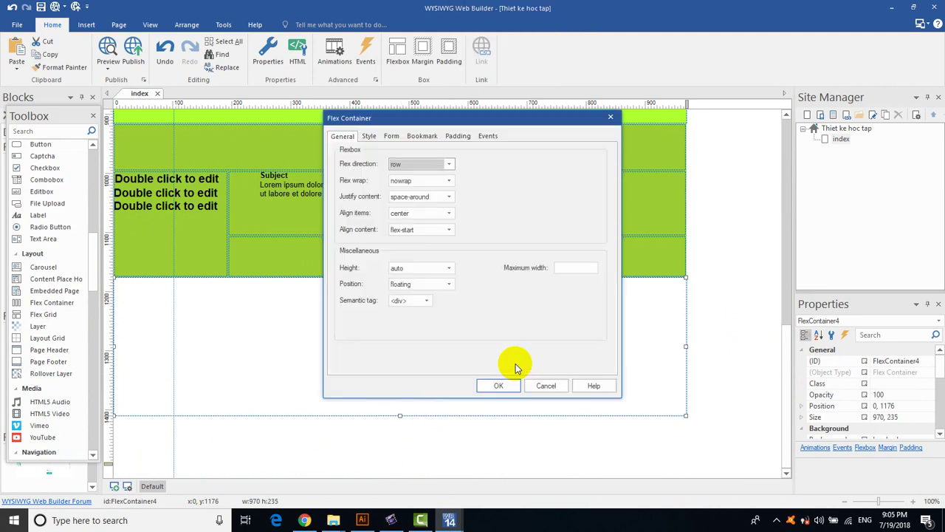
{"action": "left_click", "coordinate": [449, 268]}
{"action": "left_click", "coordinate": [434, 288]}
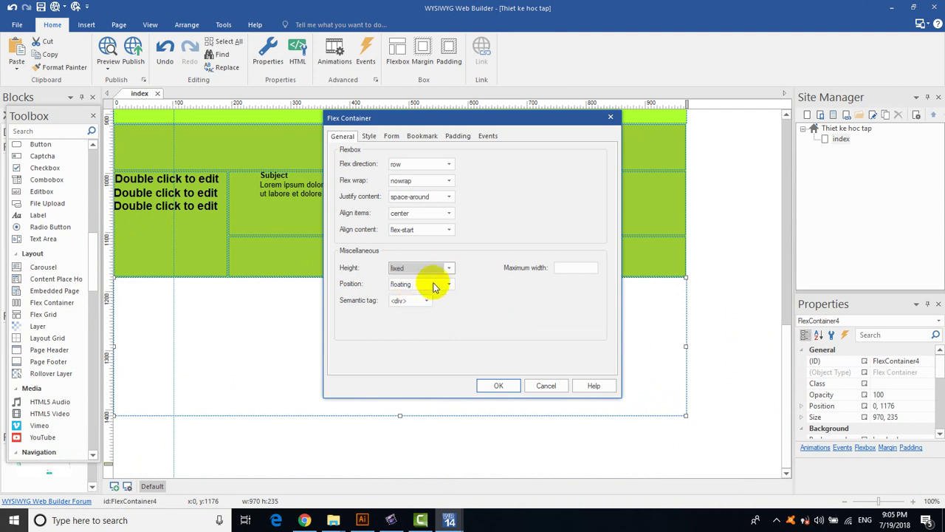
{"action": "left_click", "coordinate": [449, 180]}
{"action": "left_click", "coordinate": [417, 197]}
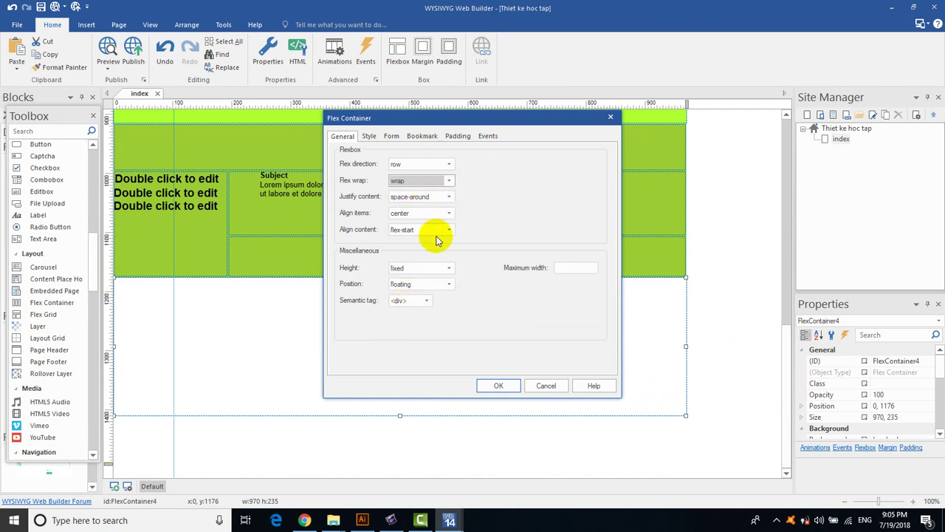
{"action": "left_click", "coordinate": [449, 213]}
{"action": "left_click", "coordinate": [448, 214]}
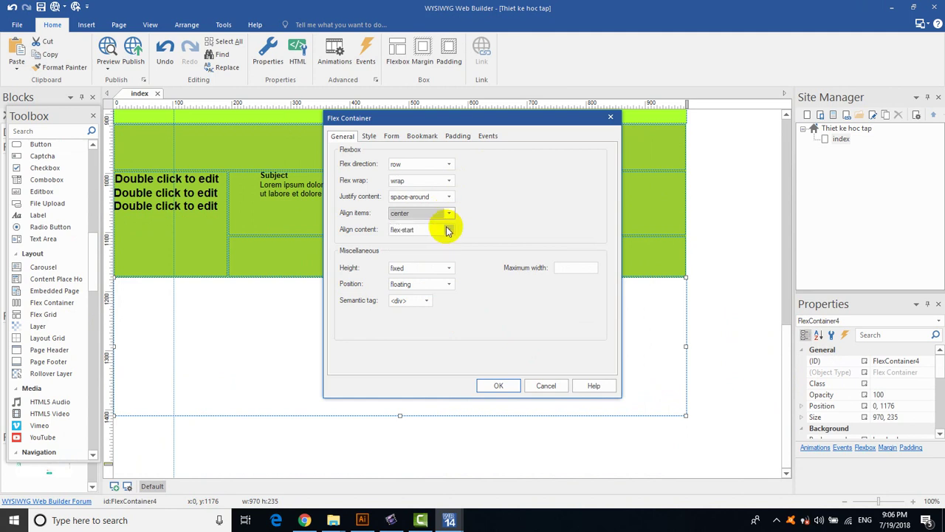
{"action": "left_click", "coordinate": [495, 386]}
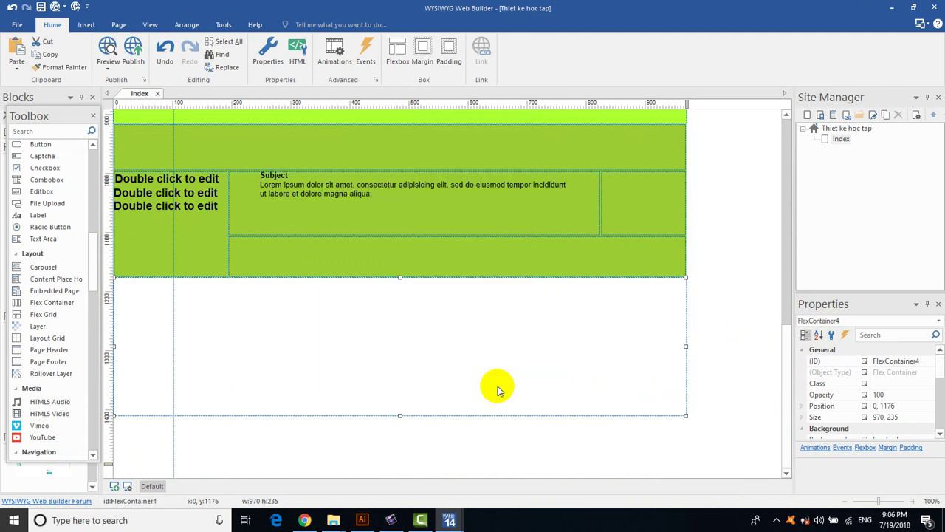
Give the new flex container a solid Forest Green background.
{"action": "right_click", "coordinate": [511, 380]}
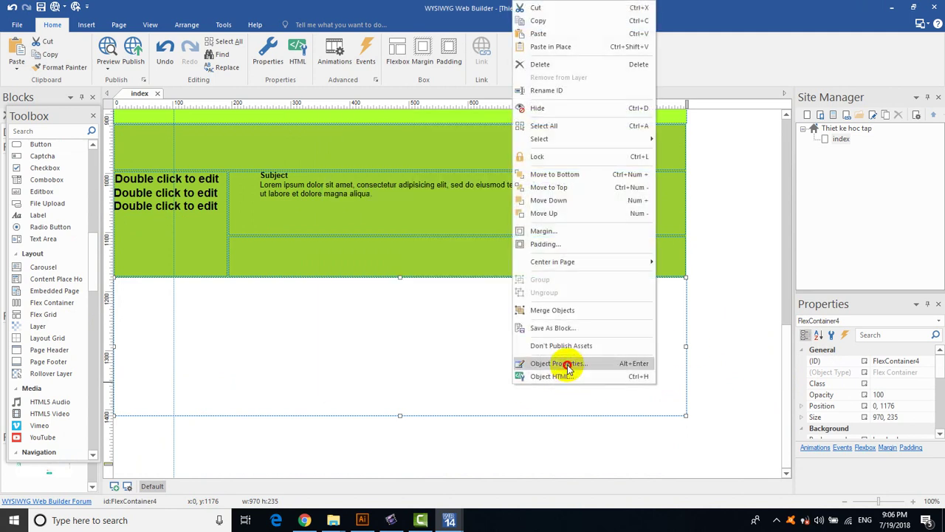
{"action": "left_click", "coordinate": [565, 365]}
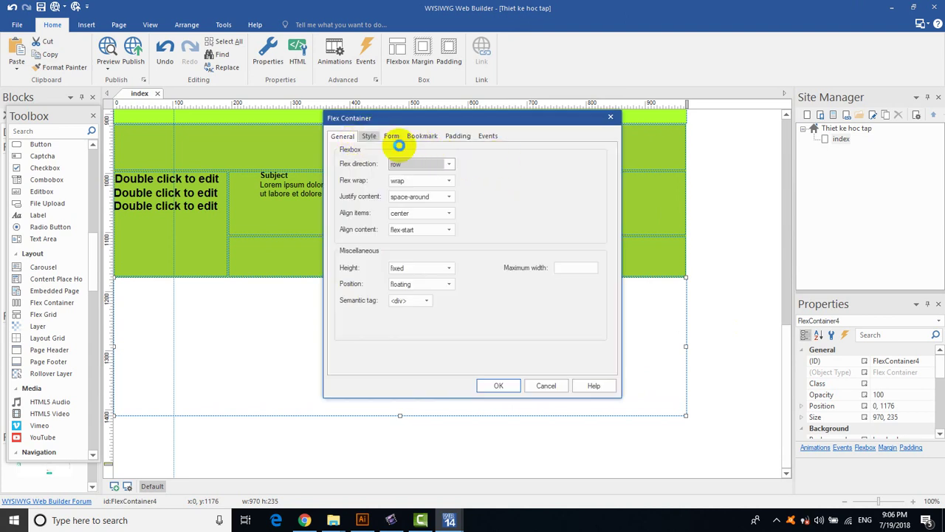
{"action": "key", "text": "ctrl+Tab"}
{"action": "left_click", "coordinate": [468, 199]}
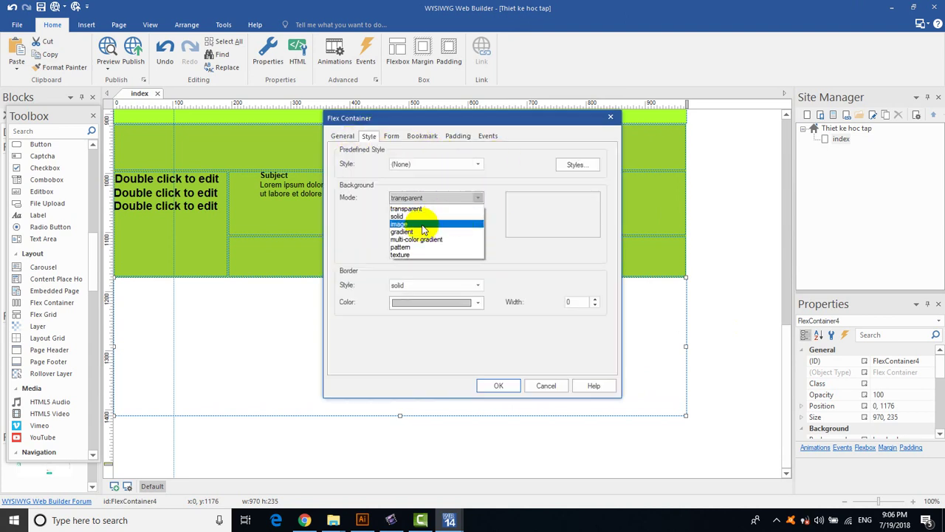
{"action": "left_click", "coordinate": [447, 221]}
{"action": "left_click", "coordinate": [477, 198]}
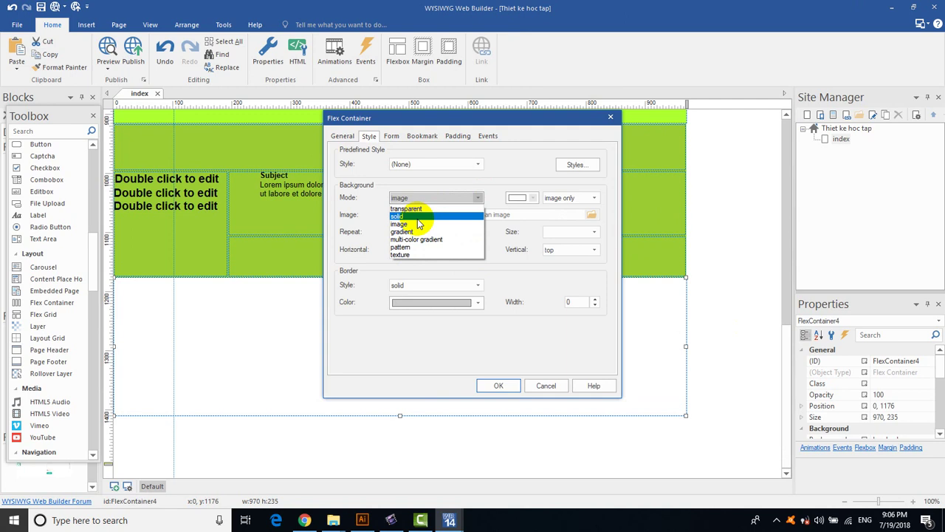
{"action": "left_click", "coordinate": [418, 216]}
{"action": "left_click", "coordinate": [474, 214]}
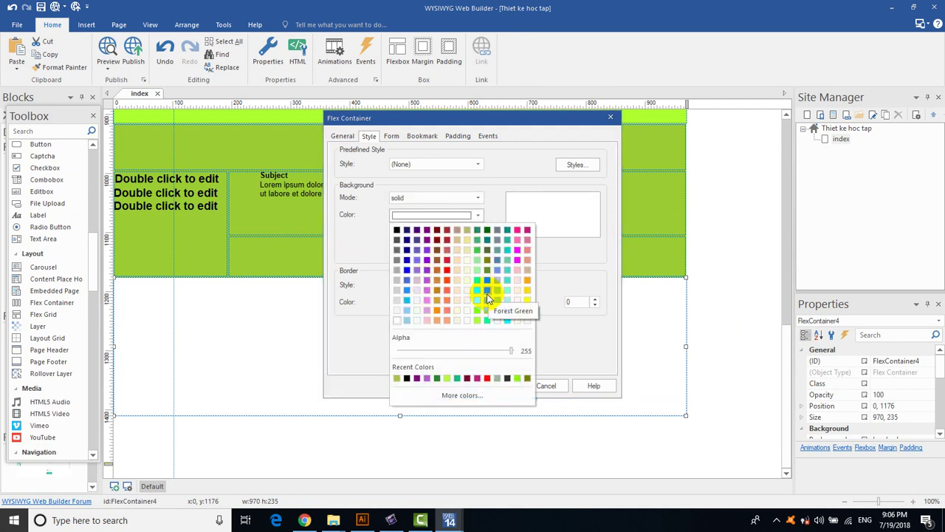
{"action": "left_click", "coordinate": [488, 297]}
{"action": "left_click", "coordinate": [504, 387]}
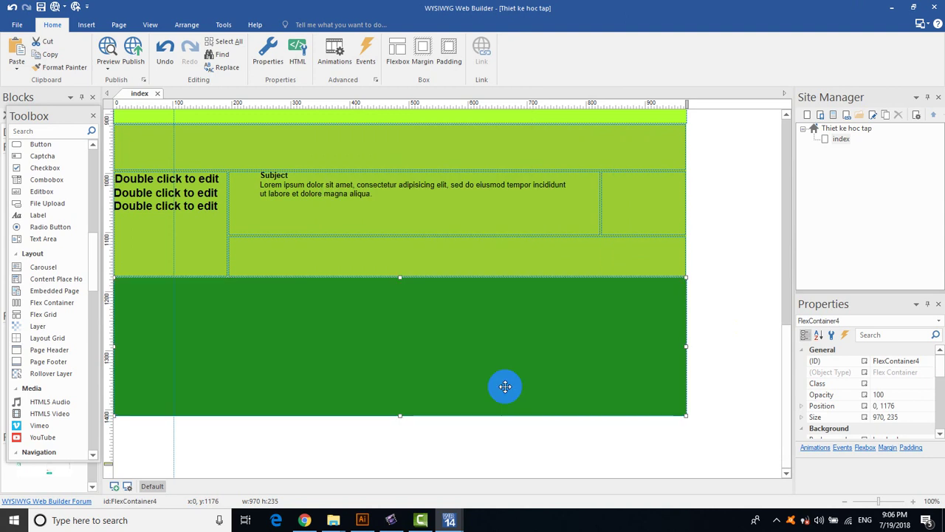
Set the green flex container's semantic tag to <footer>.
{"action": "right_click", "coordinate": [560, 361]}
{"action": "left_click", "coordinate": [610, 364]}
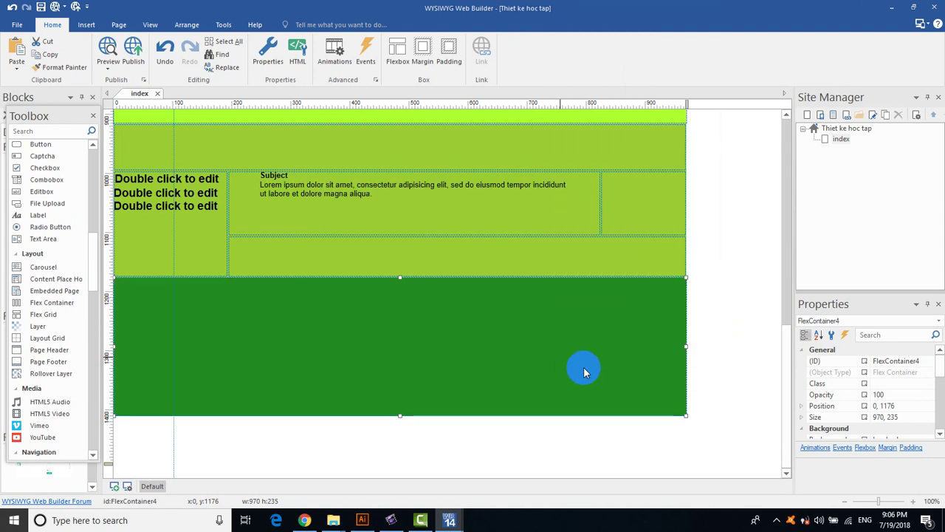
{"action": "left_click", "coordinate": [432, 302]}
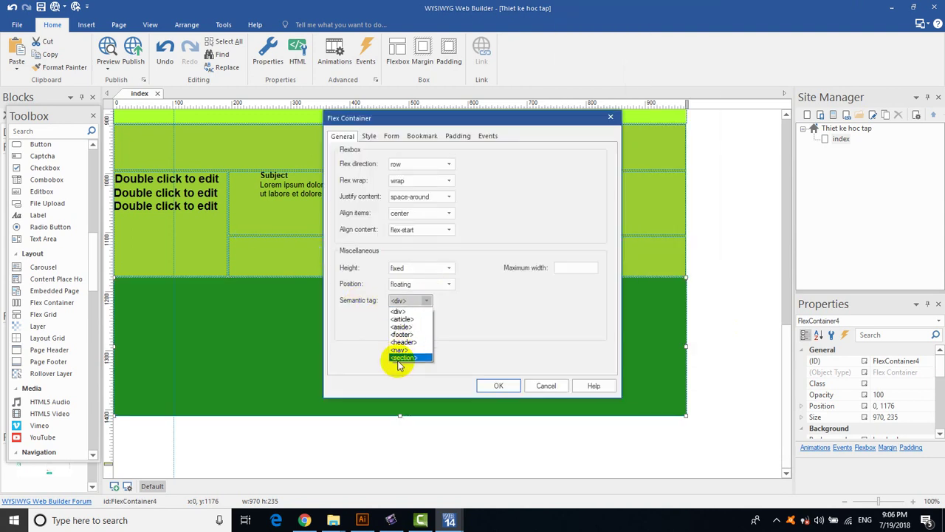
{"action": "left_click", "coordinate": [406, 336]}
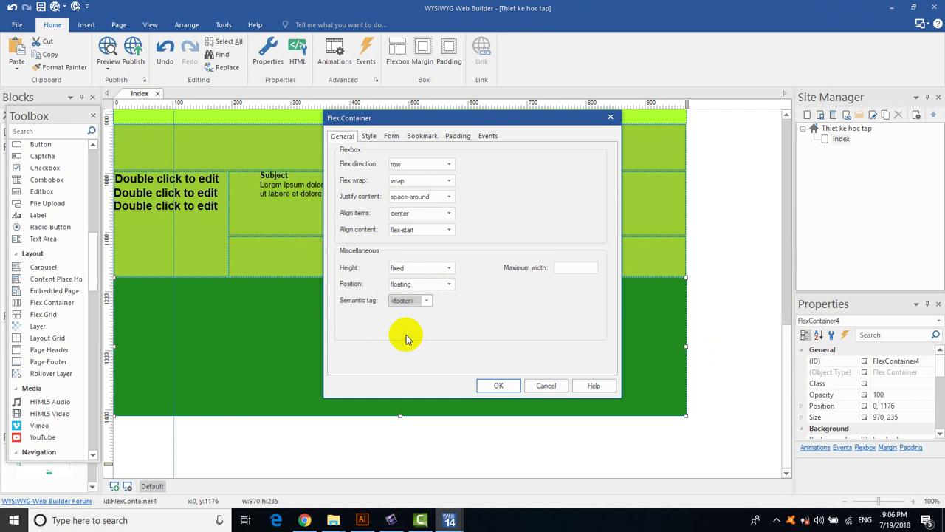
{"action": "left_click", "coordinate": [507, 393]}
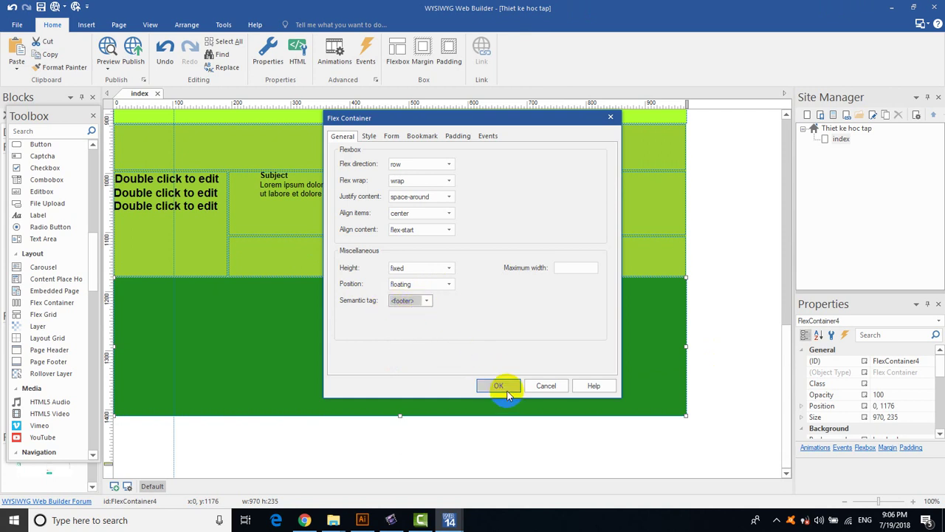
{"action": "scroll", "coordinate": [717, 331], "scroll_direction": "up", "scroll_amount": 10}
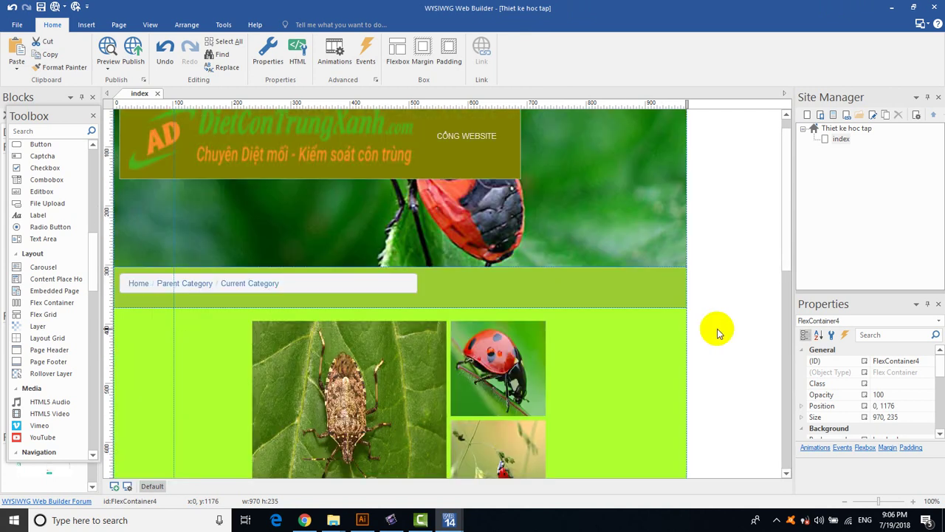
{"action": "scroll", "coordinate": [720, 332], "scroll_direction": "down", "scroll_amount": 4}
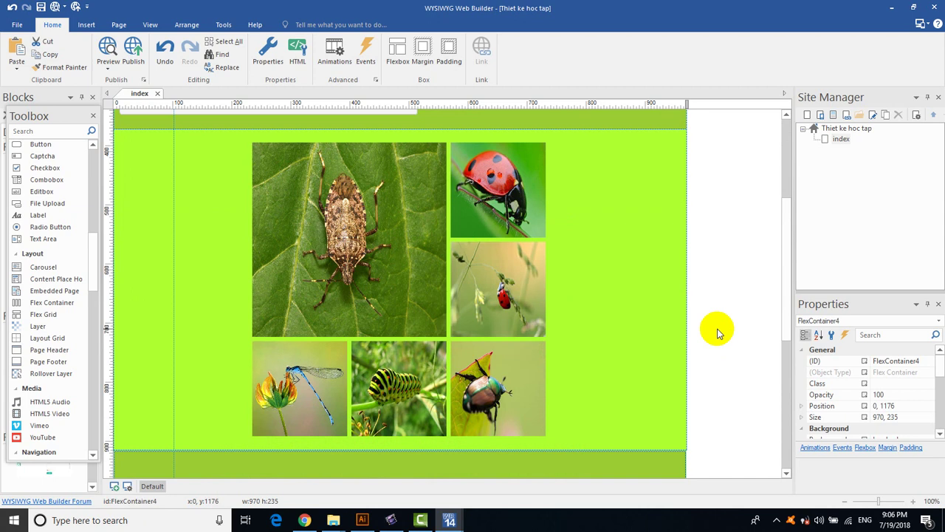
{"action": "scroll", "coordinate": [718, 330], "scroll_direction": "up", "scroll_amount": 5}
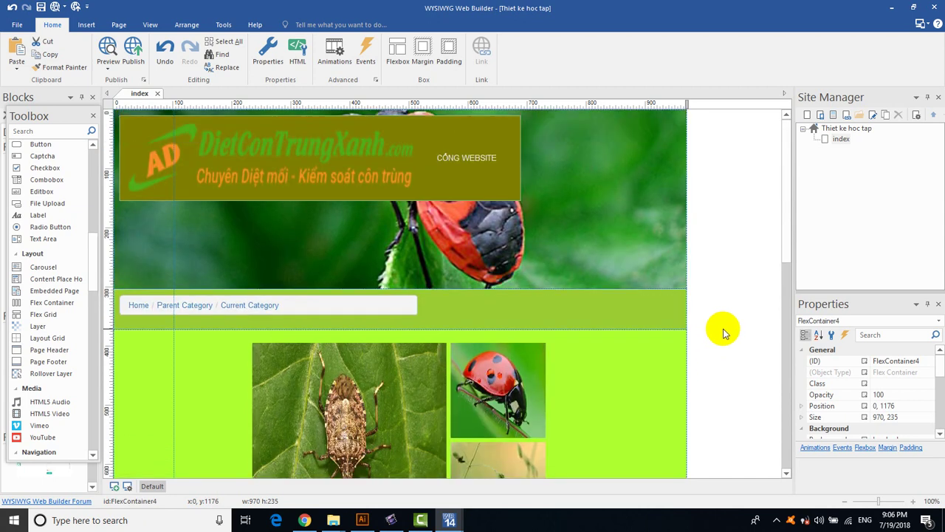
{"action": "scroll", "coordinate": [717, 329], "scroll_direction": "down", "scroll_amount": 11}
{"action": "left_click", "coordinate": [491, 432]}
{"action": "scroll", "coordinate": [596, 344], "scroll_direction": "down", "scroll_amount": 2}
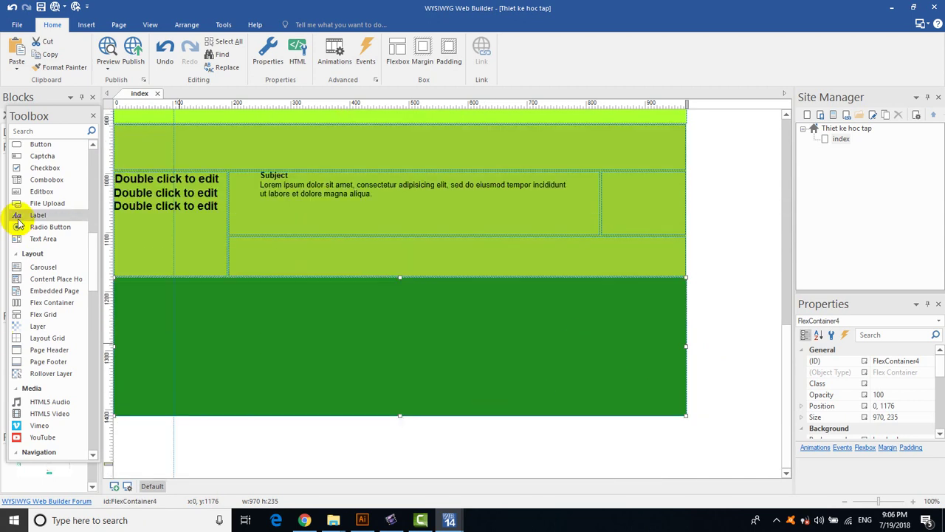
Place a Text object in the dark green footer container and apply the Heading 3 style to its text.
{"action": "left_click_drag", "start_coordinate": [95, 264], "coordinate": [93, 194]}
{"action": "left_click_drag", "start_coordinate": [56, 173], "coordinate": [228, 344]}
{"action": "double_click", "coordinate": [178, 347]}
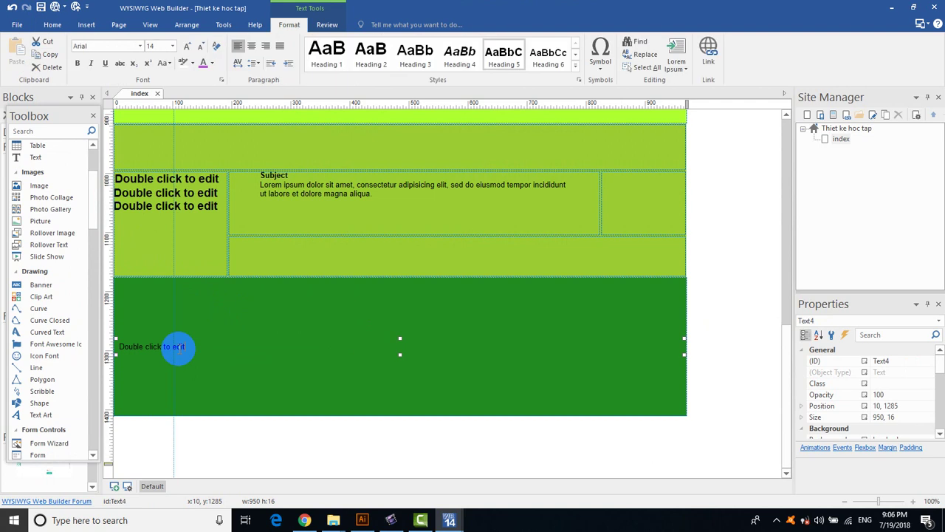
{"action": "triple_click", "coordinate": [178, 347]}
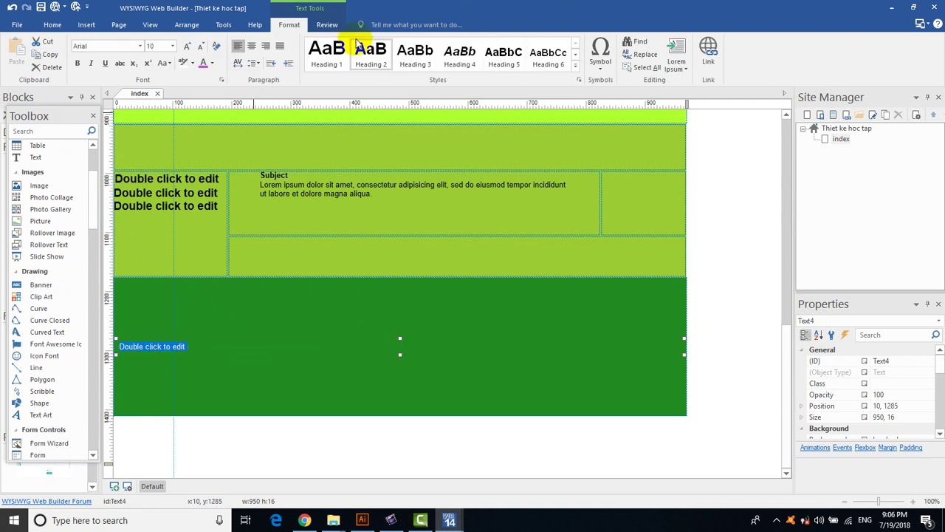
{"action": "left_click", "coordinate": [211, 64]}
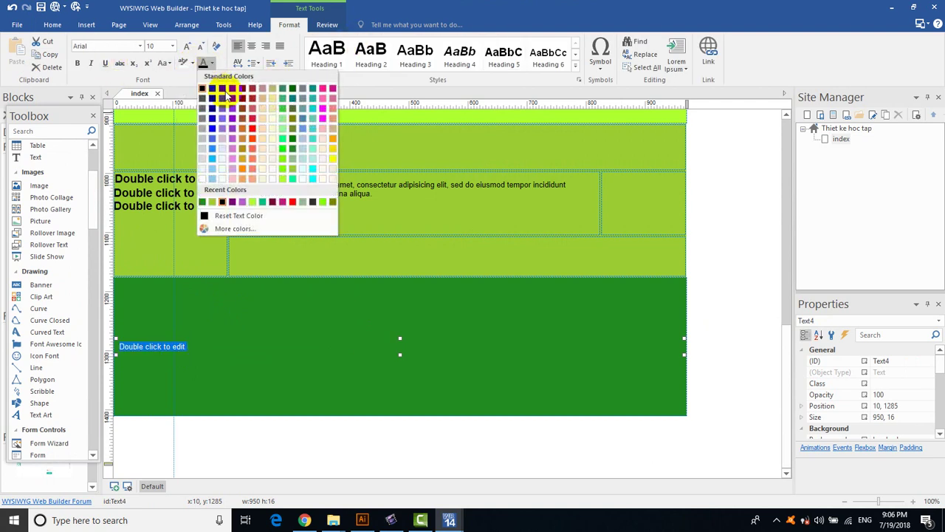
{"action": "left_click", "coordinate": [212, 179]}
{"action": "double_click", "coordinate": [158, 347]}
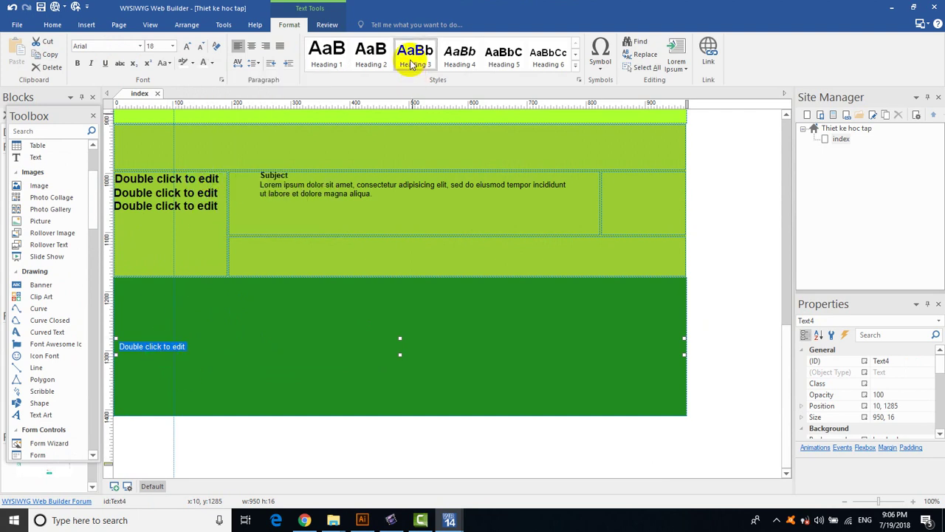
{"action": "left_click", "coordinate": [414, 55]}
Color the whole footer heading text white.
{"action": "double_click", "coordinate": [197, 351]}
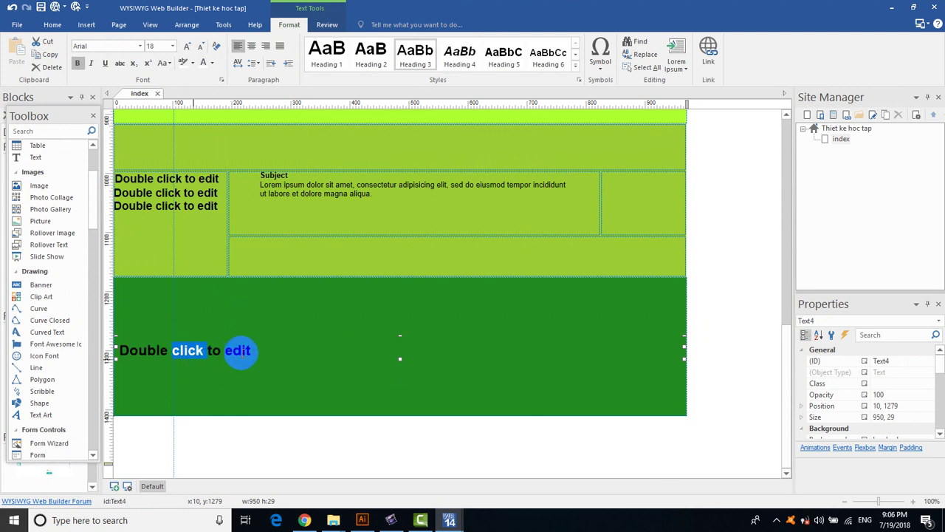
{"action": "left_click_drag", "start_coordinate": [253, 350], "coordinate": [96, 350]}
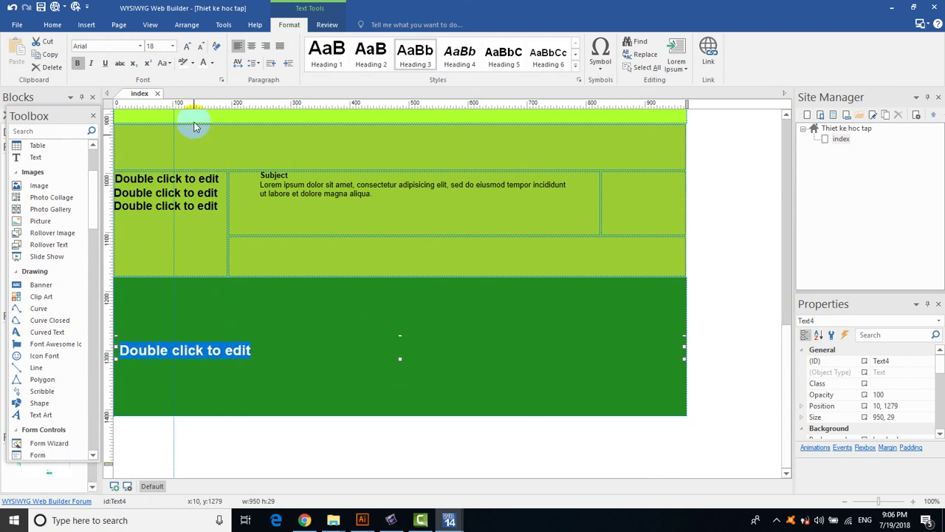
{"action": "left_click", "coordinate": [211, 63]}
{"action": "left_click", "coordinate": [204, 202]}
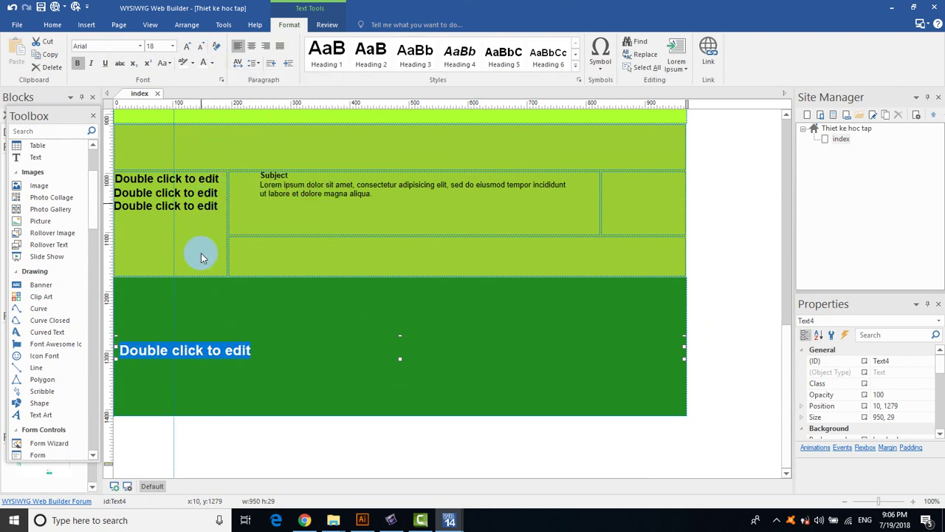
{"action": "left_click", "coordinate": [206, 369]}
Replace the footer placeholder text with "Bản quyền thuộc về công ty diêt mối và côn trùng".
{"action": "left_click", "coordinate": [237, 352]}
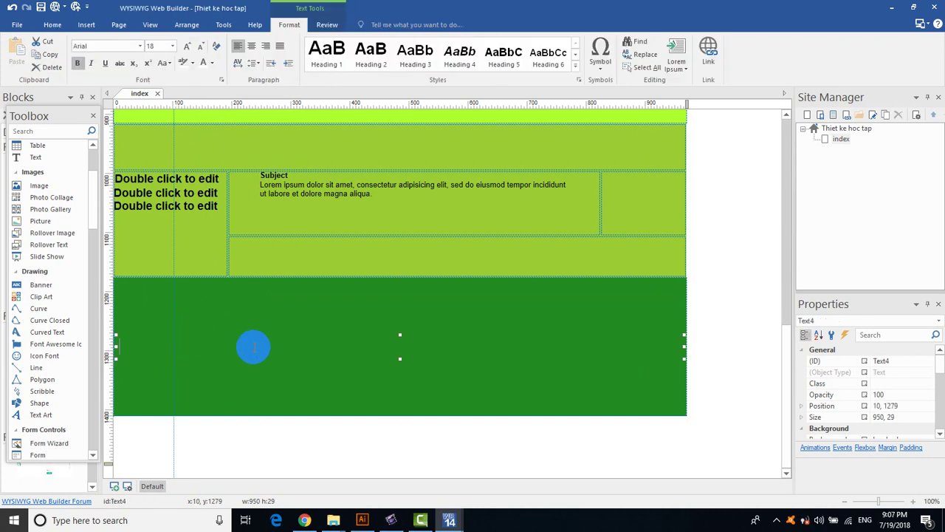
{"action": "type", "text": "BanAbn"}
{"action": "key", "text": "BackSpace"}
{"action": "key", "text": "BackSpace"}
{"action": "type", "text": "Bản quyền thuộc về công tyu"}
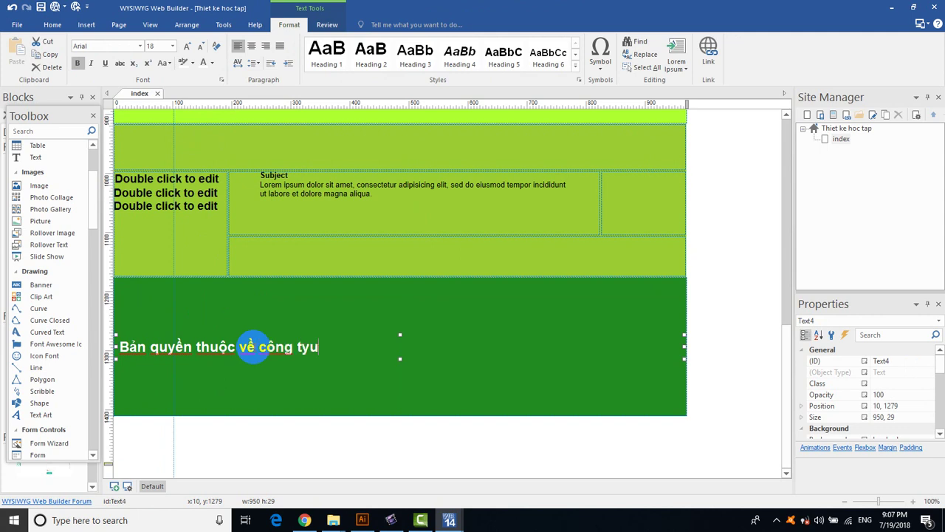
{"action": "type", "text": "iêt mối va co"}
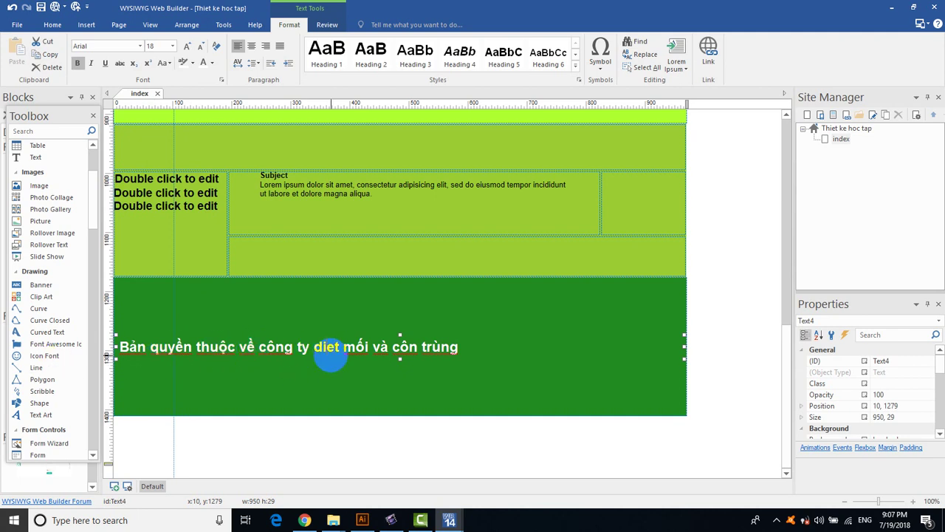
{"action": "type", "text": "ejt"}
{"action": "key", "text": "BackSpace"}
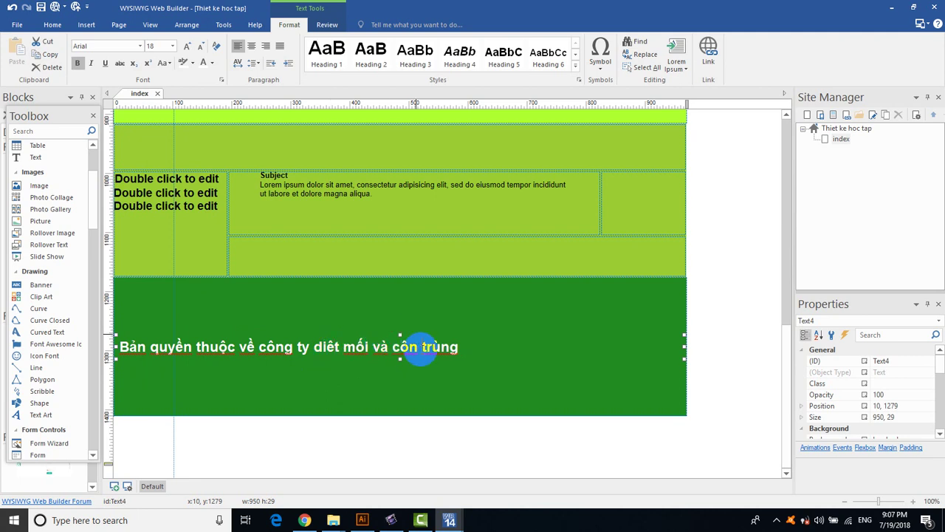
Extend the footer text with "Ánh Dương." and add a second line reading "Điện thoại, Email,.....".
{"action": "triple_click", "coordinate": [422, 354]}
{"action": "key", "text": "End"}
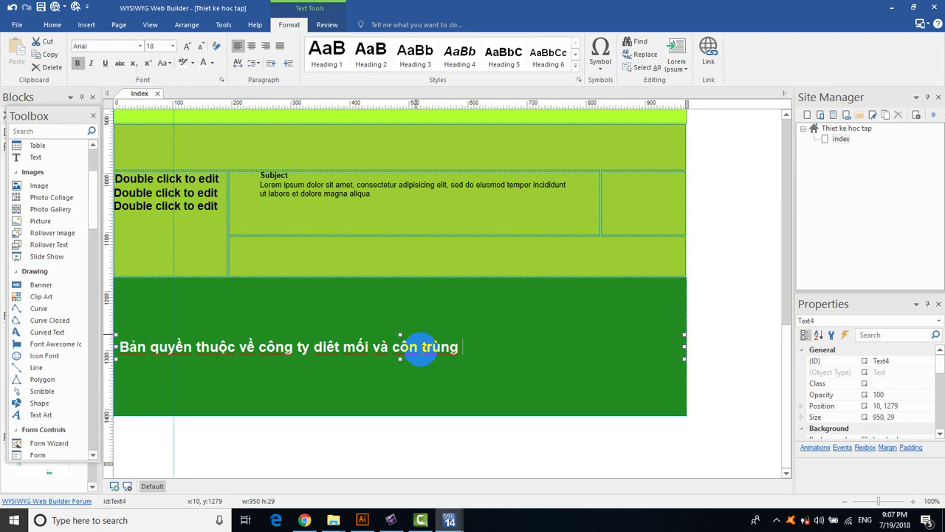
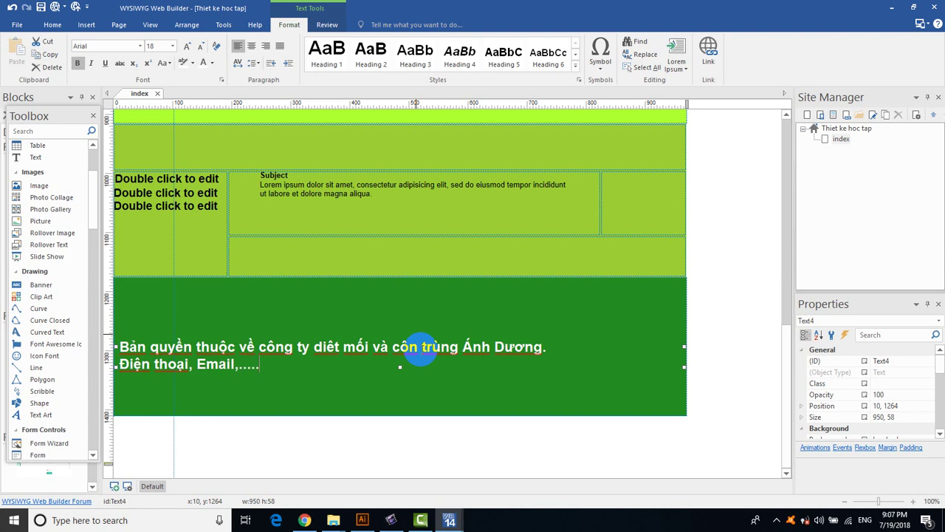
{"action": "key", "text": "Escape"}
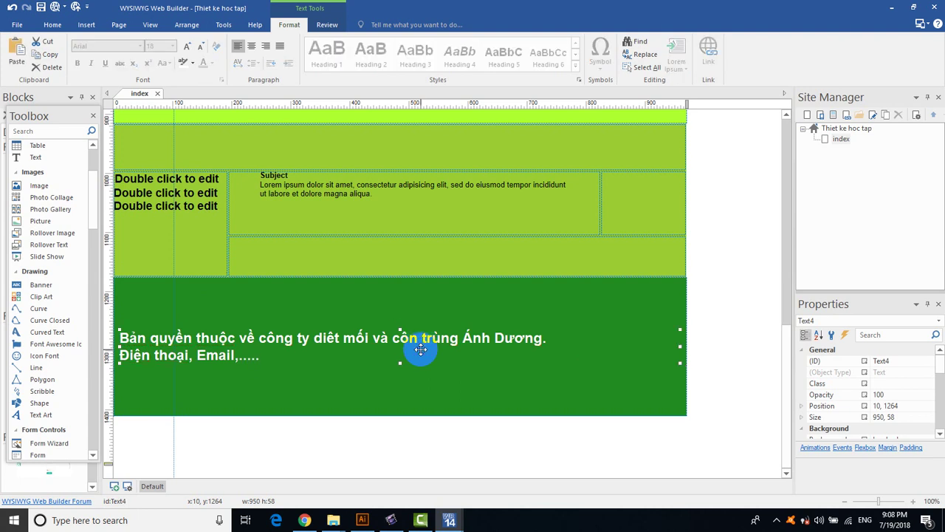
Center both lines of the copyright text in the dark green footer.
{"action": "double_click", "coordinate": [183, 358]}
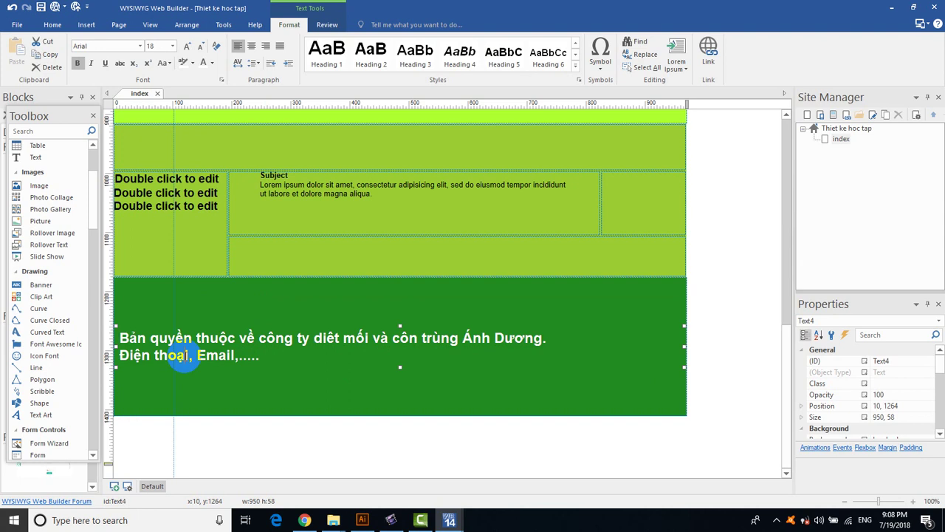
{"action": "key", "text": "ctrl+a"}
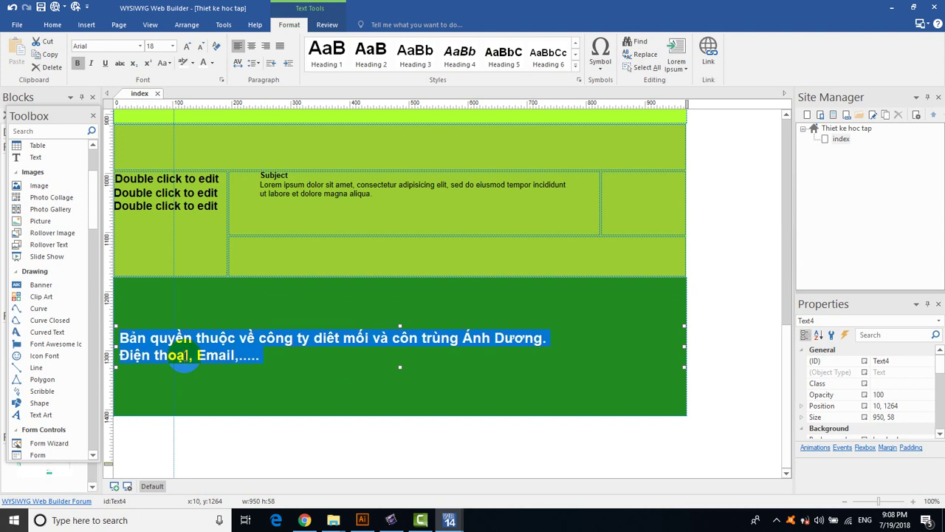
{"action": "left_click", "coordinate": [252, 45]}
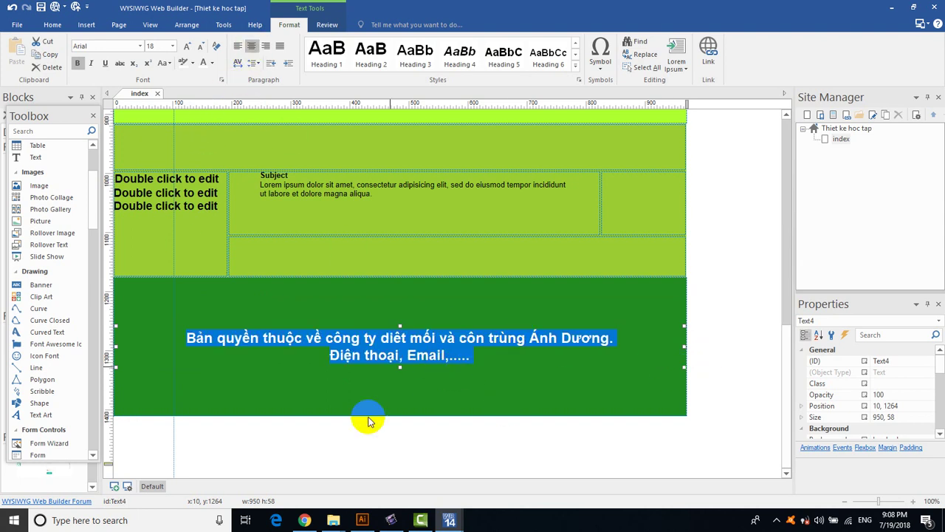
{"action": "left_click", "coordinate": [732, 345]}
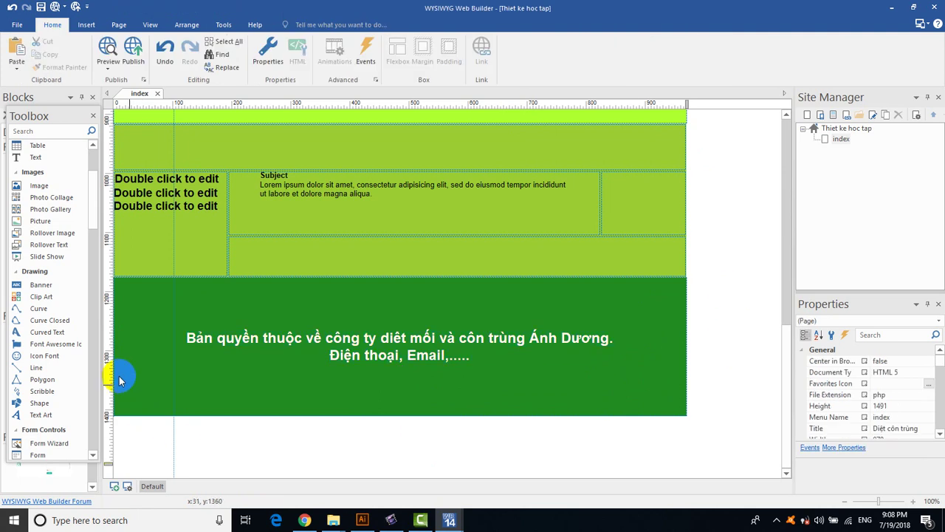
Shorten the floating Toolbox so it covers less of the Blocks library, and bring the Footers blocks into view.
{"action": "left_click_drag", "start_coordinate": [93, 201], "coordinate": [88, 391]}
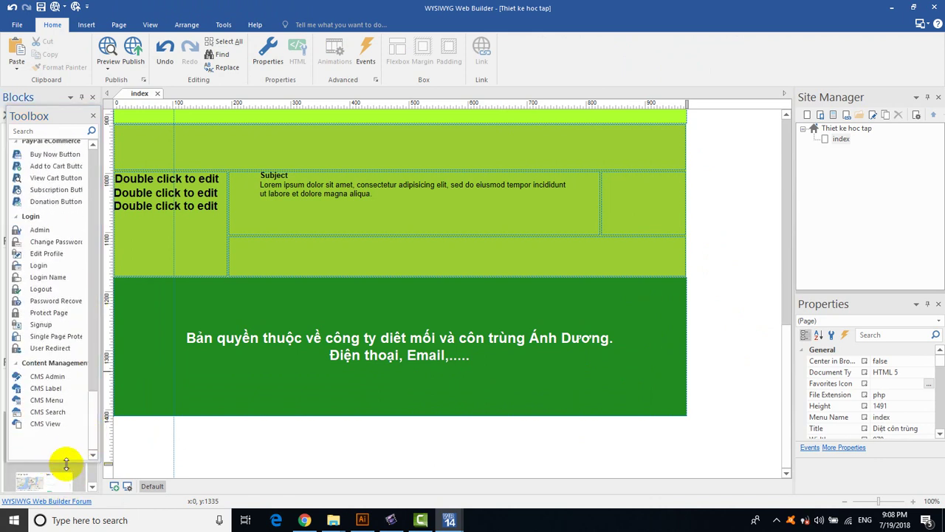
{"action": "left_click_drag", "start_coordinate": [66, 459], "coordinate": [70, 296]}
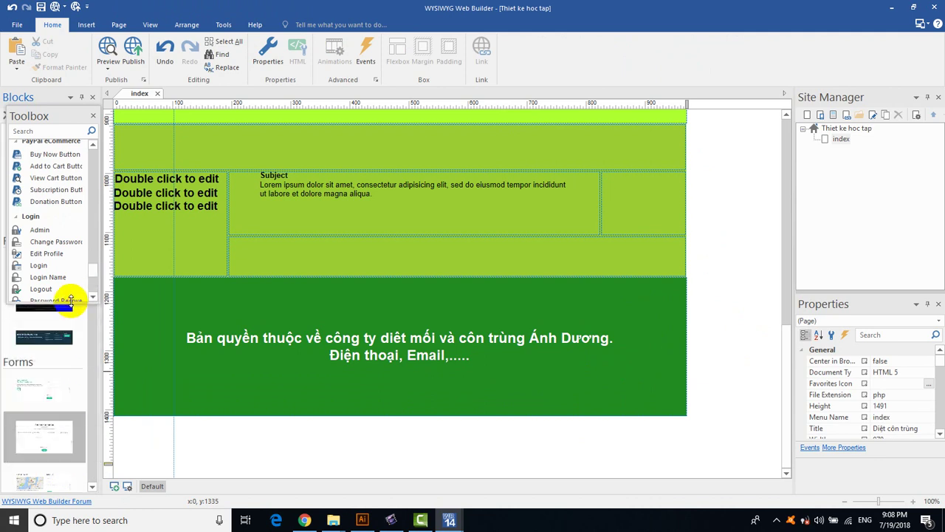
{"action": "scroll", "coordinate": [63, 398], "scroll_direction": "down", "scroll_amount": 3}
{"action": "scroll", "coordinate": [63, 436], "scroll_direction": "down", "scroll_amount": 5}
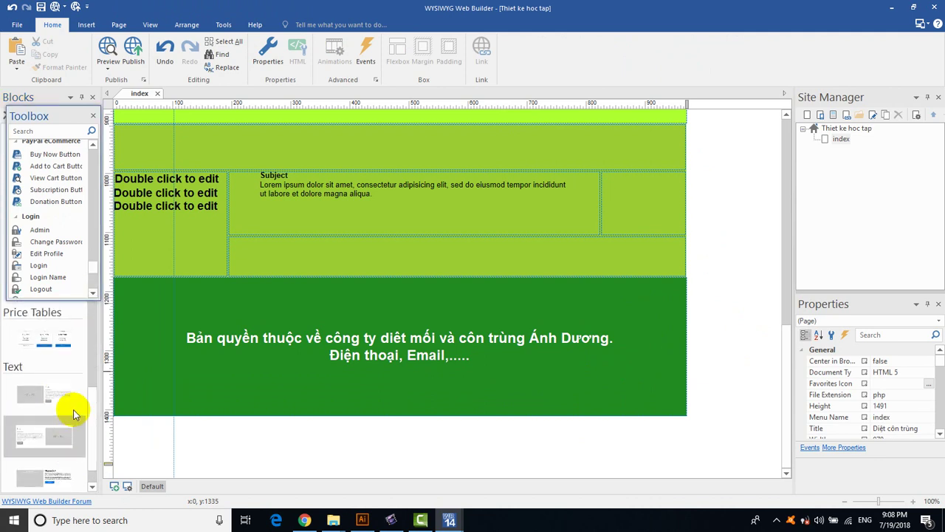
{"action": "left_click", "coordinate": [92, 430]}
{"action": "left_click_drag", "start_coordinate": [92, 430], "coordinate": [72, 328]}
{"action": "scroll", "coordinate": [64, 337], "scroll_direction": "up", "scroll_amount": 6}
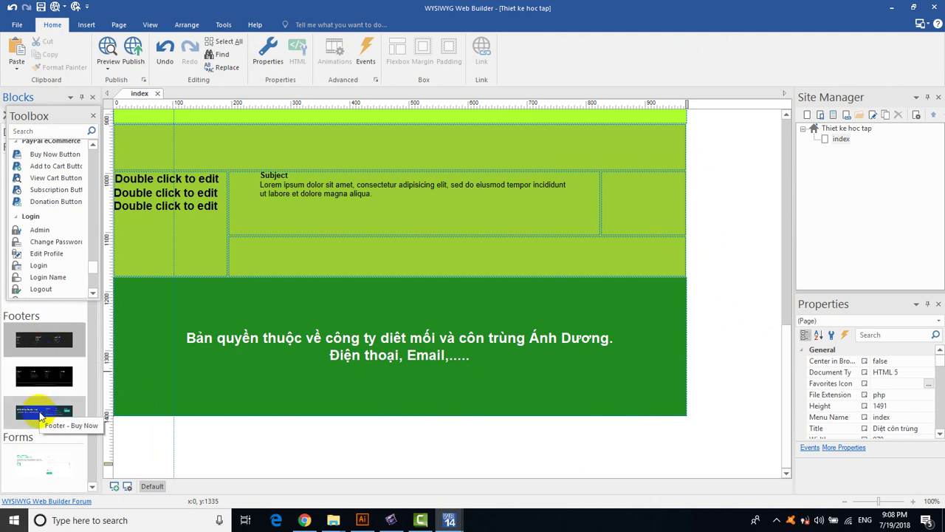
Try the Footer - Buy Now block directly beneath the green footer, and delete it again.
{"action": "left_click_drag", "start_coordinate": [40, 417], "coordinate": [119, 422]}
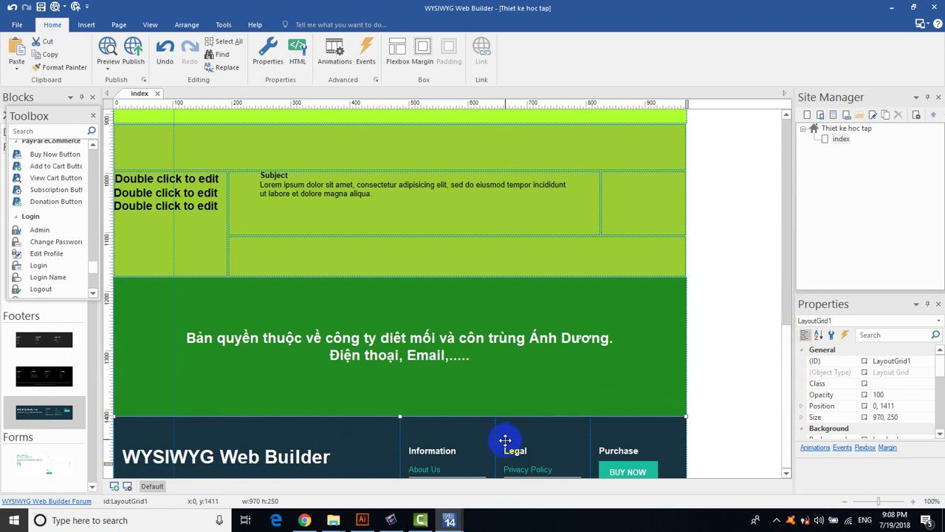
{"action": "key", "text": "Delete"}
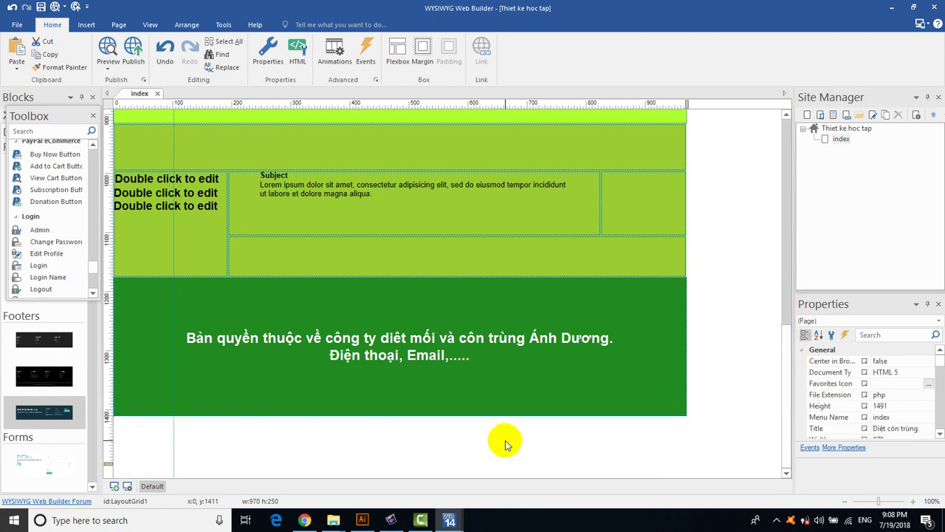
Try placing the three-column footer block on the page and moving it inside the green footer container, and undo it.
{"action": "left_click_drag", "start_coordinate": [33, 349], "coordinate": [123, 418]}
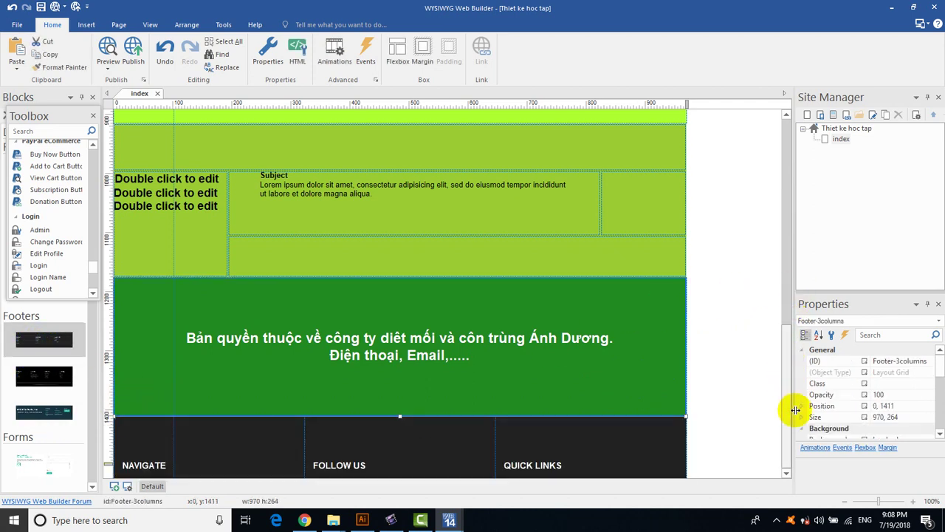
{"action": "left_click", "coordinate": [390, 446]}
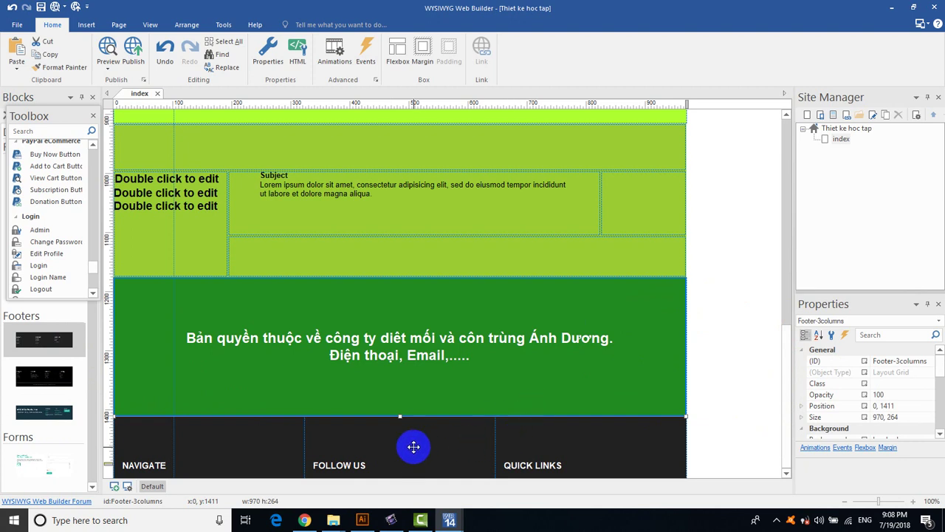
{"action": "left_click_drag", "start_coordinate": [414, 446], "coordinate": [492, 436]}
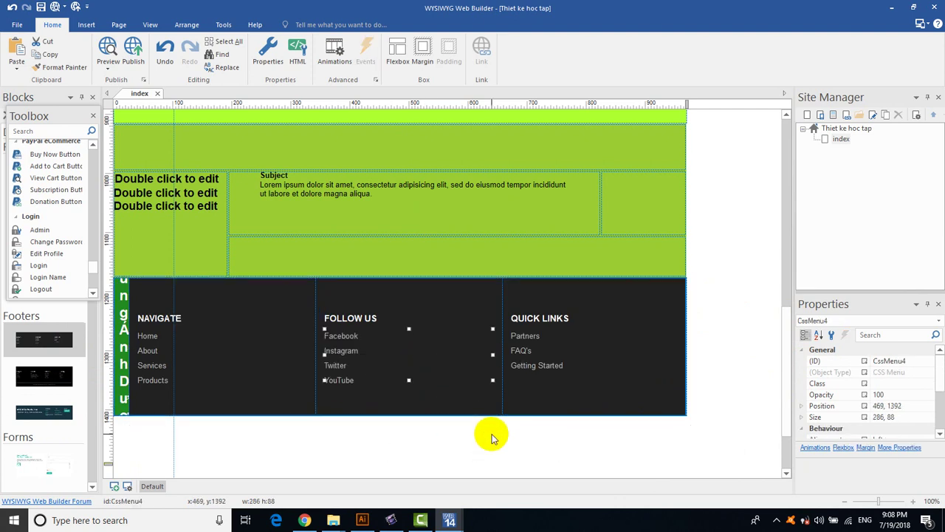
{"action": "left_click", "coordinate": [550, 439]}
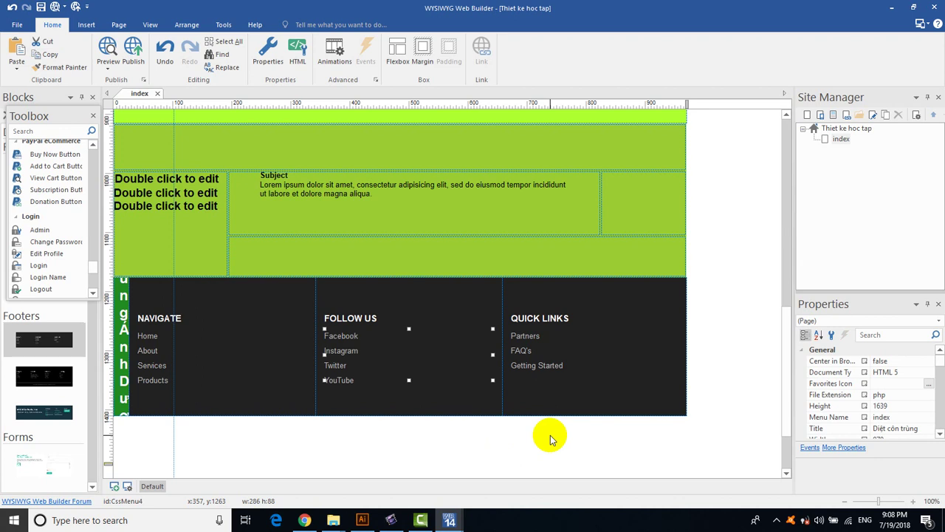
{"action": "left_click", "coordinate": [715, 344]}
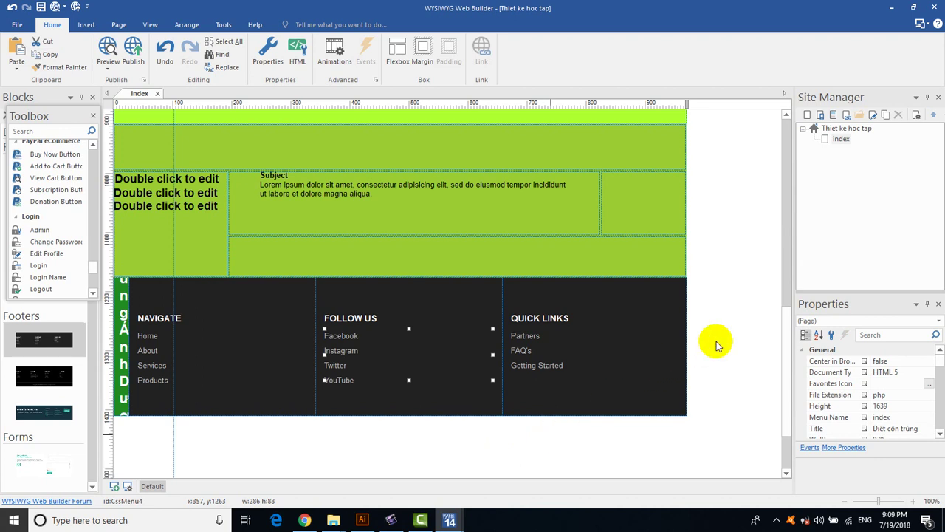
{"action": "key", "text": "ctrl+z"}
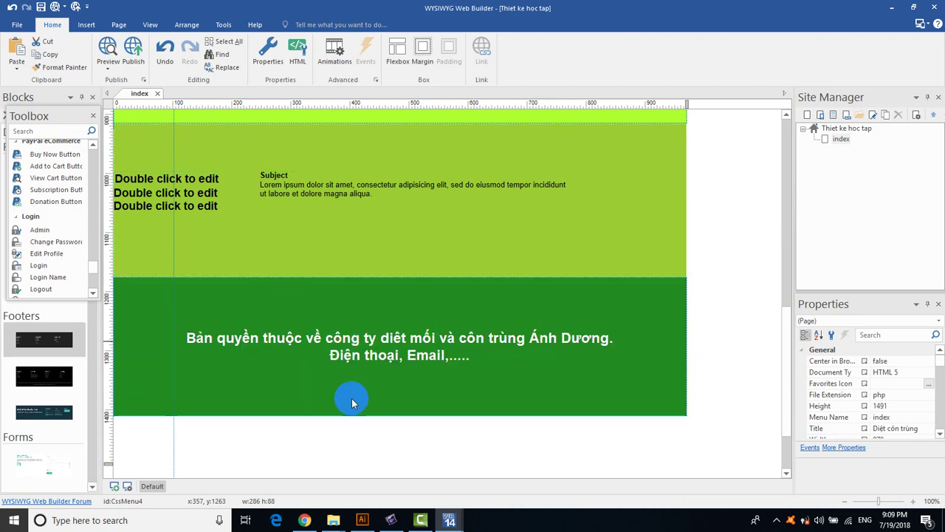
Try the three-column footer block as a separate section beneath the green footer, and undo the insertion.
{"action": "left_click", "coordinate": [137, 415]}
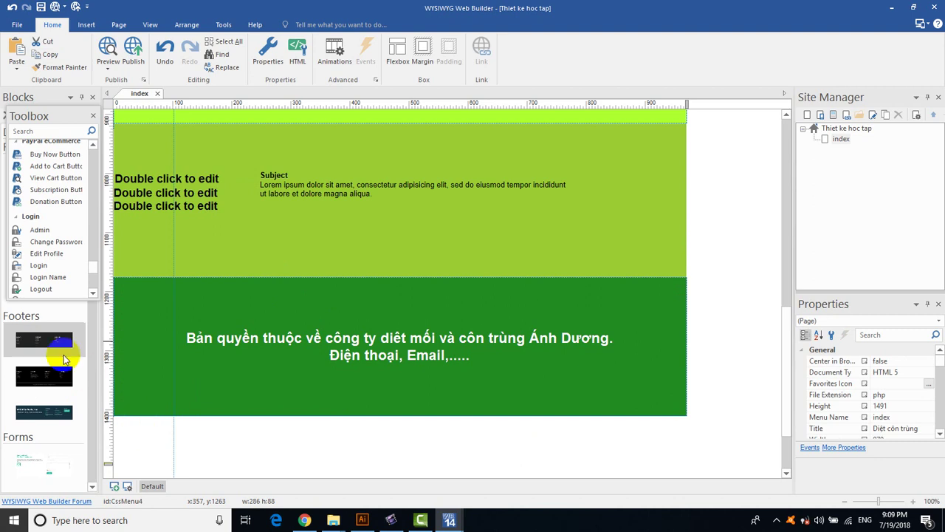
{"action": "left_click_drag", "start_coordinate": [64, 360], "coordinate": [154, 443]}
{"action": "scroll", "coordinate": [789, 359], "scroll_direction": "down", "scroll_amount": 3}
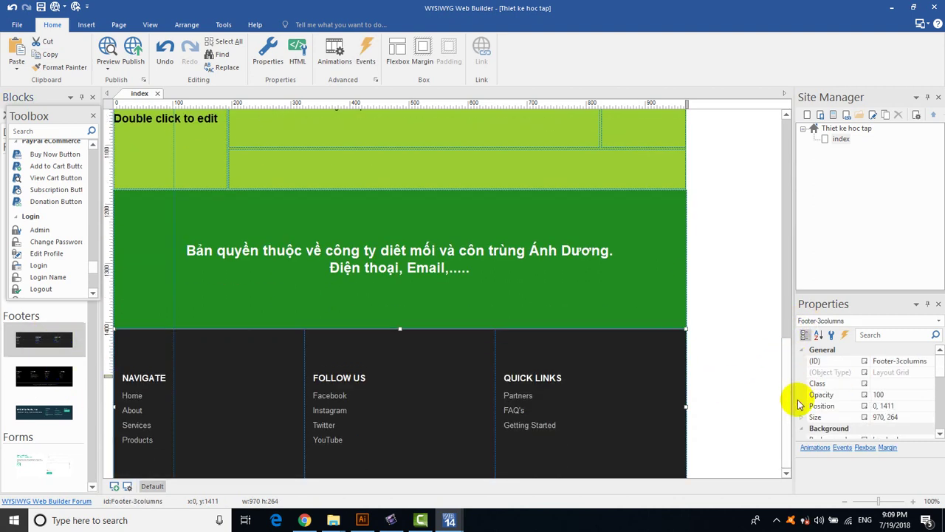
{"action": "left_click_drag", "start_coordinate": [650, 327], "coordinate": [647, 434]}
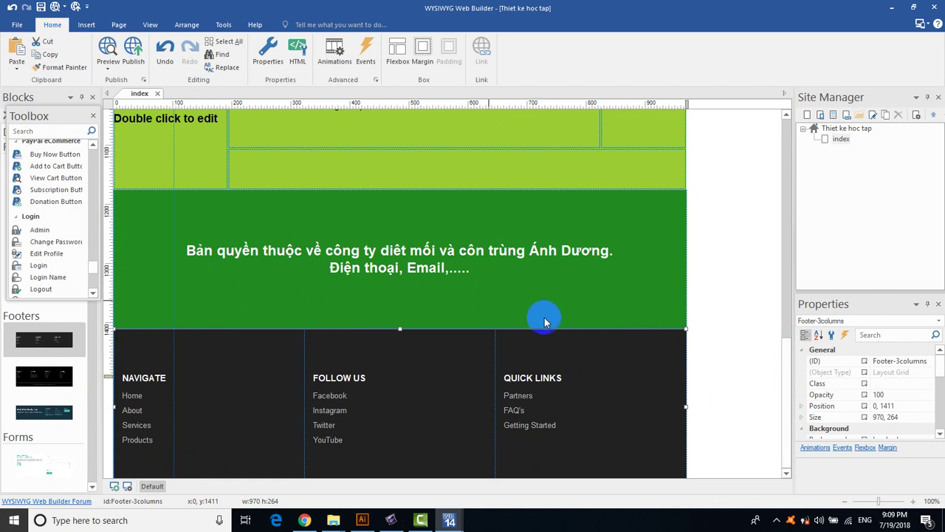
{"action": "left_click", "coordinate": [731, 341]}
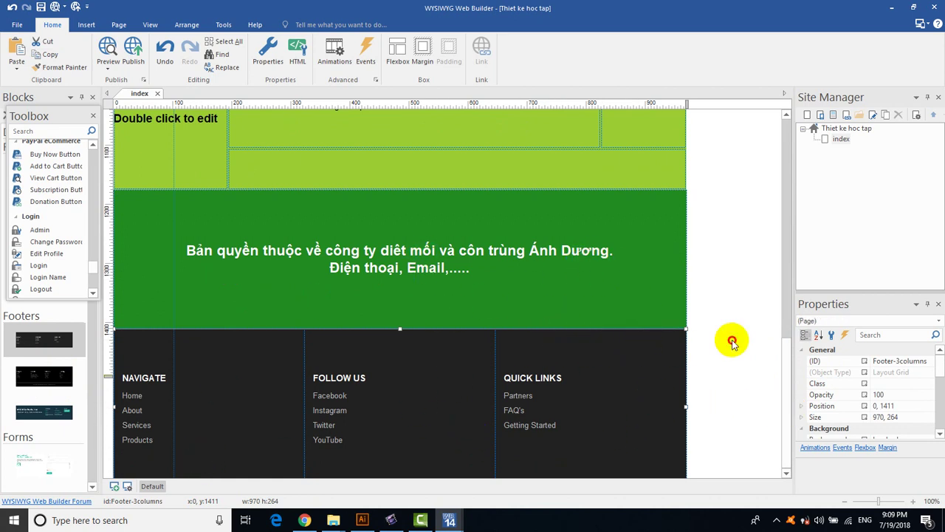
{"action": "left_click", "coordinate": [671, 348]}
{"action": "left_click", "coordinate": [711, 348]}
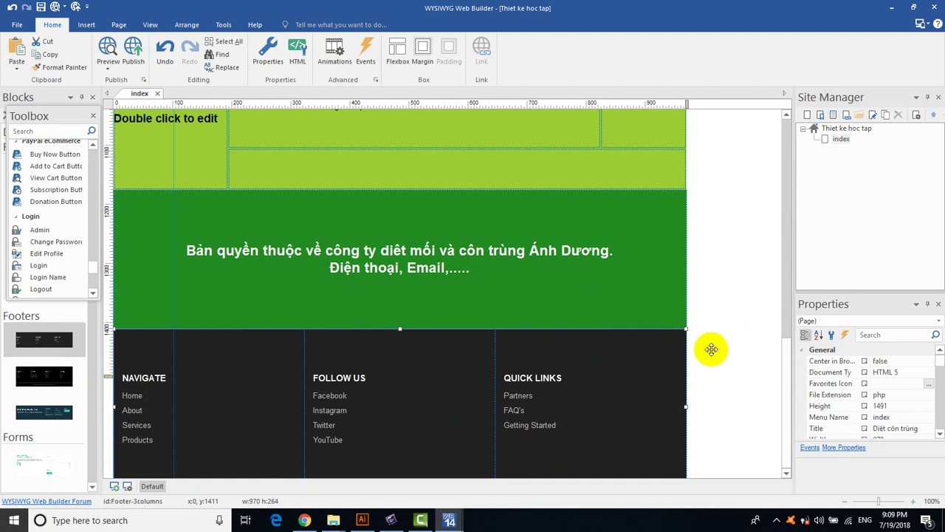
{"action": "key", "text": "ctrl+z"}
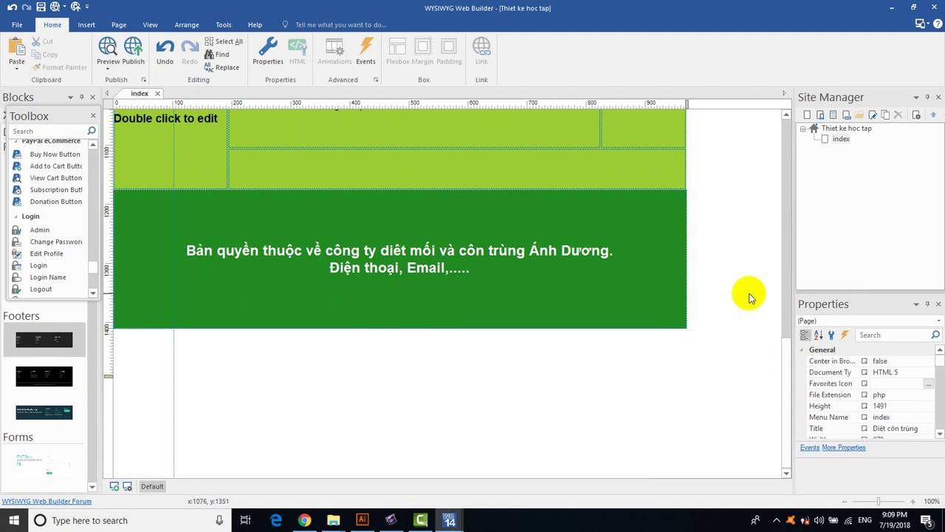
Review the whole page layout from the header banner through the gallery to the footer.
{"action": "scroll", "coordinate": [748, 290], "scroll_direction": "up", "scroll_amount": 5}
{"action": "scroll", "coordinate": [747, 288], "scroll_direction": "down", "scroll_amount": 2}
{"action": "scroll", "coordinate": [747, 288], "scroll_direction": "down", "scroll_amount": 3}
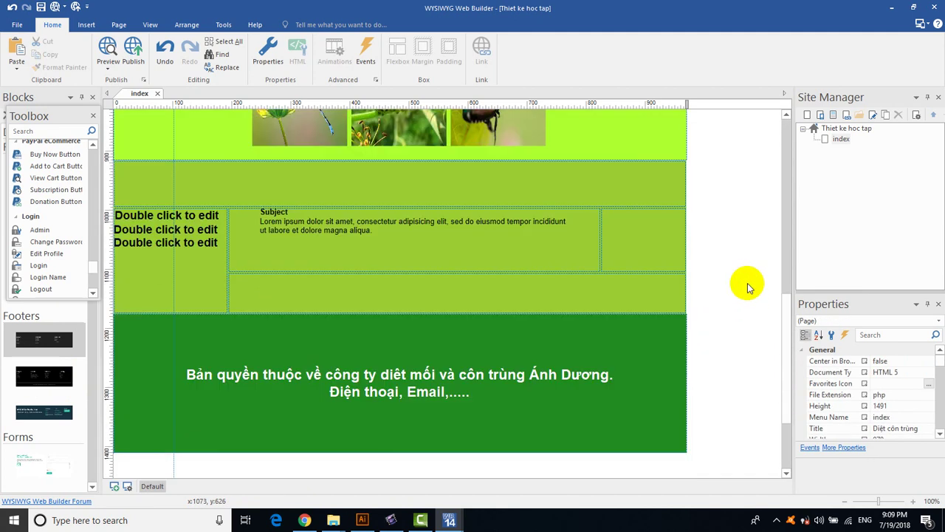
{"action": "scroll", "coordinate": [748, 288], "scroll_direction": "up", "scroll_amount": 8}
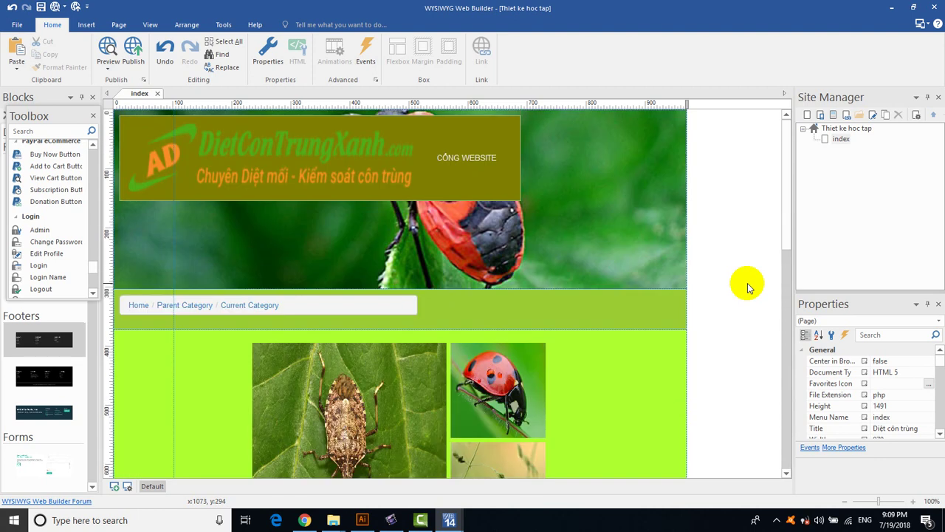
{"action": "scroll", "coordinate": [748, 288], "scroll_direction": "down", "scroll_amount": 4}
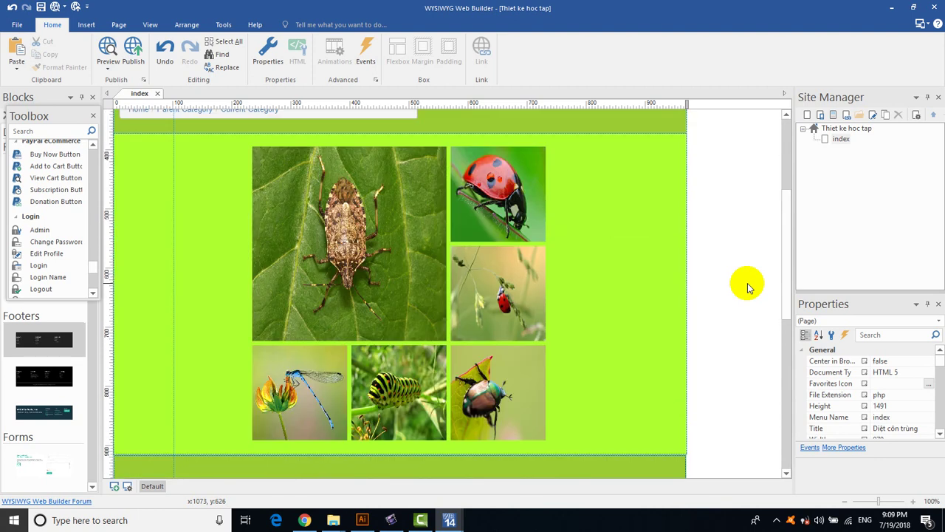
{"action": "scroll", "coordinate": [745, 287], "scroll_direction": "up", "scroll_amount": 4}
Minimize the web builder windows and open the C:\xampp\htdocs folder in File Explorer.
{"action": "left_click", "coordinate": [892, 7]}
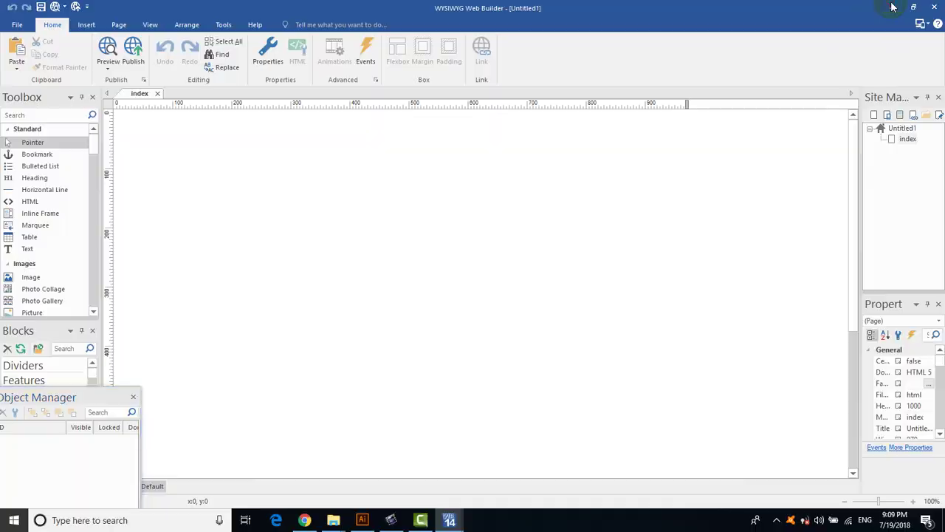
{"action": "left_click", "coordinate": [894, 6]}
{"action": "double_click", "coordinate": [21, 67]}
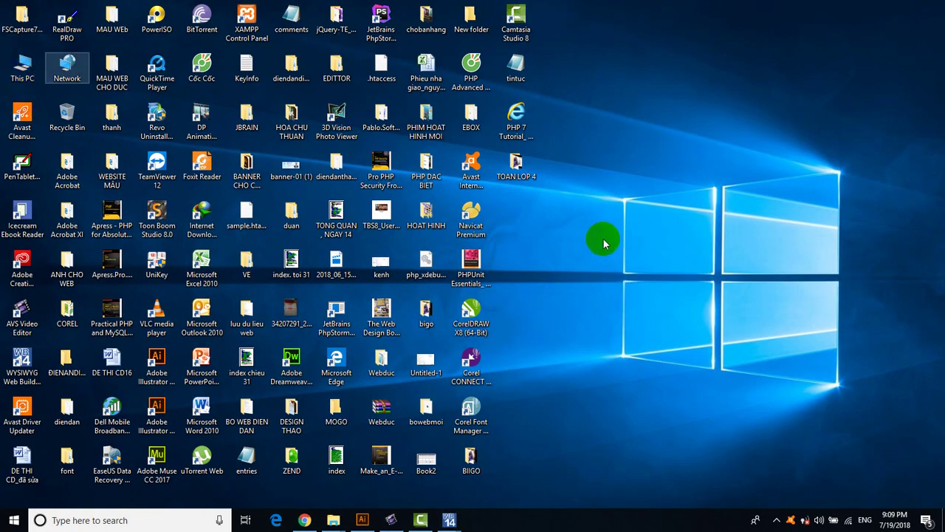
{"action": "left_click_drag", "start_coordinate": [697, 114], "coordinate": [533, 47]}
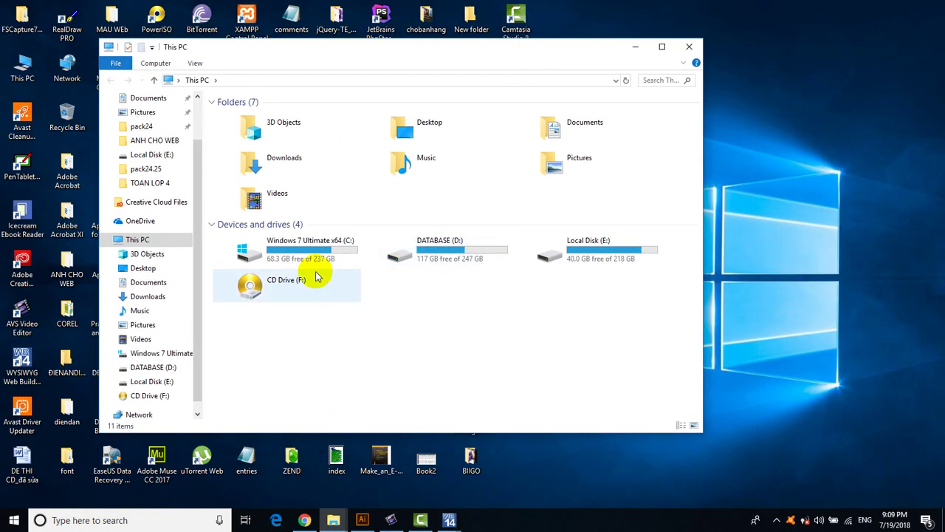
{"action": "double_click", "coordinate": [345, 251]}
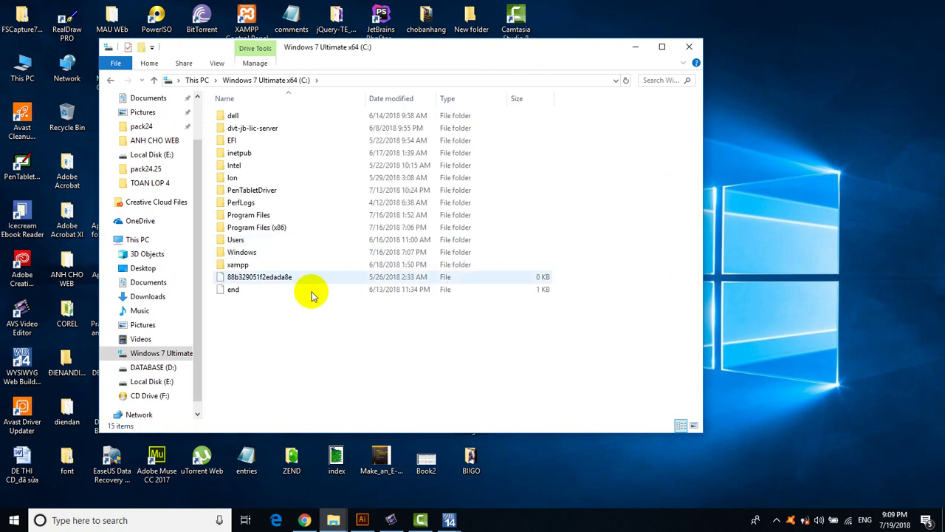
{"action": "left_click", "coordinate": [240, 265]}
{"action": "double_click", "coordinate": [240, 264]}
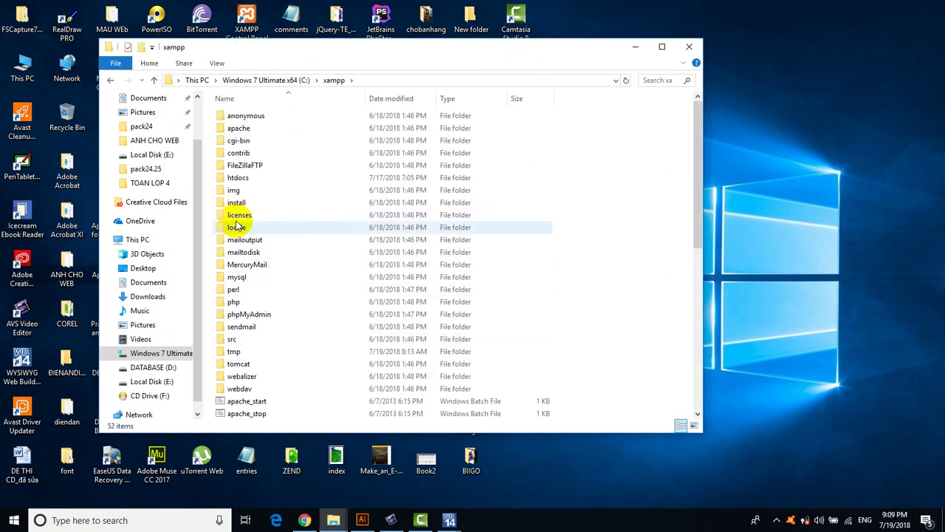
{"action": "double_click", "coordinate": [240, 178]}
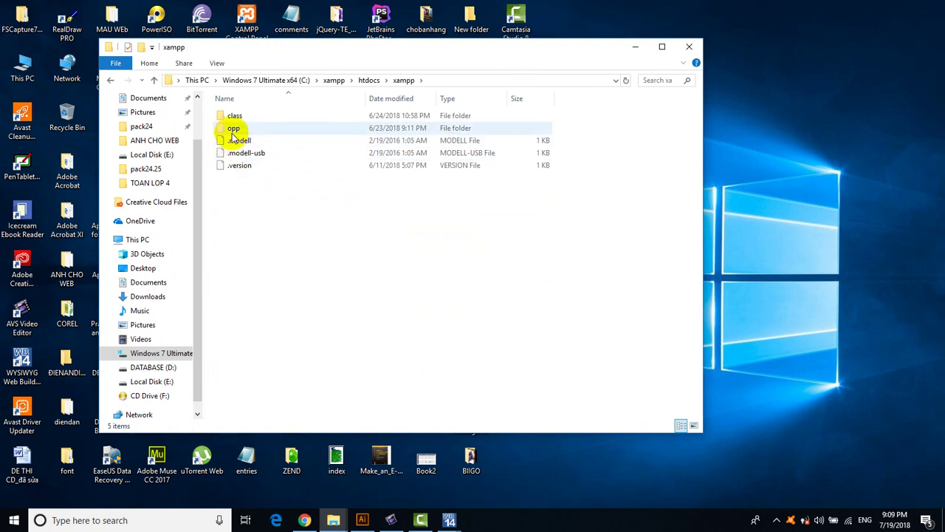
{"action": "left_click", "coordinate": [369, 80]}
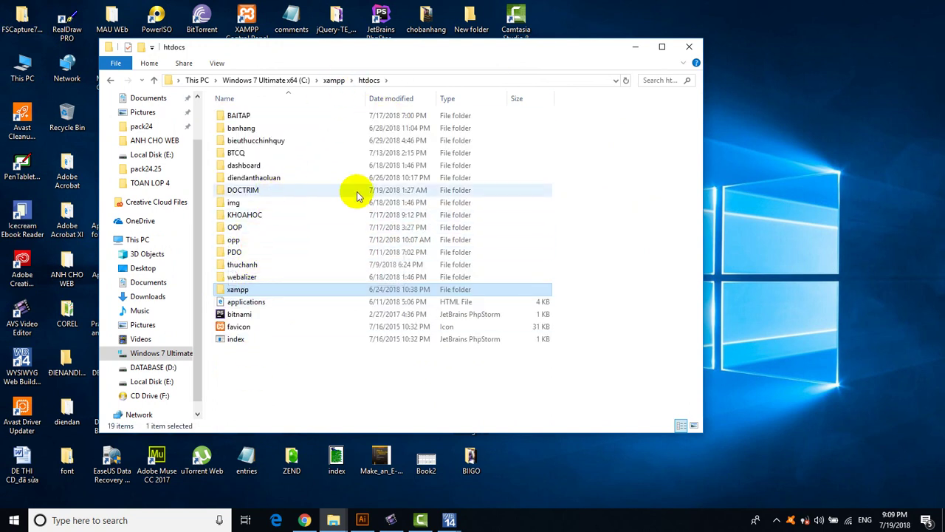
Create a new folder named thuchanhthietke inside C:\xampp\htdocs.
{"action": "right_click", "coordinate": [271, 387]}
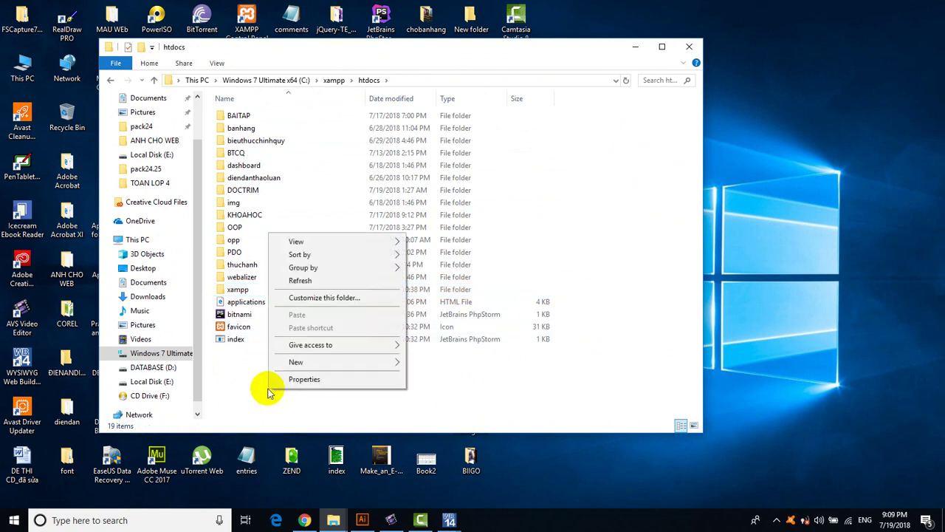
{"action": "mouse_move", "coordinate": [389, 364]}
{"action": "left_click", "coordinate": [433, 362]}
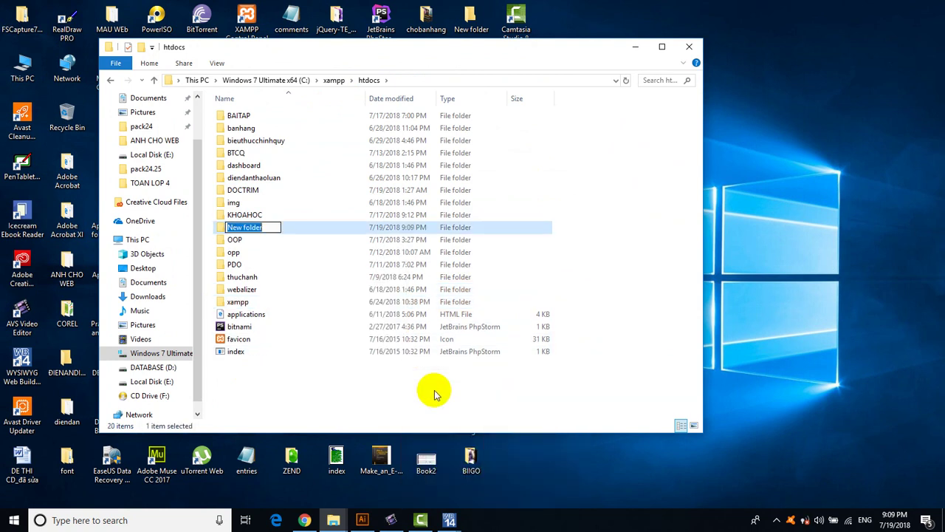
{"action": "key", "text": "BackSpace"}
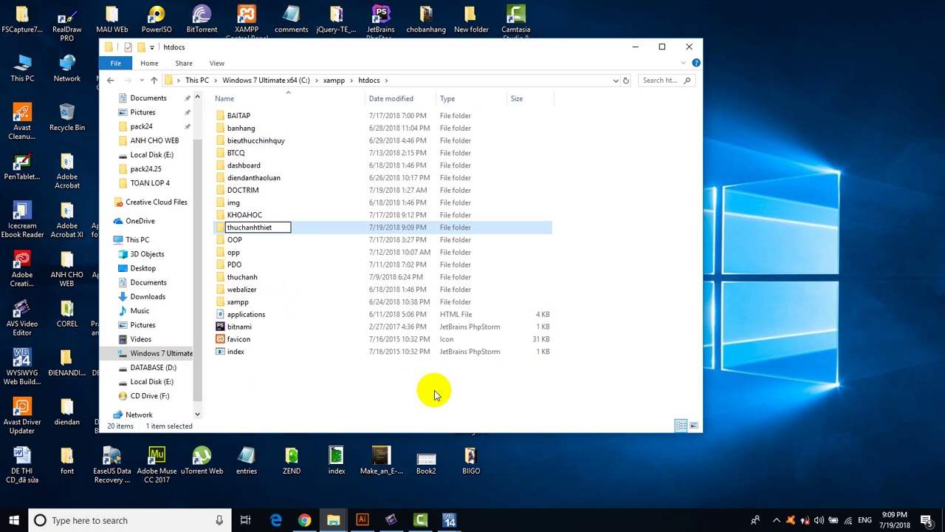
{"action": "key", "text": "Return"}
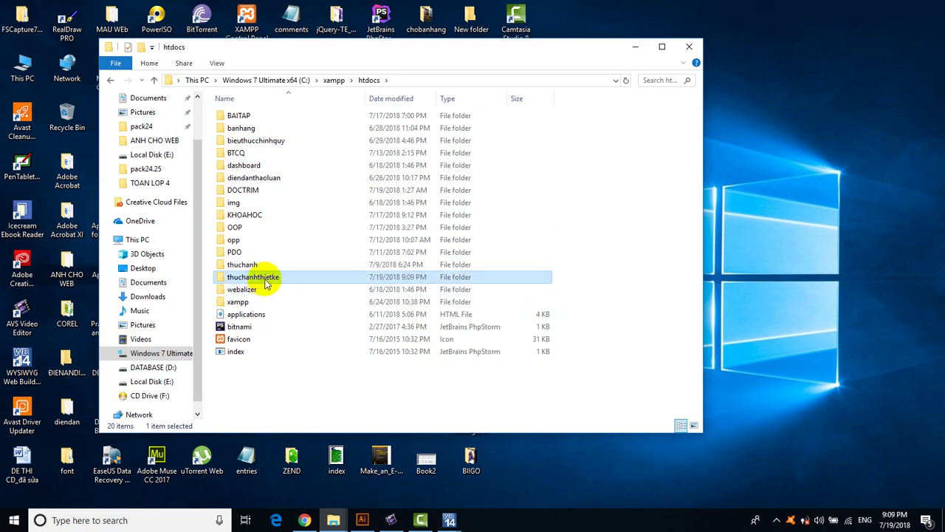
Switch to the Thiet ke hoc tap project in WYSIWYG Web Builder and set its publish location to C:\xampp\htdocs\thuchanhthietke.
{"action": "left_click", "coordinate": [449, 519]}
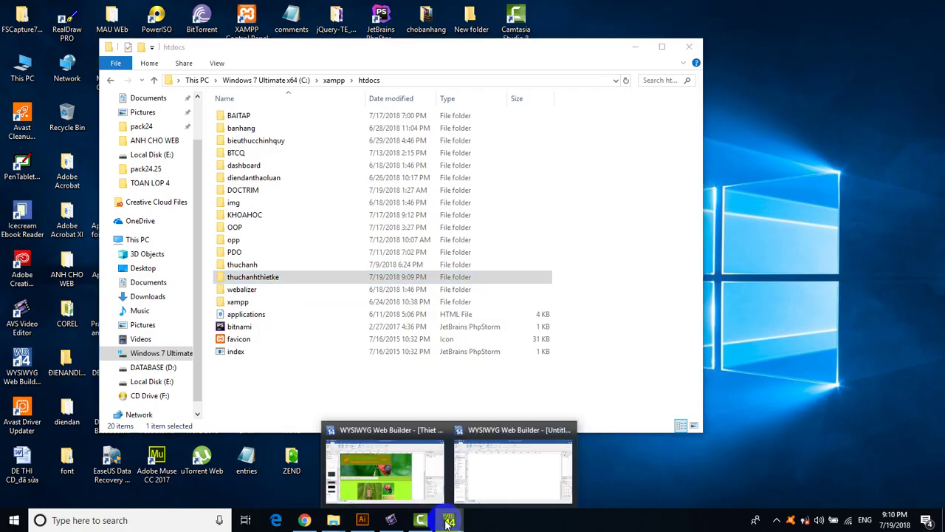
{"action": "left_click", "coordinate": [369, 454]}
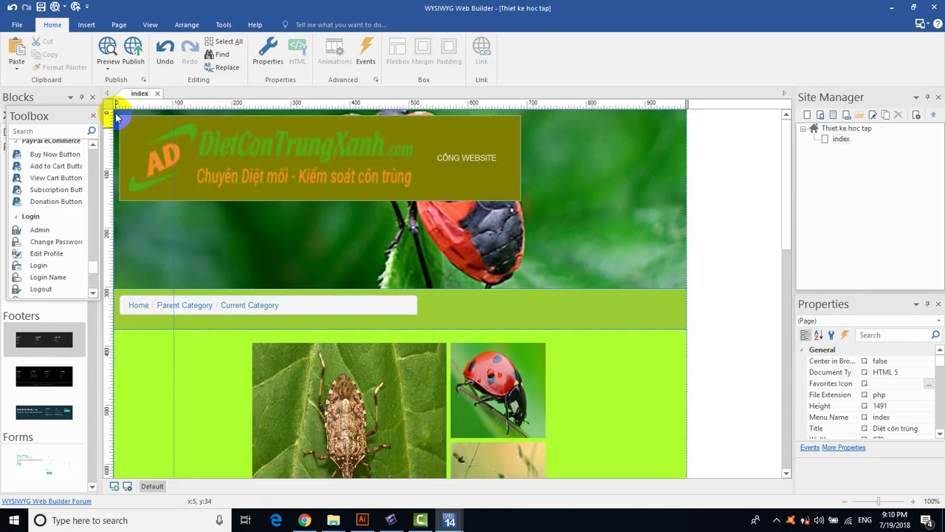
{"action": "left_click", "coordinate": [132, 53]}
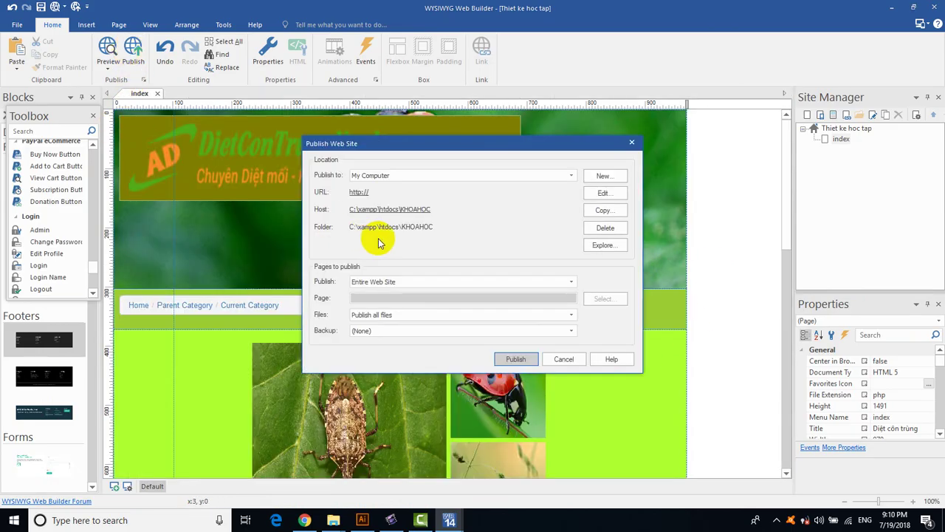
{"action": "left_click", "coordinate": [590, 193]}
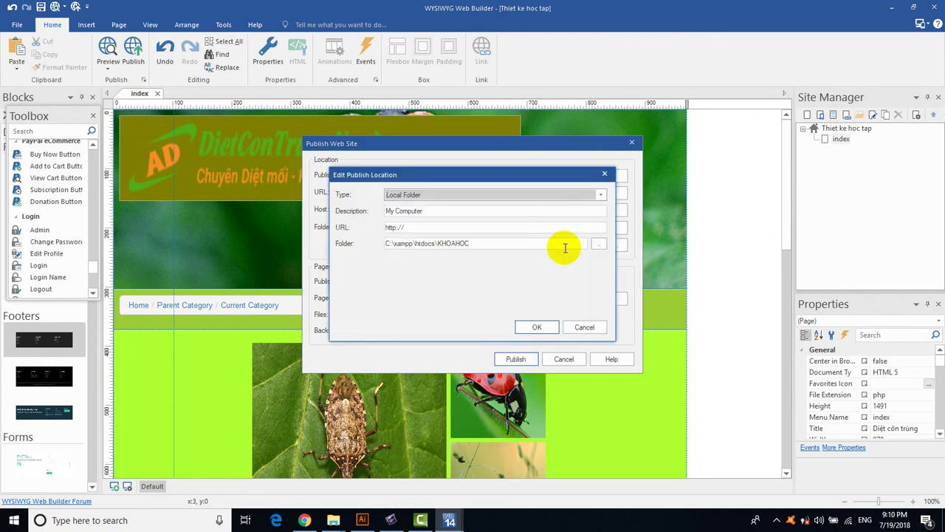
{"action": "left_click", "coordinate": [599, 245]}
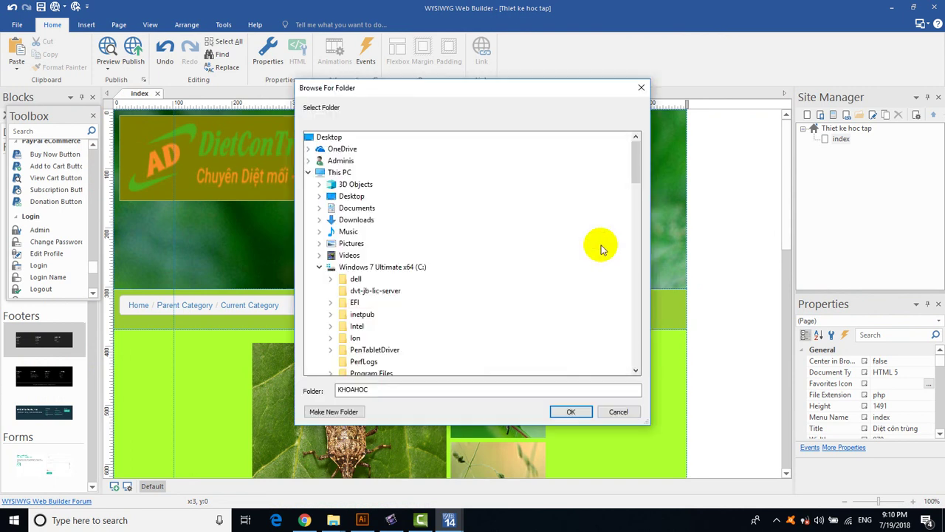
{"action": "left_click_drag", "start_coordinate": [635, 200], "coordinate": [636, 231]}
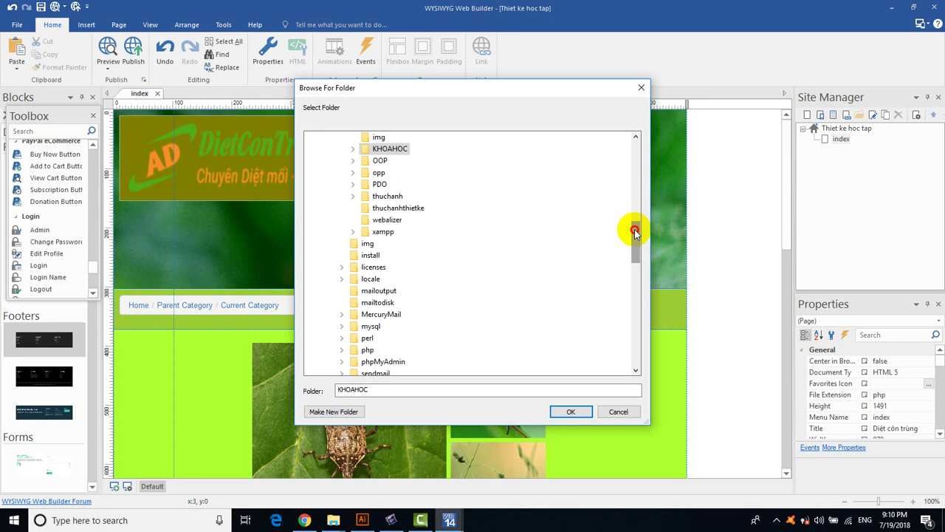
{"action": "left_click", "coordinate": [398, 208]}
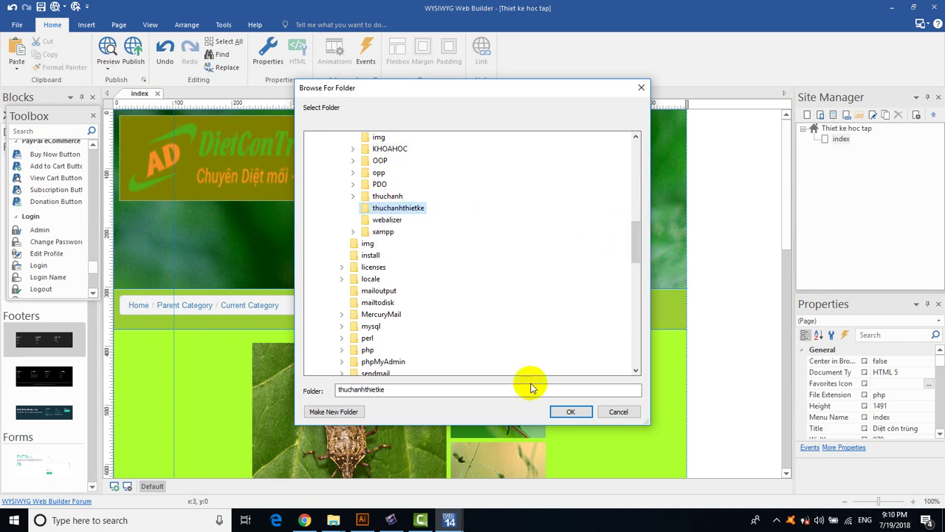
{"action": "left_click", "coordinate": [564, 413]}
{"action": "left_click", "coordinate": [528, 327]}
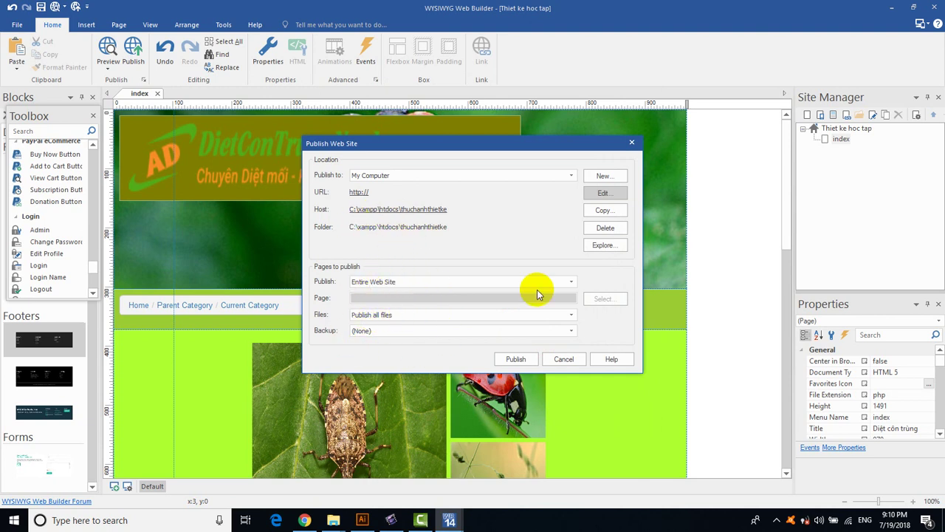
Publish the entire web site with all files to the local folder and close the publishing progress window.
{"action": "left_click", "coordinate": [515, 360]}
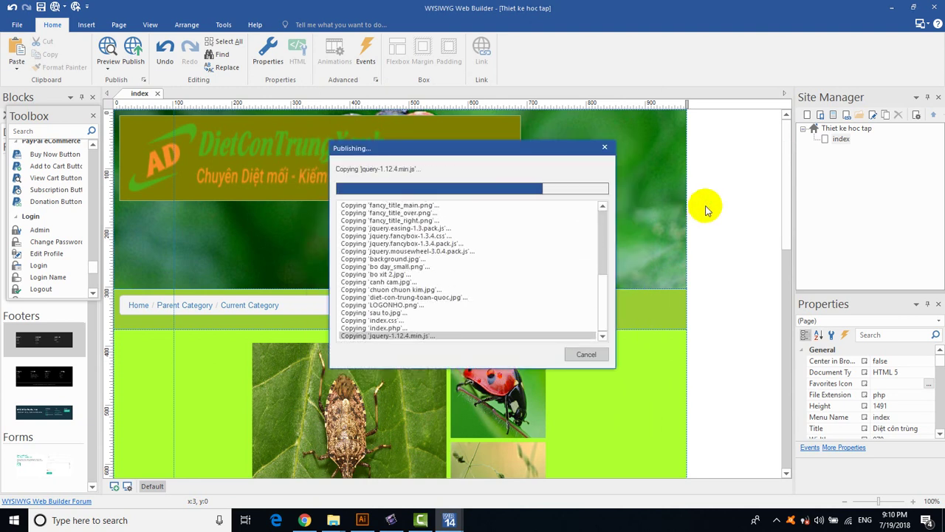
{"action": "left_click", "coordinate": [587, 354]}
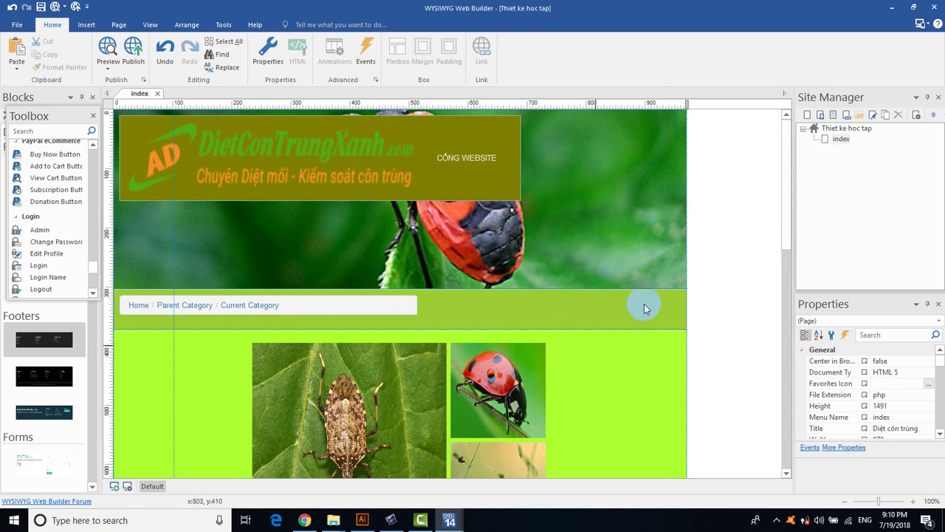
{"action": "scroll", "coordinate": [704, 295], "scroll_direction": "down", "scroll_amount": 6}
{"action": "scroll", "coordinate": [705, 305], "scroll_direction": "up", "scroll_amount": 2}
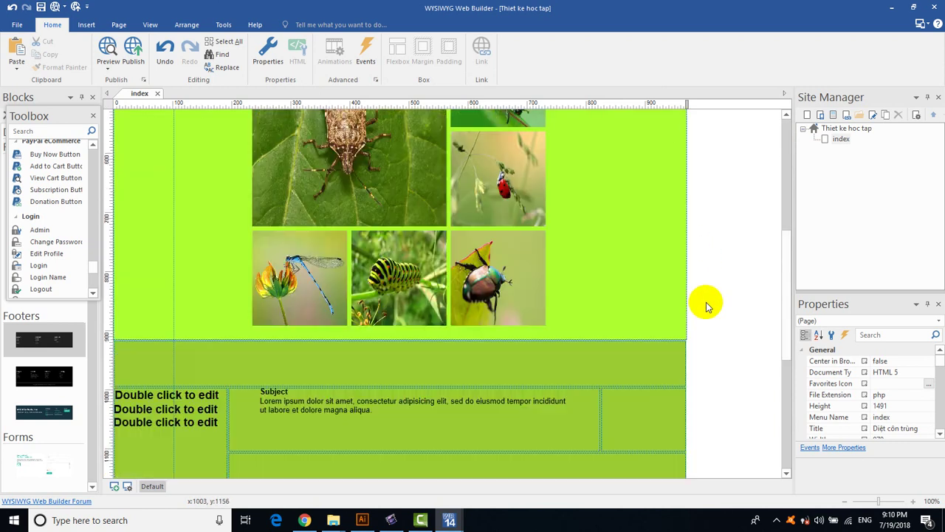
{"action": "scroll", "coordinate": [705, 306], "scroll_direction": "up", "scroll_amount": 4}
Minimize the open windows and start the Apache and MySQL modules in the XAMPP Control Panel.
{"action": "left_click", "coordinate": [892, 7]}
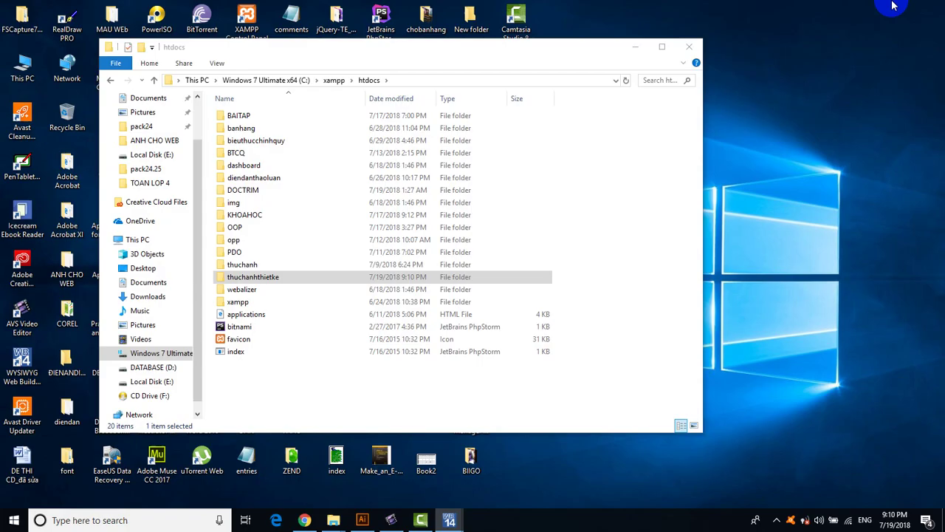
{"action": "left_click", "coordinate": [631, 47]}
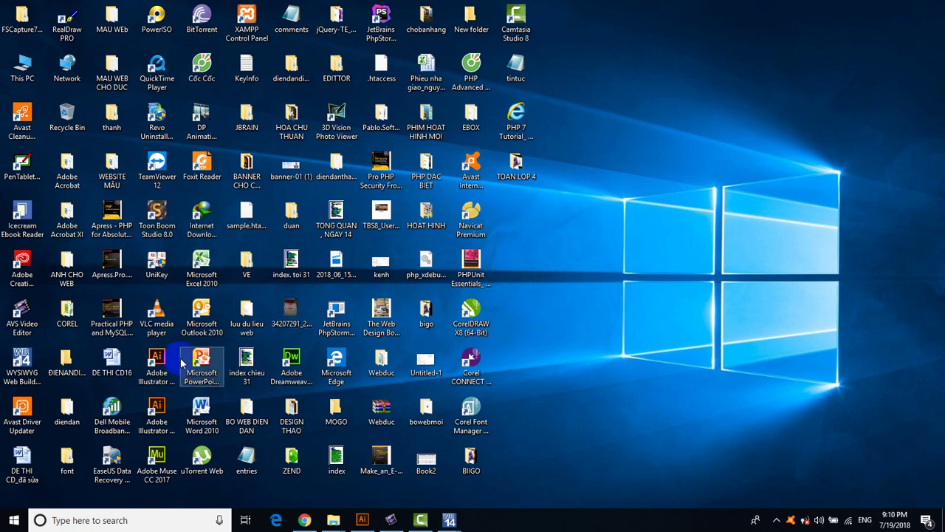
{"action": "double_click", "coordinate": [247, 16]}
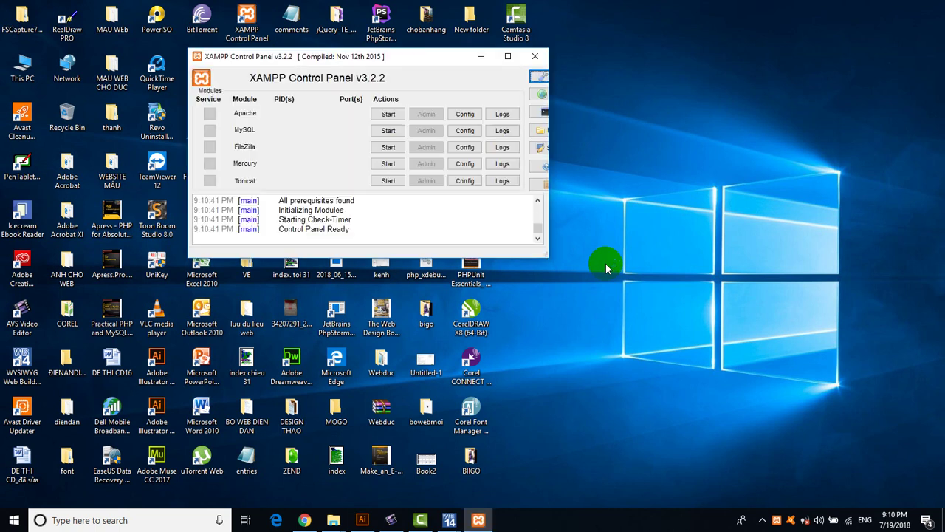
{"action": "left_click", "coordinate": [385, 114]}
{"action": "left_click", "coordinate": [388, 130]}
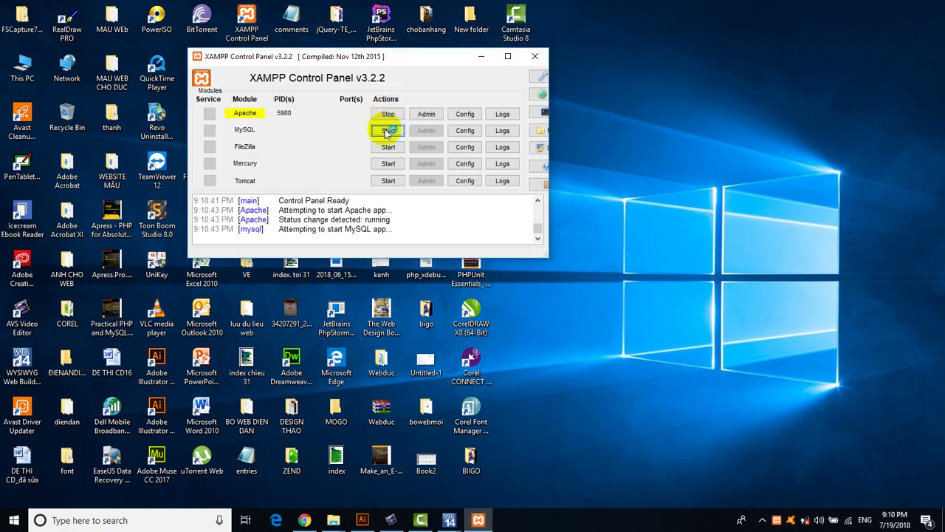
{"action": "left_click", "coordinate": [479, 57]}
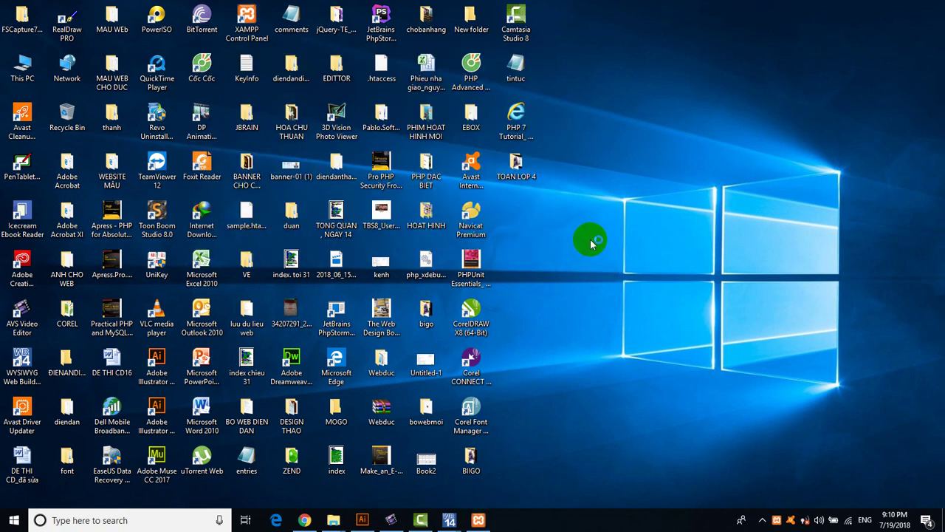
Open the Cốc Cốc browser and load the published site at localhost/thuchanhthietke.
{"action": "double_click", "coordinate": [211, 67]}
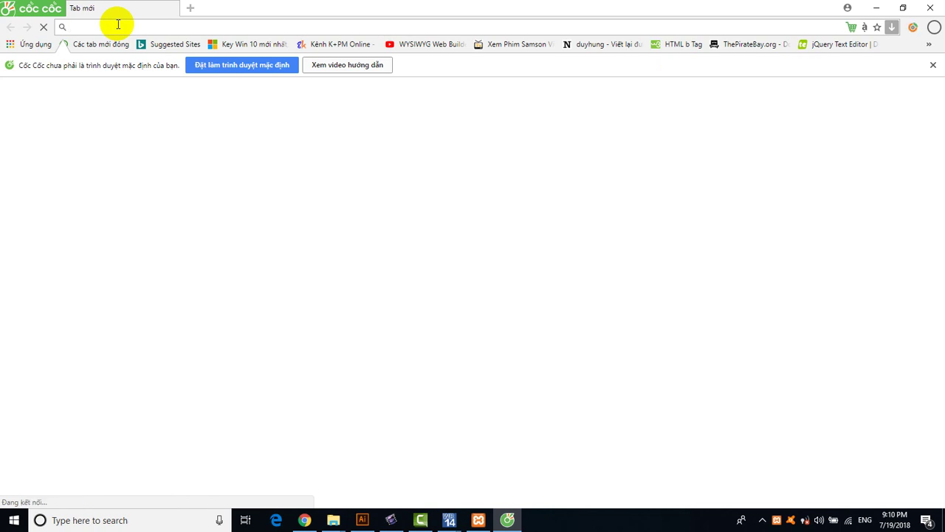
{"action": "type", "text": "localhost/diendanthaoluan/"}
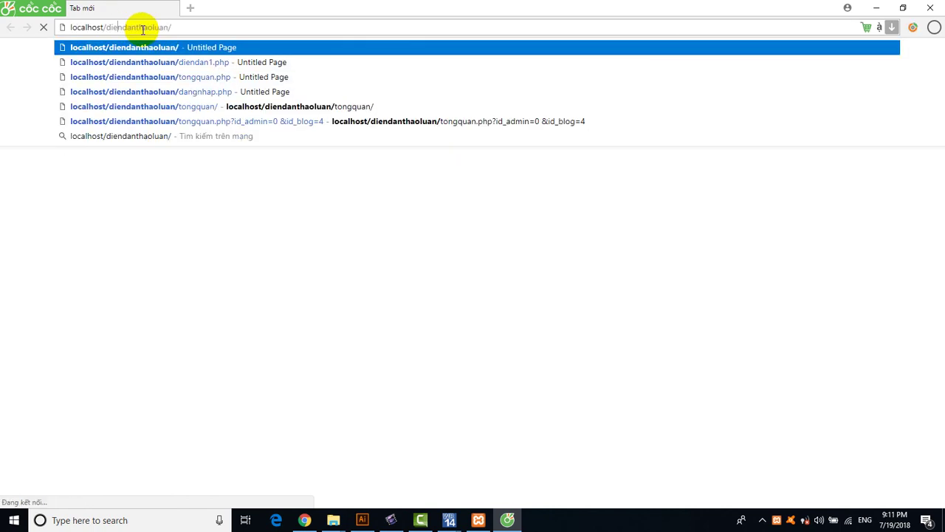
{"action": "left_click", "coordinate": [184, 25]}
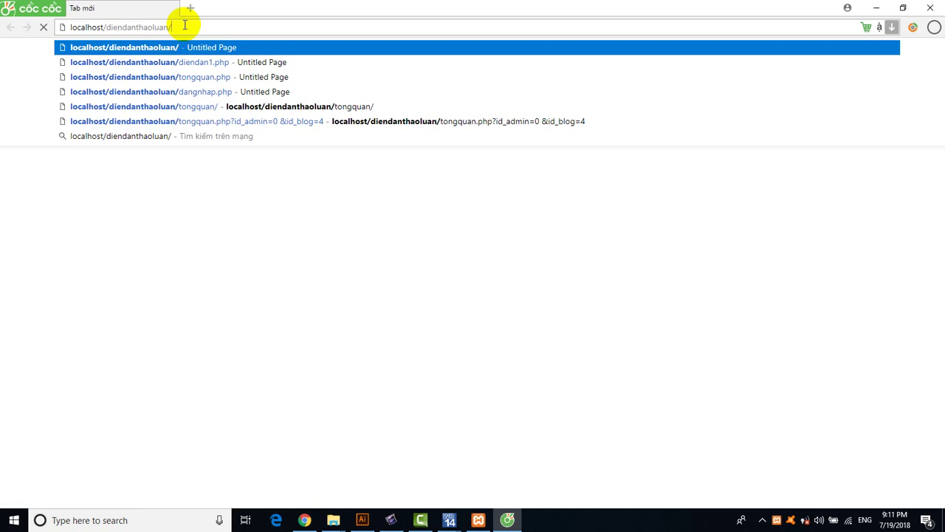
{"action": "key", "text": "BackSpace"}
{"action": "key", "text": "BackSpace"}
{"action": "key", "text": "BackSpace"}
{"action": "key", "text": "BackSpace"}
{"action": "key", "text": "BackSpace"}
{"action": "key", "text": "BackSpace"}
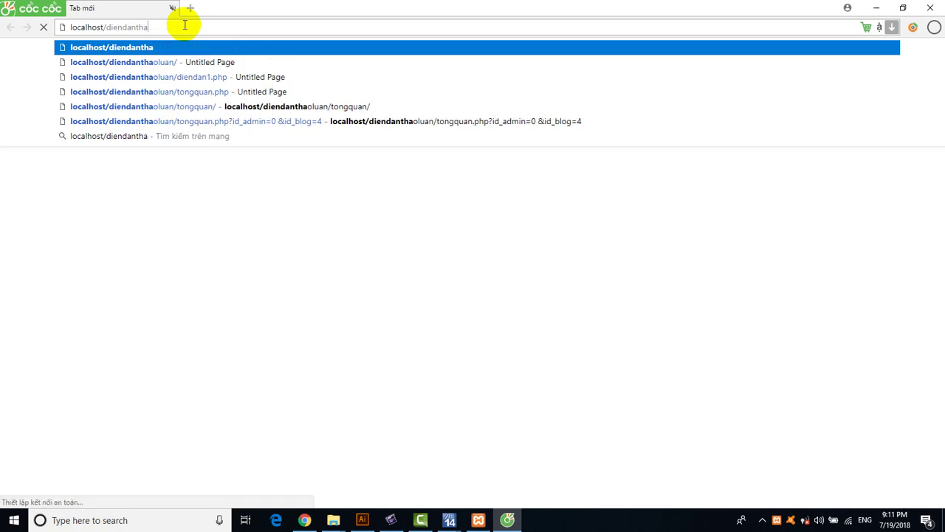
{"action": "key", "text": "BackSpace"}
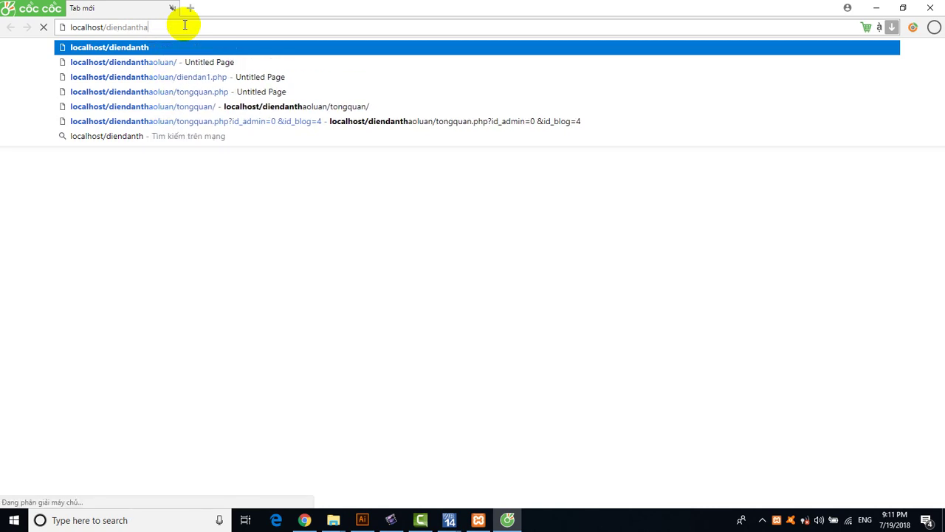
{"action": "key", "text": "BackSpace"}
{"action": "key", "text": "BackSpace"}
{"action": "key", "text": "BackSpace"}
{"action": "key", "text": "BackSpace"}
{"action": "key", "text": "BackSpace"}
{"action": "key", "text": "BackSpace"}
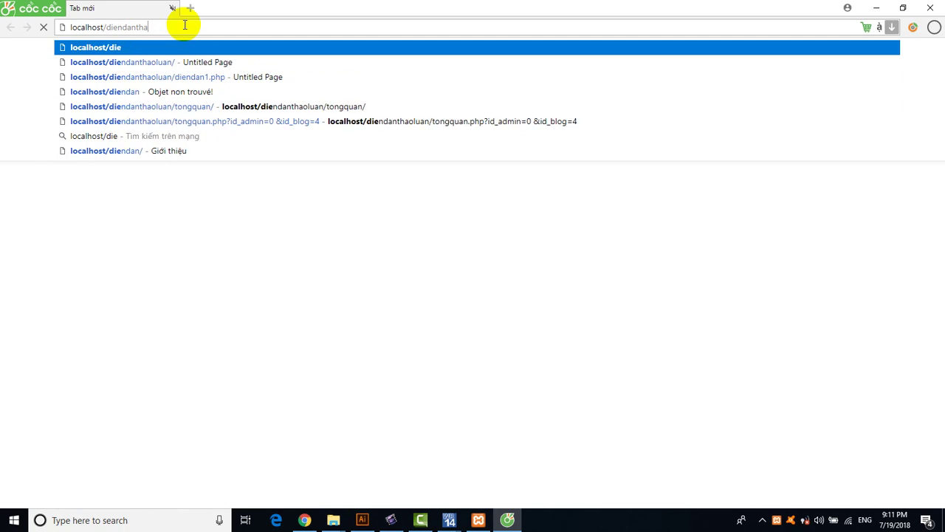
{"action": "key", "text": "BackSpace"}
{"action": "key", "text": "BackSpace"}
{"action": "key", "text": "BackSpace"}
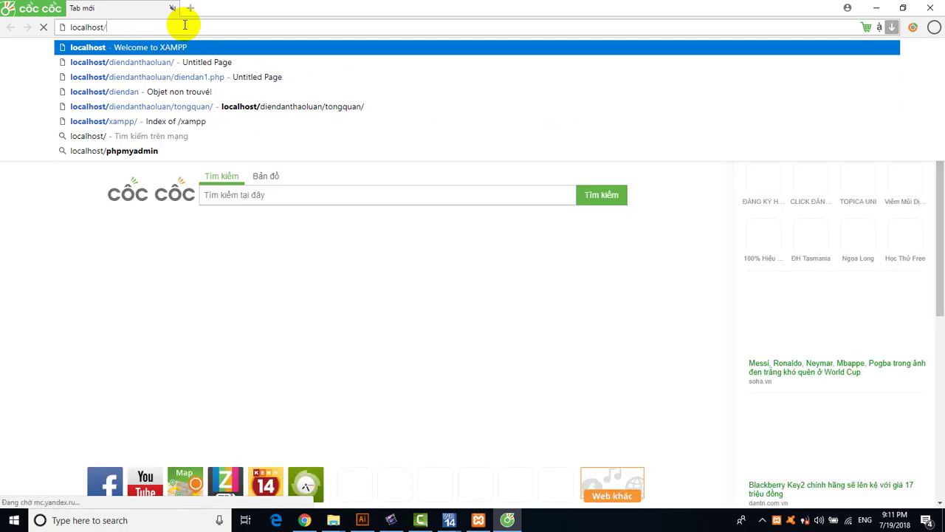
{"action": "type", "text": "thuc"}
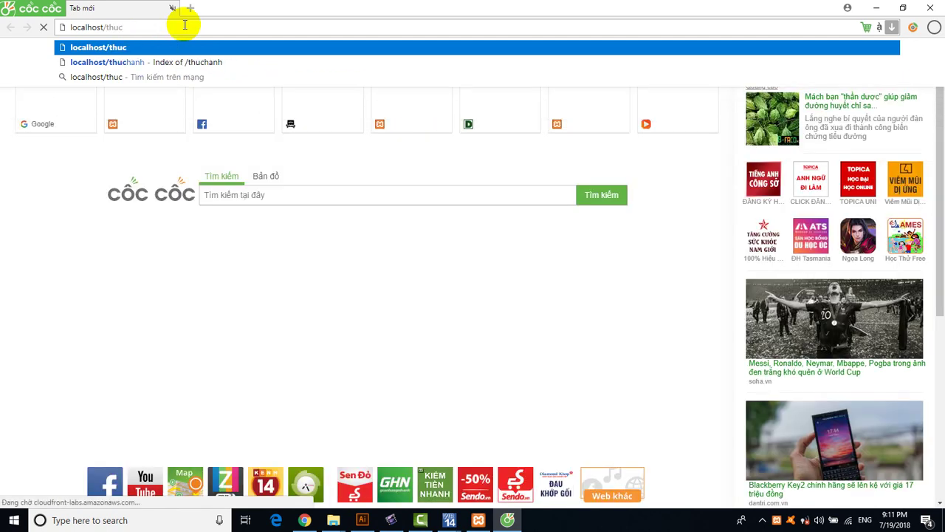
{"action": "type", "text": "hanht"}
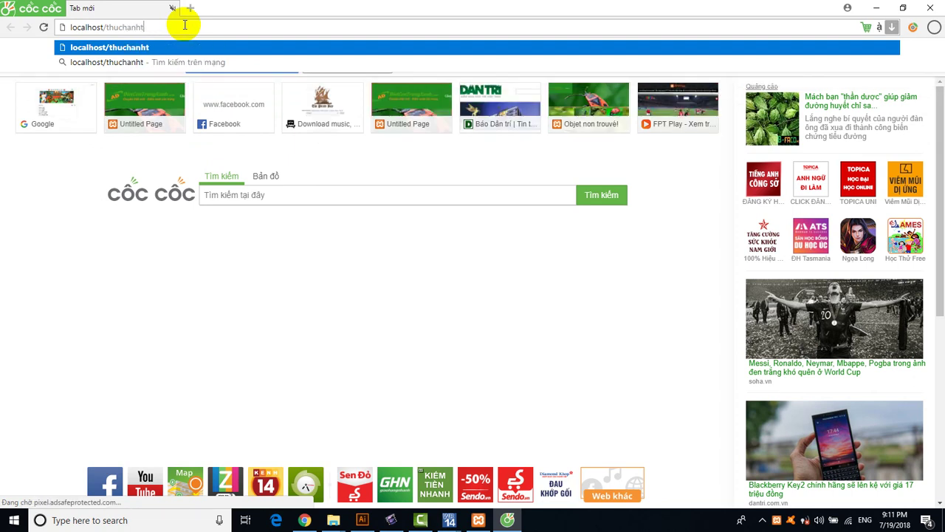
{"action": "type", "text": "hietke"}
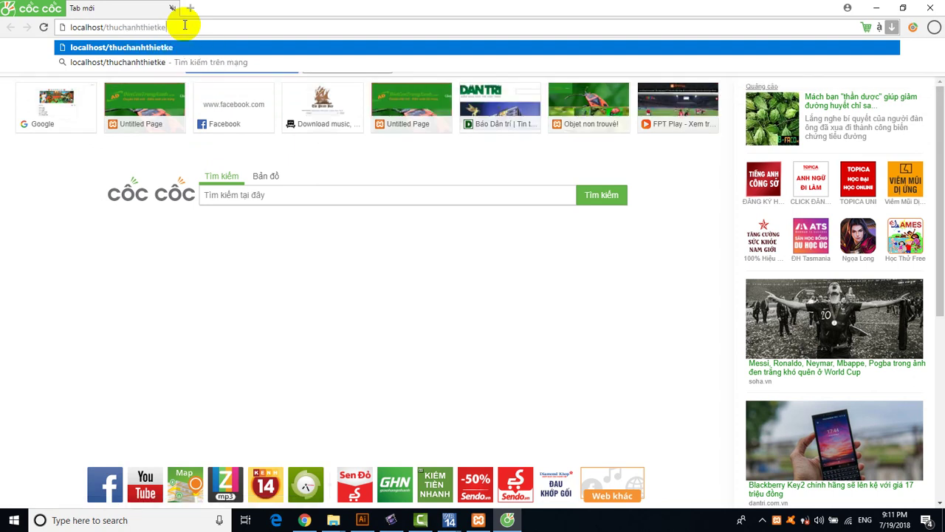
{"action": "key", "text": "Return"}
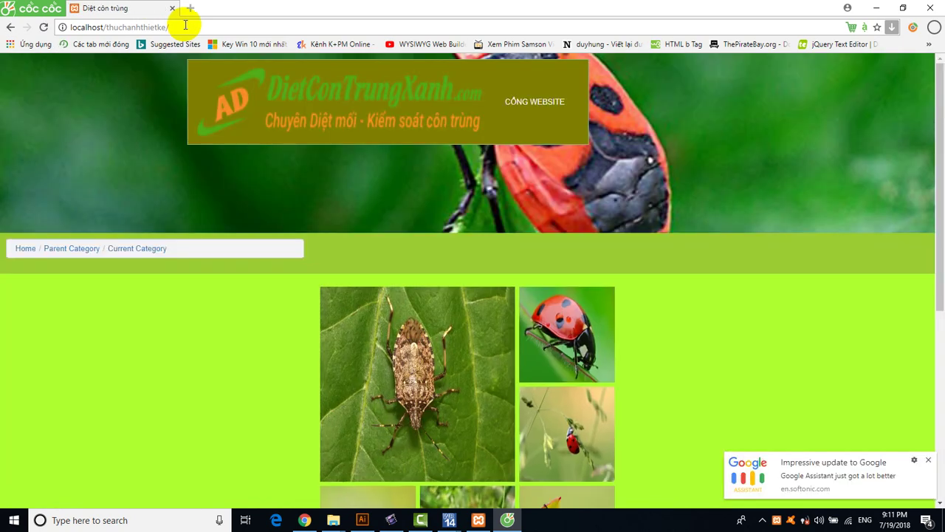
Check the published page down to its copyright footer, reload it and test the Parent Category breadcrumb link.
{"action": "scroll", "coordinate": [542, 301], "scroll_direction": "down", "scroll_amount": 5}
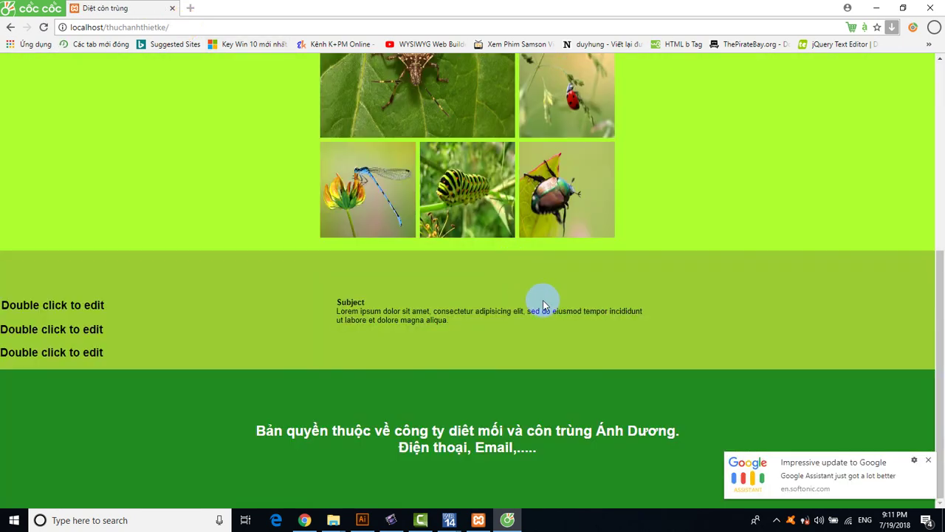
{"action": "double_click", "coordinate": [74, 305]}
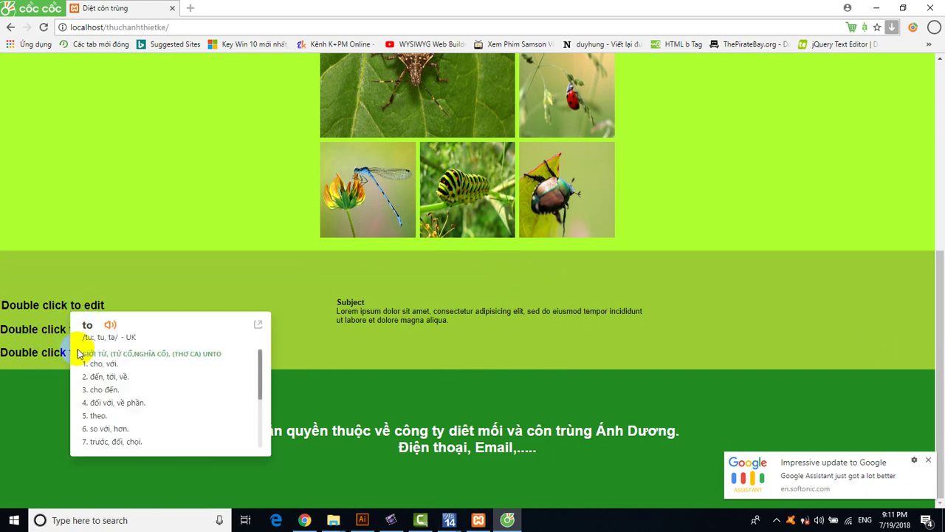
{"action": "key", "text": "F5"}
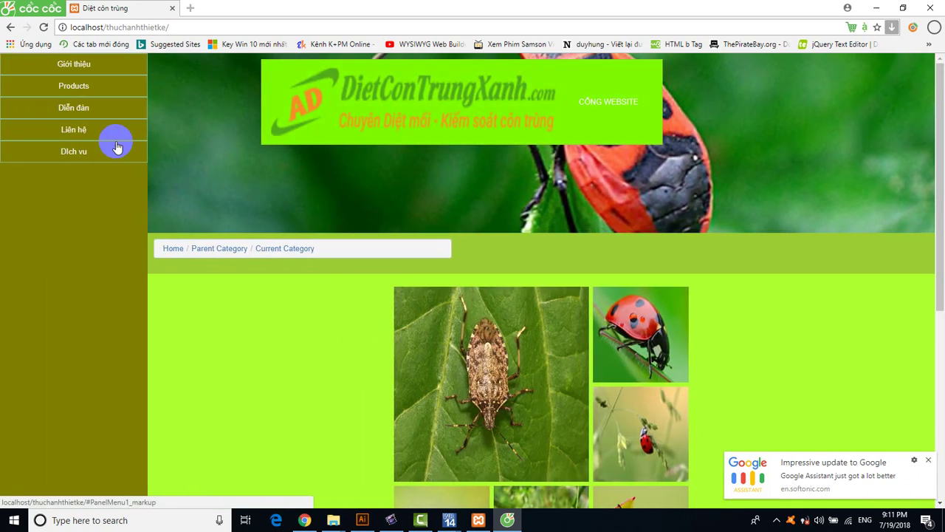
{"action": "left_click", "coordinate": [221, 250]}
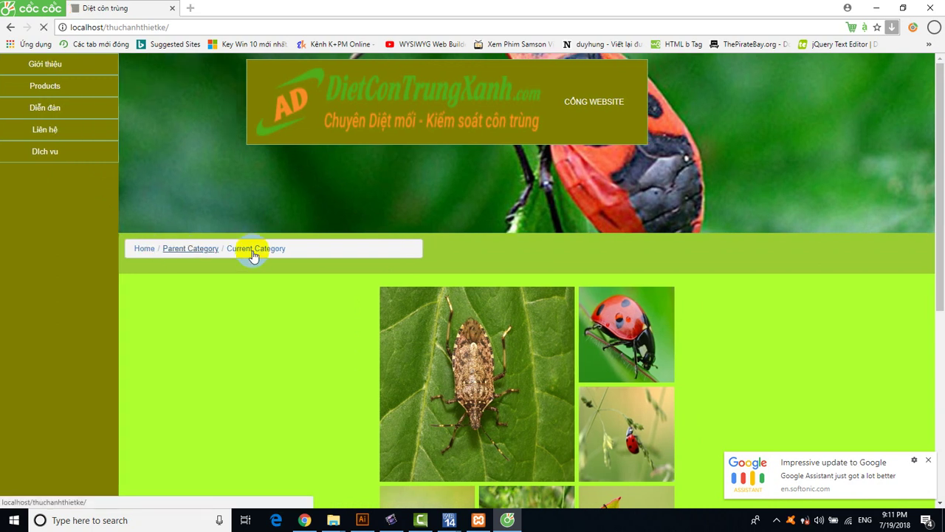
Test the Home breadcrumb link and view the stink bug and ladybug photos enlarged in the gallery, leaving the enlarged view at the end.
{"action": "left_click", "coordinate": [27, 248]}
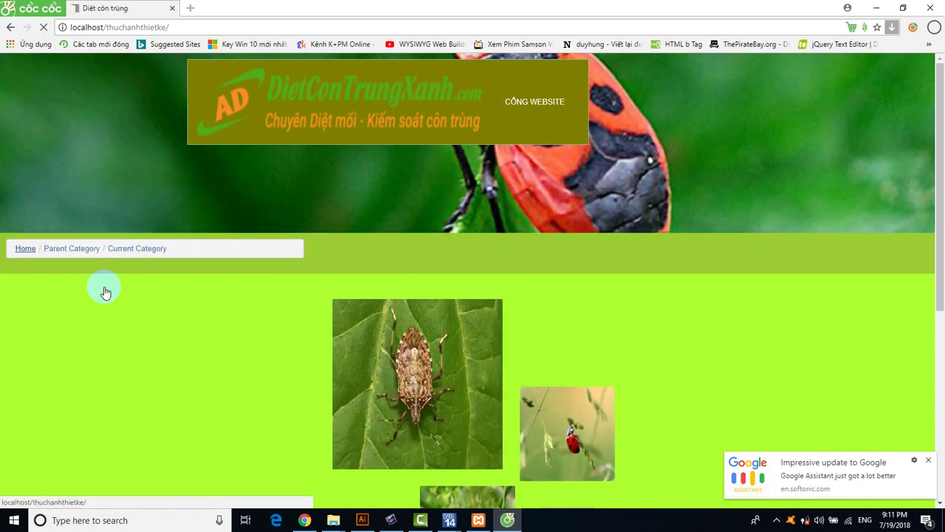
{"action": "scroll", "coordinate": [359, 312], "scroll_direction": "down", "scroll_amount": 5}
{"action": "scroll", "coordinate": [451, 181], "scroll_direction": "up", "scroll_amount": 5}
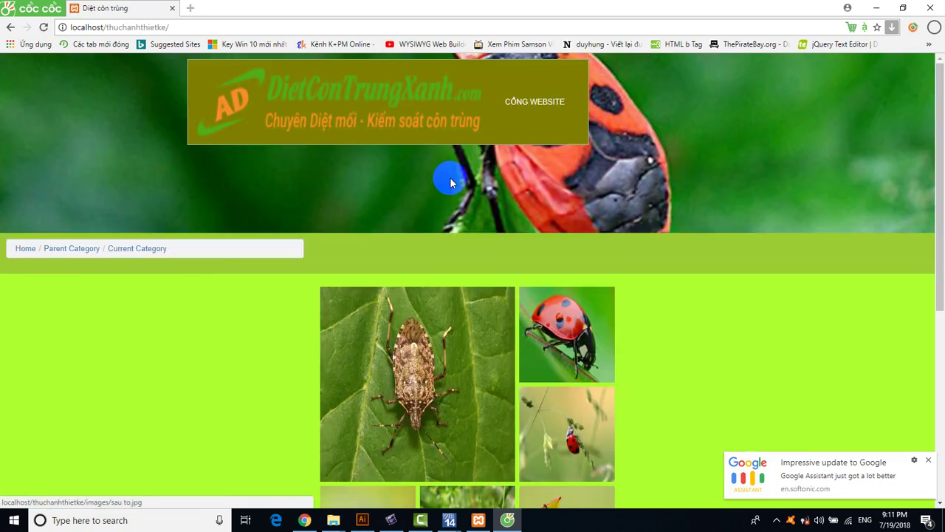
{"action": "left_click", "coordinate": [401, 364]}
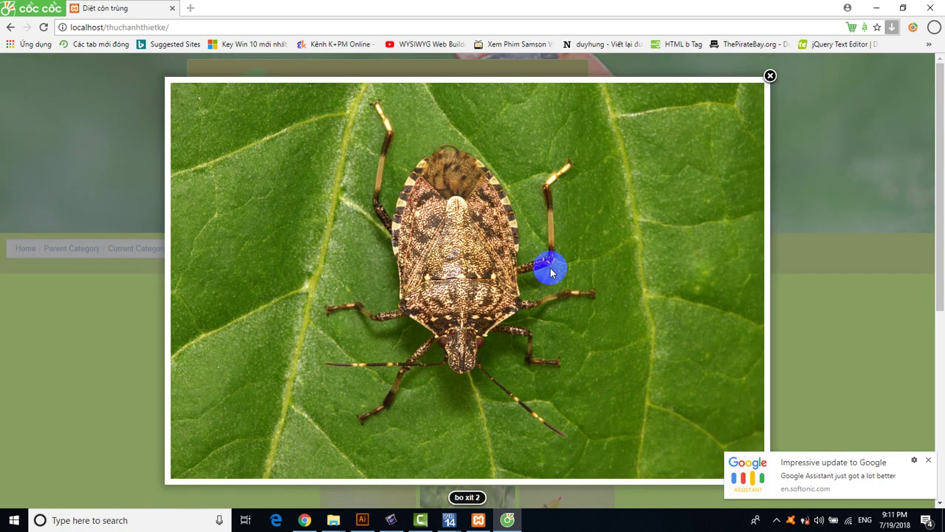
{"action": "left_click", "coordinate": [749, 282]}
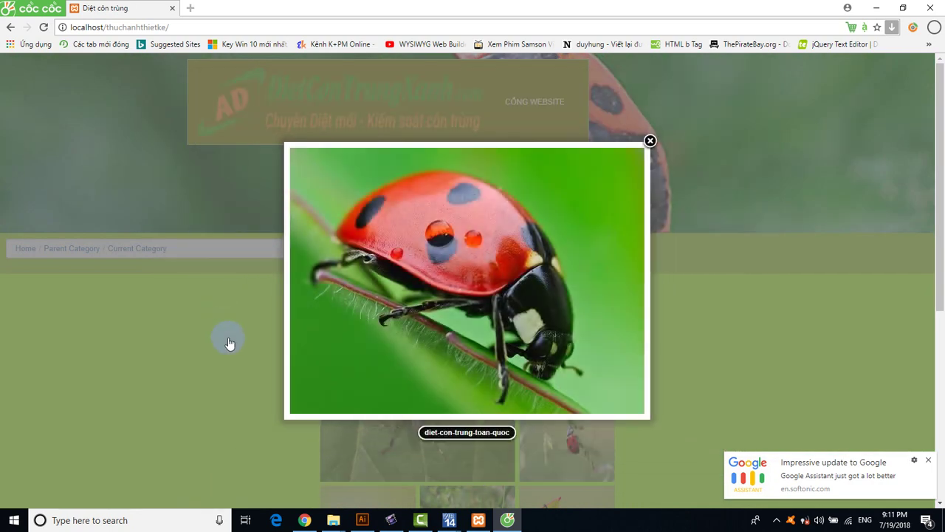
{"action": "scroll", "coordinate": [230, 343], "scroll_direction": "down", "scroll_amount": 5}
{"action": "left_click", "coordinate": [200, 270]}
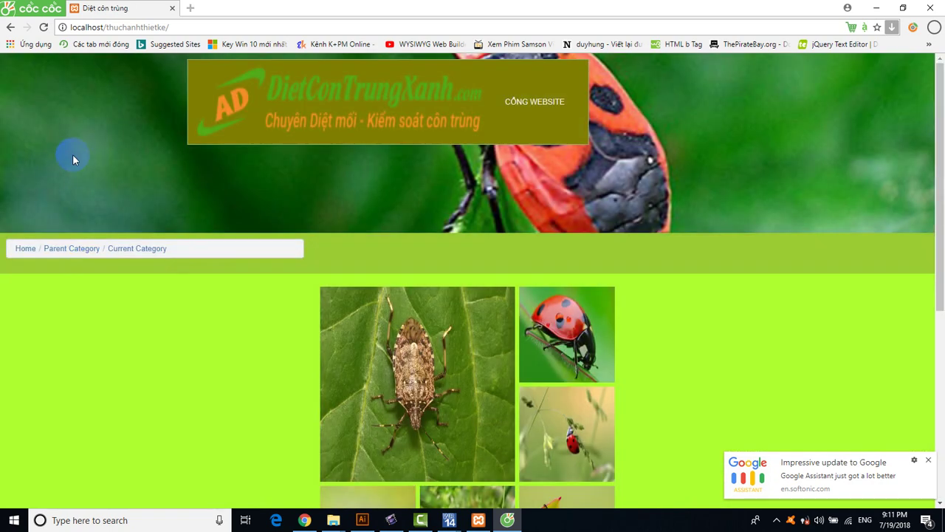
Test the header logo's slide-out menu by opening it, following its Products link and opening the menu again.
{"action": "left_click", "coordinate": [339, 127]}
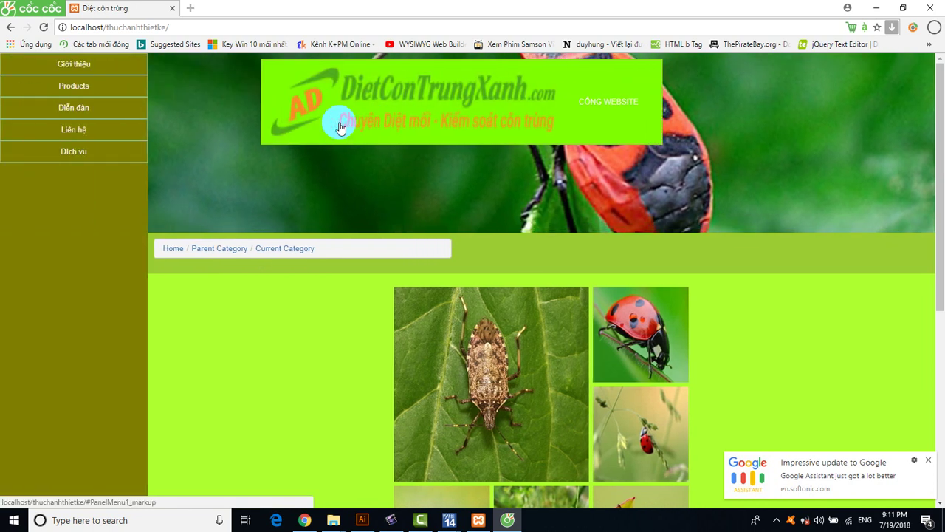
{"action": "left_click", "coordinate": [340, 127]}
{"action": "left_click", "coordinate": [339, 127]}
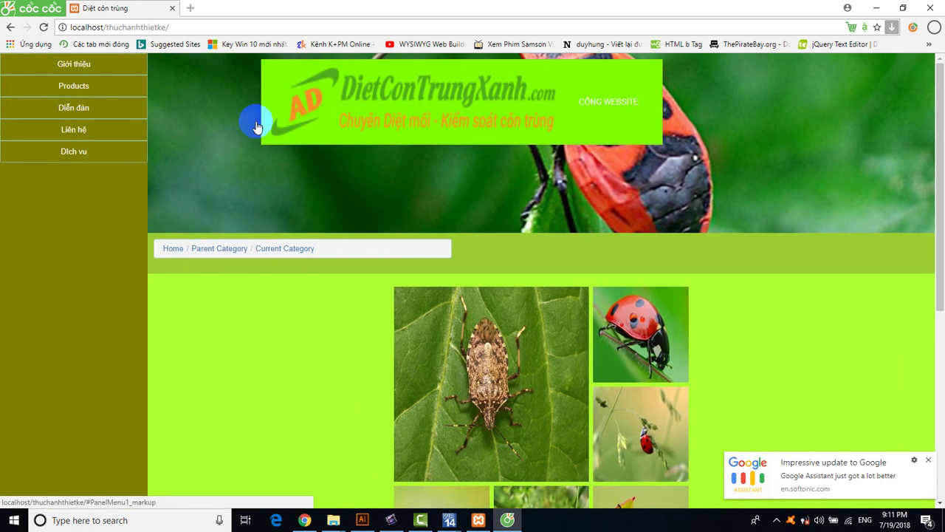
{"action": "left_click", "coordinate": [87, 84]}
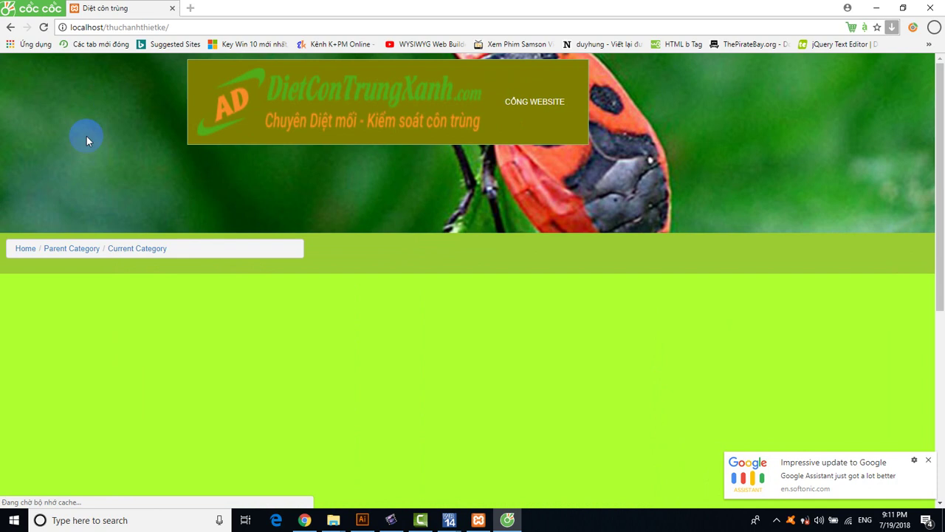
{"action": "left_click", "coordinate": [365, 119]}
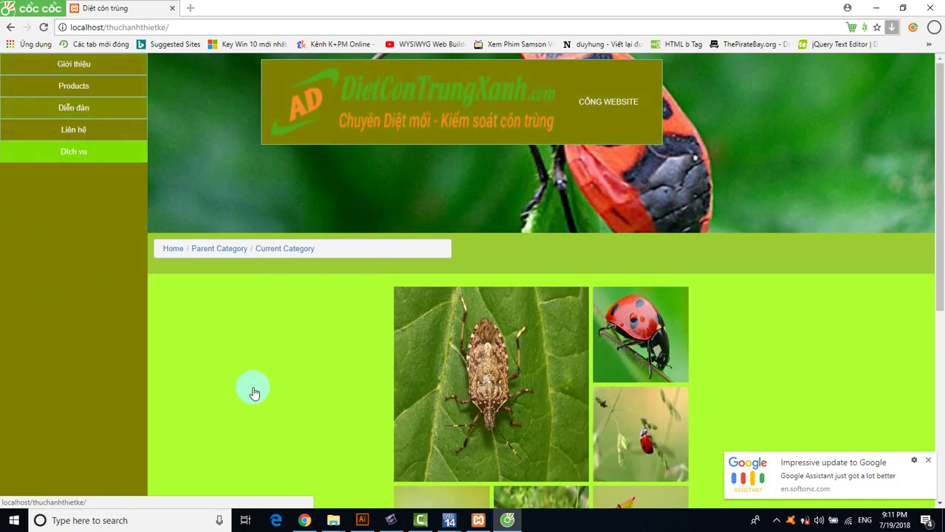
Minimize the browser and launch JetBrains PhpStorm from the desktop, dismissing the Google notification and moving the license window clear of the desktop icons.
{"action": "left_click", "coordinate": [874, 9]}
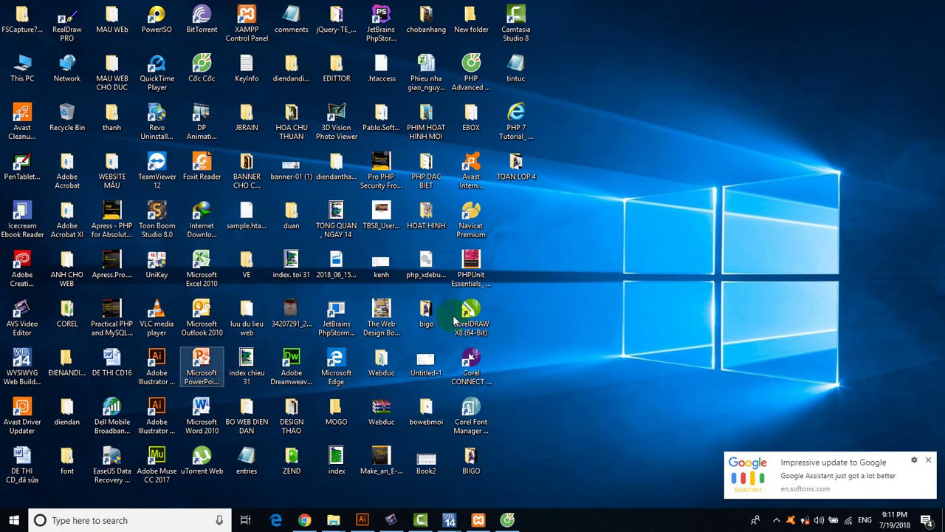
{"action": "right_click", "coordinate": [381, 23]}
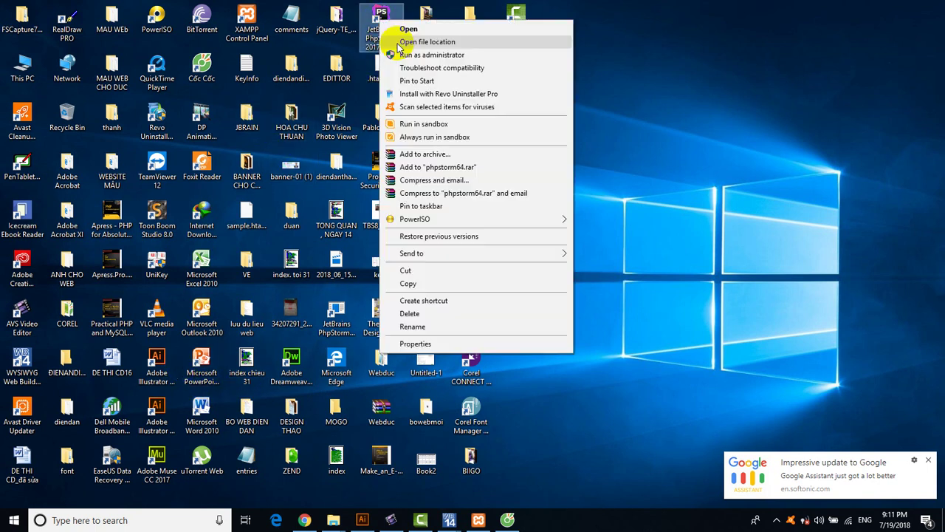
{"action": "left_click", "coordinate": [662, 345]}
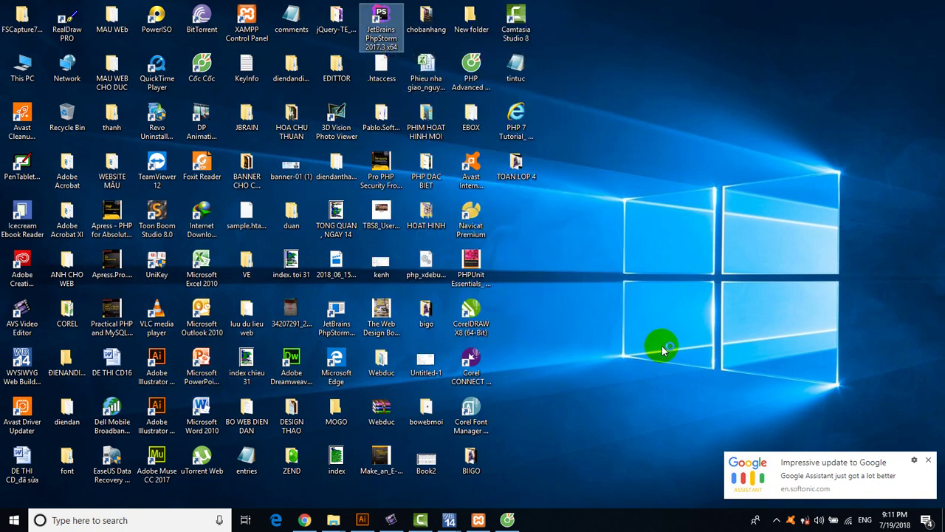
{"action": "left_click", "coordinate": [689, 369]}
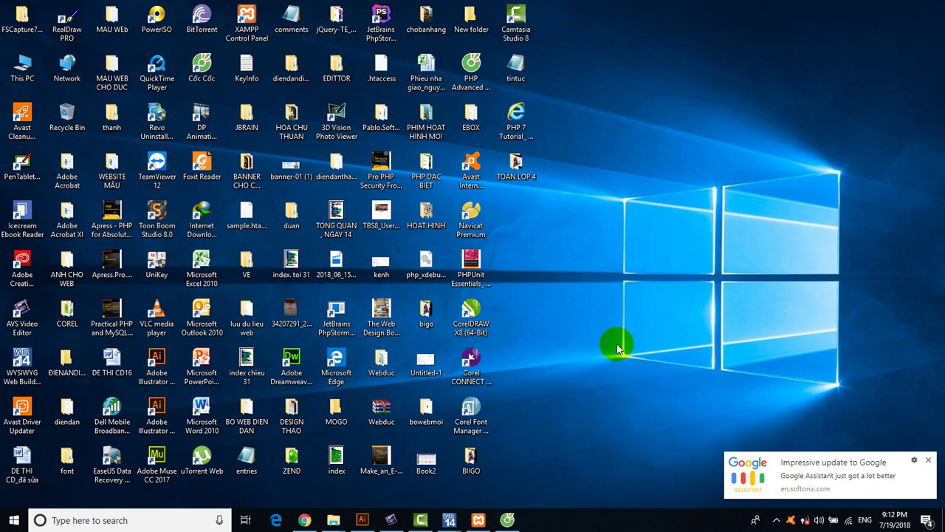
{"action": "left_click", "coordinate": [927, 461]}
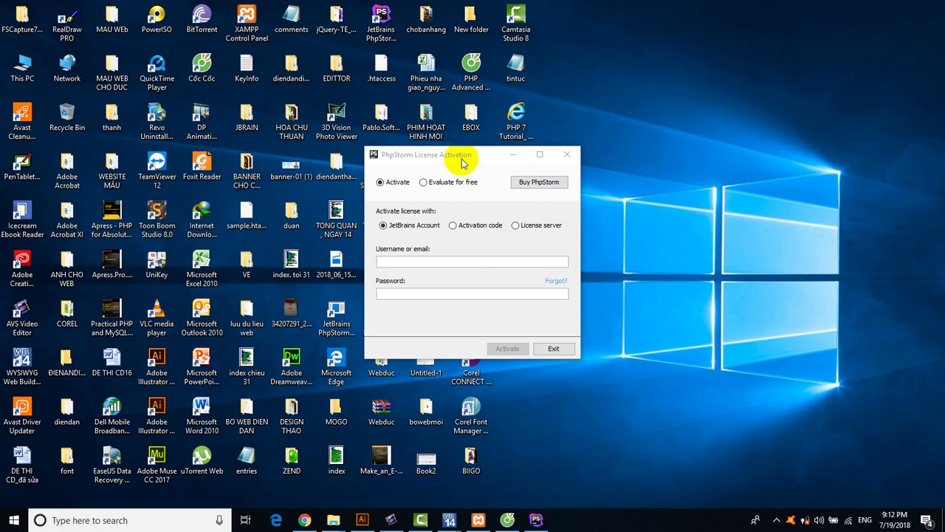
{"action": "left_click_drag", "start_coordinate": [431, 155], "coordinate": [638, 118]}
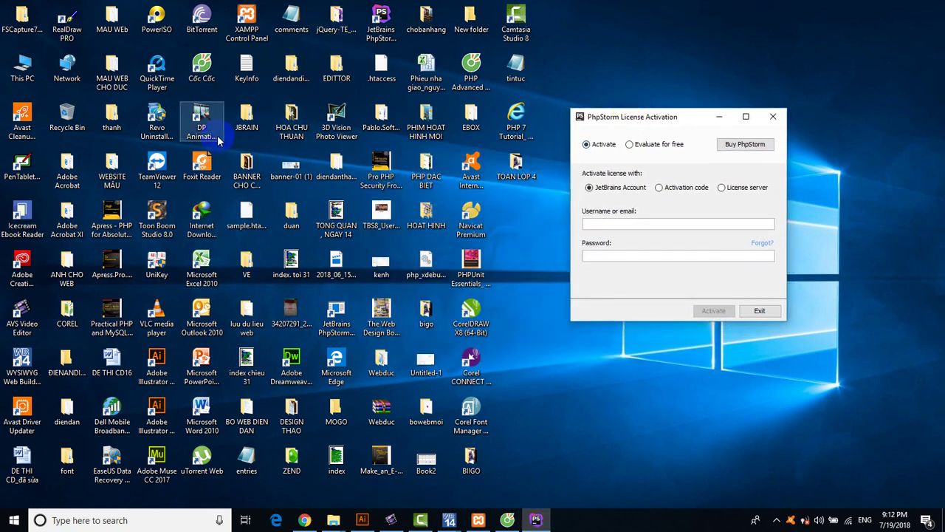
Run dvt-jb_licsrv.amd64 from the license_server\windows folder inside the desktop's JBRAIN folder, and close the folder window.
{"action": "left_click", "coordinate": [251, 116]}
{"action": "double_click", "coordinate": [250, 116]}
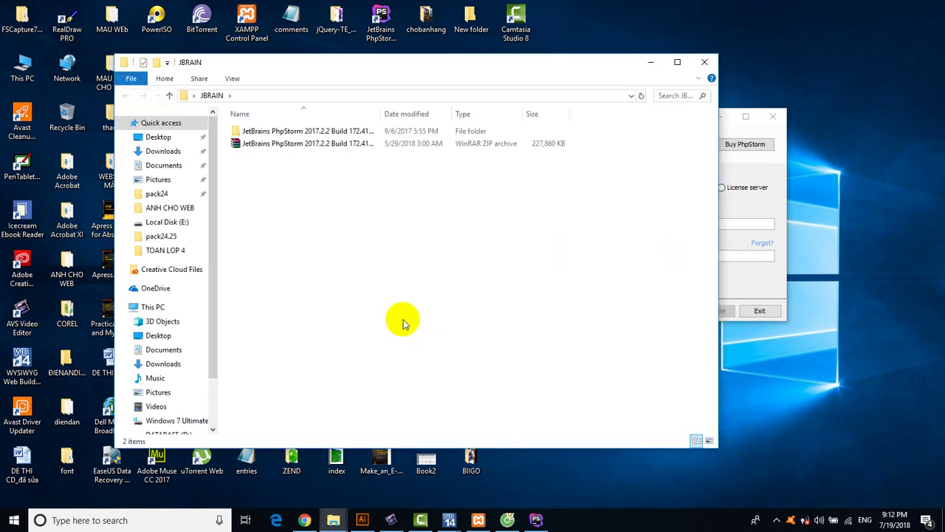
{"action": "left_click", "coordinate": [292, 131]}
{"action": "double_click", "coordinate": [295, 130]}
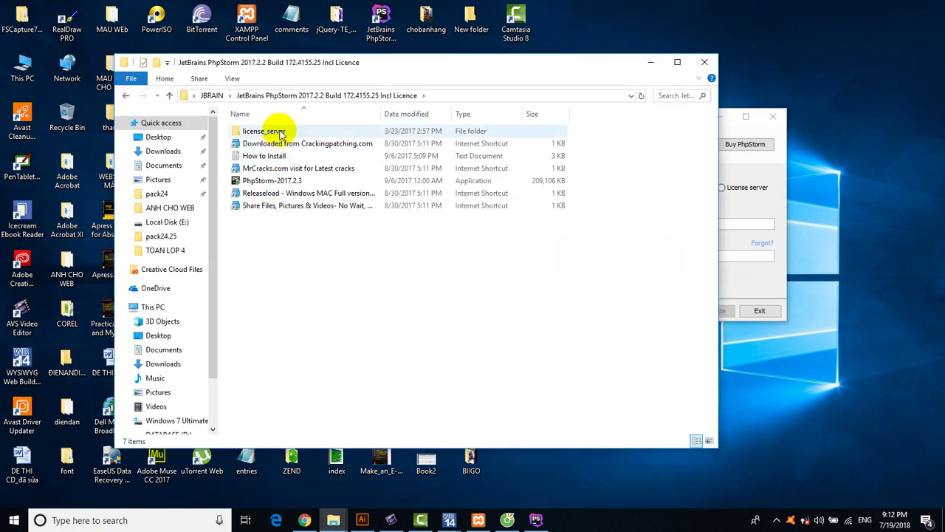
{"action": "double_click", "coordinate": [271, 130]}
{"action": "double_click", "coordinate": [264, 175]}
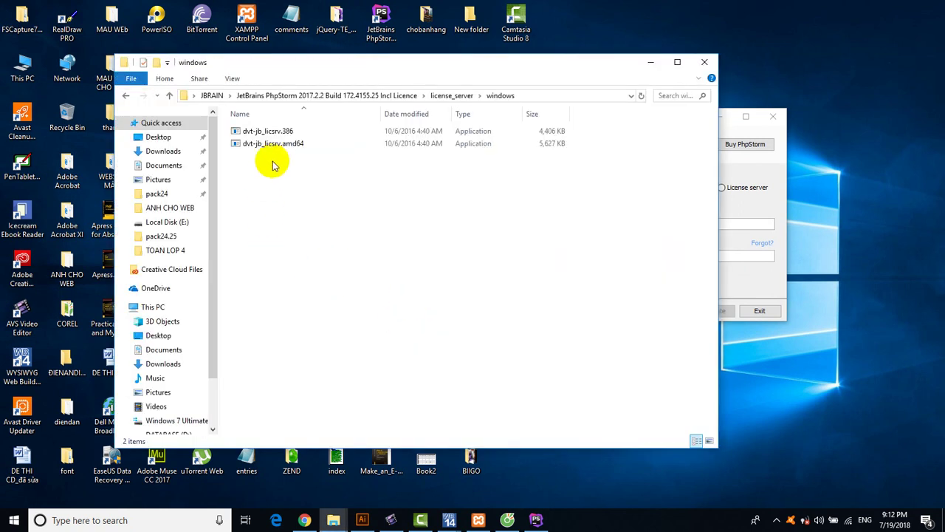
{"action": "left_click", "coordinate": [273, 143]}
{"action": "key", "text": "Return"}
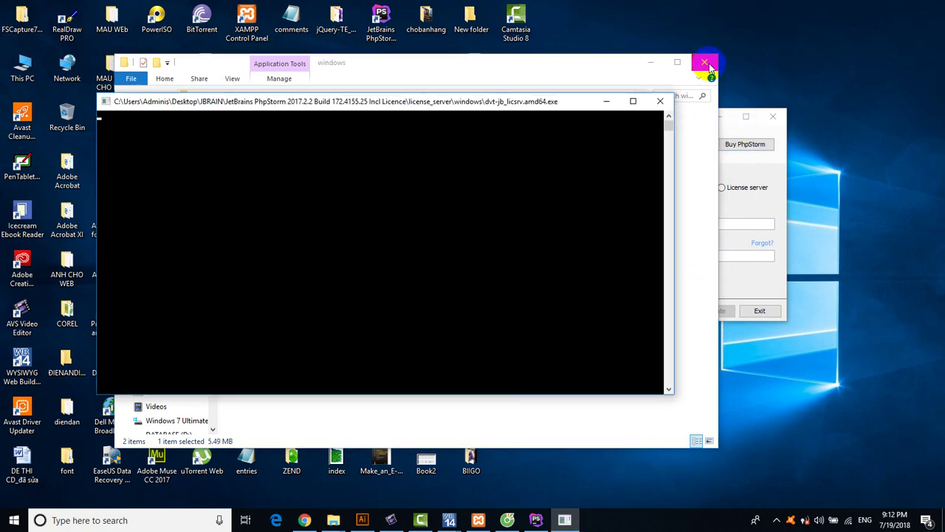
{"action": "left_click", "coordinate": [705, 65]}
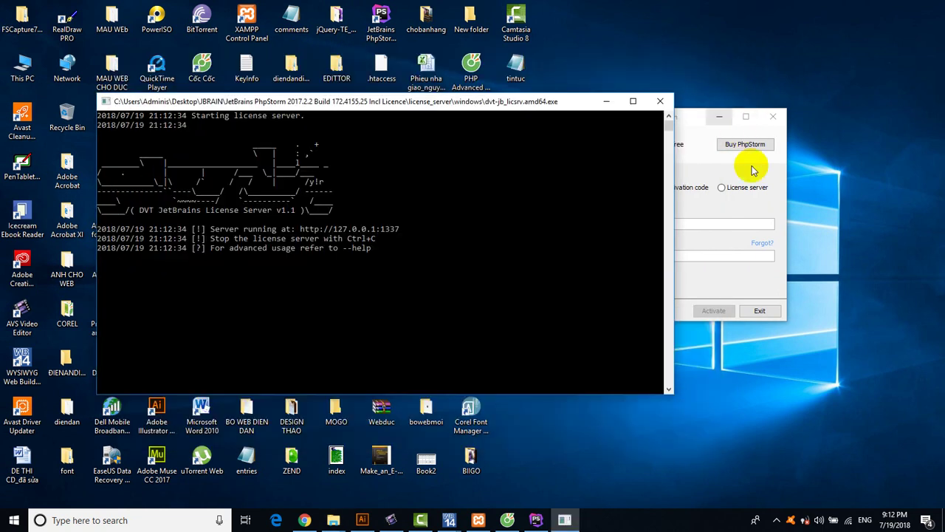
Exit the PhpStorm license activation window, minimize the license server console and launch PhpStorm again from the desktop.
{"action": "left_click", "coordinate": [760, 310]}
{"action": "left_click", "coordinate": [530, 102]}
{"action": "left_click_drag", "start_coordinate": [530, 103], "coordinate": [441, 160]}
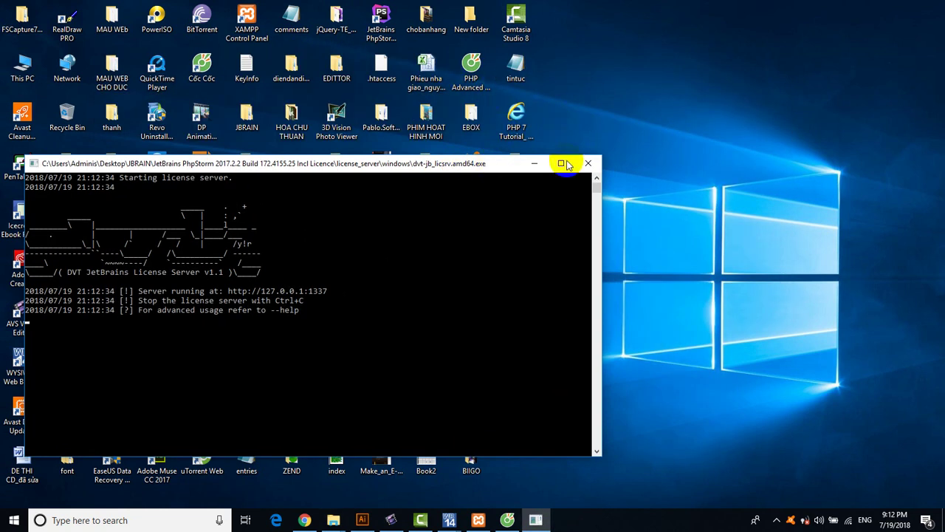
{"action": "left_click", "coordinate": [518, 159]}
{"action": "double_click", "coordinate": [397, 33]}
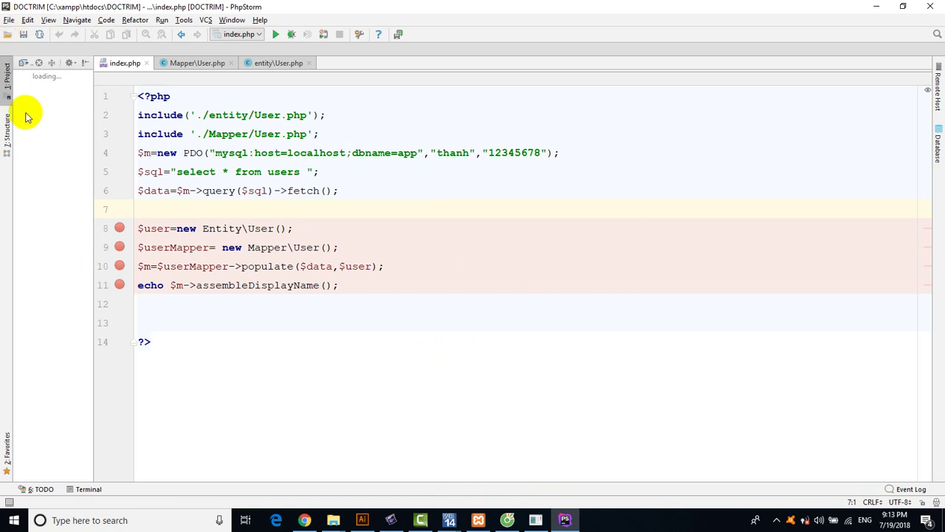
Start opening a directory as a project and look through C:\xampp\htdocs for the published site's folder.
{"action": "left_click", "coordinate": [8, 20]}
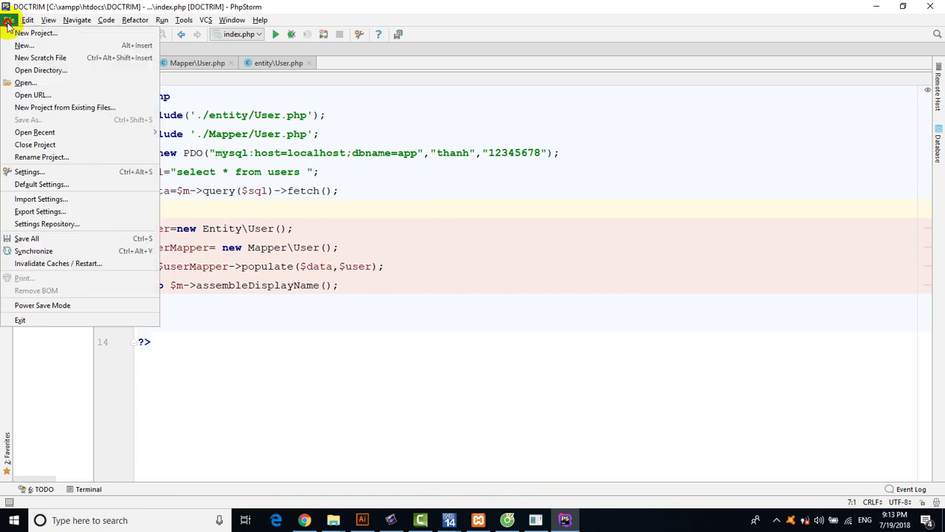
{"action": "left_click", "coordinate": [8, 23]}
{"action": "left_click", "coordinate": [8, 23]}
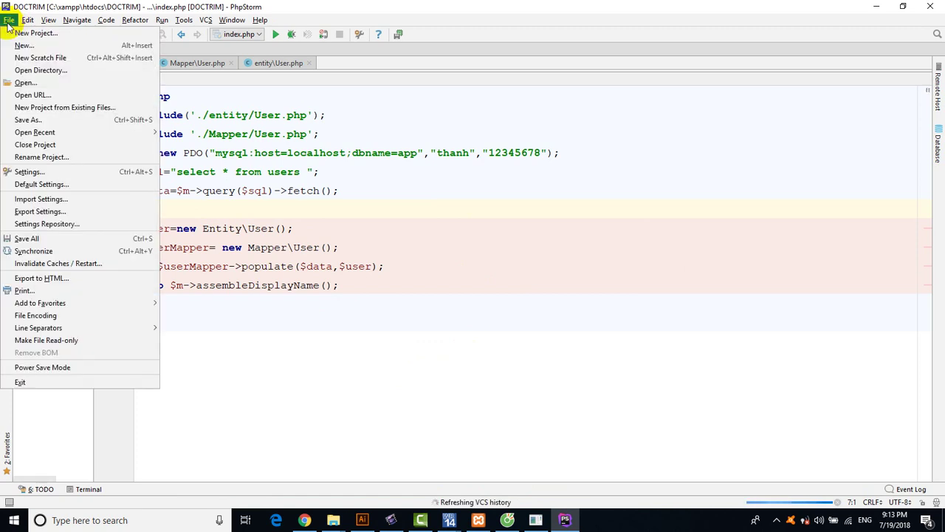
{"action": "left_click", "coordinate": [34, 70]}
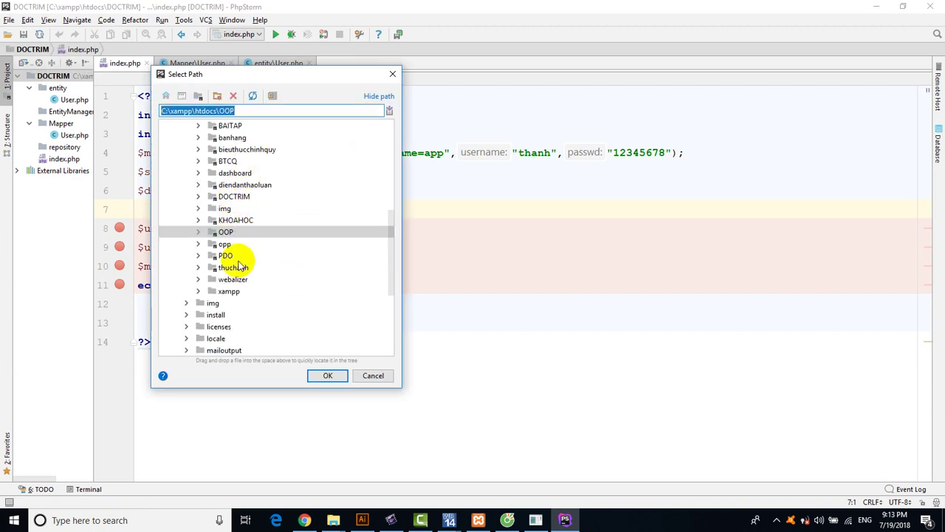
{"action": "left_click_drag", "start_coordinate": [386, 232], "coordinate": [389, 212]}
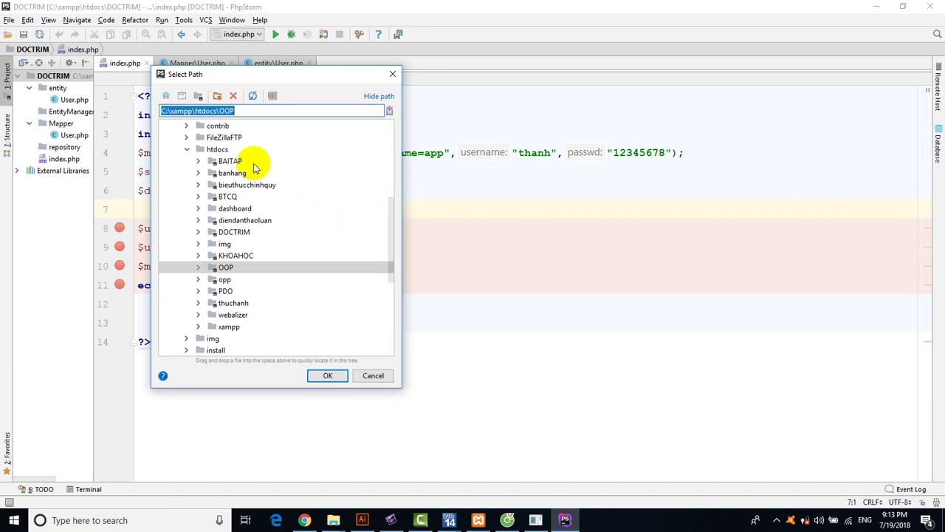
{"action": "left_click", "coordinate": [218, 151]}
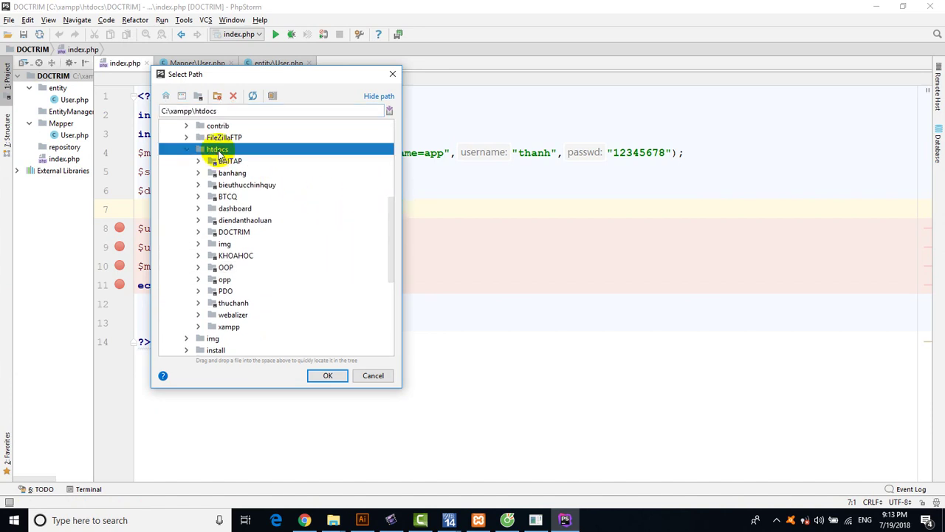
{"action": "left_click", "coordinate": [250, 223]}
{"action": "left_click", "coordinate": [235, 256]}
{"action": "left_click", "coordinate": [223, 303]}
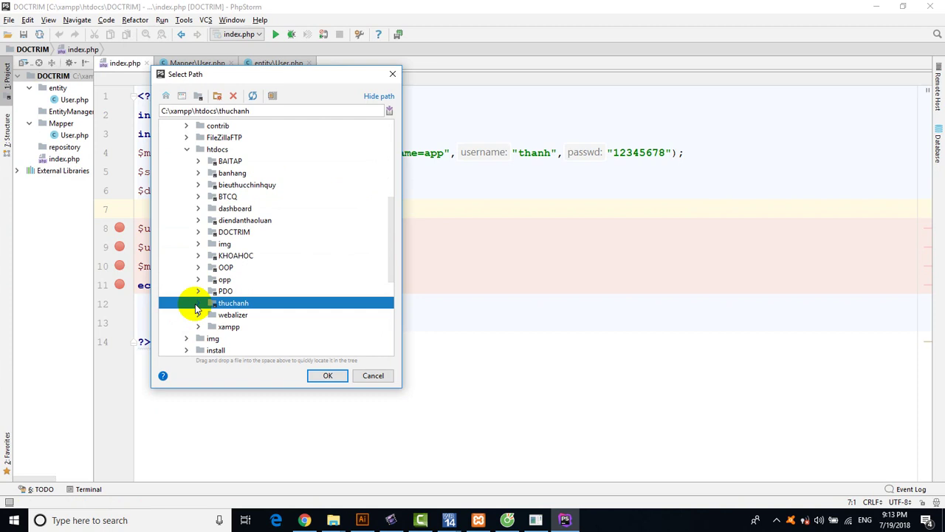
{"action": "left_click", "coordinate": [235, 221]}
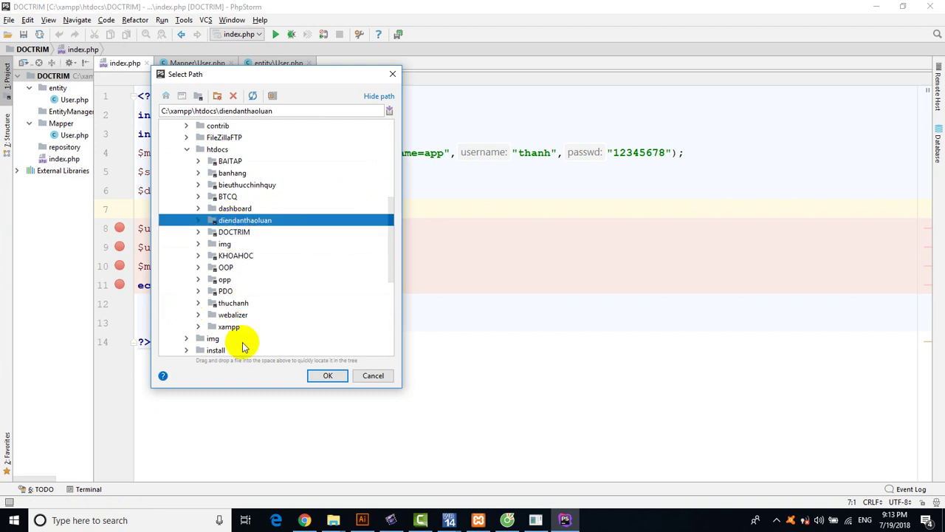
Check the site's folder name in the browser, open C:\xampp\htdocs\thuchanhthietke in the current PhpStorm window and expand its fancybox folder.
{"action": "left_click", "coordinate": [508, 520]}
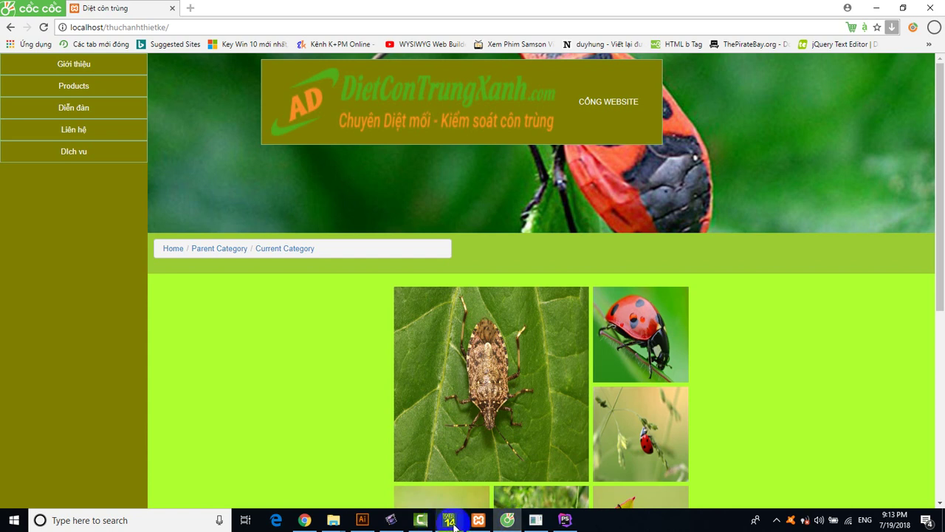
{"action": "left_click", "coordinate": [565, 519]}
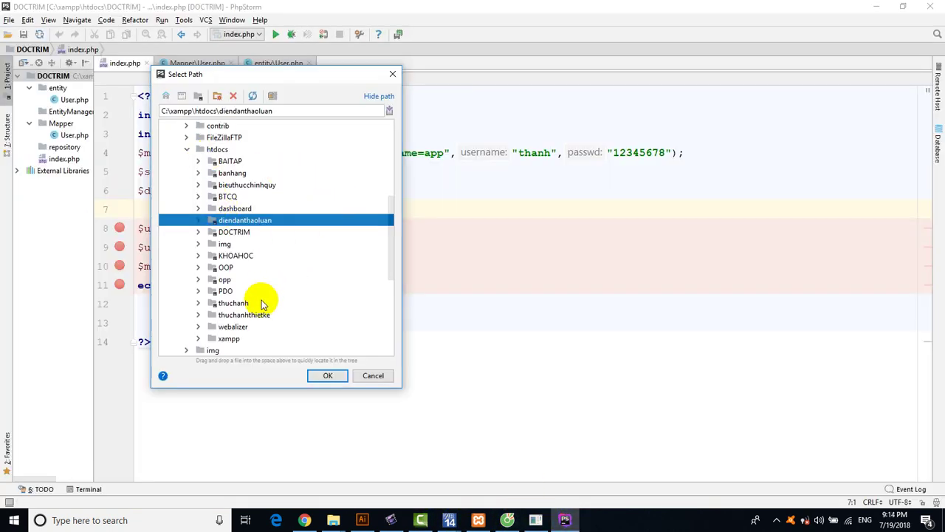
{"action": "left_click", "coordinate": [260, 314]}
{"action": "left_click", "coordinate": [325, 375]}
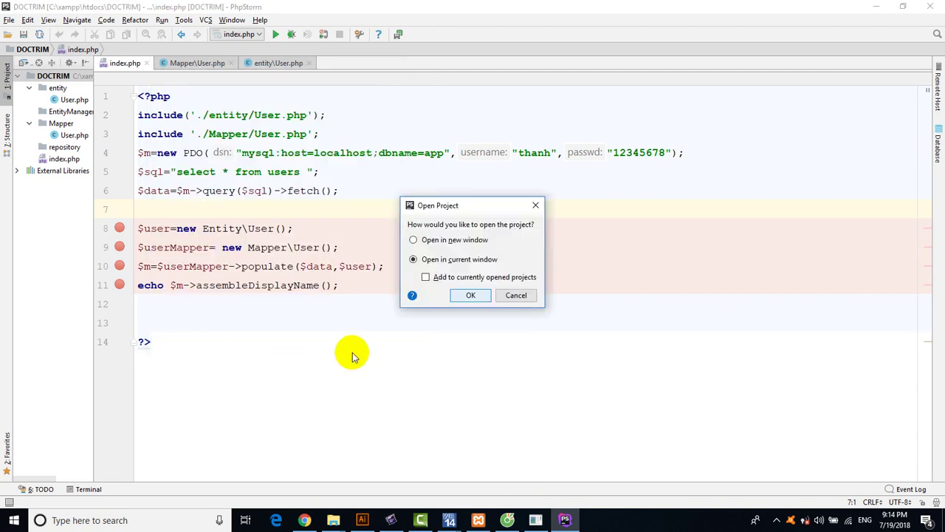
{"action": "left_click", "coordinate": [462, 295]}
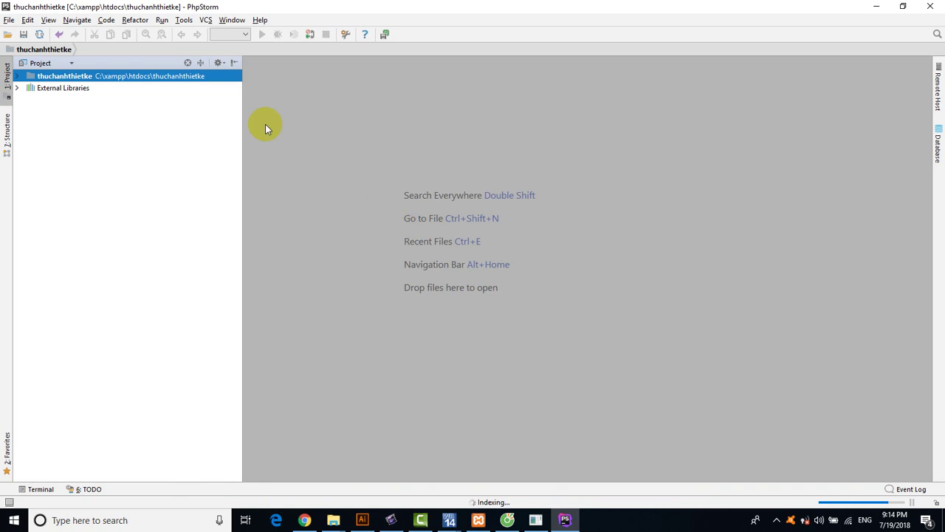
{"action": "left_click", "coordinate": [18, 77]}
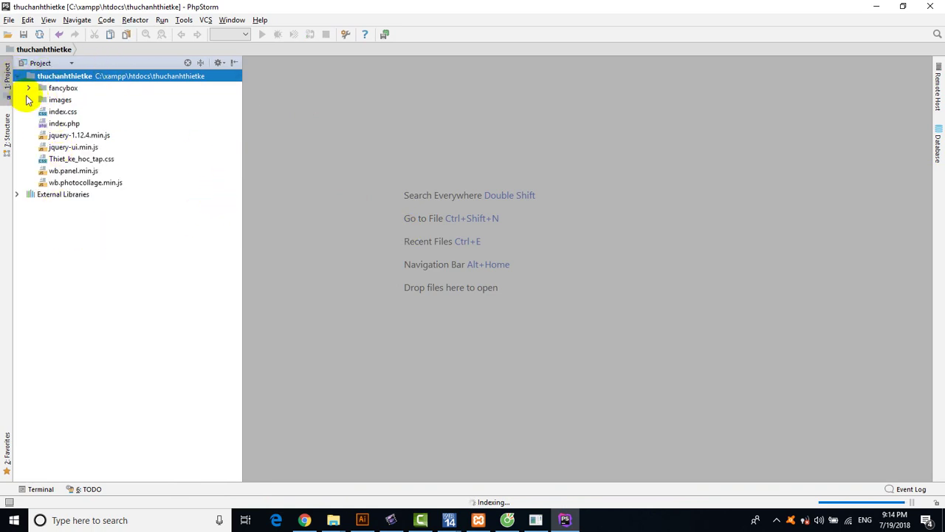
{"action": "left_click", "coordinate": [28, 89]}
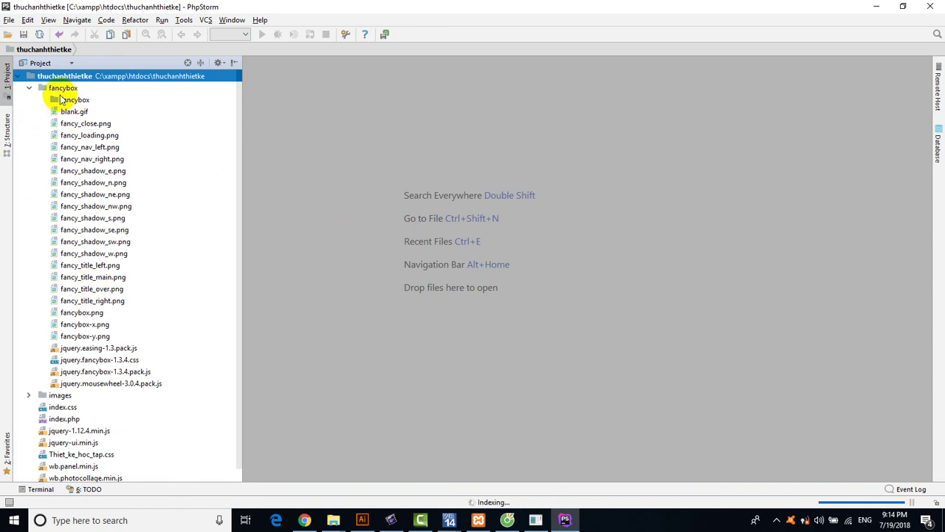
Collapse the fancybox folder in the project tree, check the contents of the images folder and collapse it again.
{"action": "left_click", "coordinate": [28, 88]}
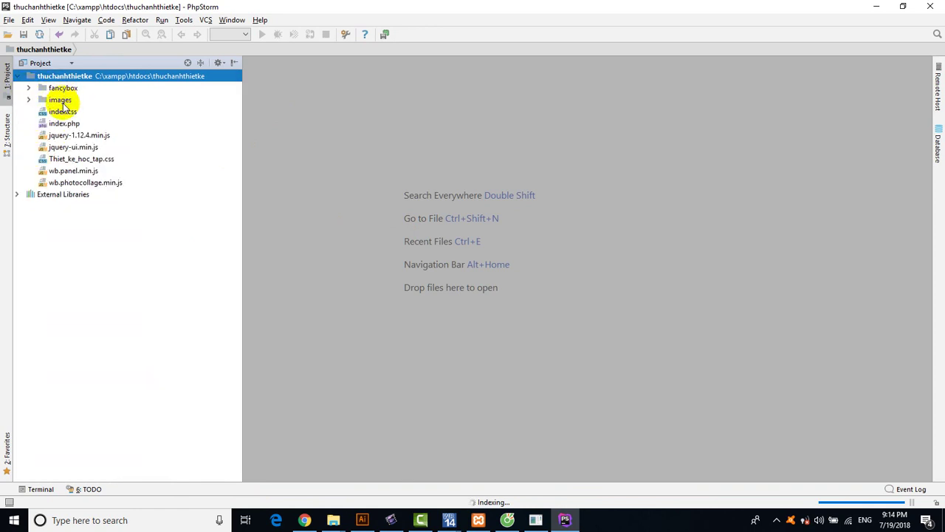
{"action": "double_click", "coordinate": [60, 101]}
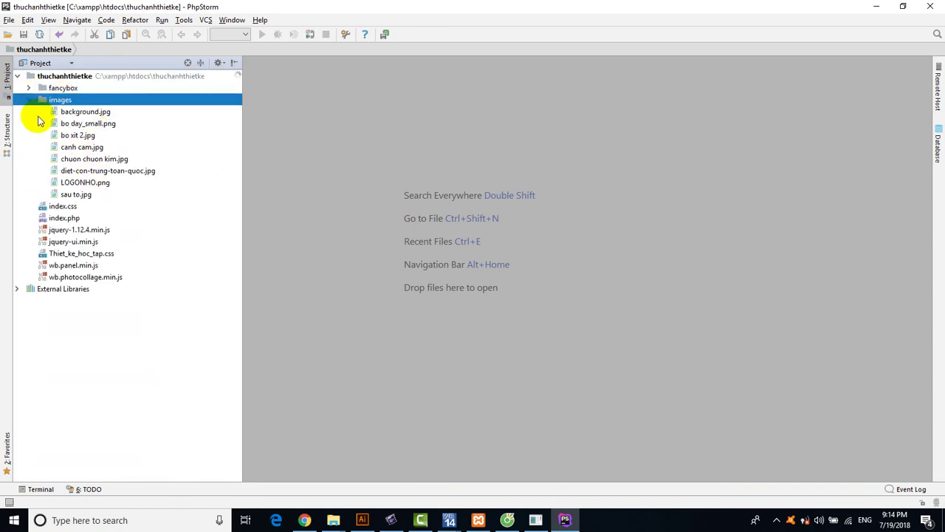
{"action": "left_click", "coordinate": [29, 100]}
Open index.css from the project and examine its style rules from the body rule through the container, menu and article sections.
{"action": "left_click", "coordinate": [63, 112]}
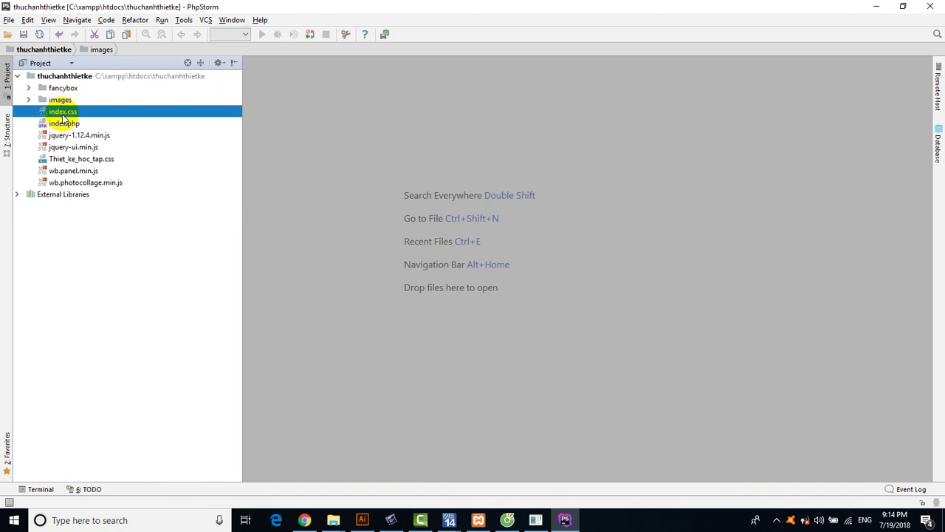
{"action": "double_click", "coordinate": [64, 113]}
{"action": "scroll", "coordinate": [458, 295], "scroll_direction": "down", "scroll_amount": 5}
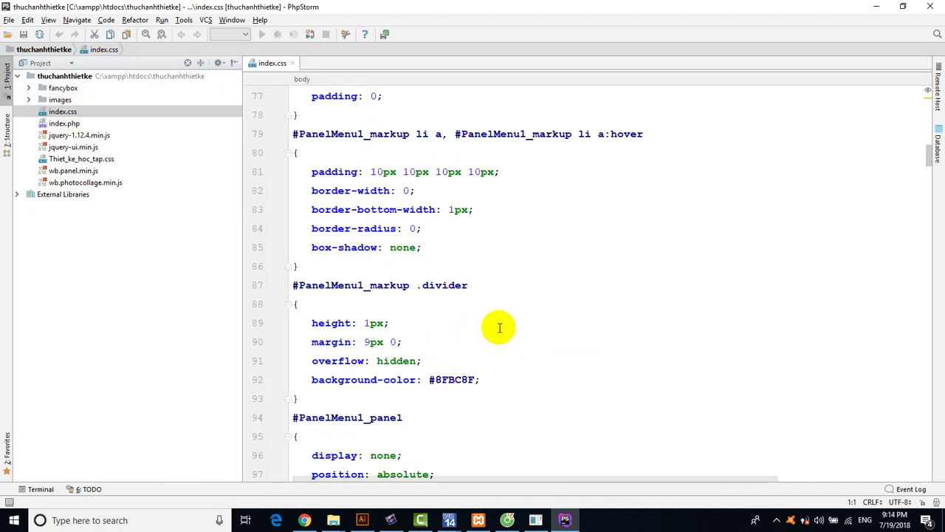
{"action": "scroll", "coordinate": [514, 315], "scroll_direction": "up", "scroll_amount": 5}
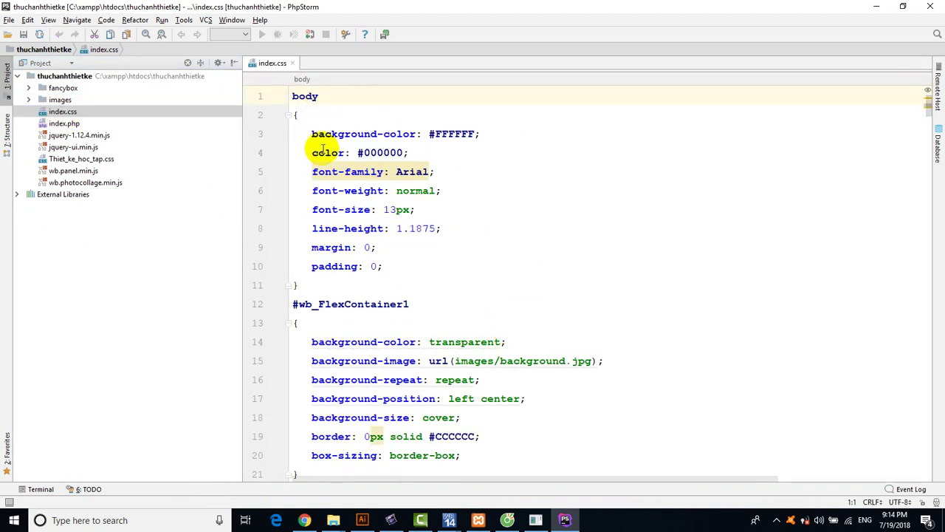
{"action": "scroll", "coordinate": [310, 310], "scroll_direction": "down", "scroll_amount": 6}
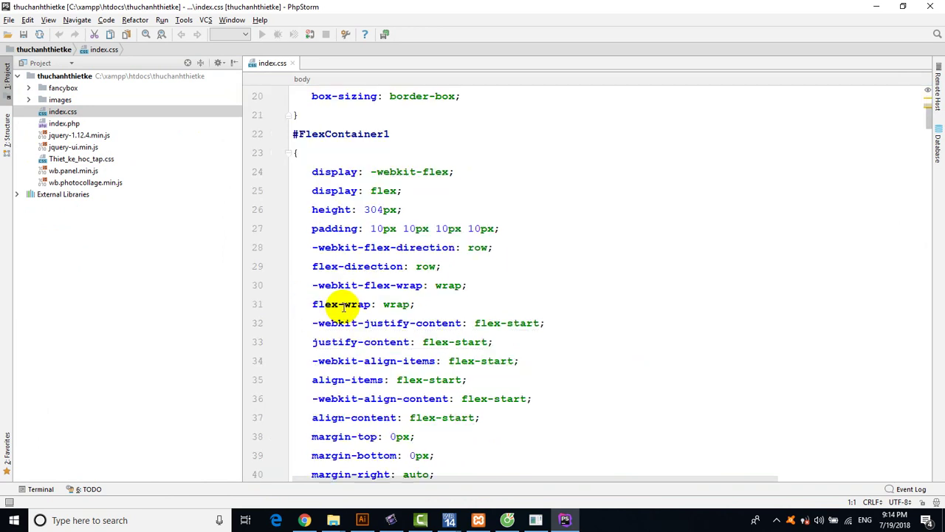
{"action": "scroll", "coordinate": [417, 294], "scroll_direction": "down", "scroll_amount": 12}
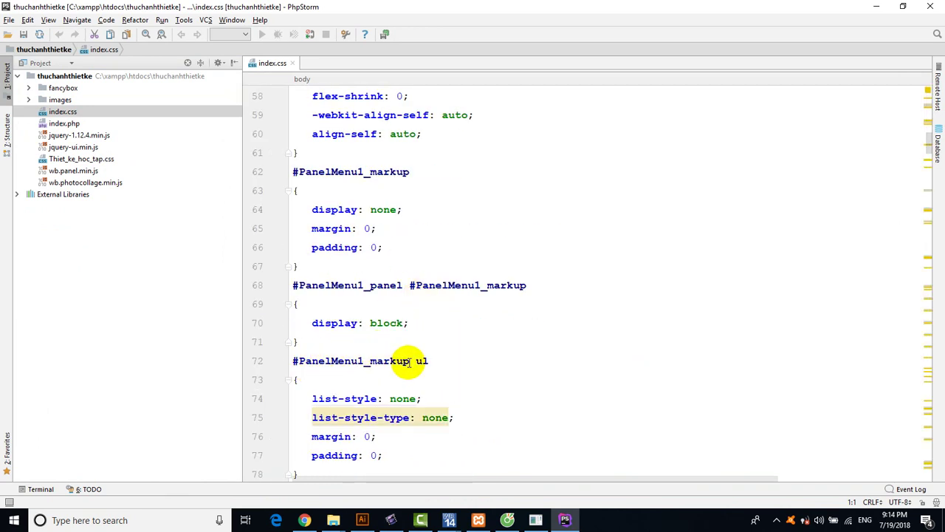
{"action": "scroll", "coordinate": [403, 310], "scroll_direction": "down", "scroll_amount": 12}
{"action": "scroll", "coordinate": [406, 332], "scroll_direction": "down", "scroll_amount": 20}
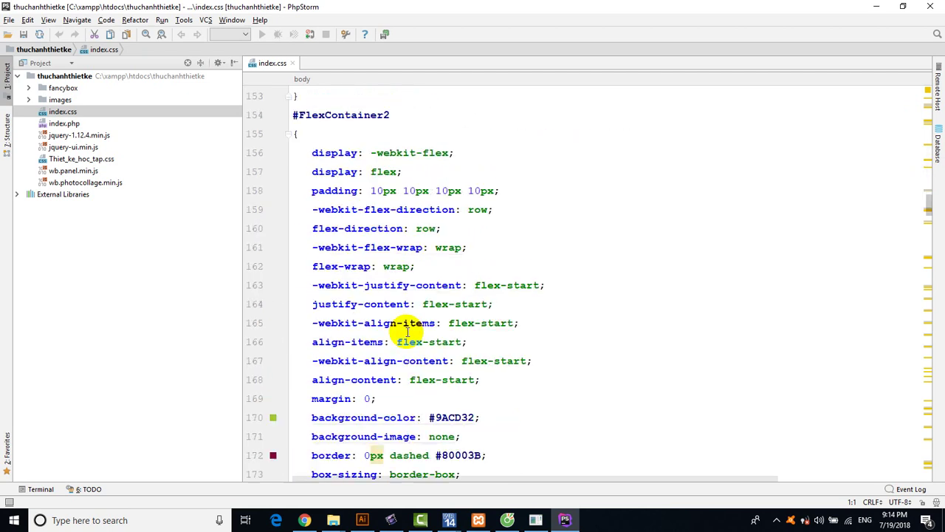
{"action": "scroll", "coordinate": [407, 332], "scroll_direction": "down", "scroll_amount": 20}
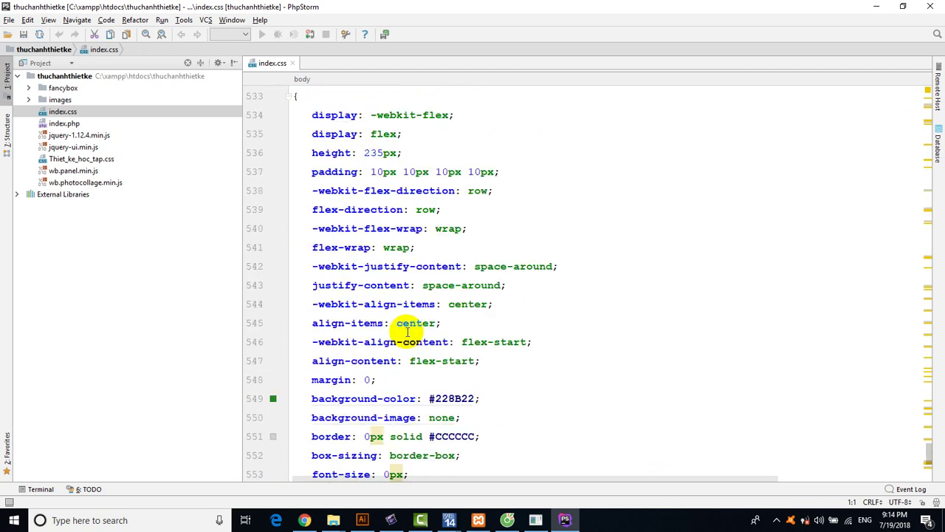
{"action": "scroll", "coordinate": [406, 332], "scroll_direction": "up", "scroll_amount": 20}
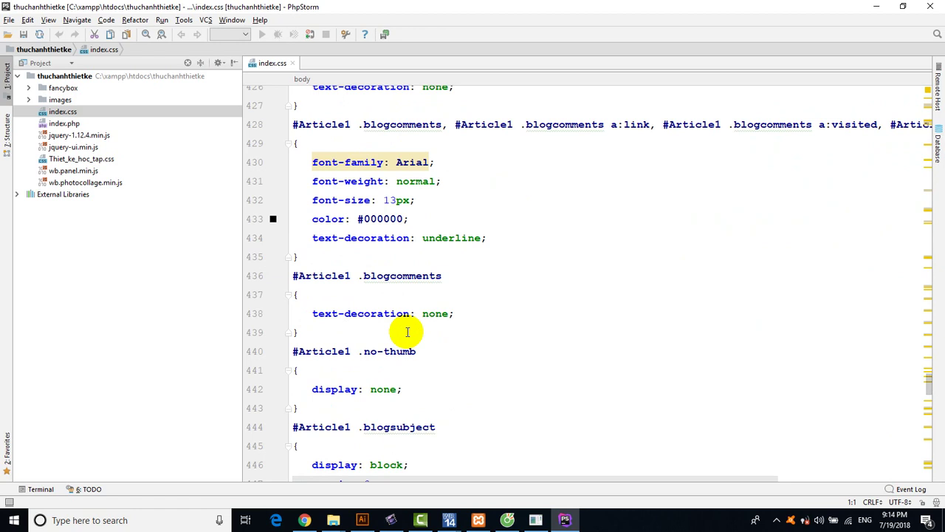
Open and look through the code of jquery-1.12.4.min.js and jquery-ui.min.js, and switch back to index.css.
{"action": "double_click", "coordinate": [71, 136]}
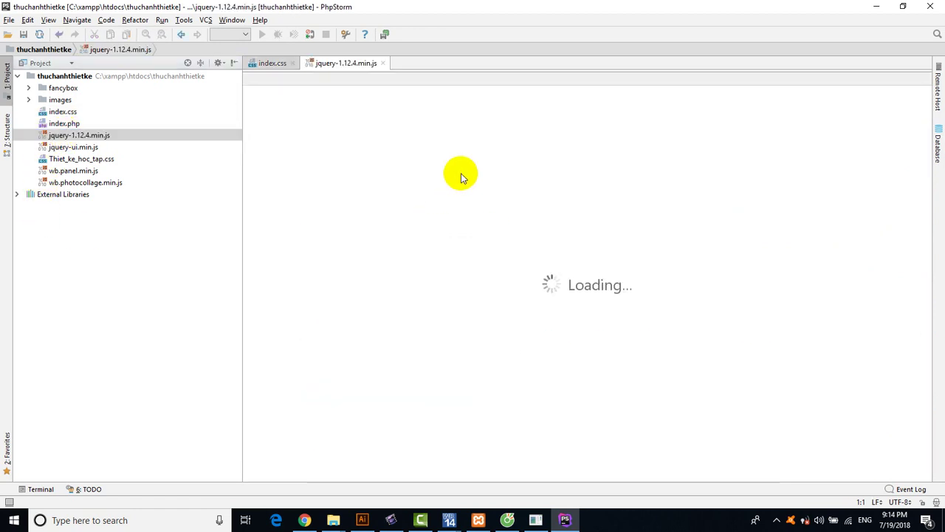
{"action": "scroll", "coordinate": [462, 178], "scroll_direction": "down", "scroll_amount": 20}
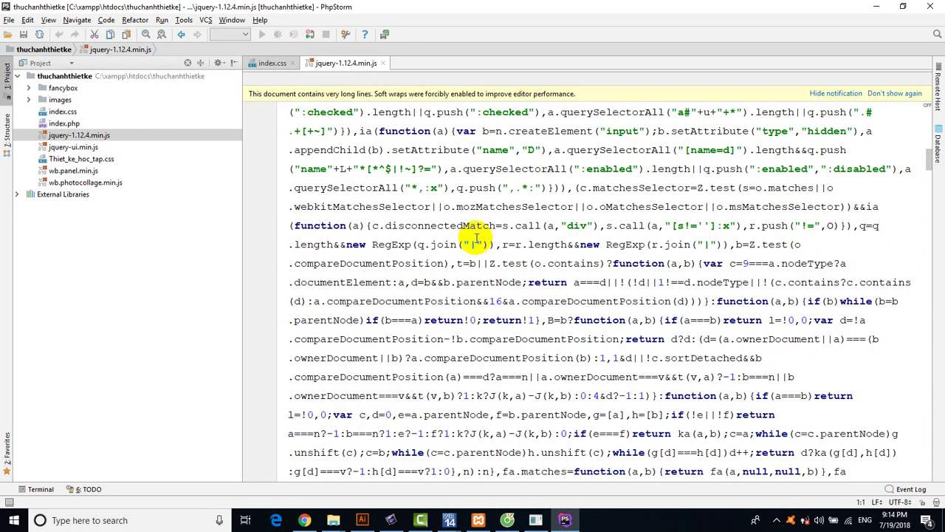
{"action": "scroll", "coordinate": [476, 238], "scroll_direction": "down", "scroll_amount": 5}
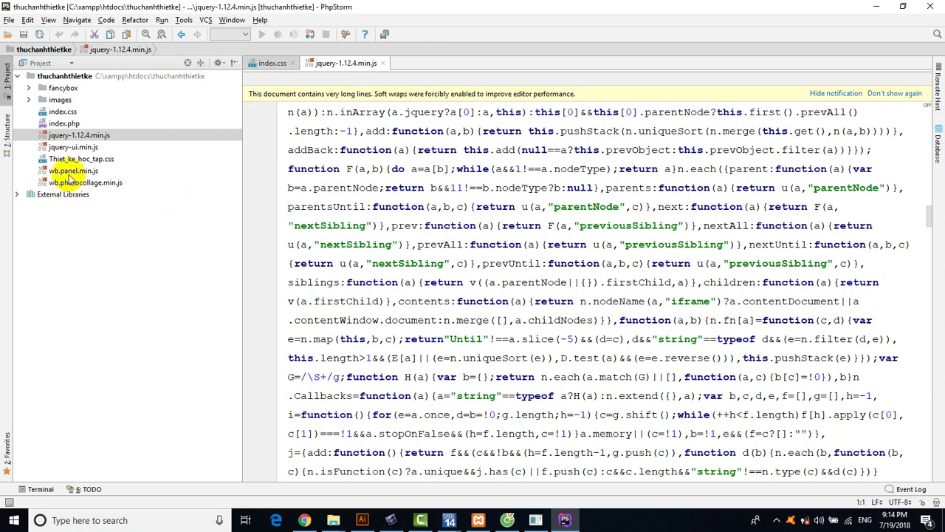
{"action": "double_click", "coordinate": [76, 151]}
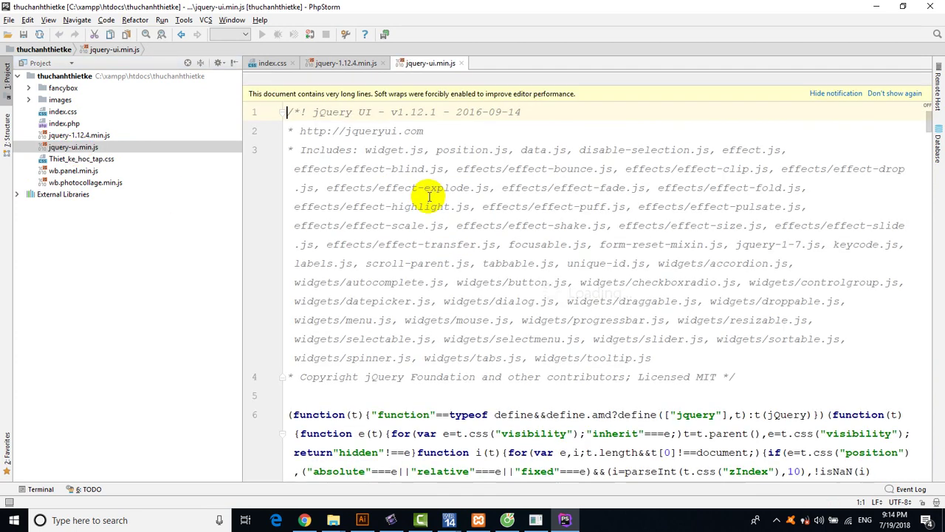
{"action": "scroll", "coordinate": [428, 196], "scroll_direction": "down", "scroll_amount": 10}
{"action": "scroll", "coordinate": [428, 195], "scroll_direction": "up", "scroll_amount": 15}
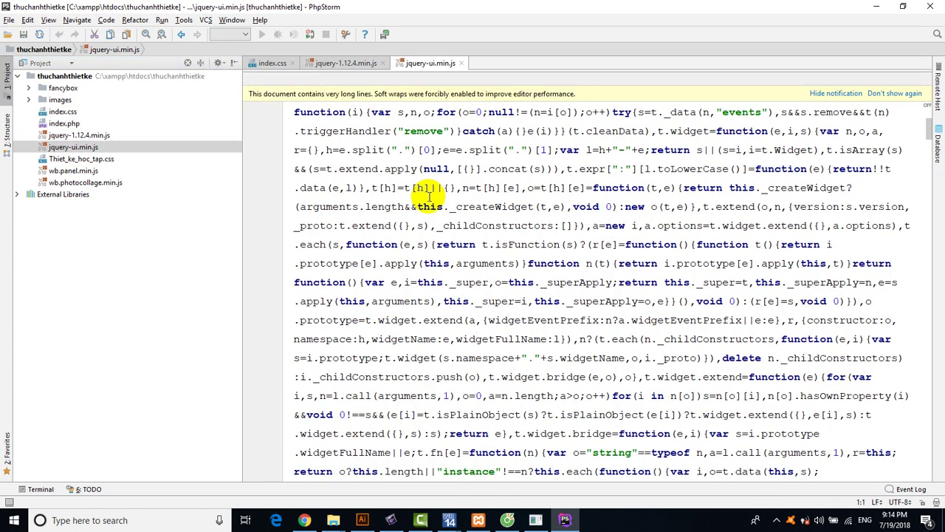
{"action": "left_click", "coordinate": [276, 63]}
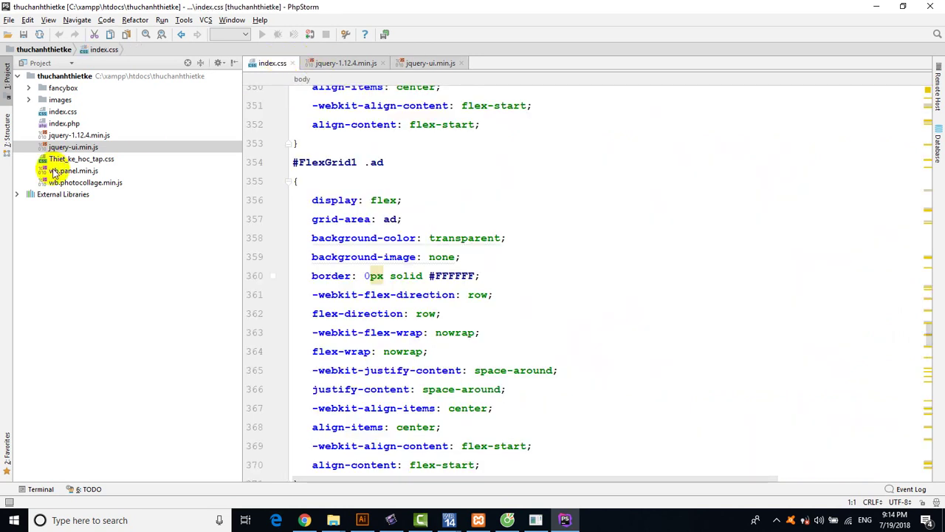